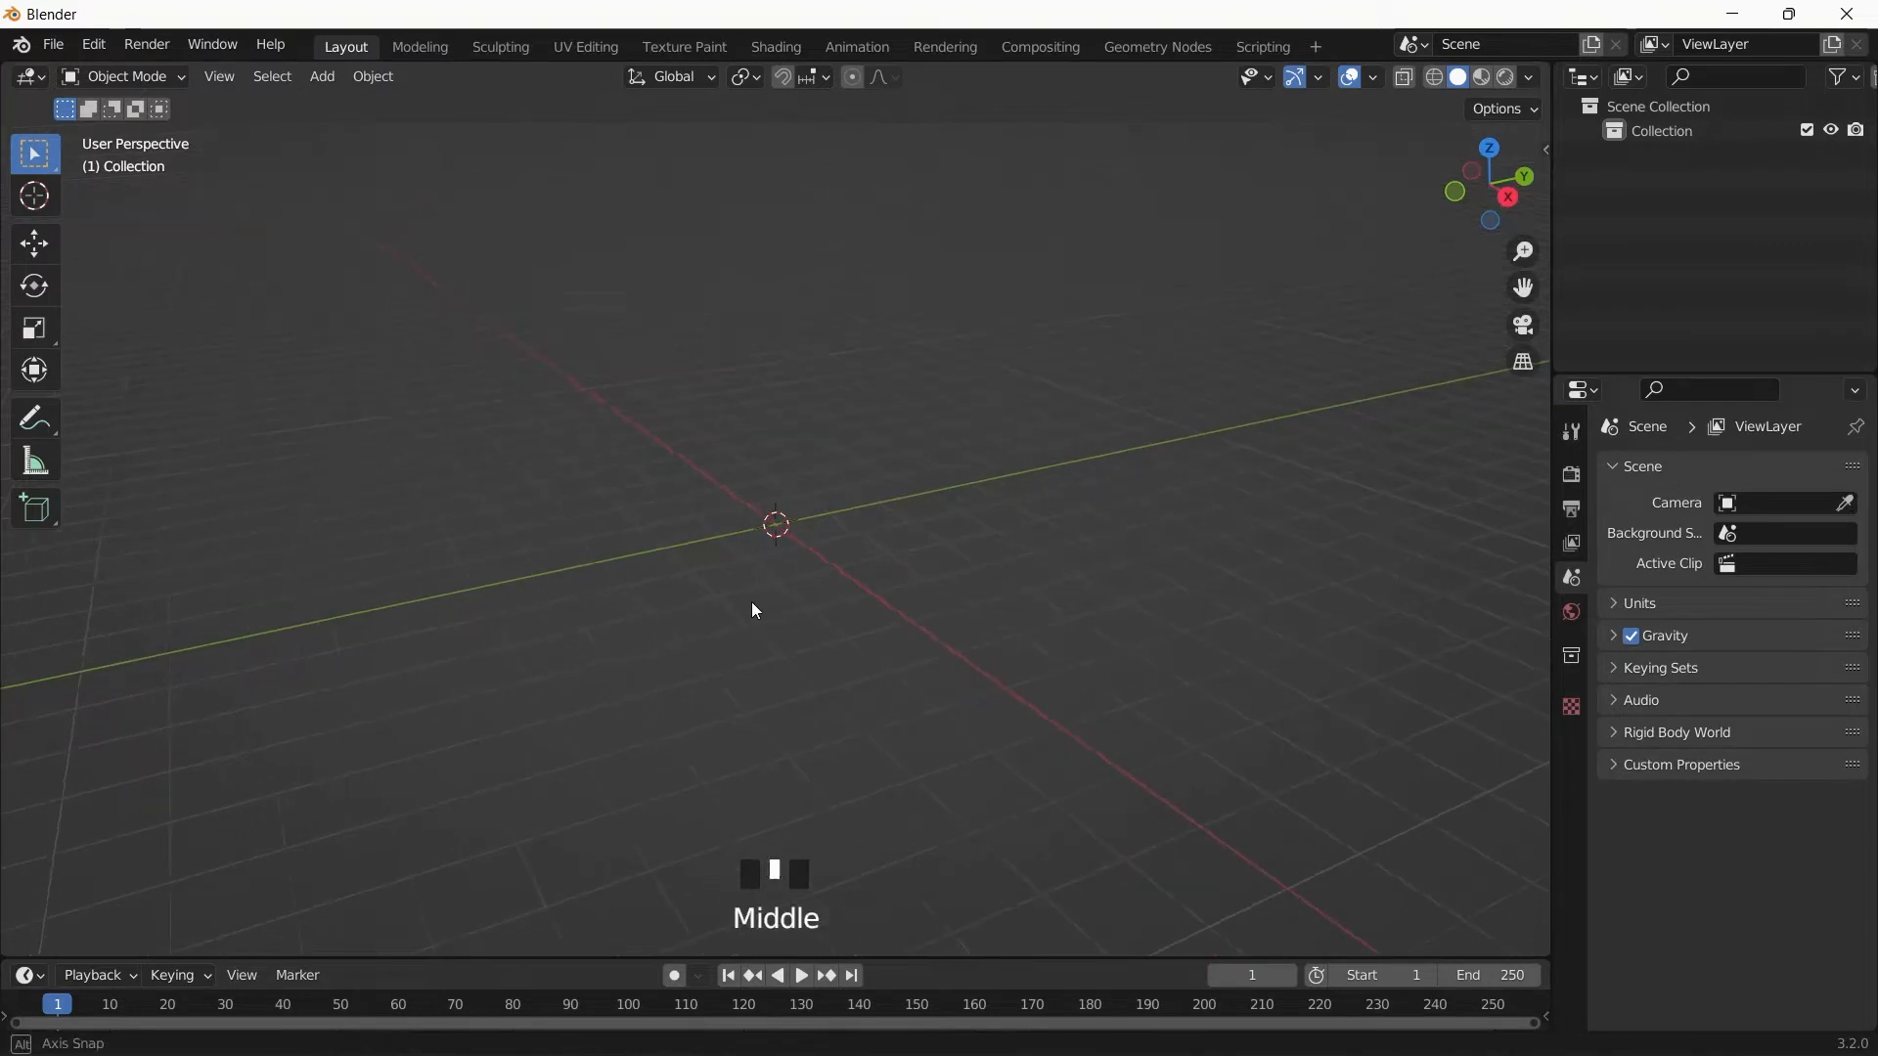
- Add a cube and raise its top face along Z to turn it into a tall column
key(shift+a)
mouse_move(860, 559)
click(985, 591)
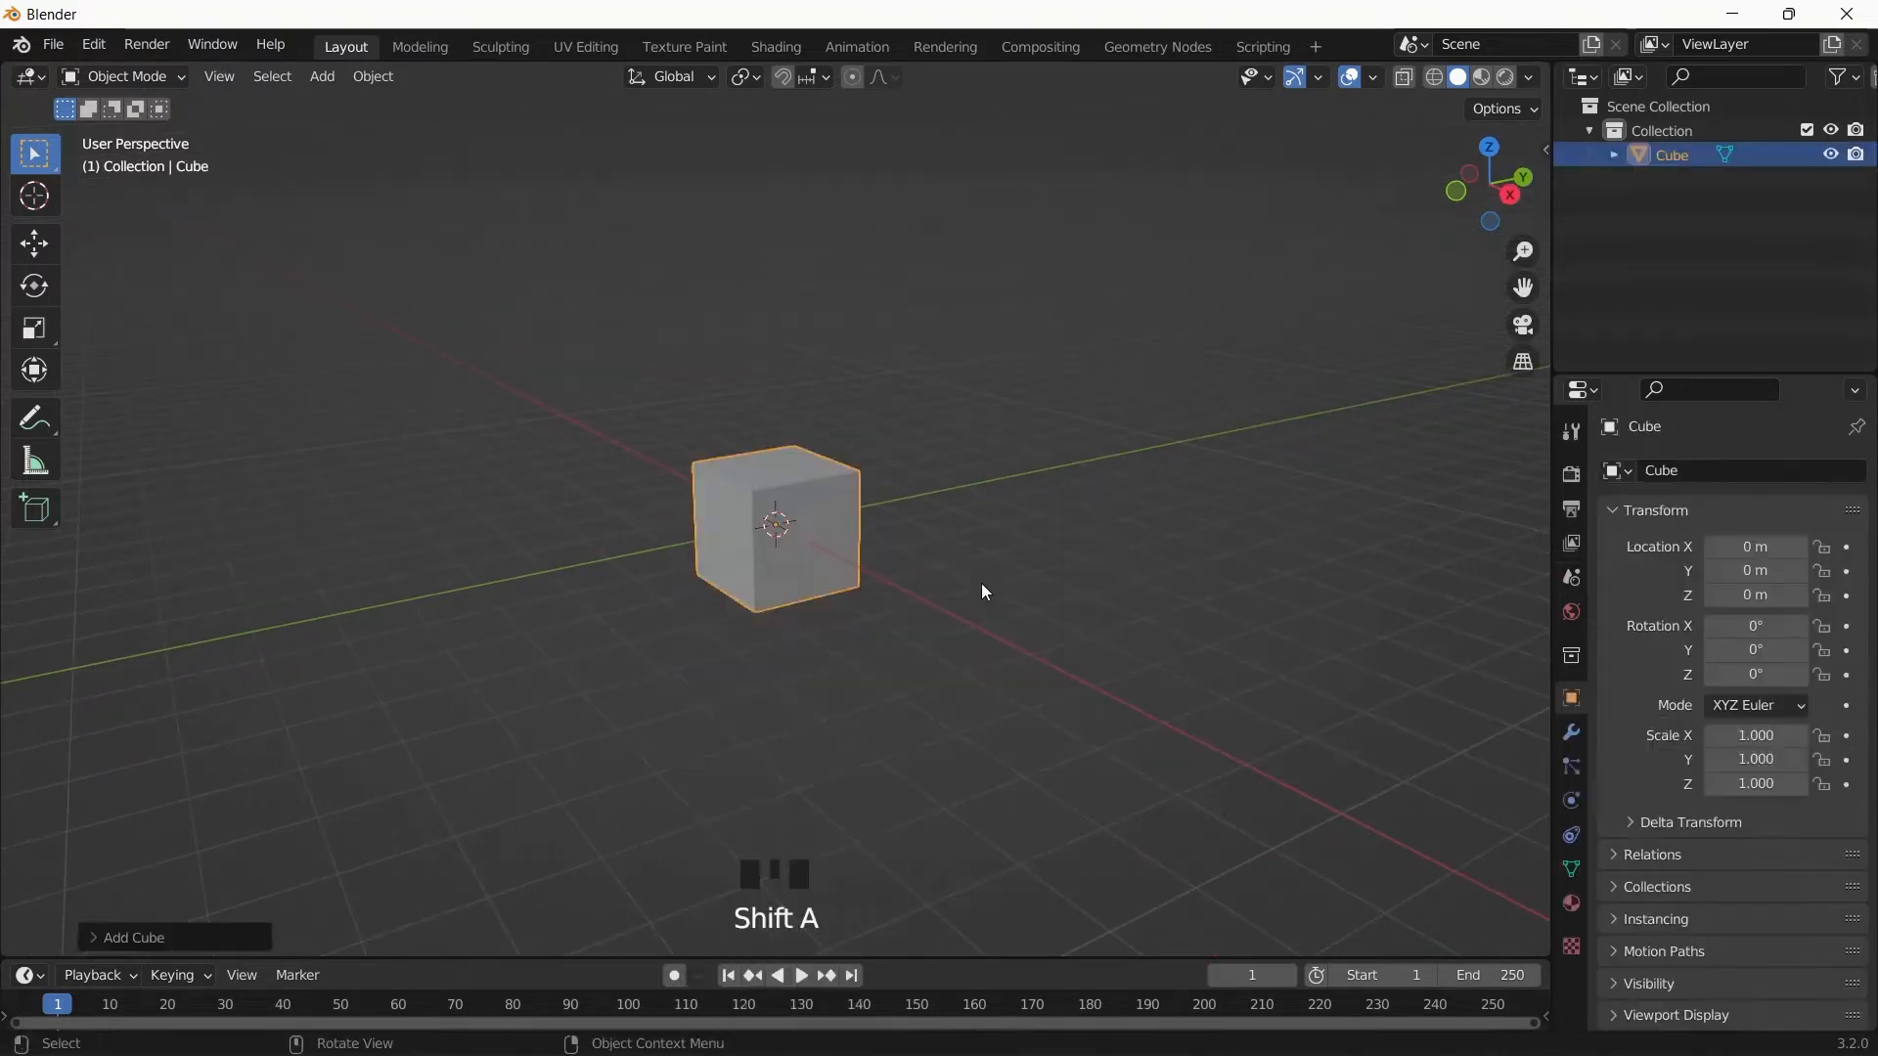
key(Tab)
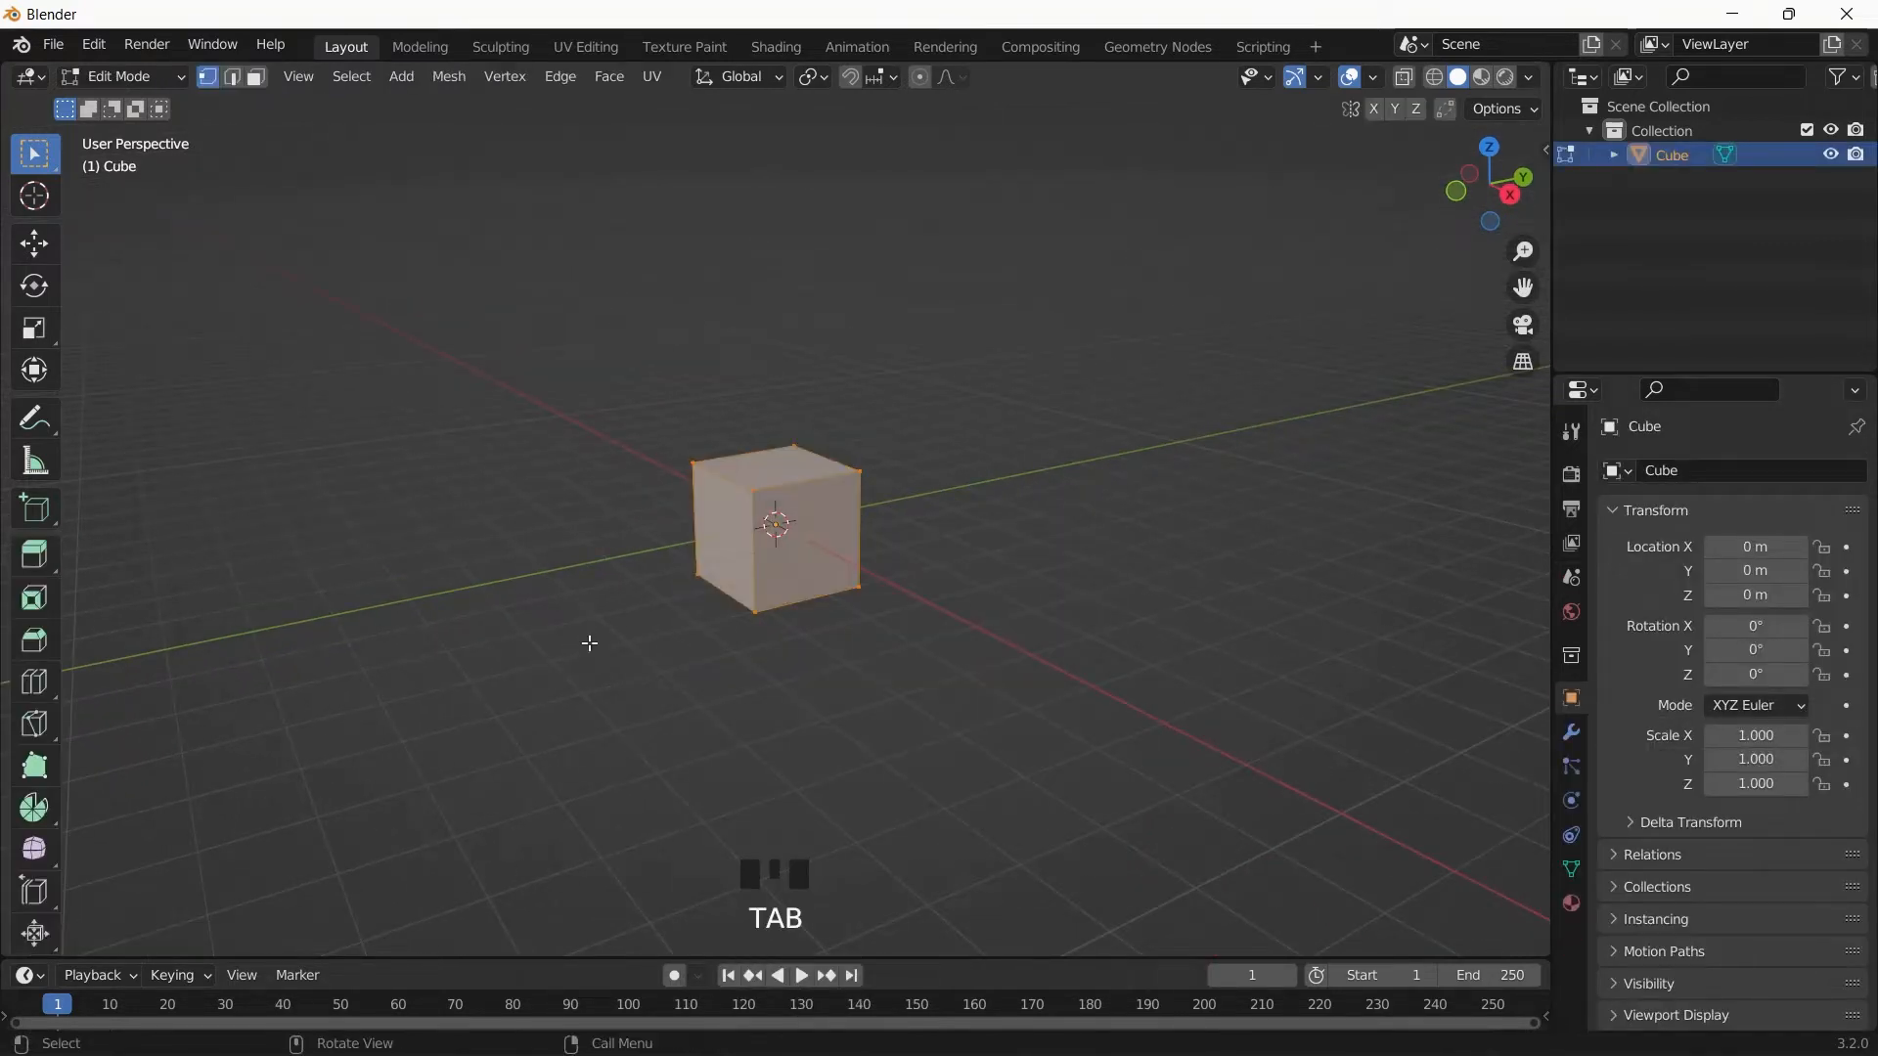
click(743, 470)
middle_drag(975, 658, 960, 637)
key(g)
key(z)
click(994, 105)
scroll(1047, 776, down, 2)
scroll(1047, 776, down, 3)
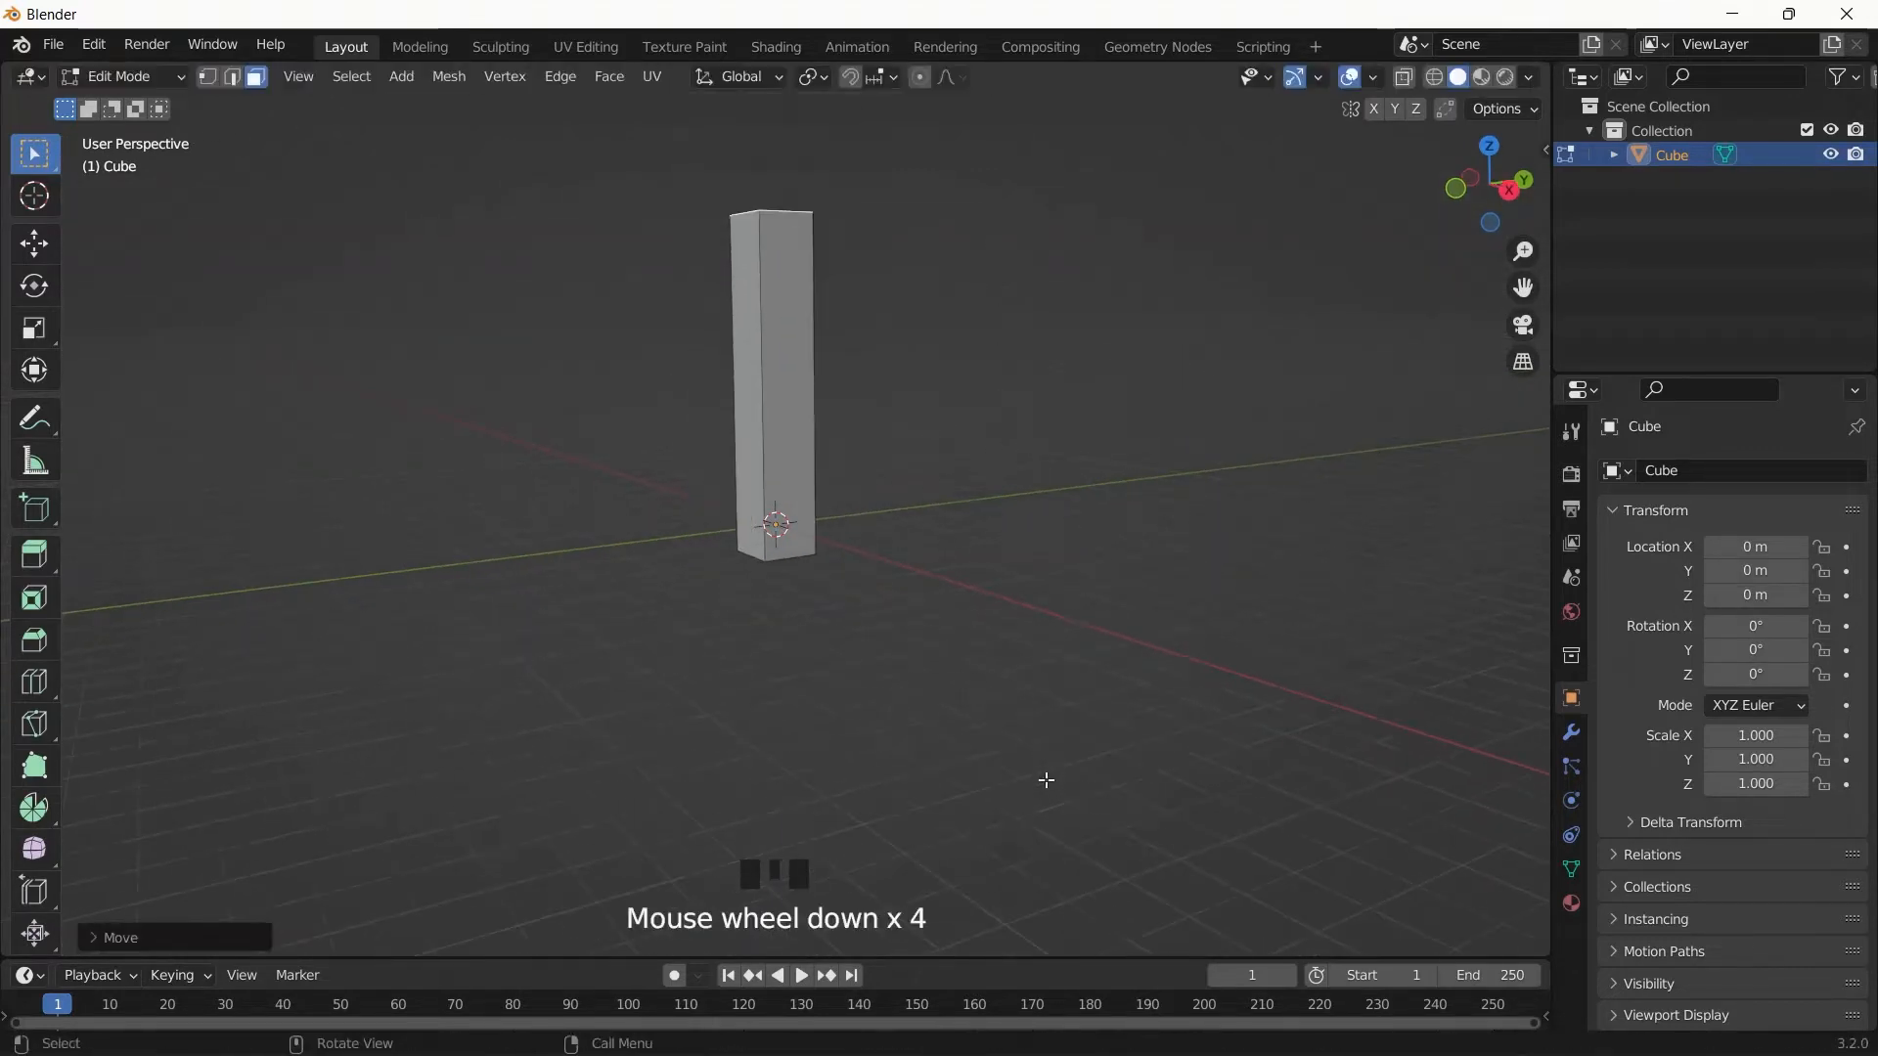
- Add evenly spaced horizontal loop cuts along the column's height and return to Object Mode
key(ctrl+r)
scroll(777, 440, up, 19)
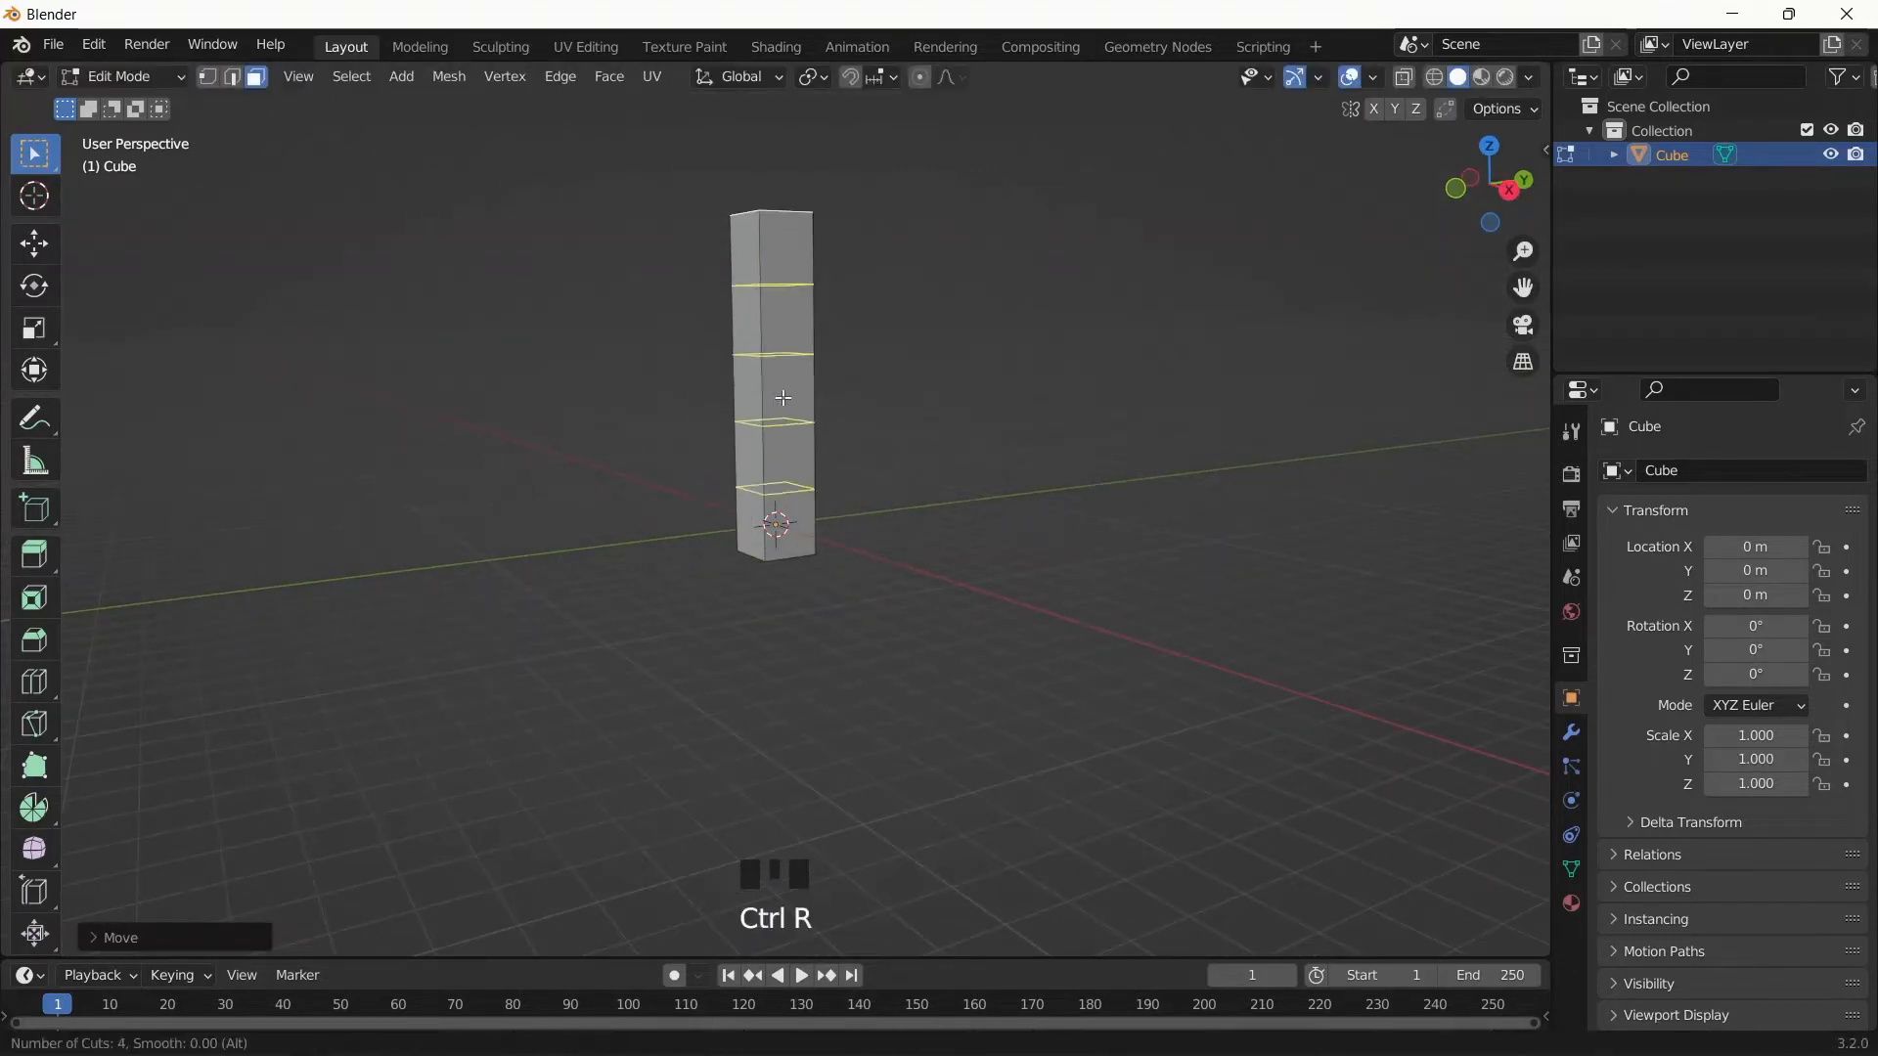
click(787, 404)
right_click(787, 404)
key(Tab)
- Add a Simple Deform modifier to the column and set it to Twist around Z by 360°
shift+middle_drag(957, 493, 939, 629)
click(1572, 732)
click(1697, 474)
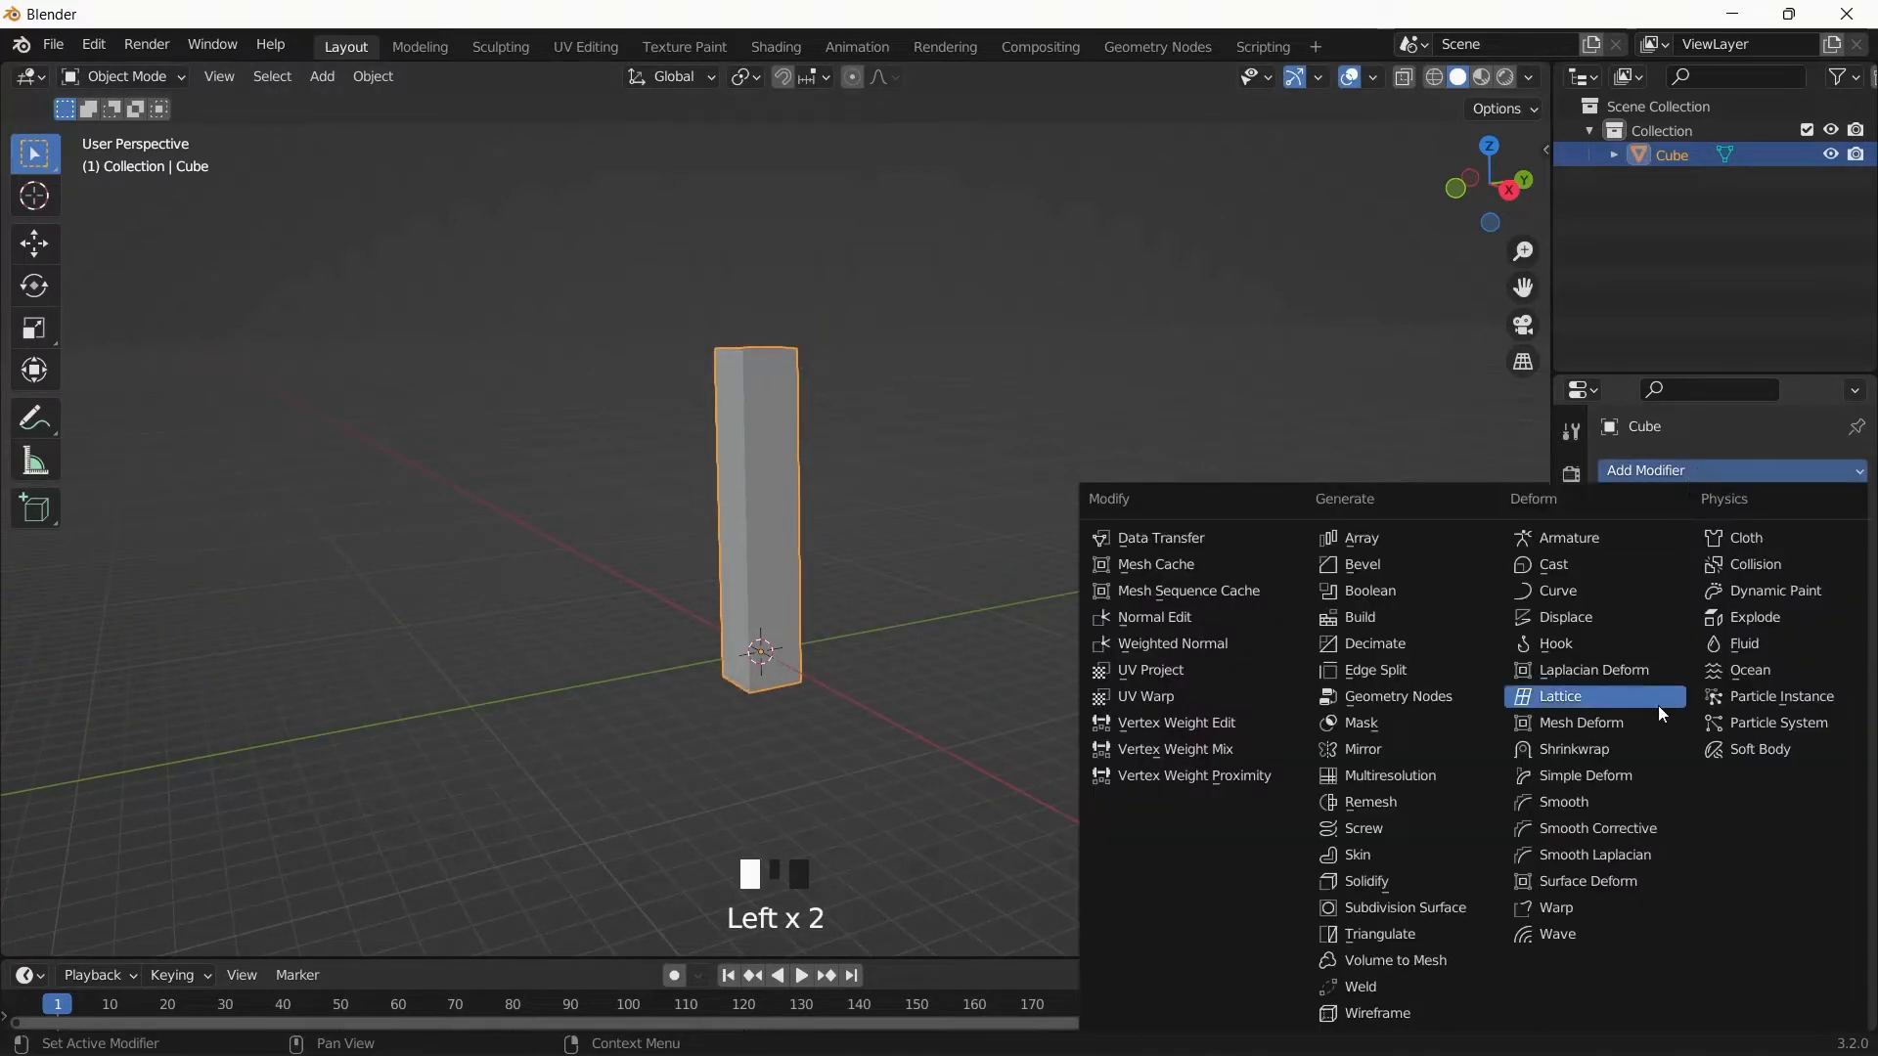
click(1626, 771)
middle_drag(1207, 734, 1164, 700)
click(1816, 640)
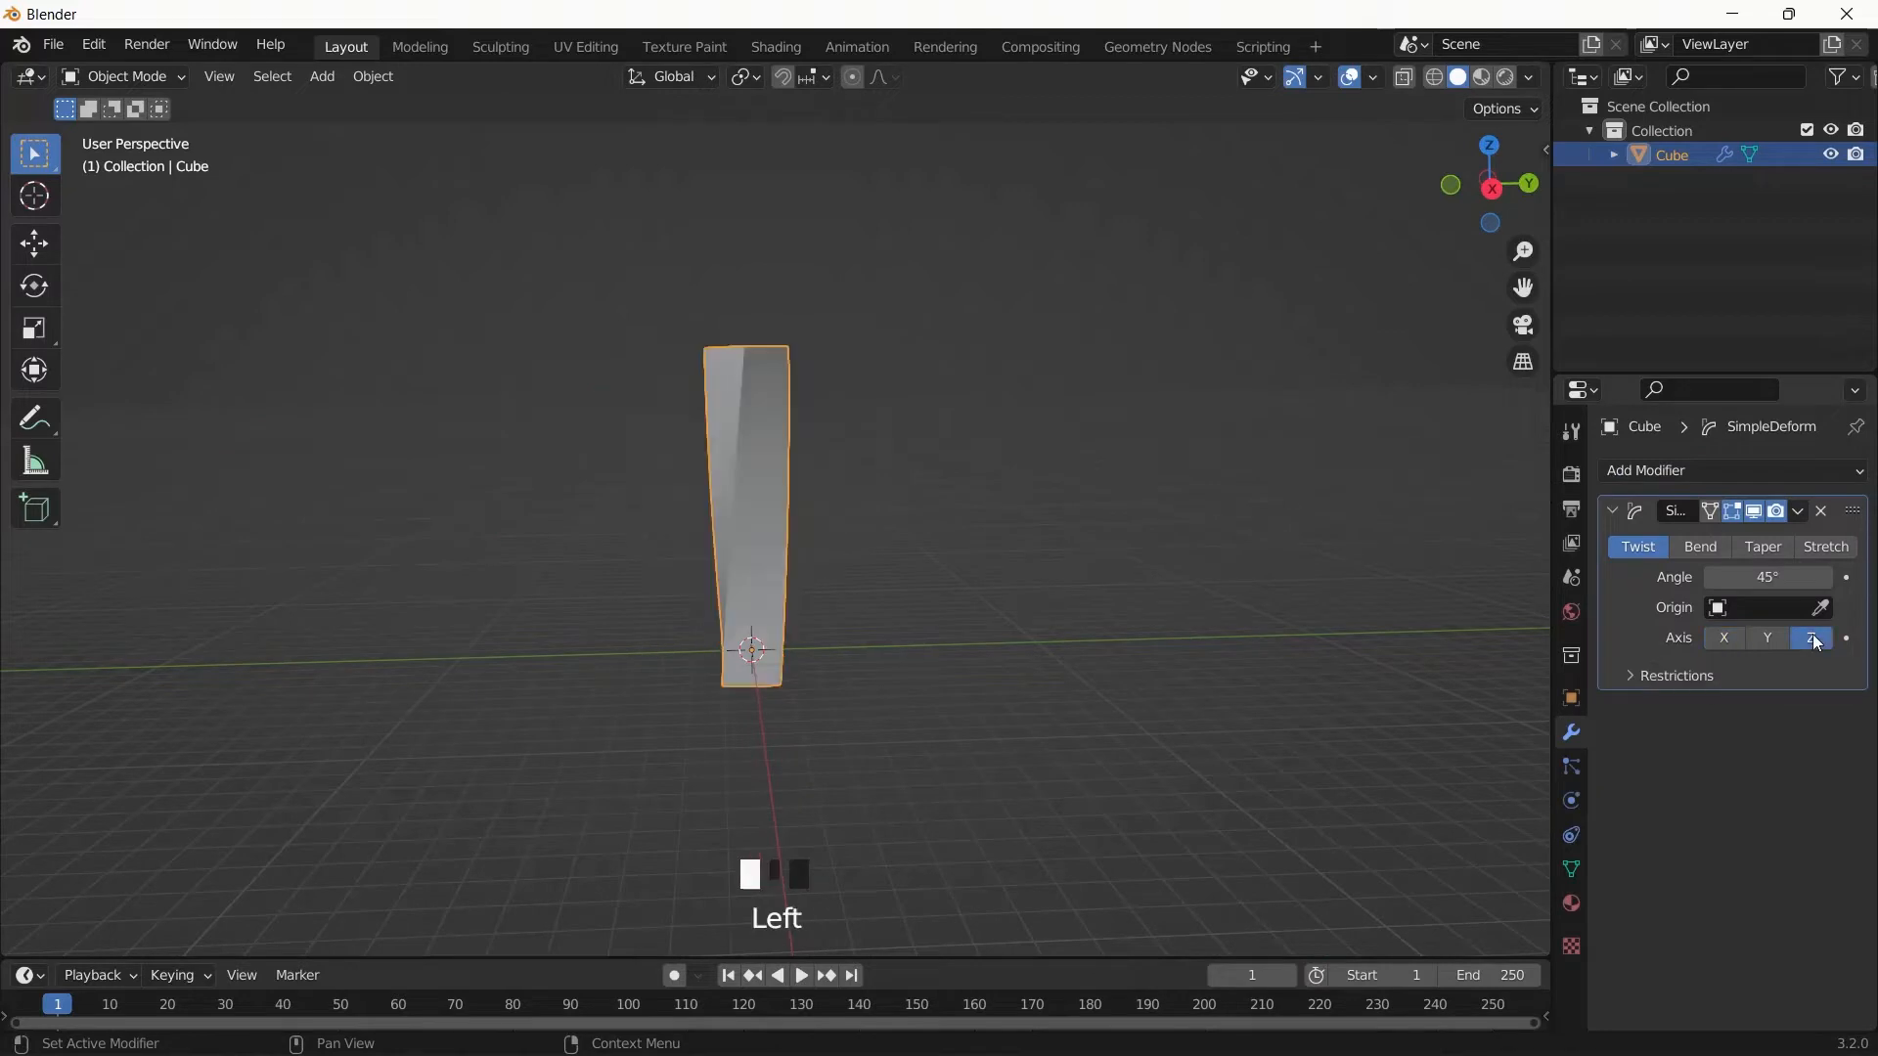
click(1766, 581)
text(360)
key(Return)
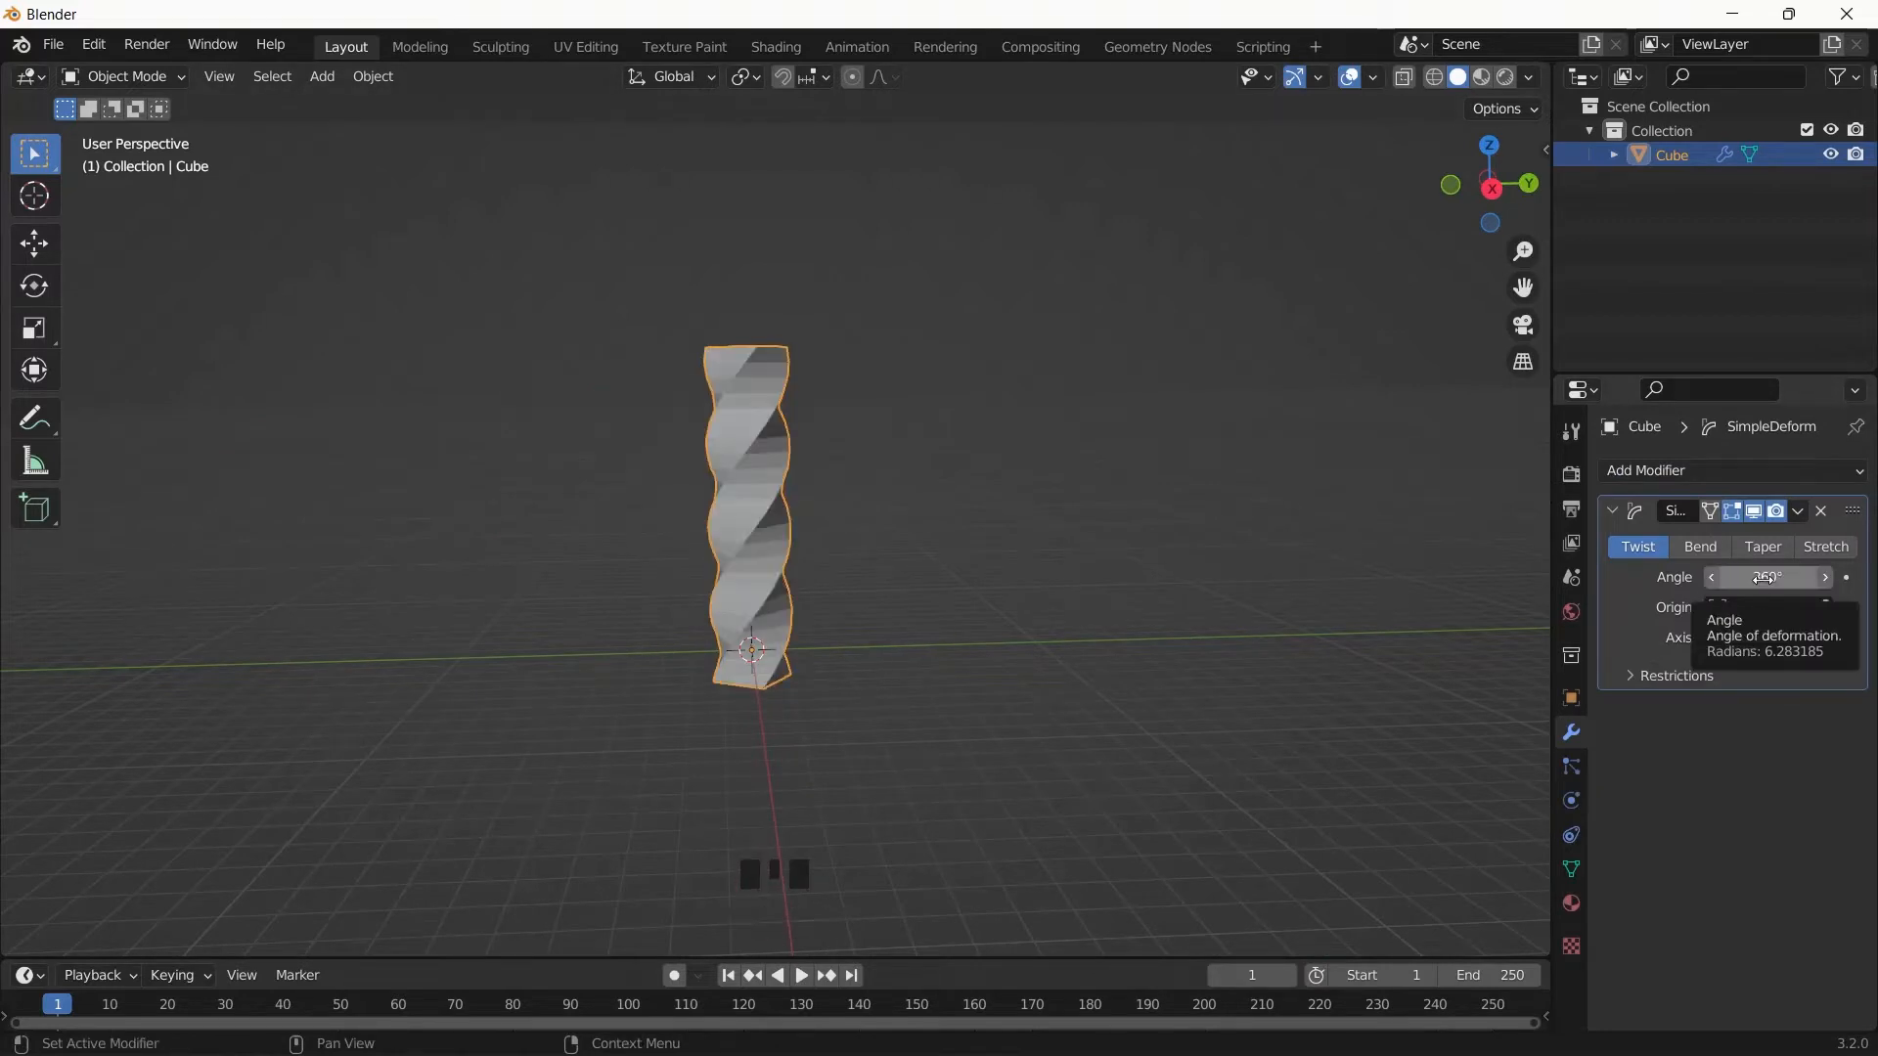
- Add a second Simple Deform modifier to the column and set its mode to Bend
middle_drag(977, 659, 876, 675)
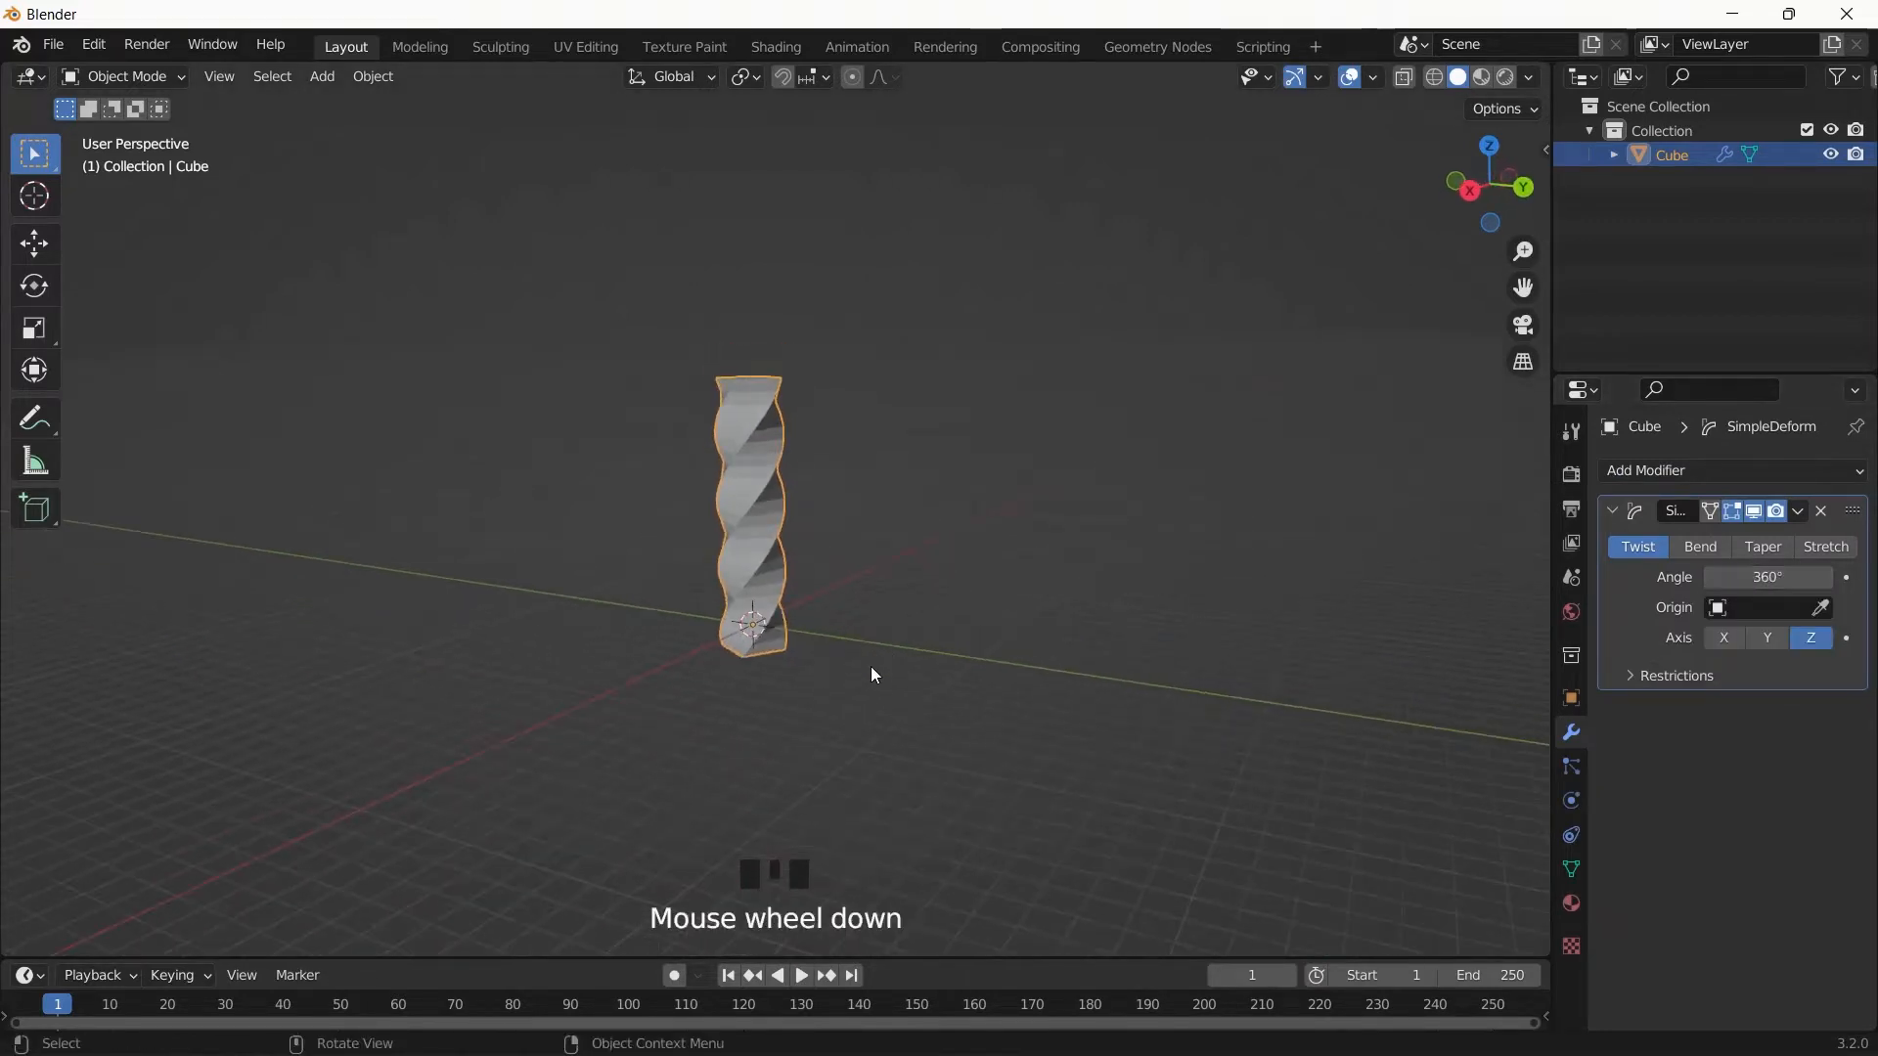
click(1786, 479)
click(1584, 777)
click(1708, 745)
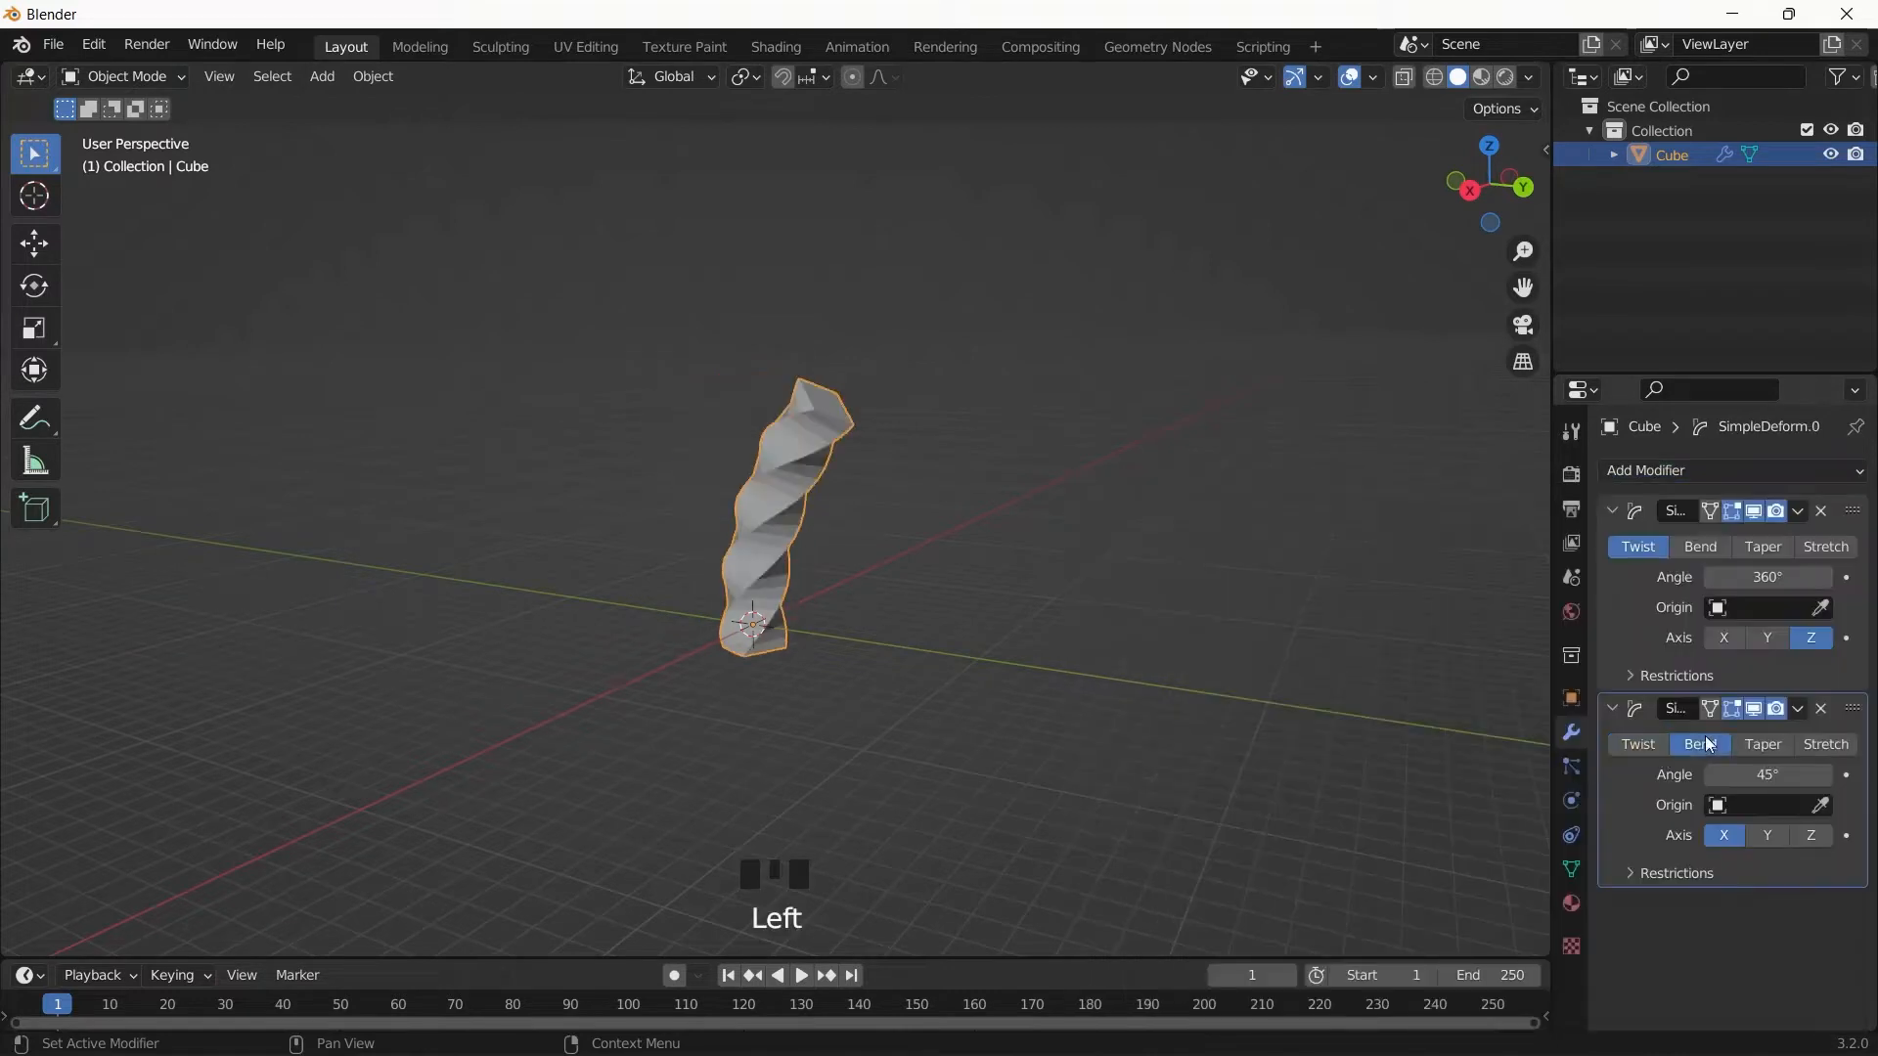
- Add a plain axes empty at the origin and move it about 8 m along X in the front view
middle_drag(828, 672, 897, 646)
key(KP_1)
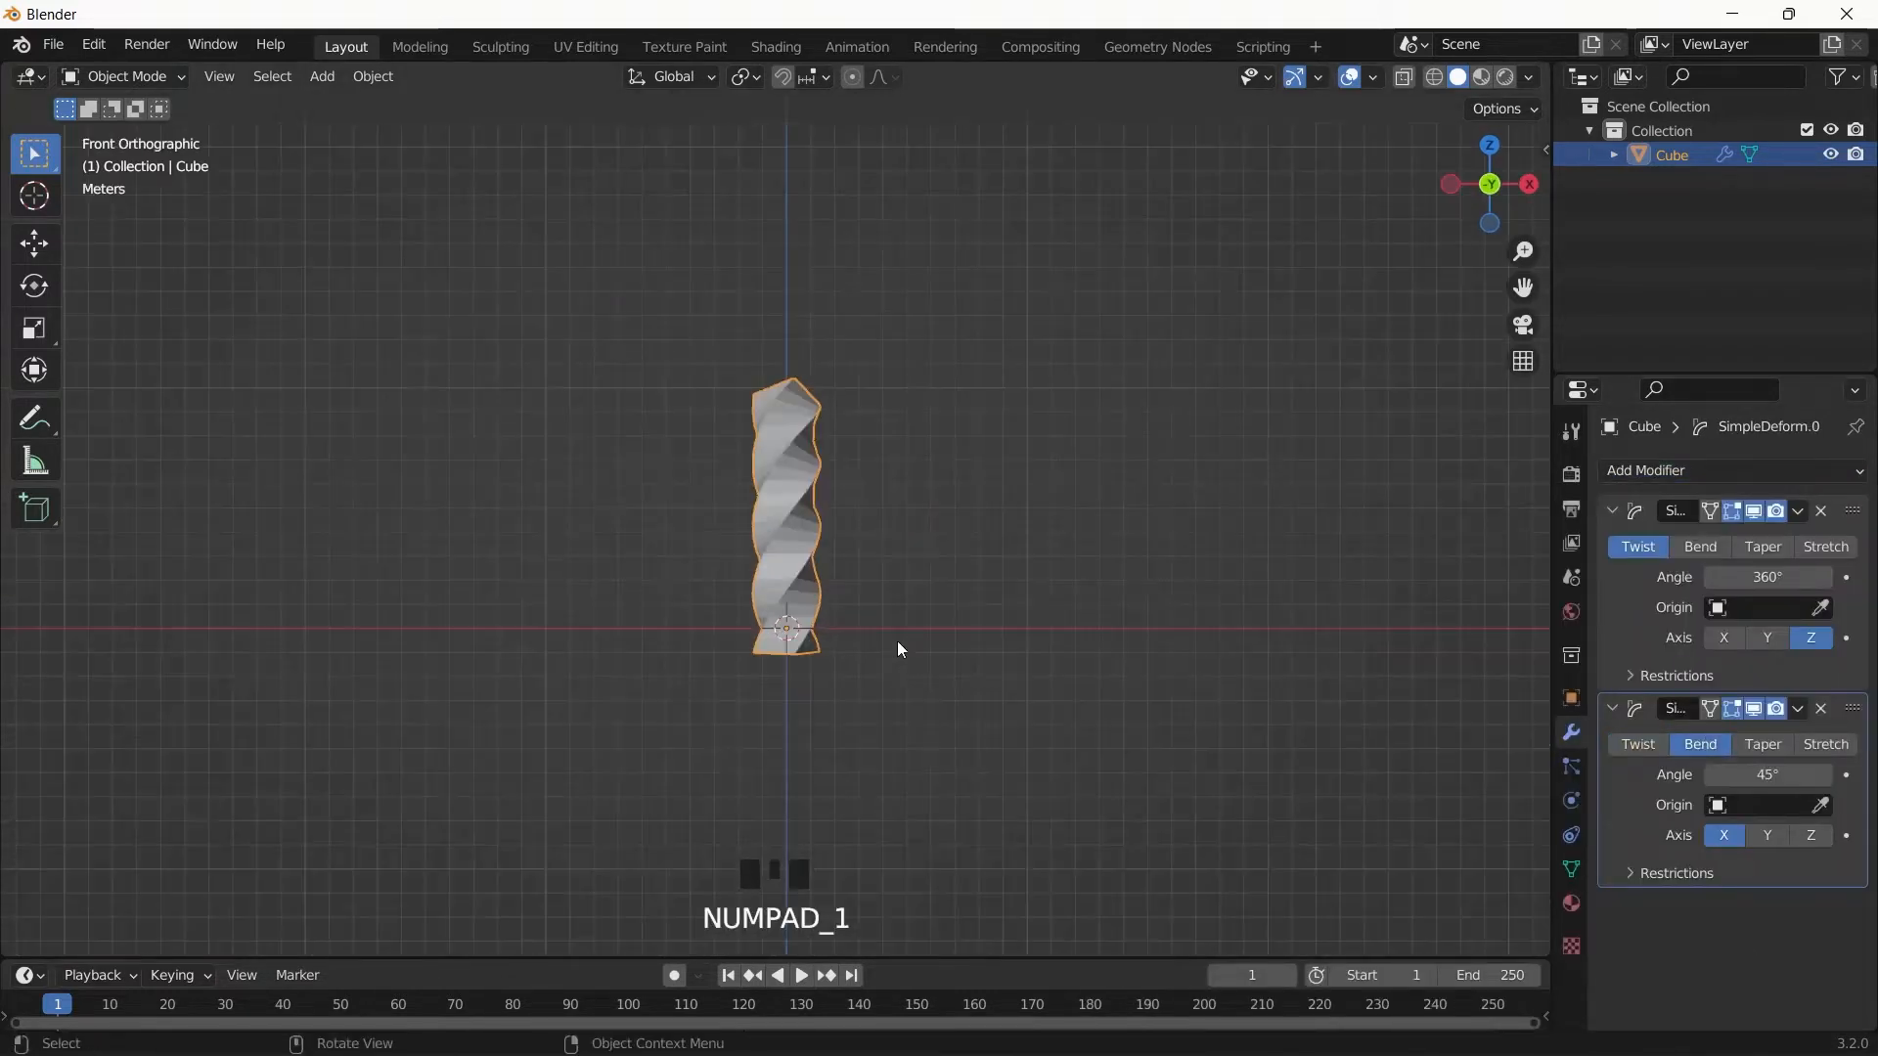
scroll(915, 646, up, 4)
key(shift+a)
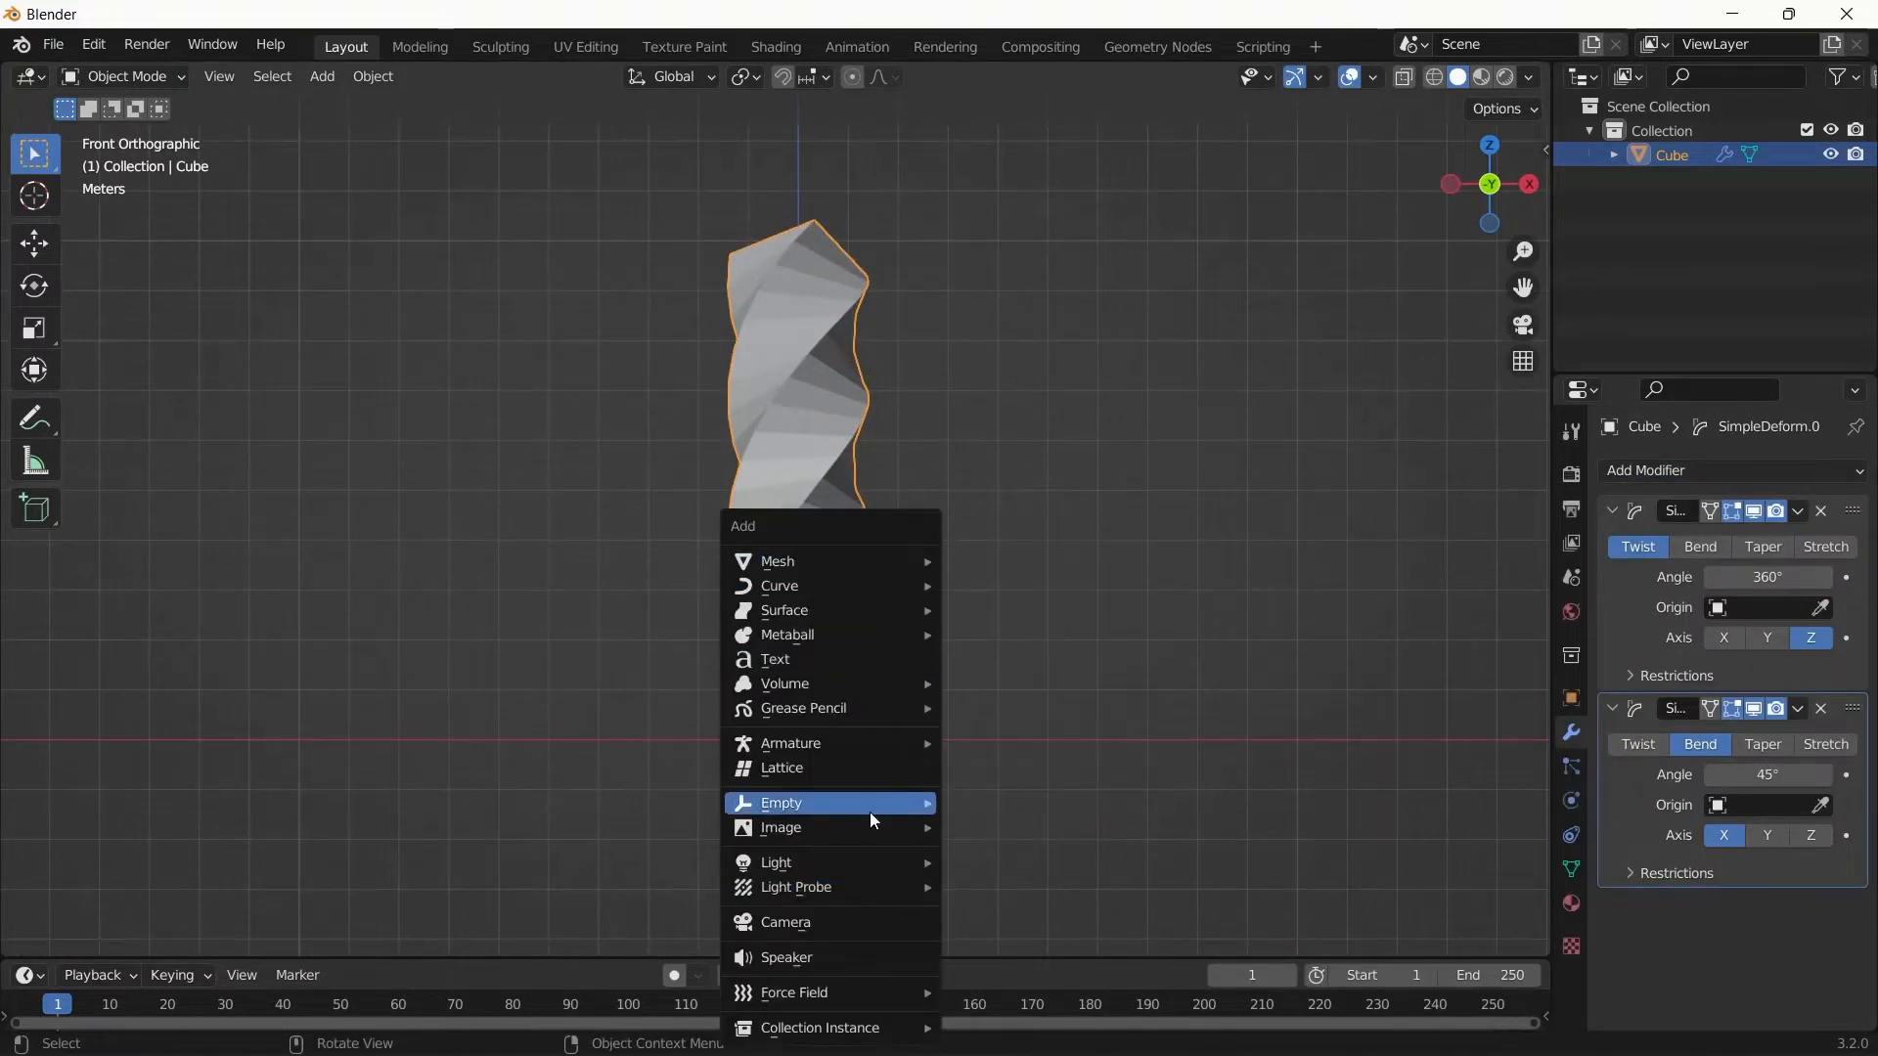
mouse_move(871, 807)
click(1047, 813)
shift+middle_drag(905, 694, 855, 583)
key(g)
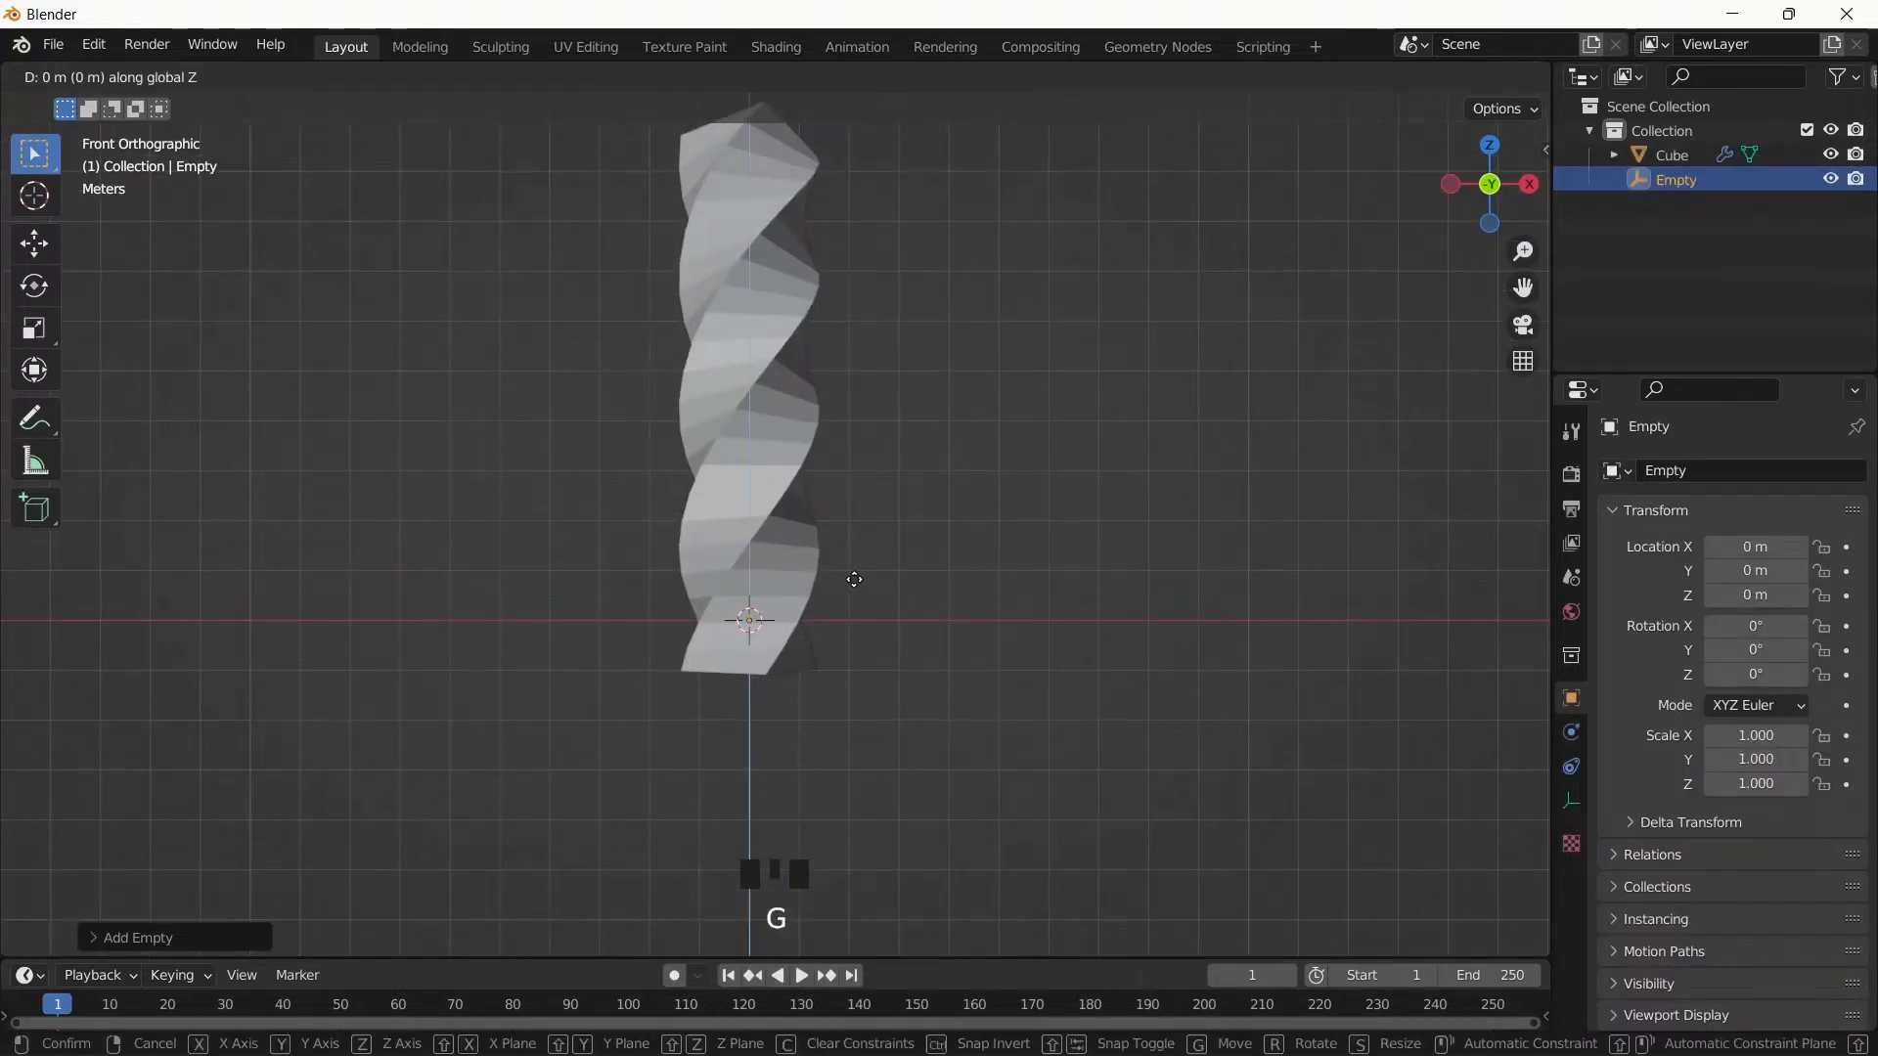
key(x)
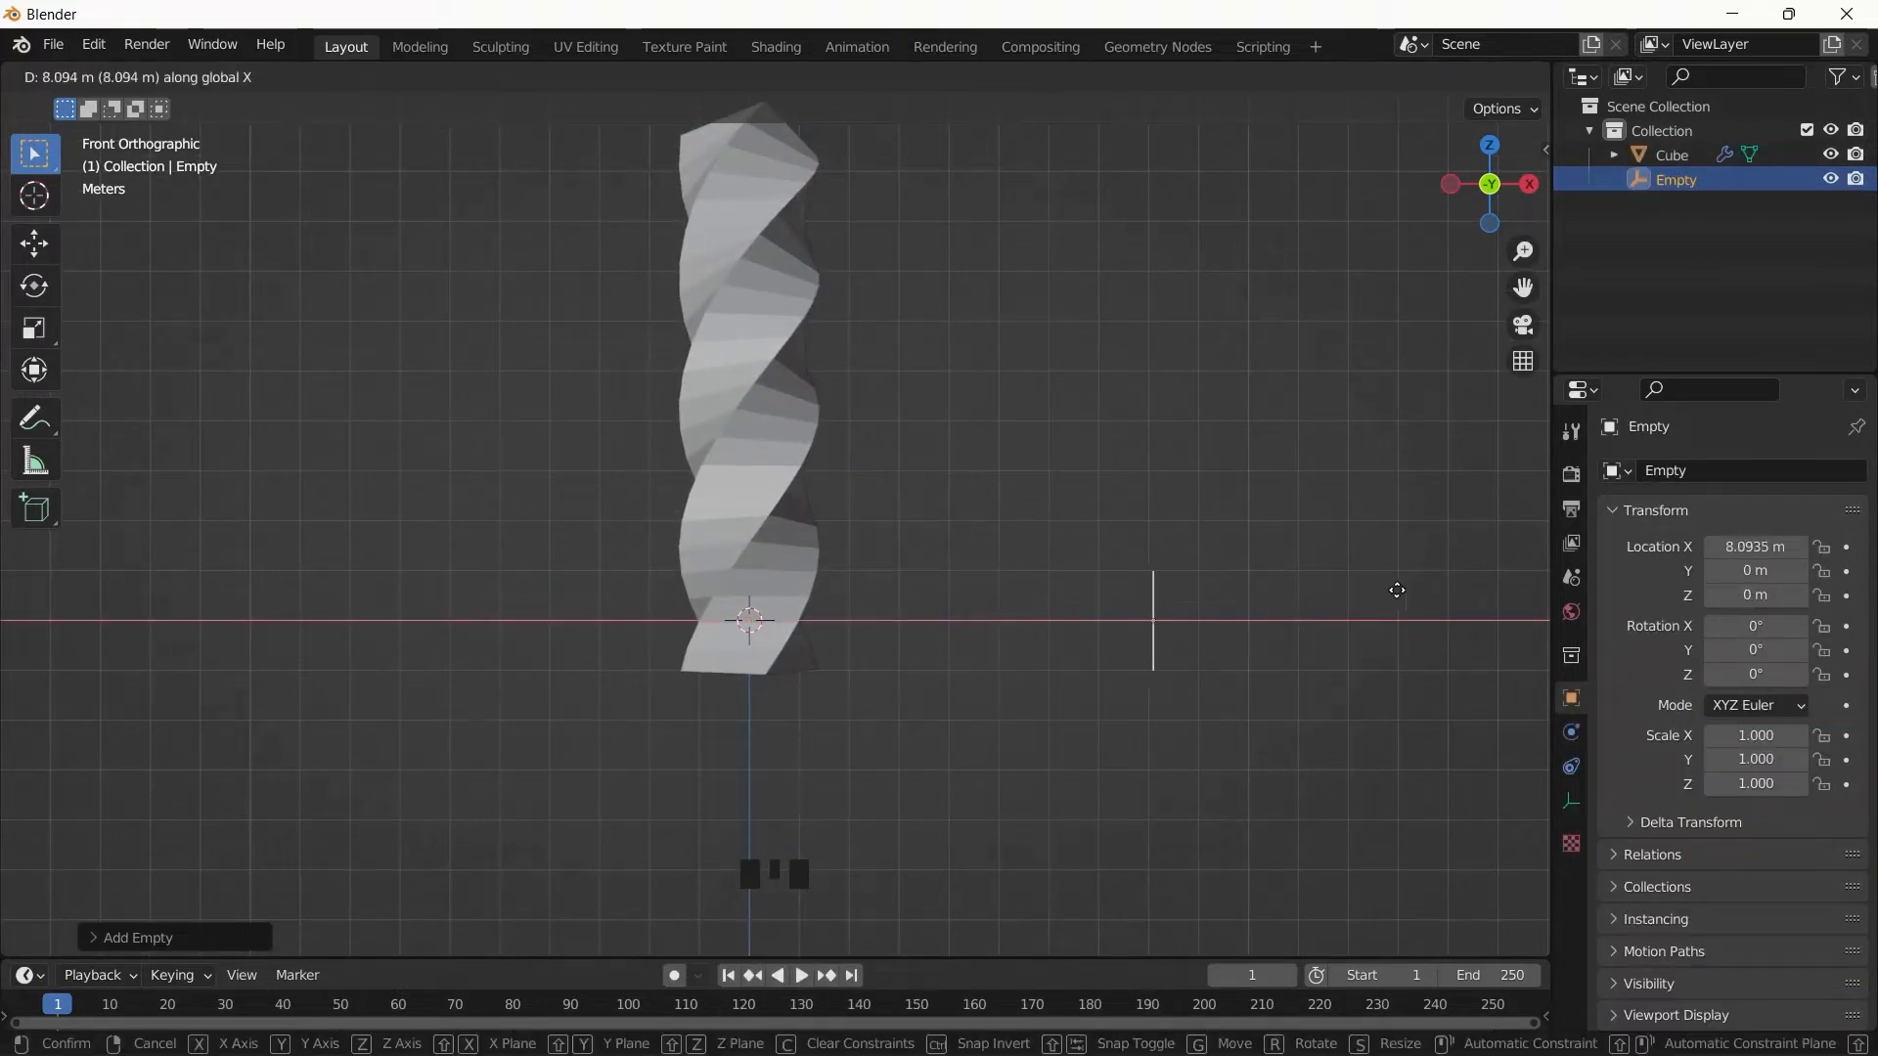
click(1391, 590)
- Set the column's Bend modifier to use the Empty as origin, the Y axis and a 360° angle
click(785, 536)
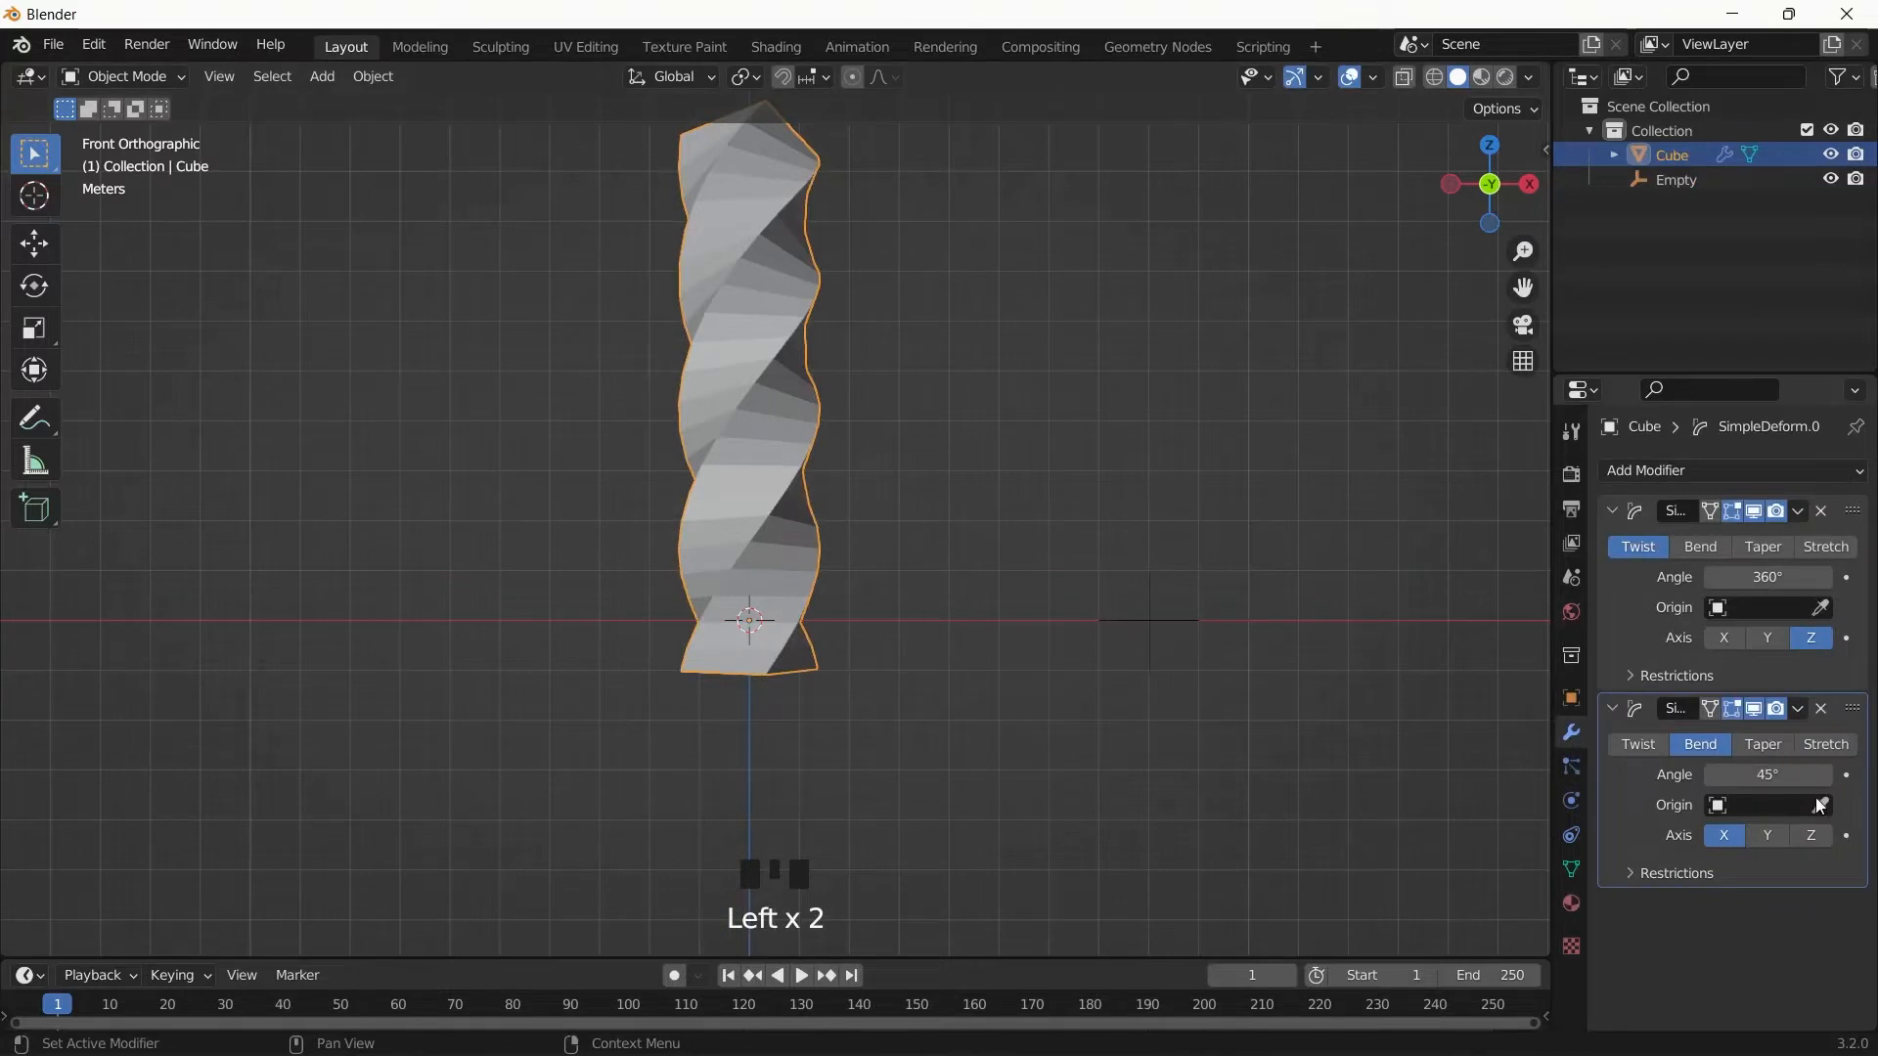
click(1695, 178)
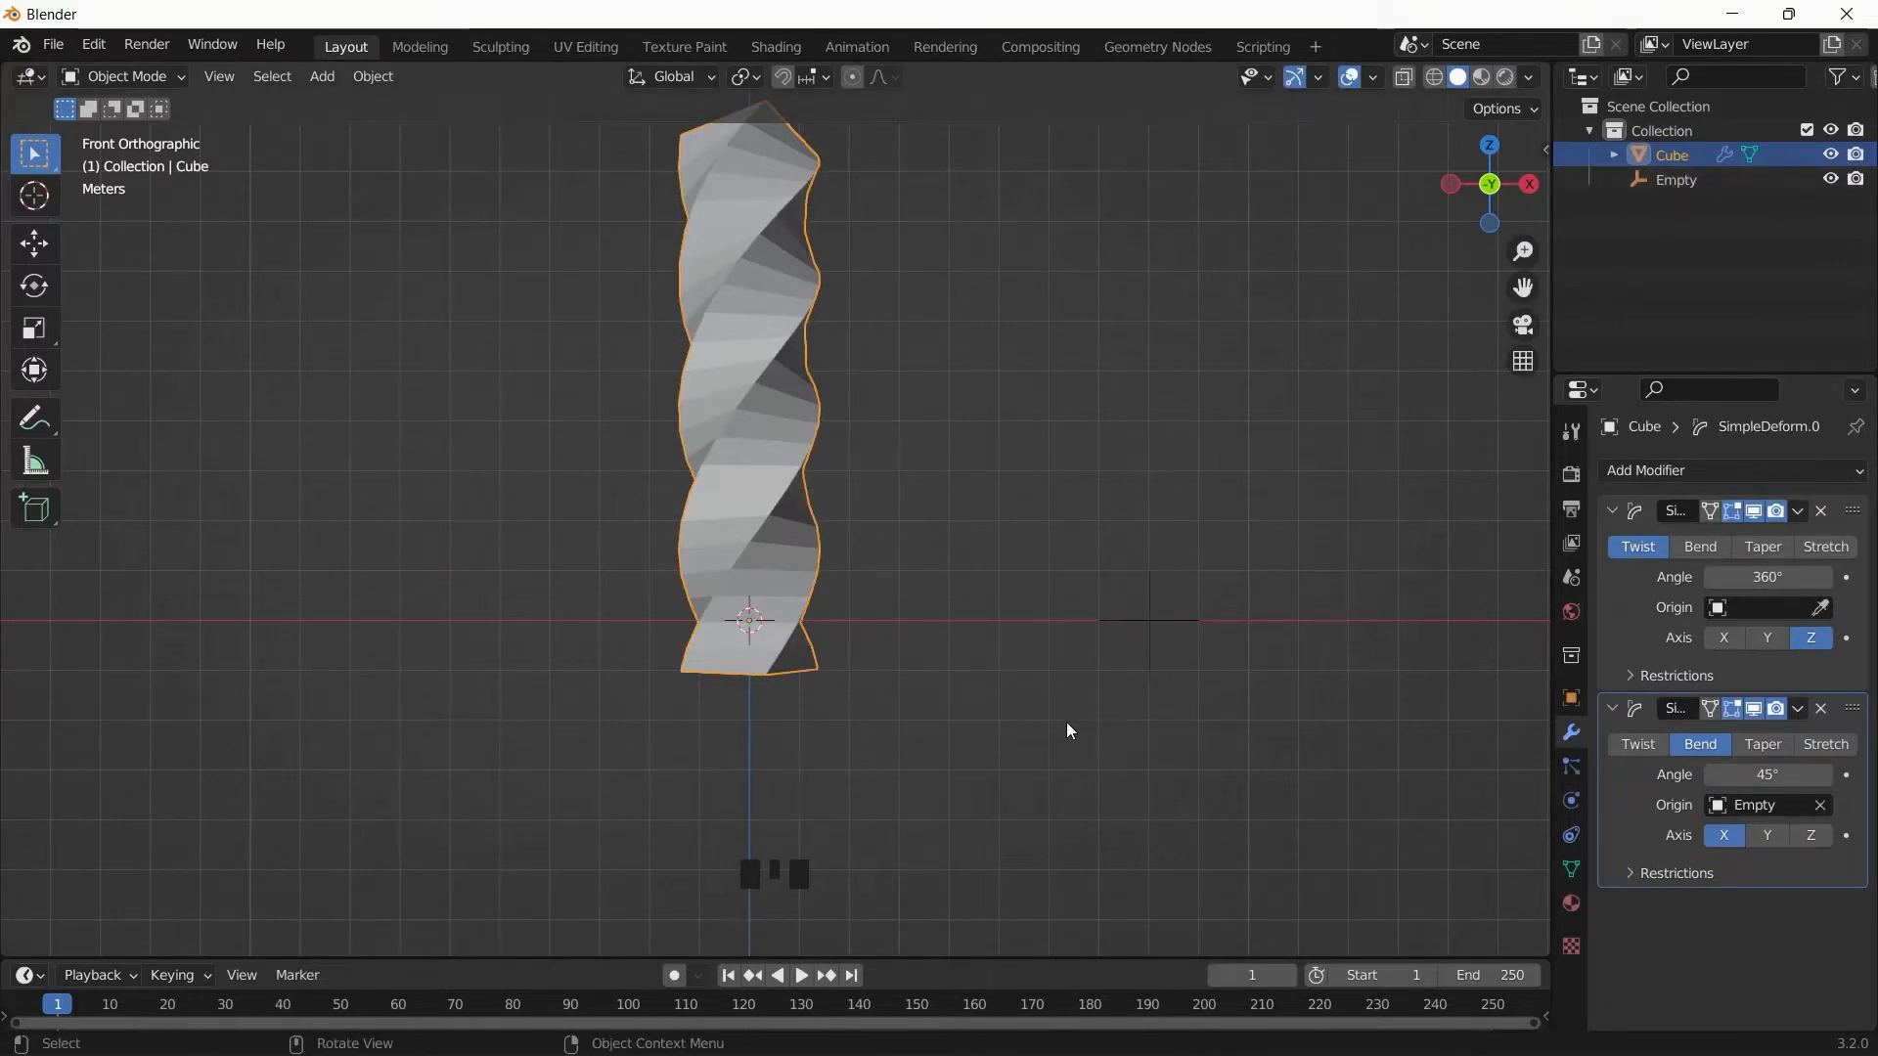
click(1767, 836)
scroll(772, 508, down, 3)
click(1754, 775)
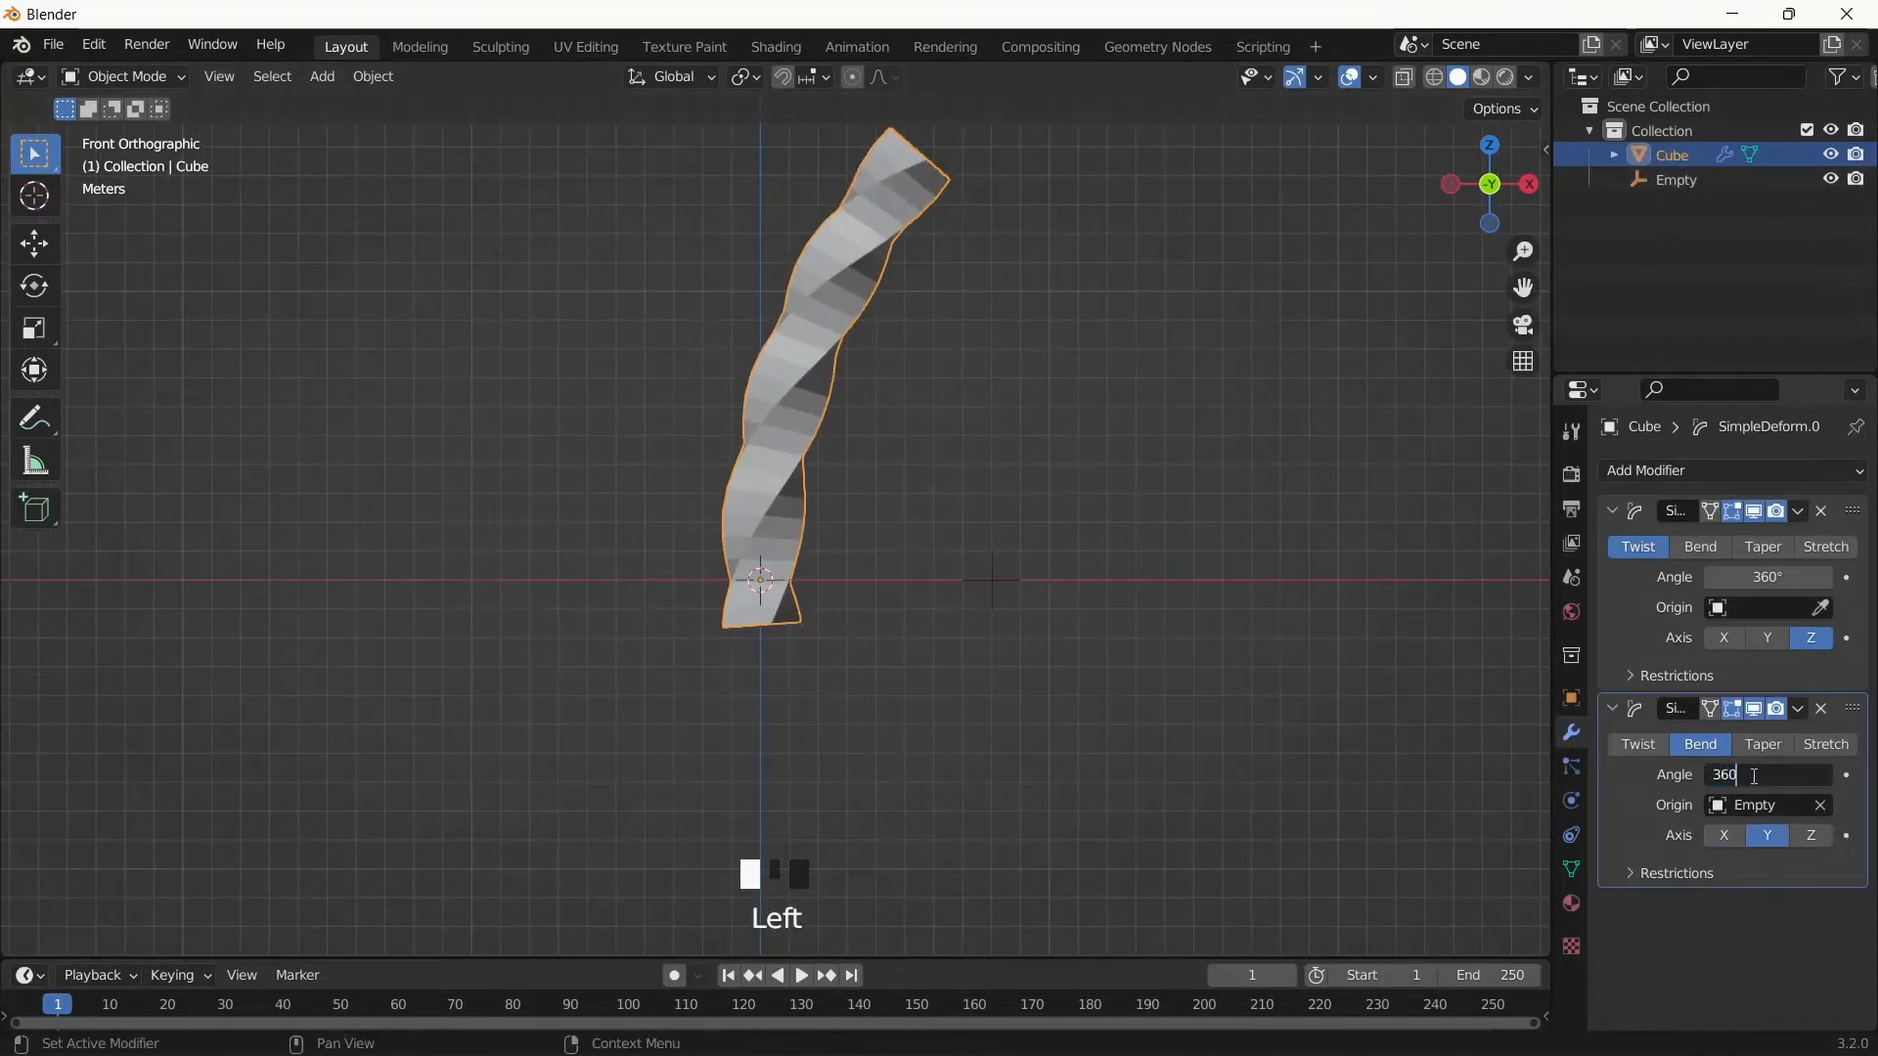
text(360)
key(Return)
scroll(994, 515, down, 3)
scroll(754, 440, up, 3)
shift+middle_drag(754, 440, 862, 462)
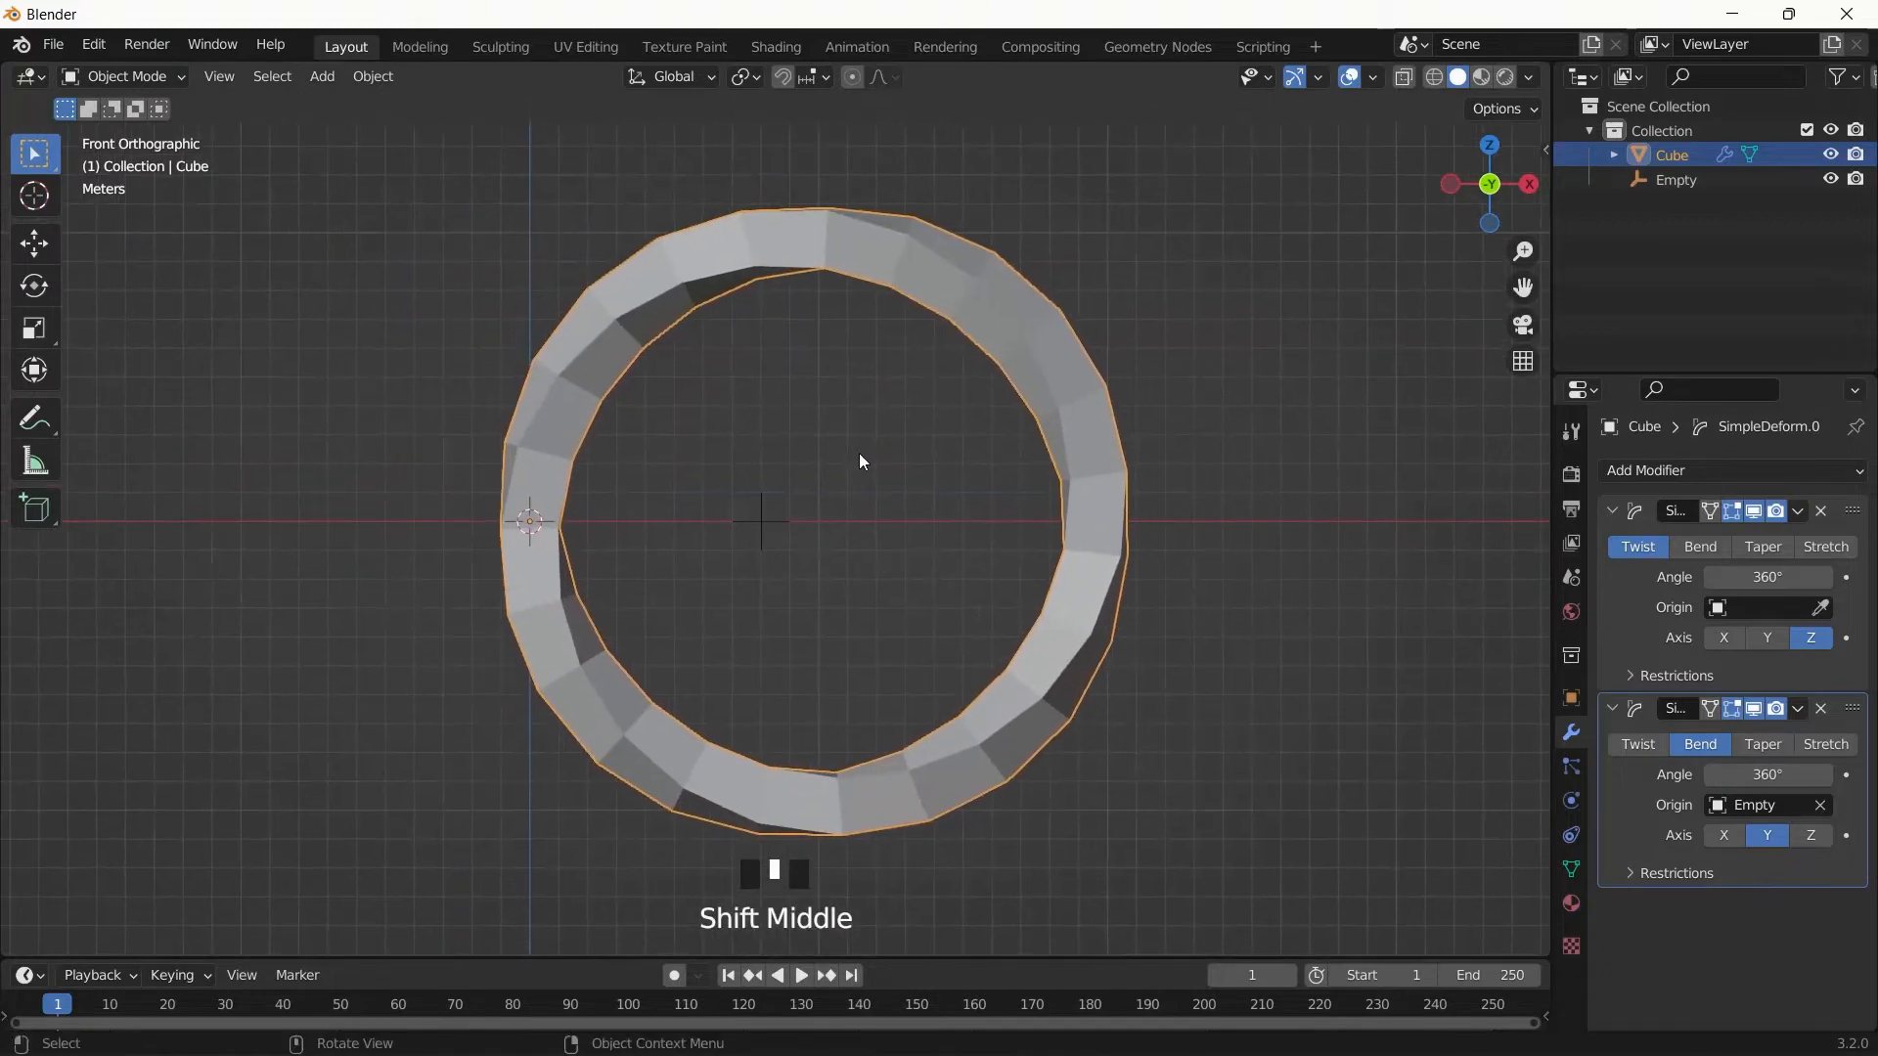
- Add a Subdivision Surface modifier to the ring, place it first in the modifier stack and set it to Simple
click(1731, 471)
click(1406, 911)
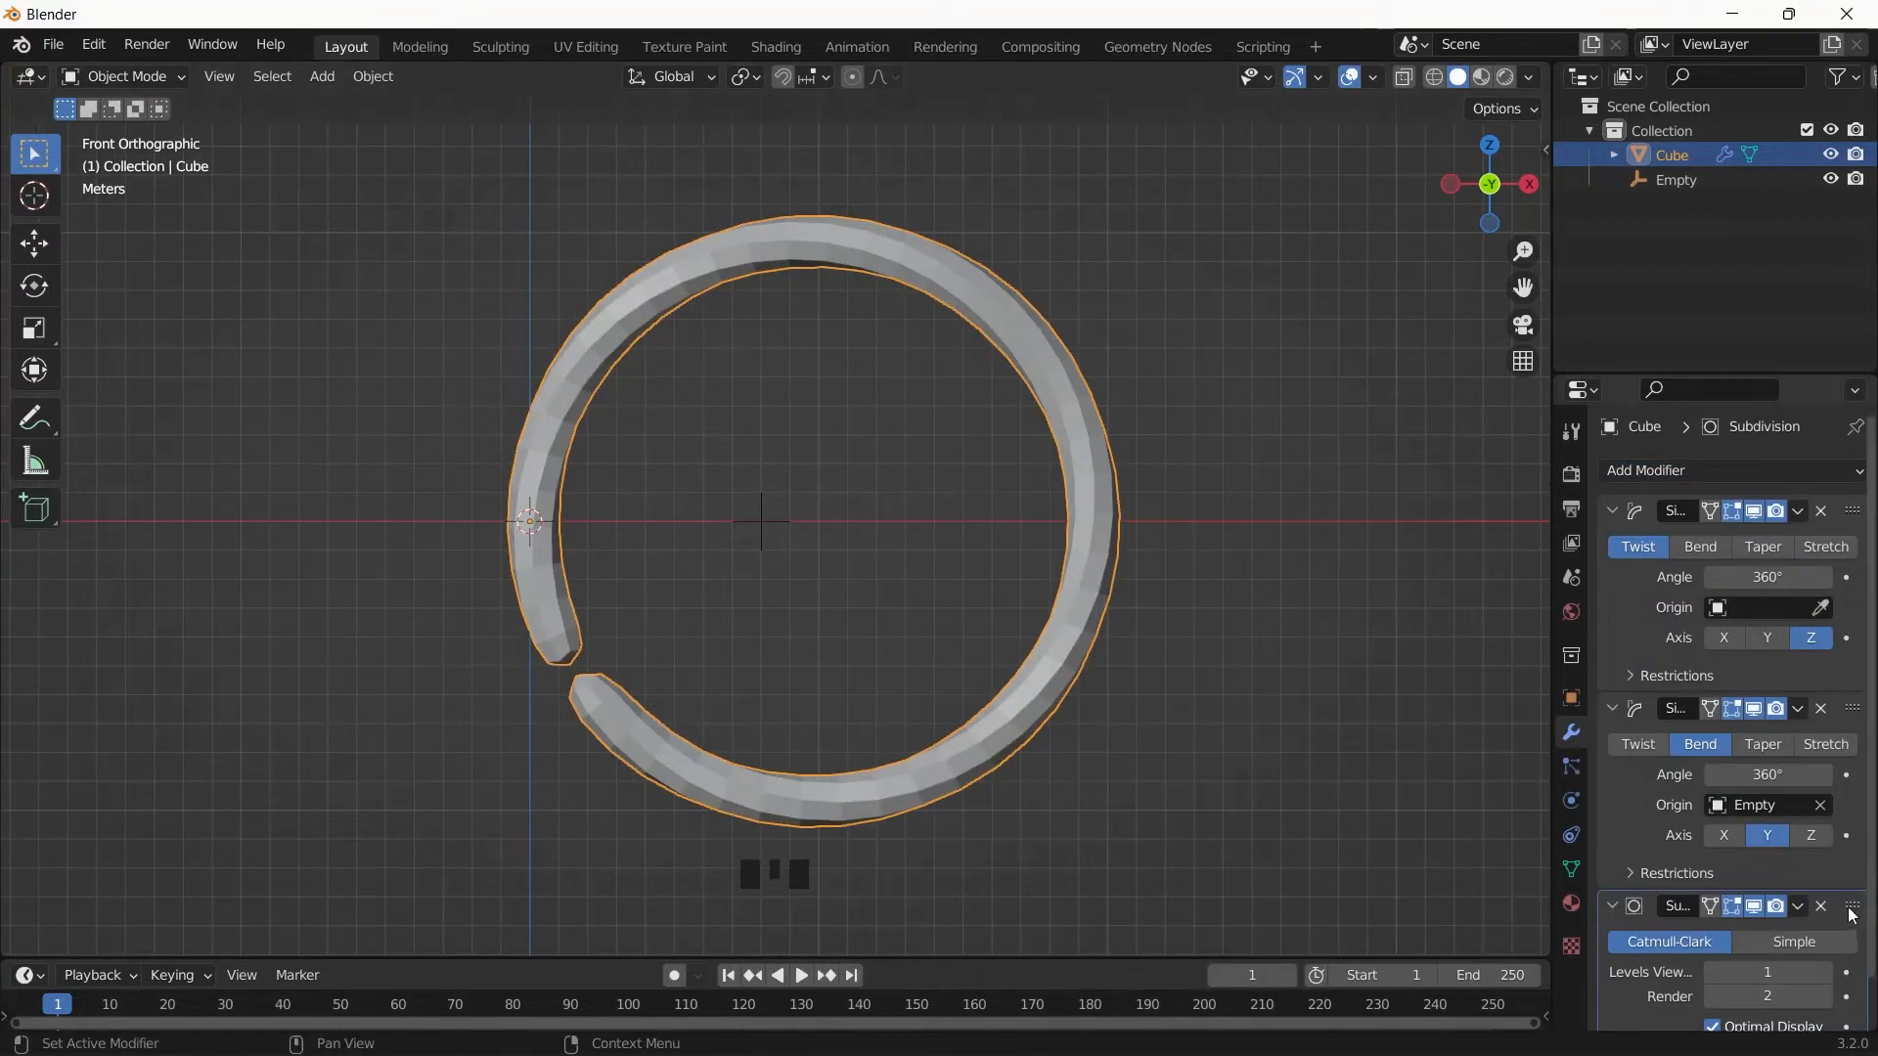
click(1793, 547)
middle_drag(493, 584, 632, 385)
- Shade the ring smooth and enable Auto Smooth in its normals settings
right_click(606, 397)
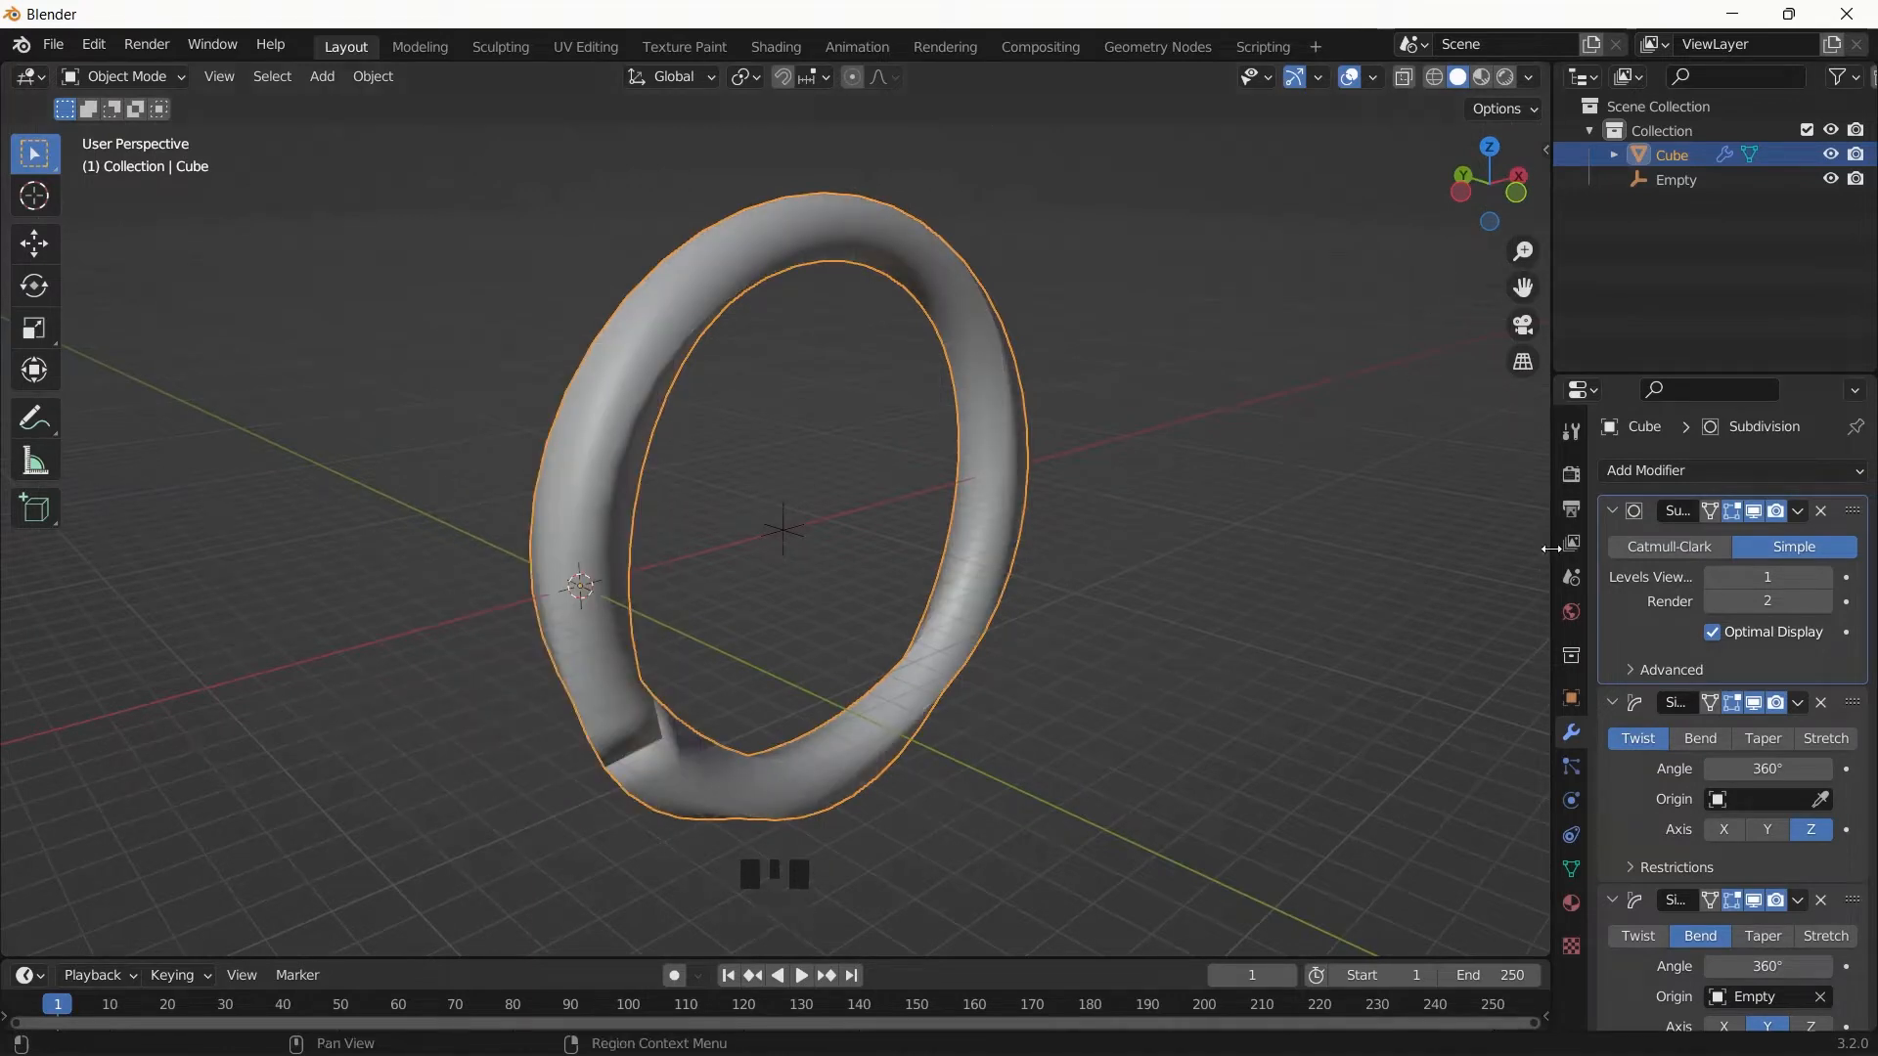
click(1571, 869)
scroll(1614, 866, down, 5)
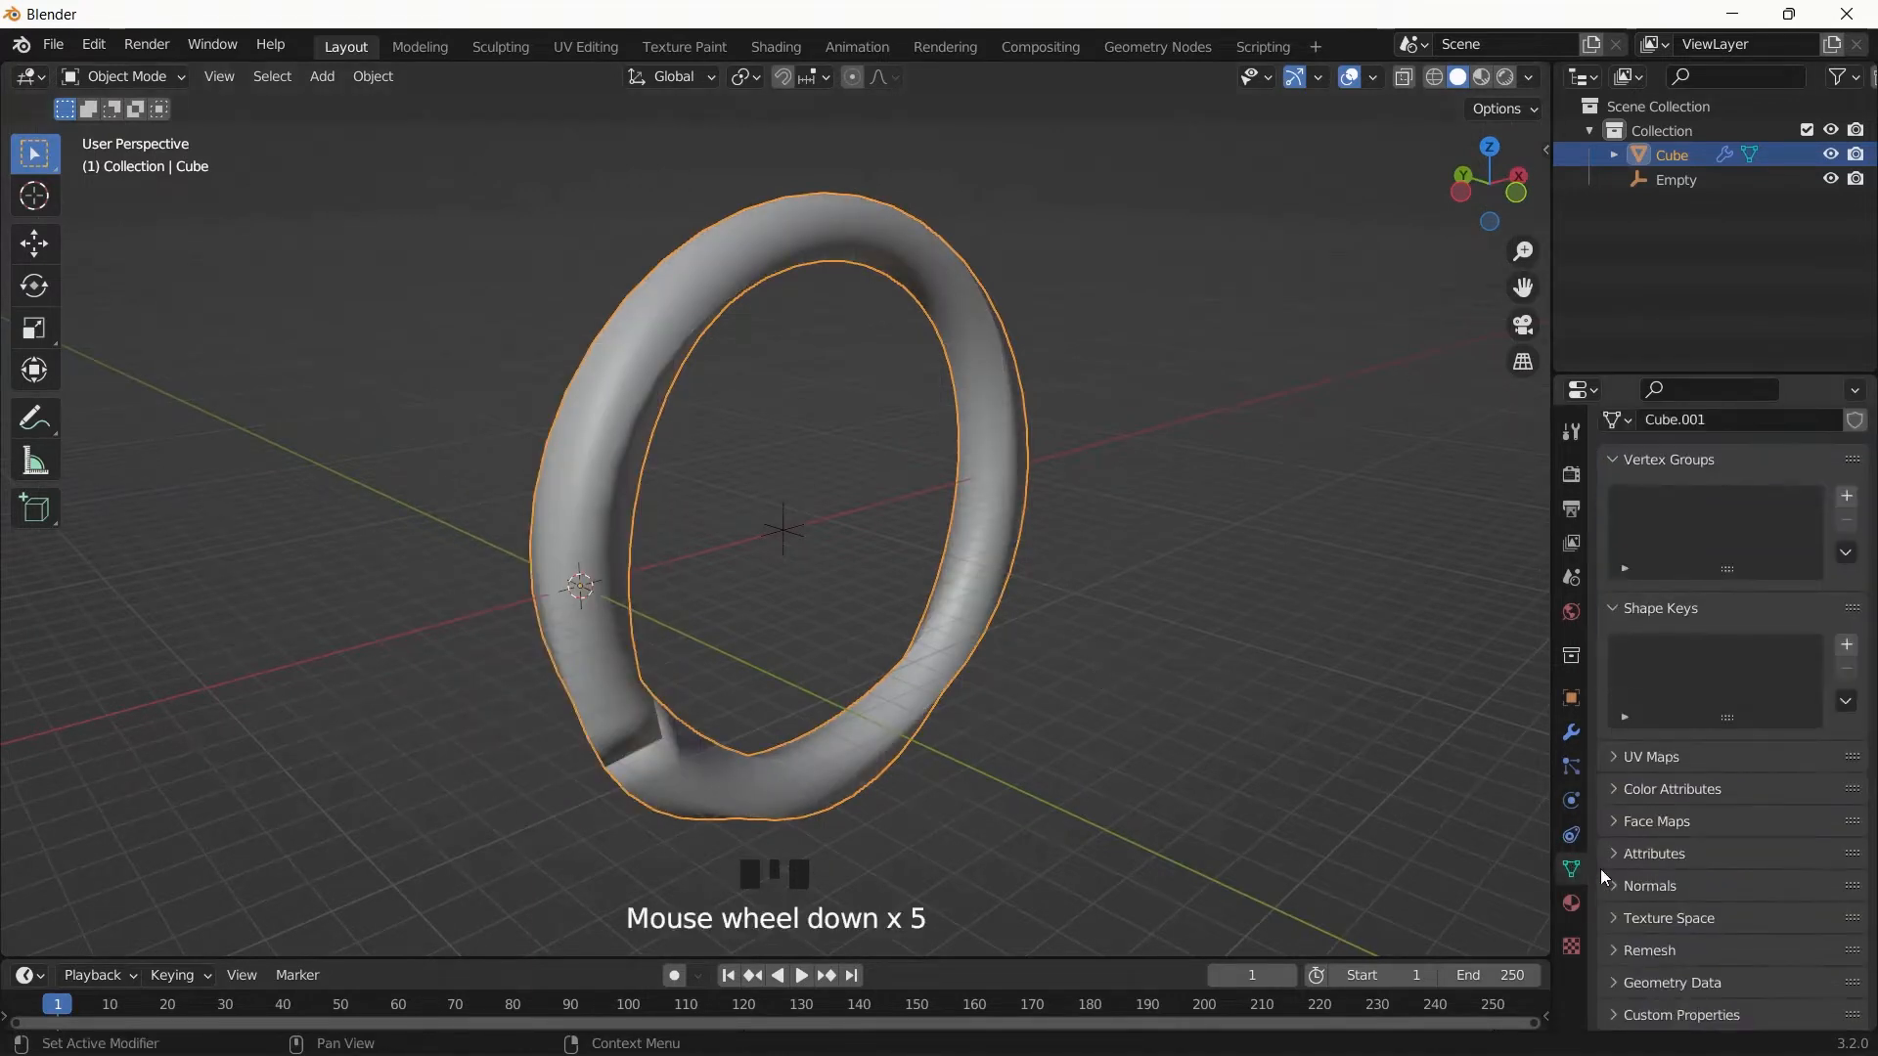
click(1636, 883)
scroll(1722, 846, down, 3)
click(1712, 877)
middle_drag(1117, 559, 766, 559)
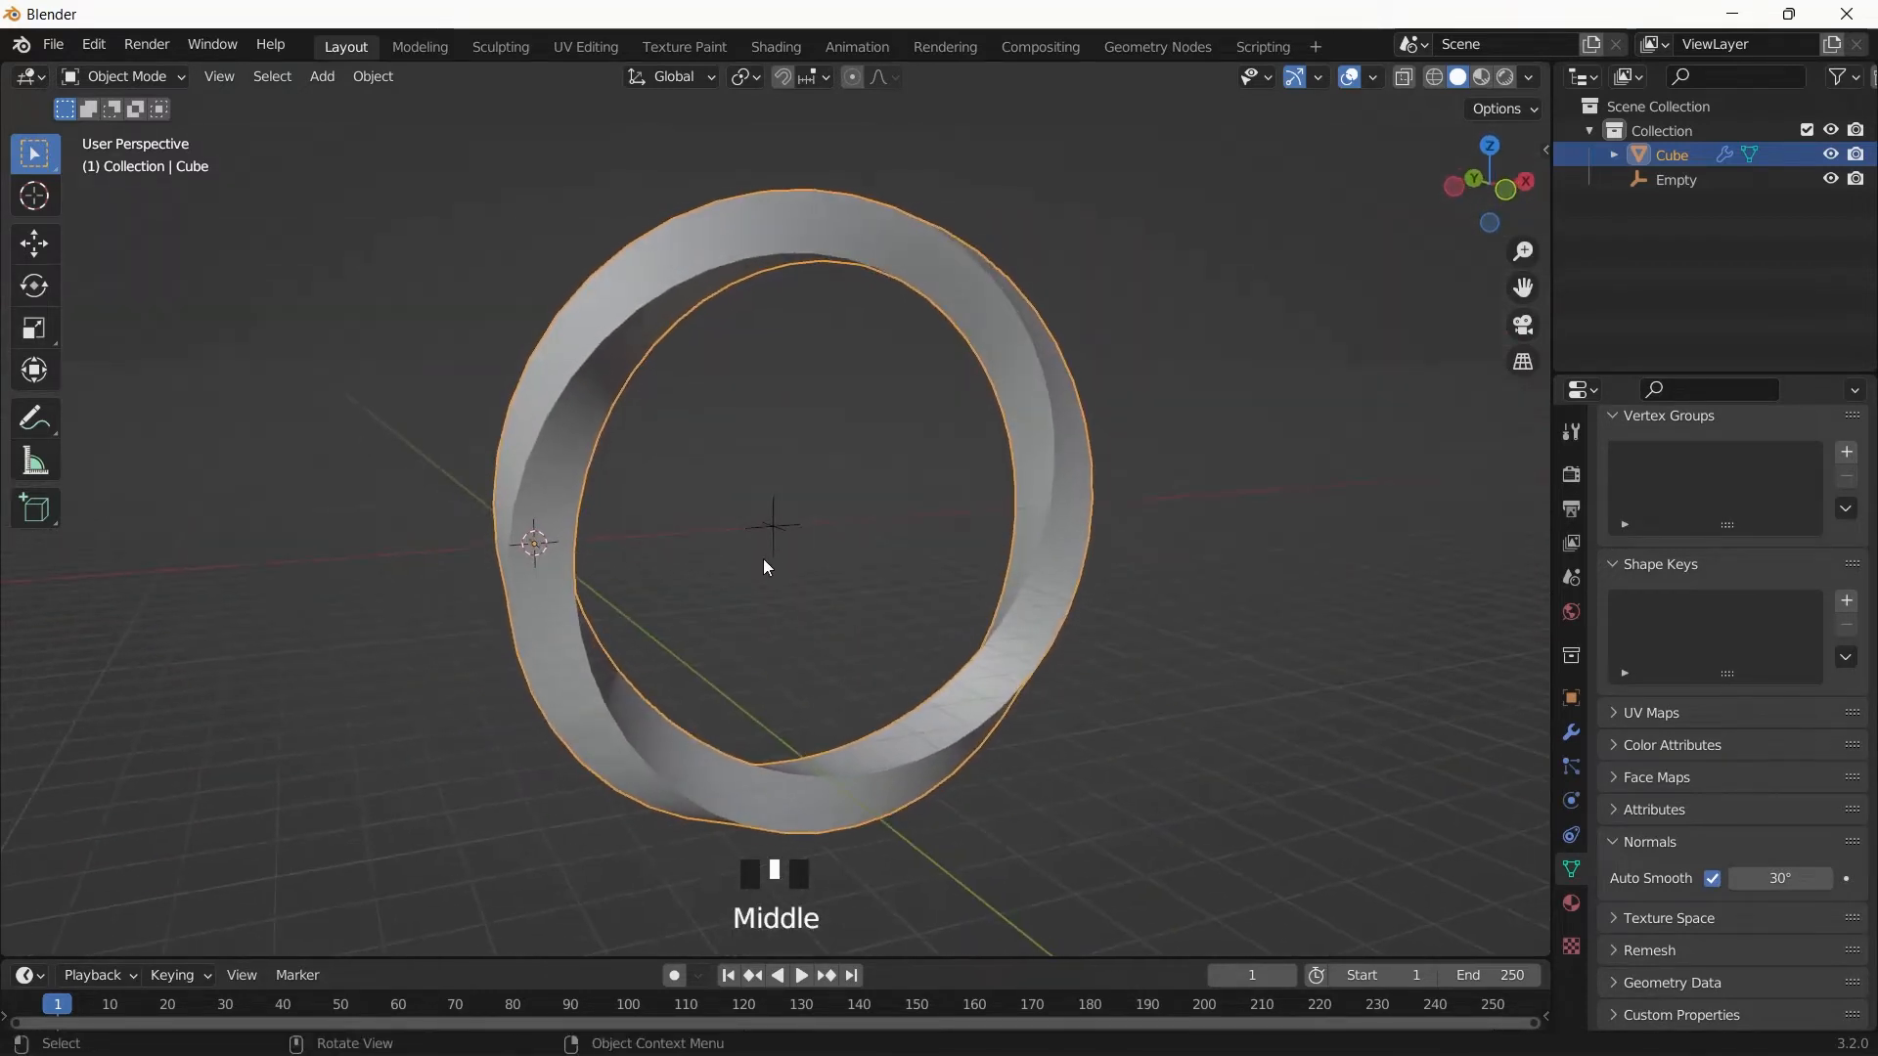
scroll(763, 568, down, 1)
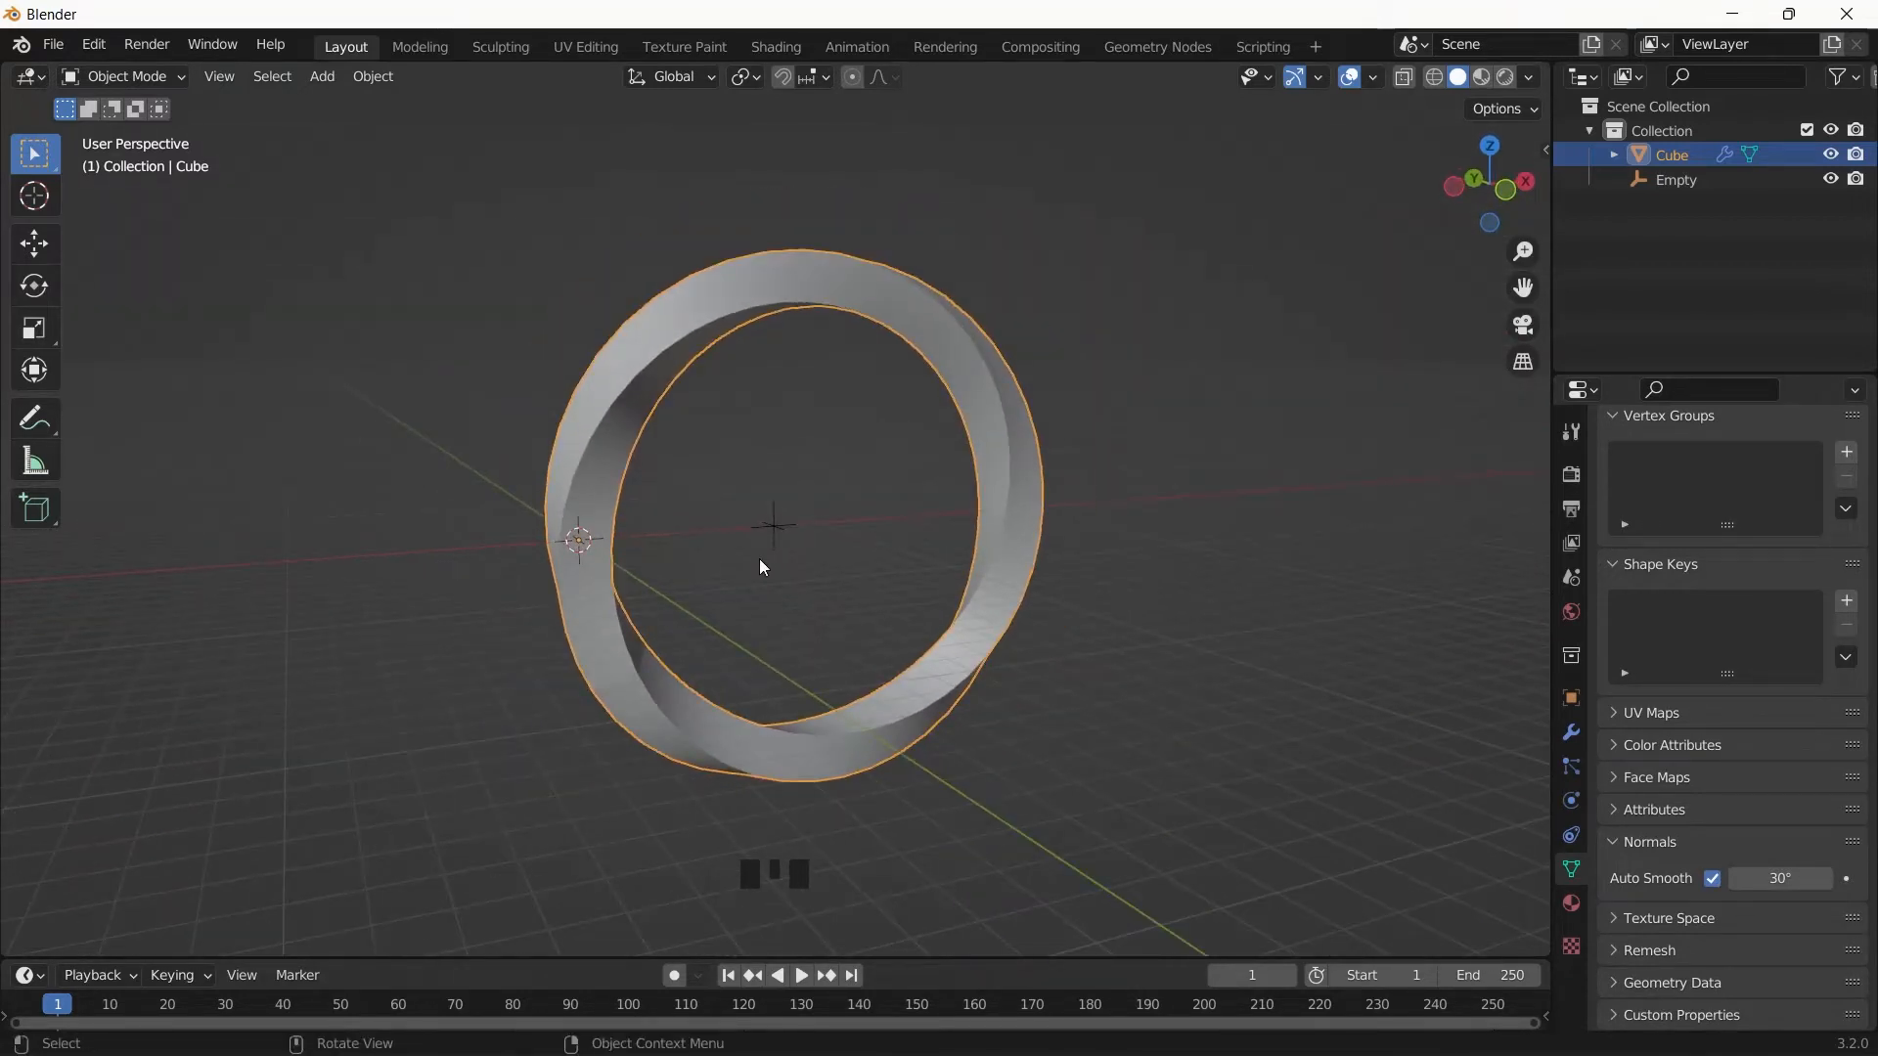
- Try rotating the ring about the Z axis in the front view
key(KP_1)
key(r)
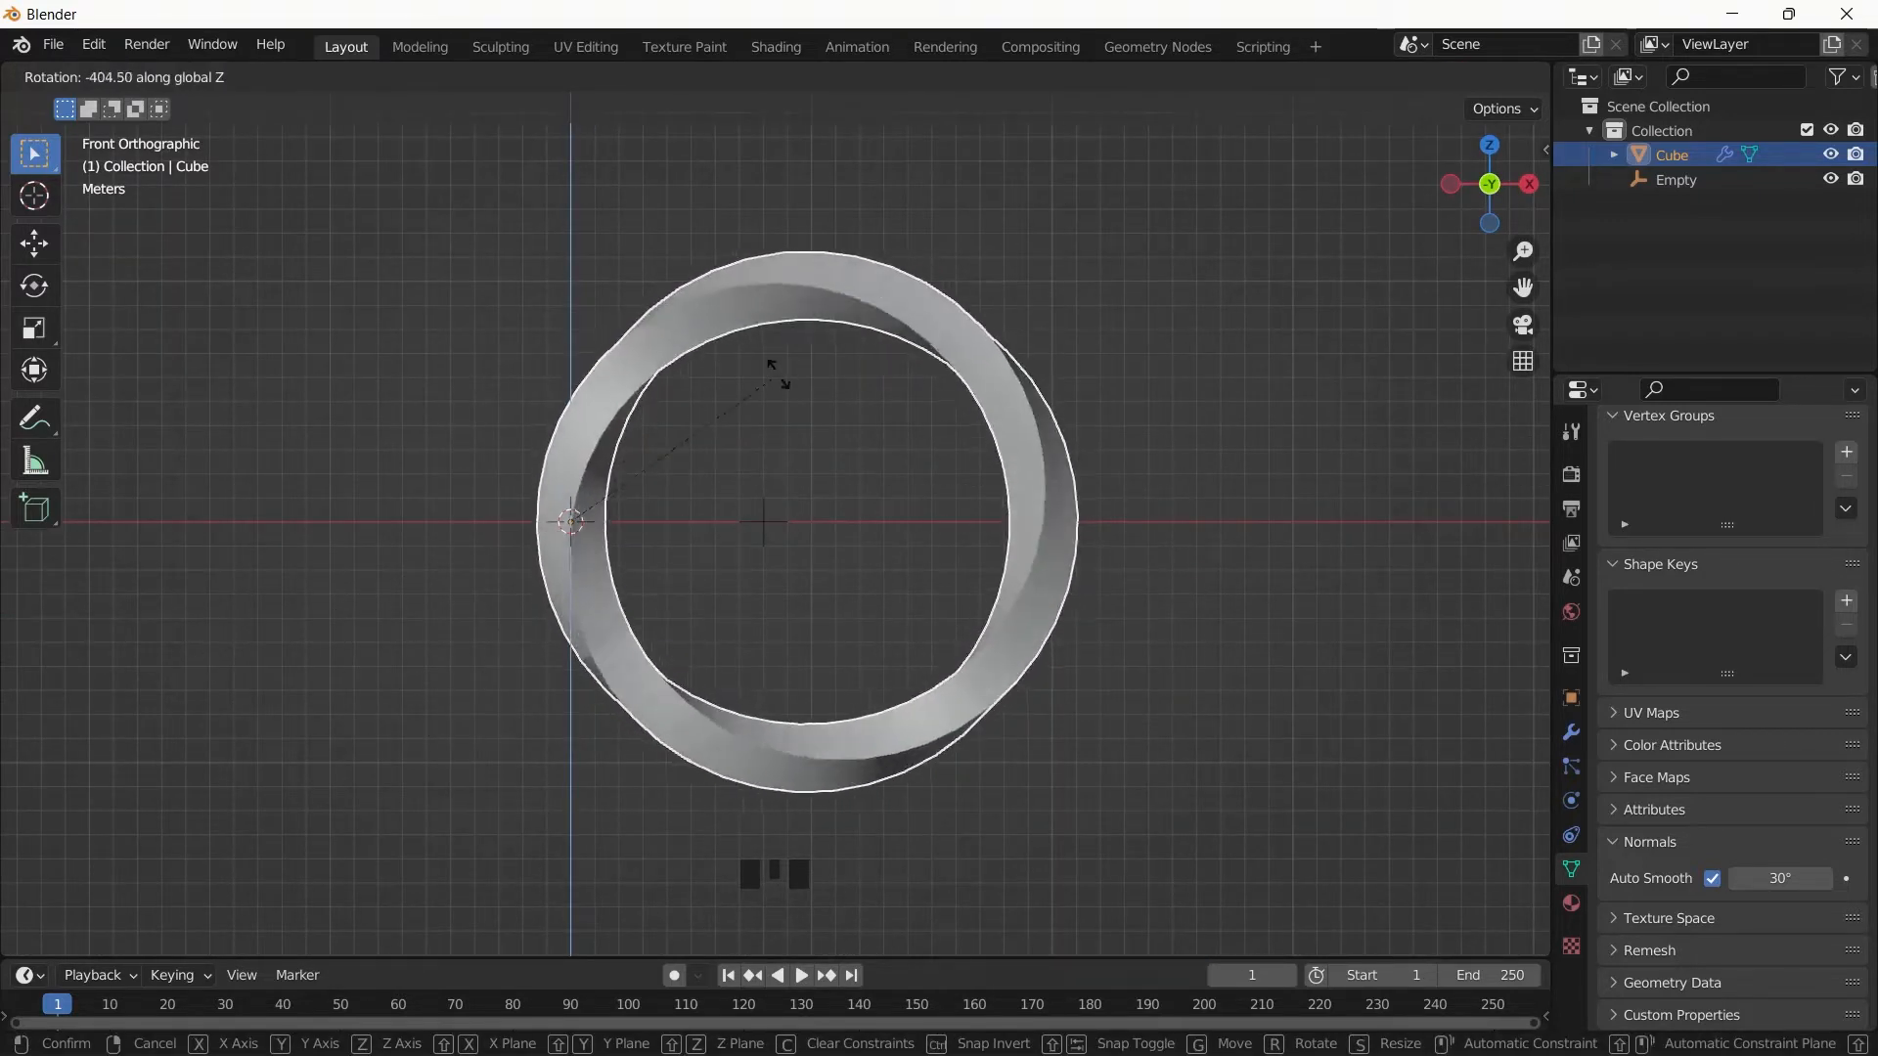
click(766, 367)
- Insert a rotation keyframe for the ring at frame 1 and enlarge the timeline area
key(i)
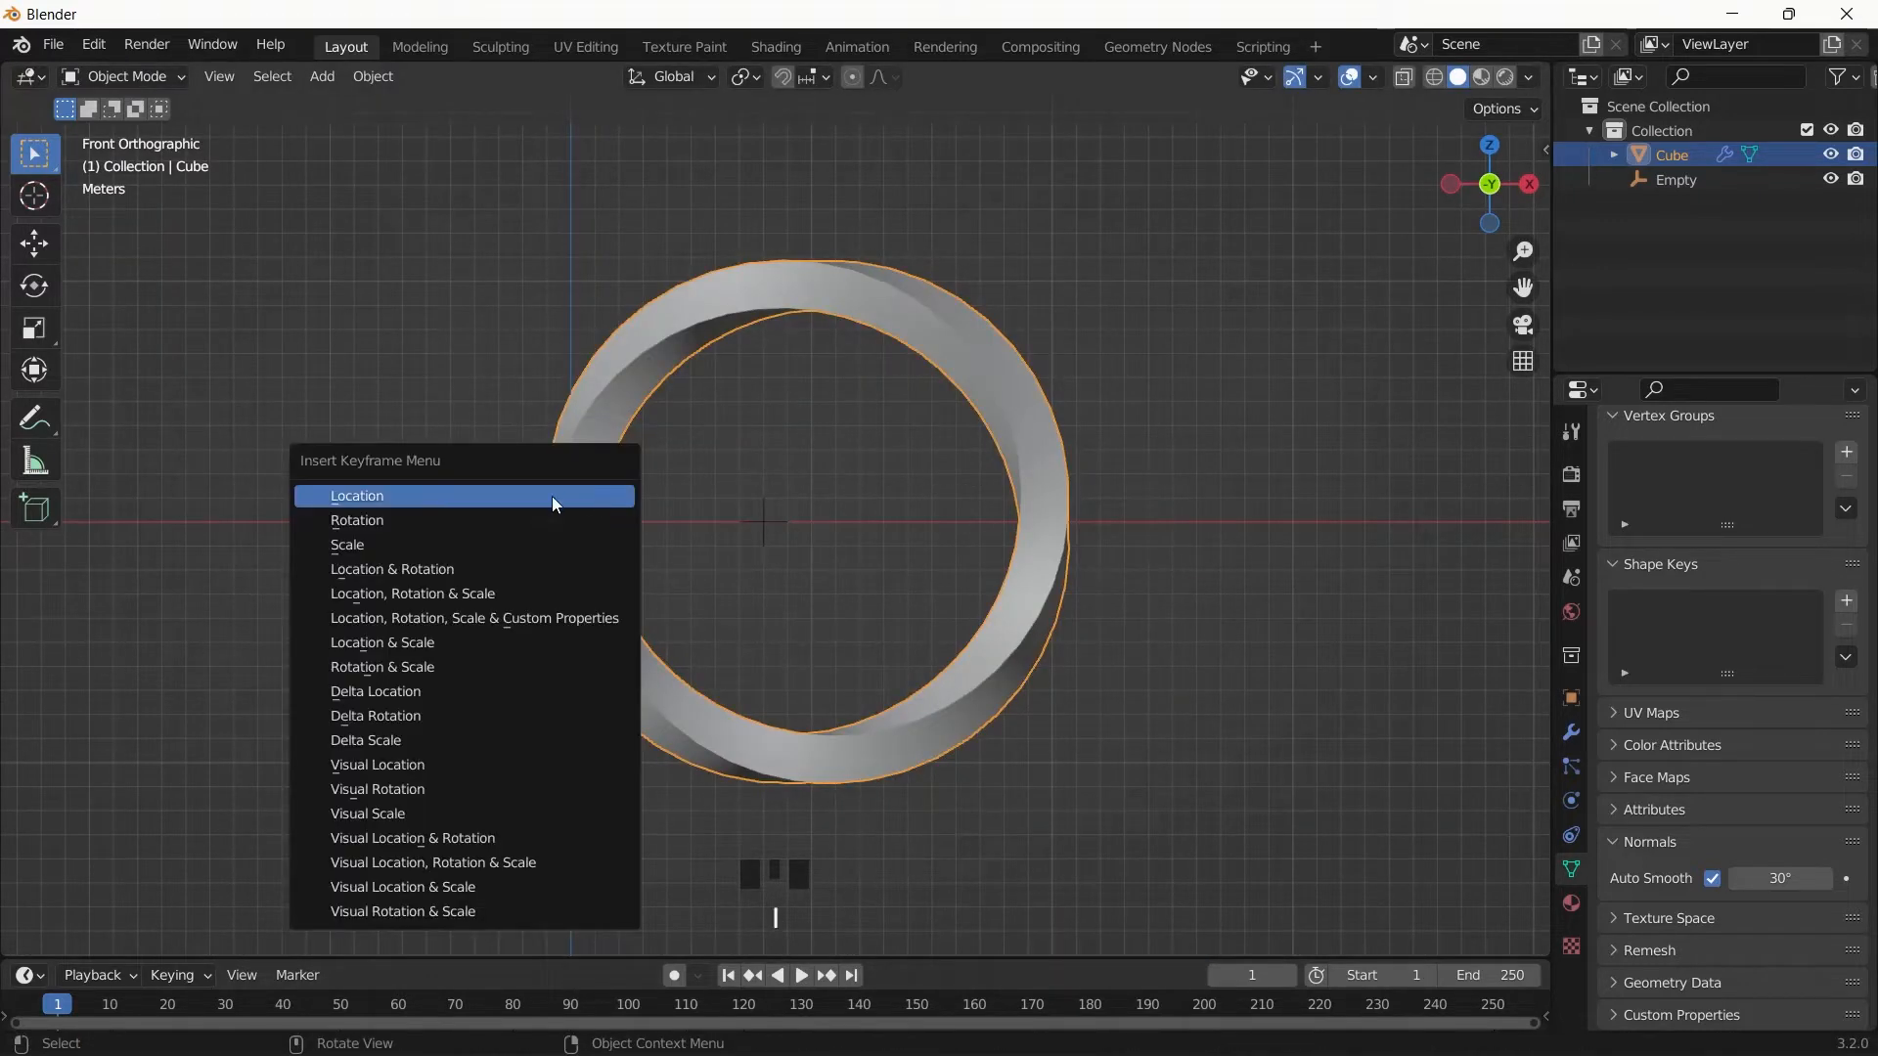
click(495, 519)
drag(360, 956, 360, 912)
- At frame 100, rotate the ring a full turn about Z and insert a second rotation keyframe
click(630, 963)
key(r)
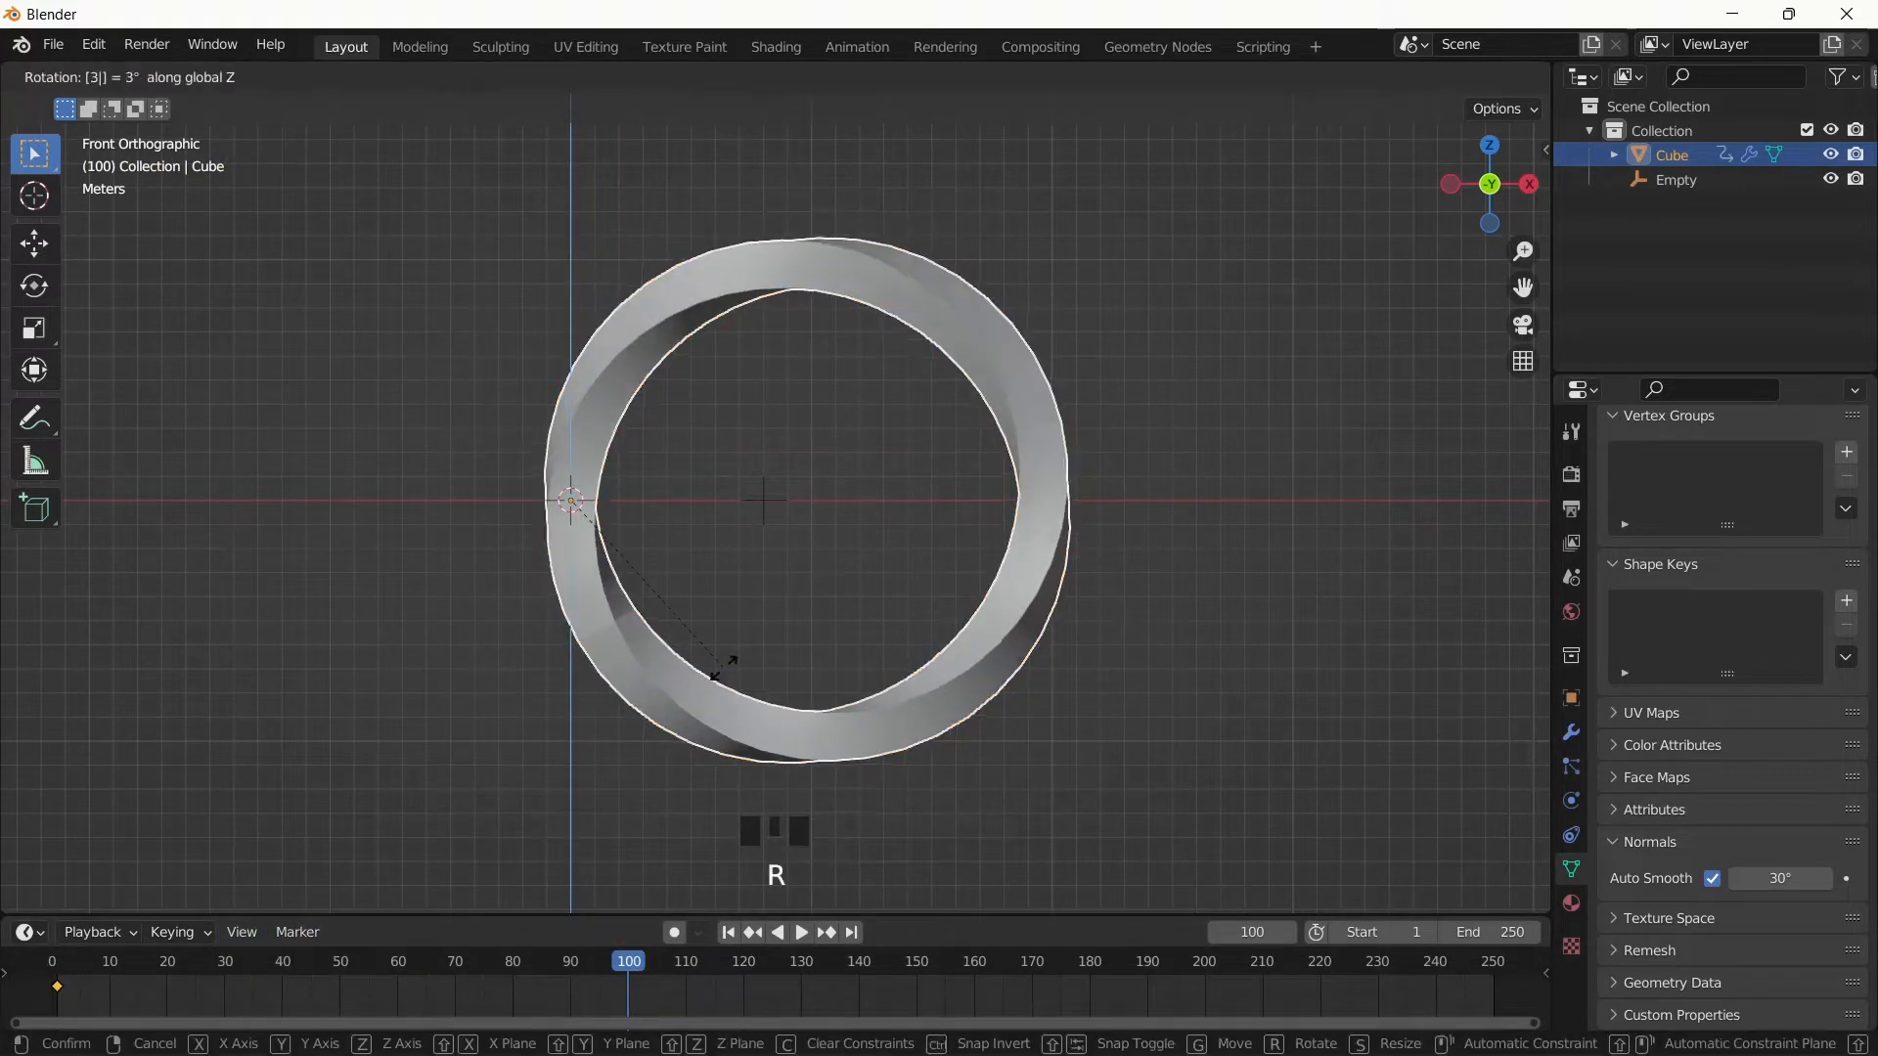
click(724, 668)
key(i)
click(689, 638)
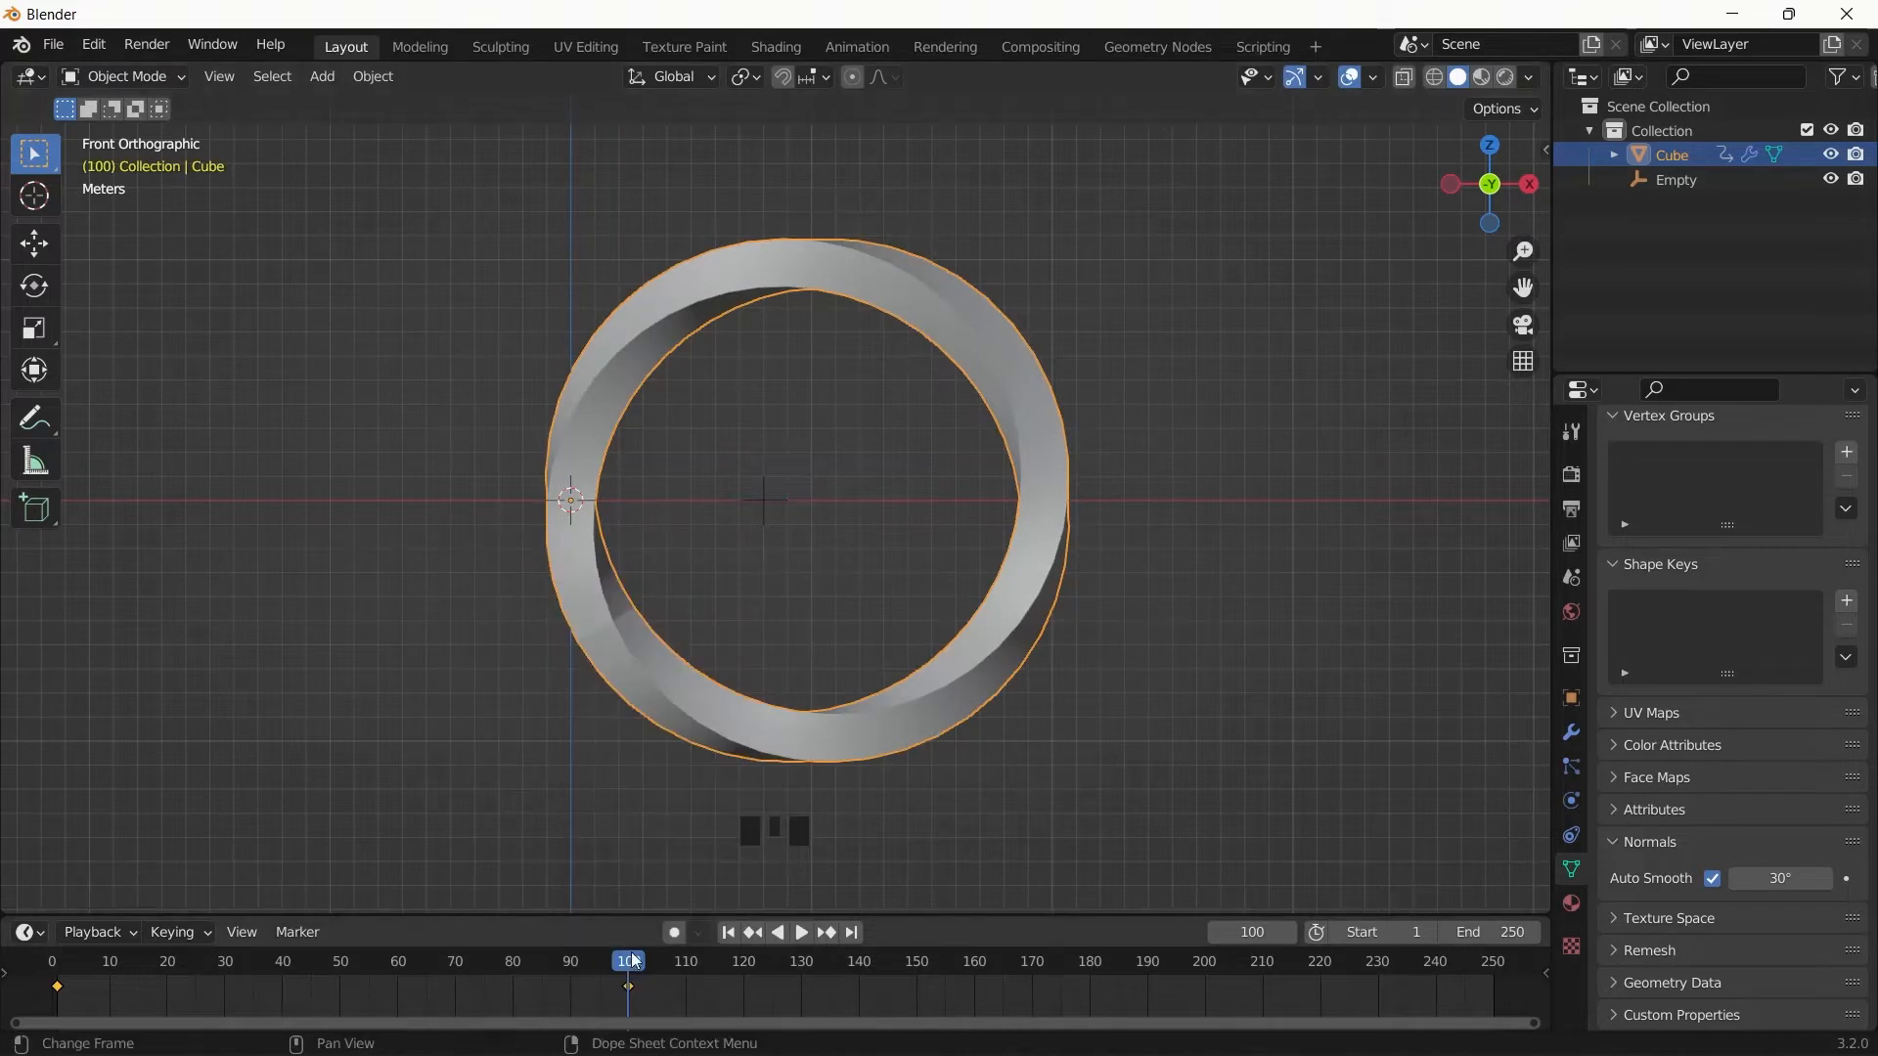
- Play the animation from the start to check how the ring's rotation speed changes
drag(631, 954, 51, 947)
key(space)
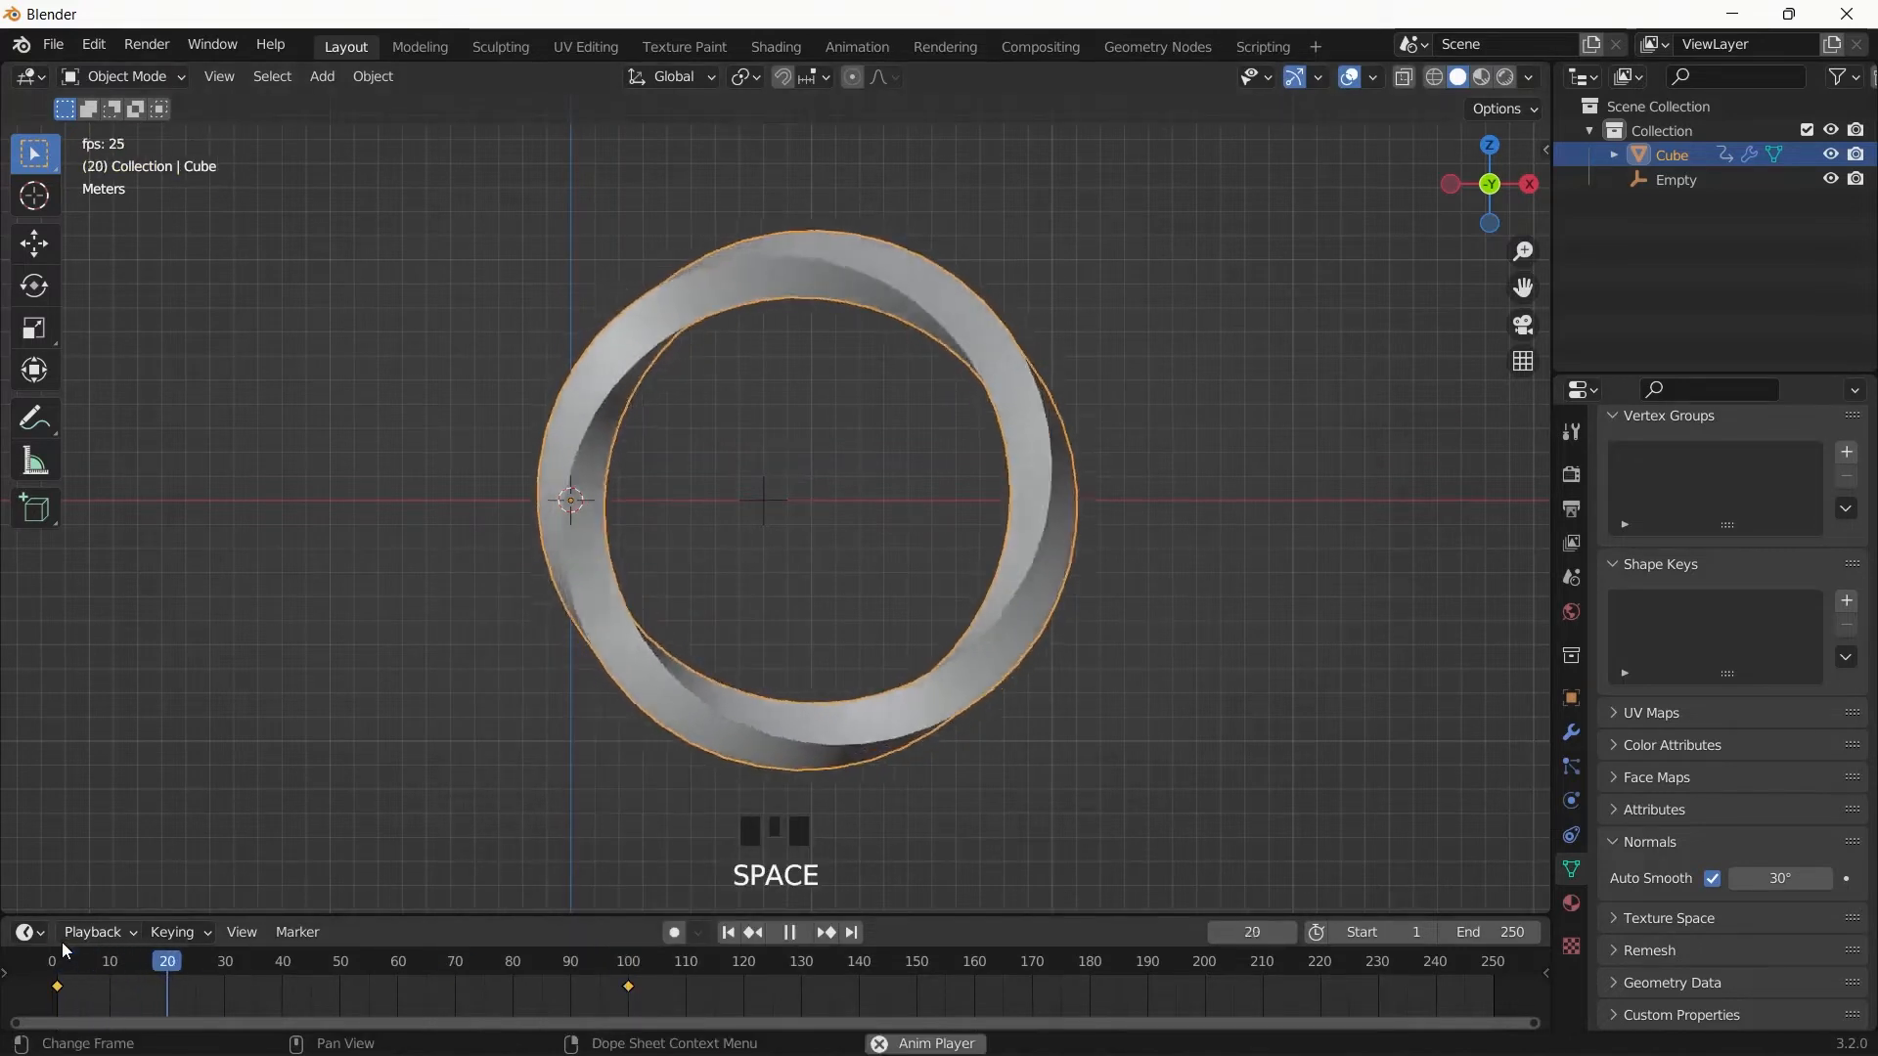
key(space)
click(57, 965)
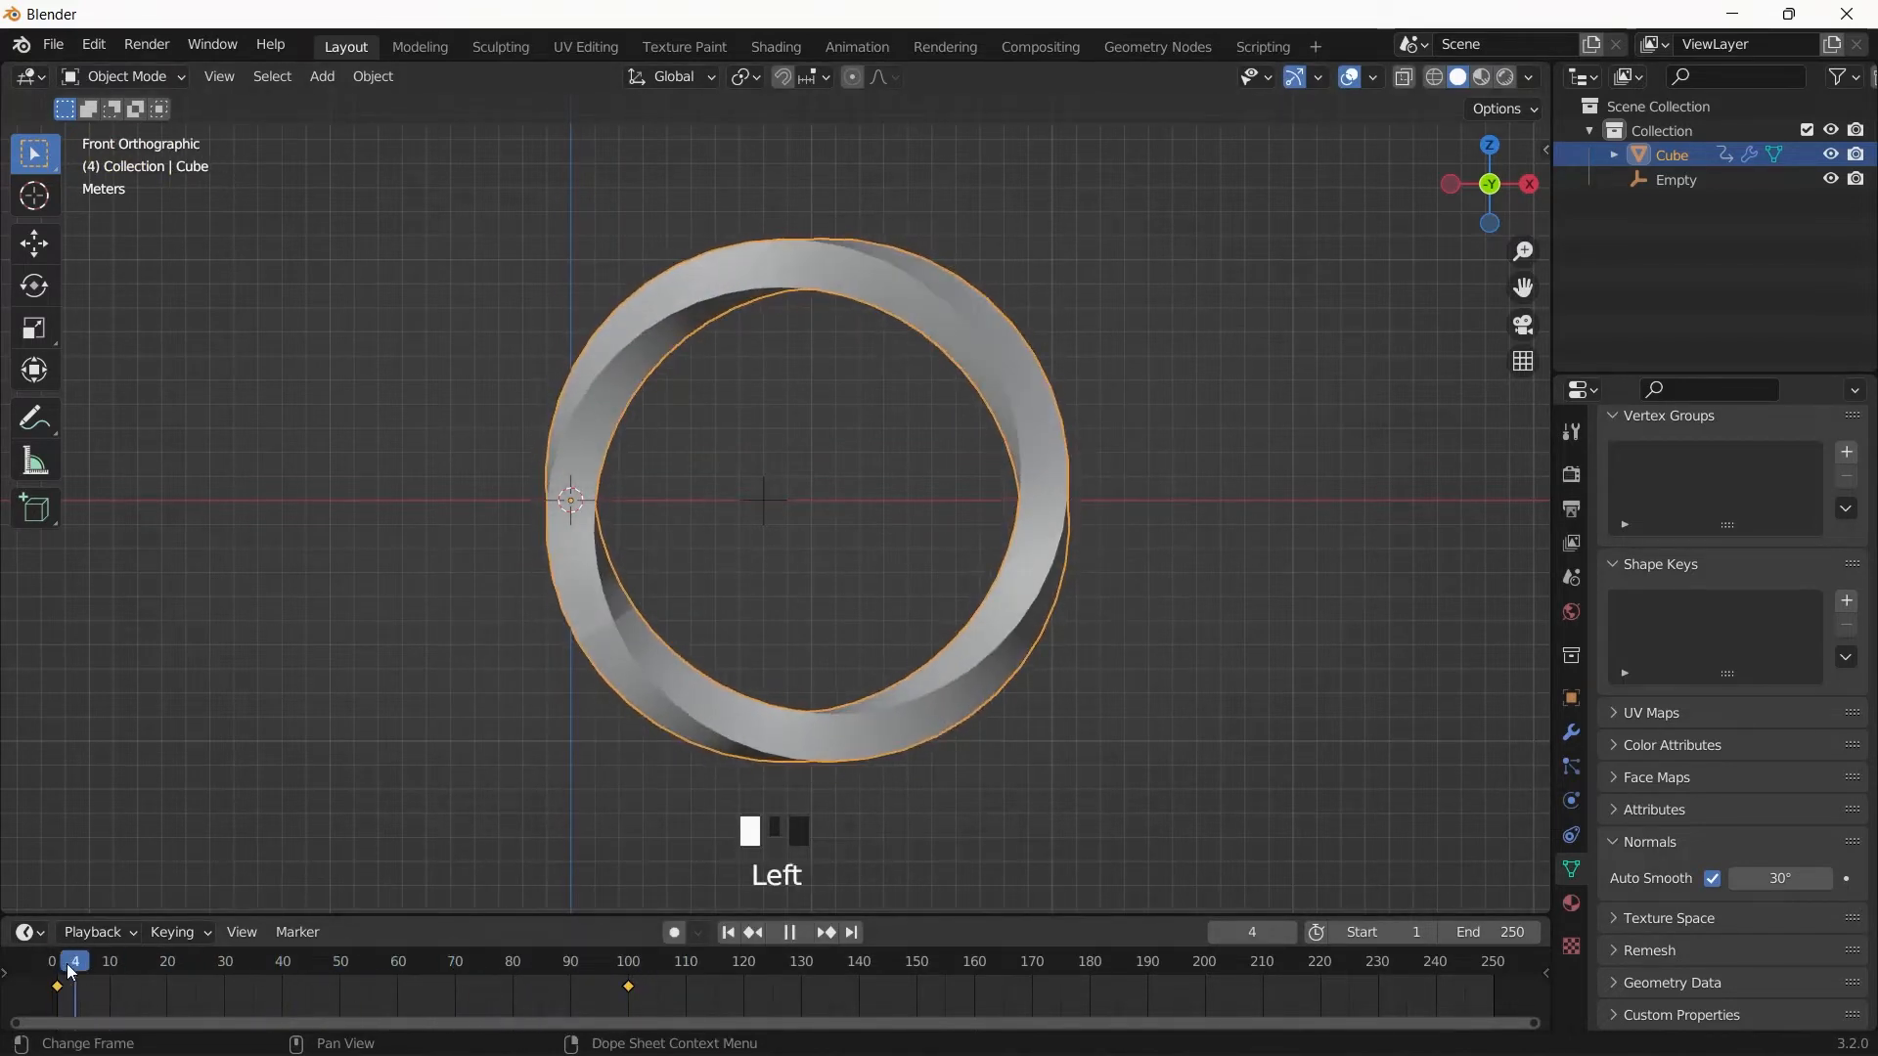
key(space)
key(space)
- Change the rotation keyframes' interpolation so the ring turns at constant speed, and replay the animation from the start
key(t)
click(49, 967)
key(space)
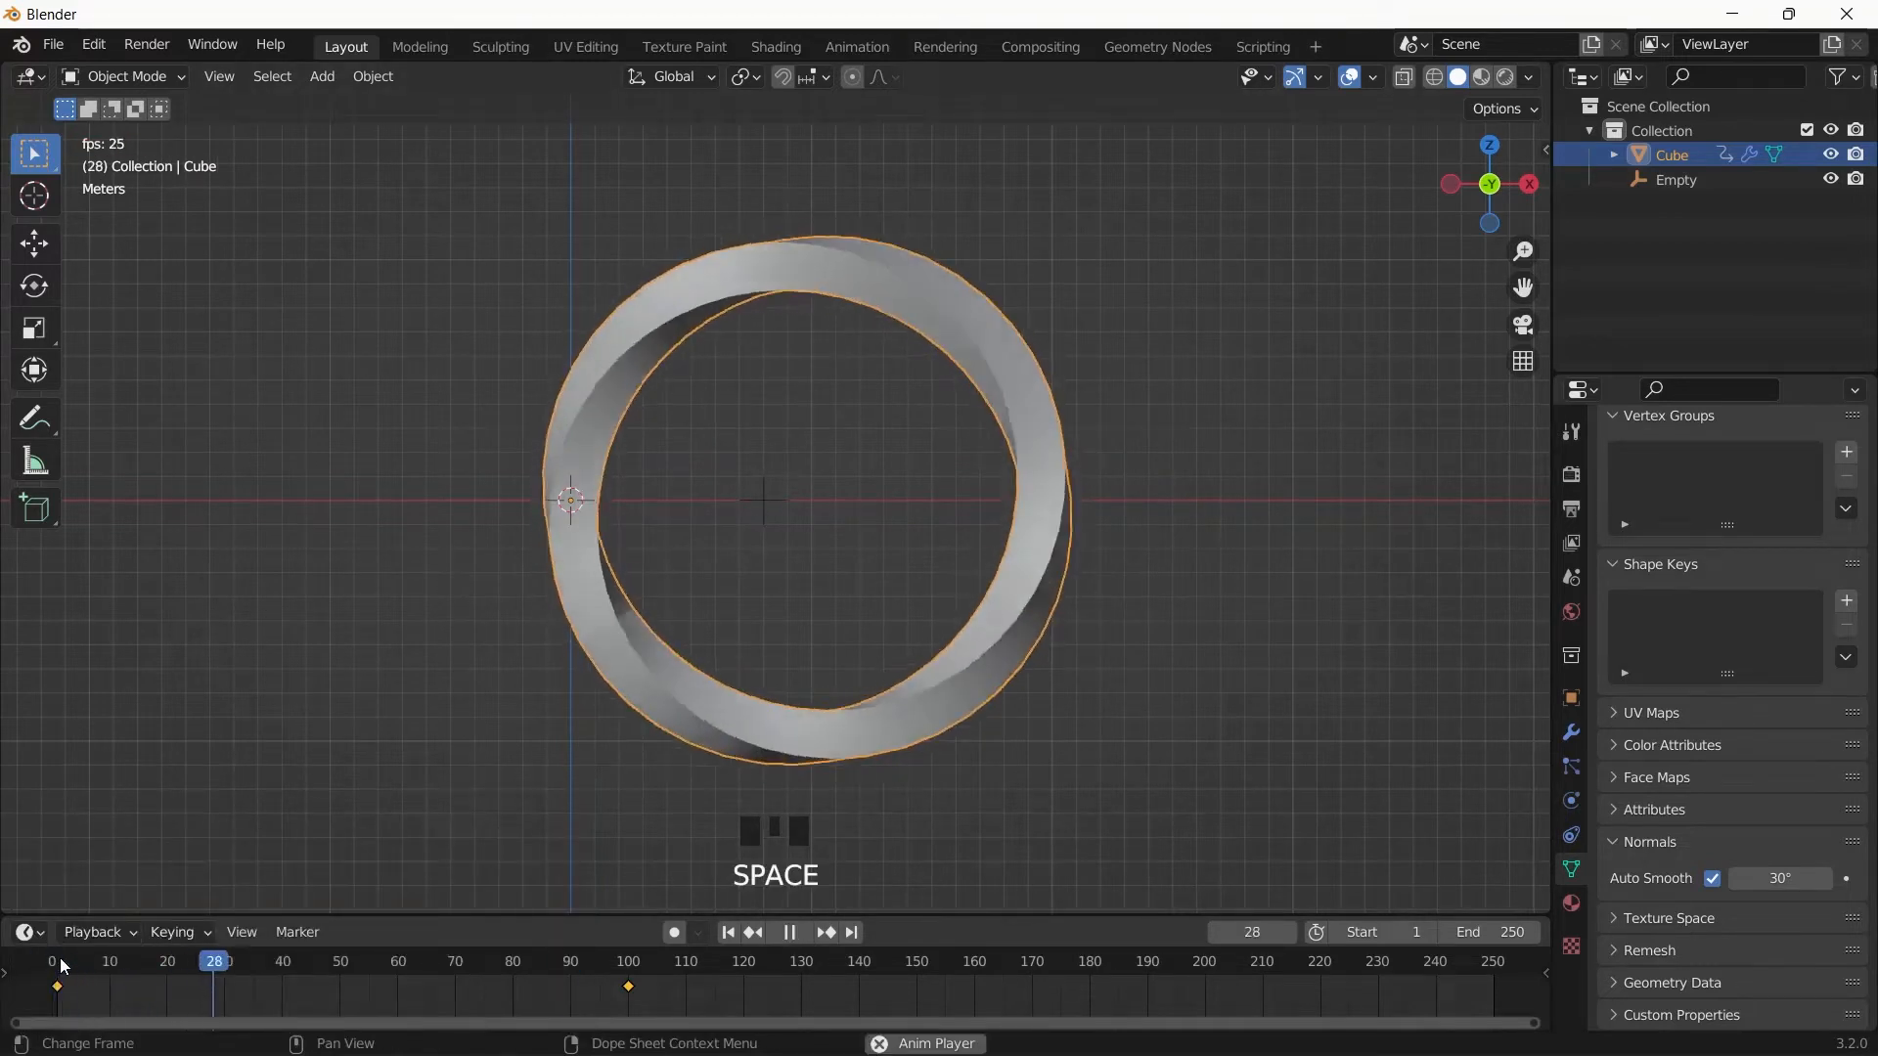
key(space)
- Set the animation's end frame to 100 and return to the first frame
click(1458, 932)
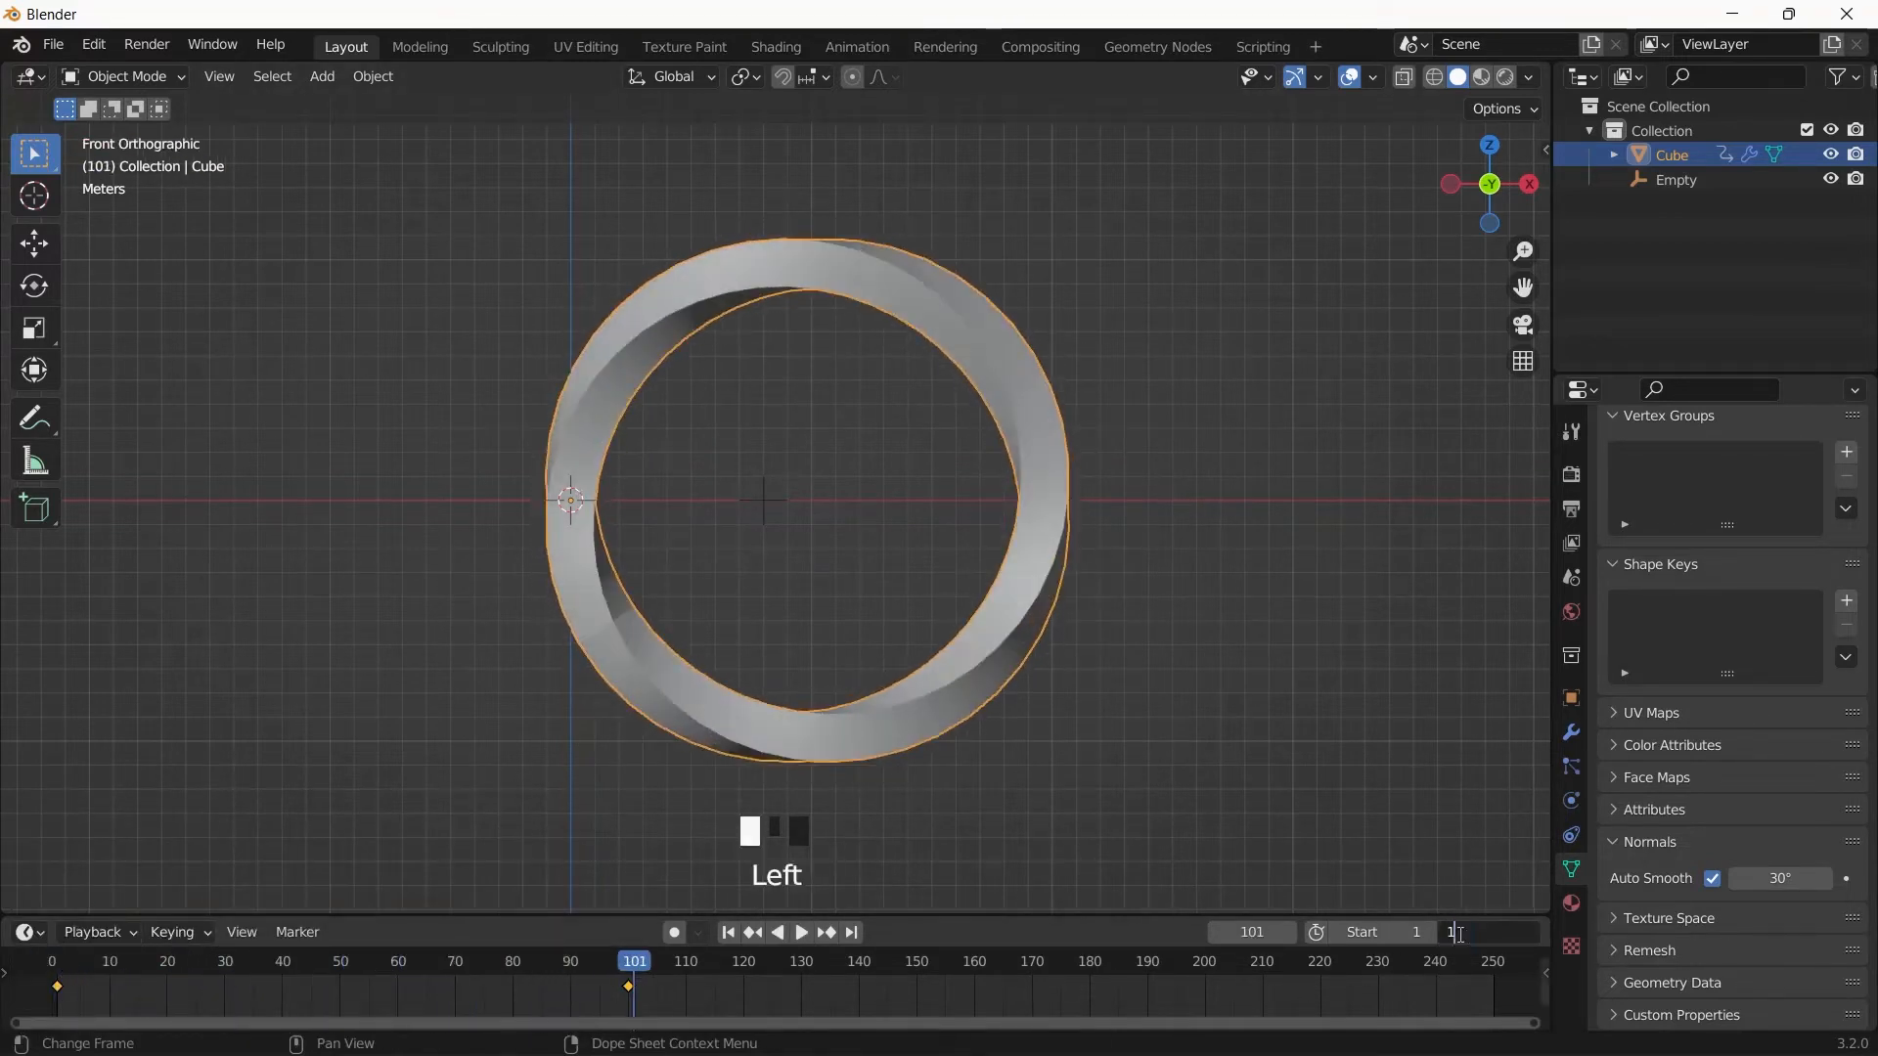
text(100)
key(Return)
click(732, 934)
- Move the empty along X toward the origin to make the twisted ring smaller and thicker-looking
shift+middle_drag(869, 647, 876, 547)
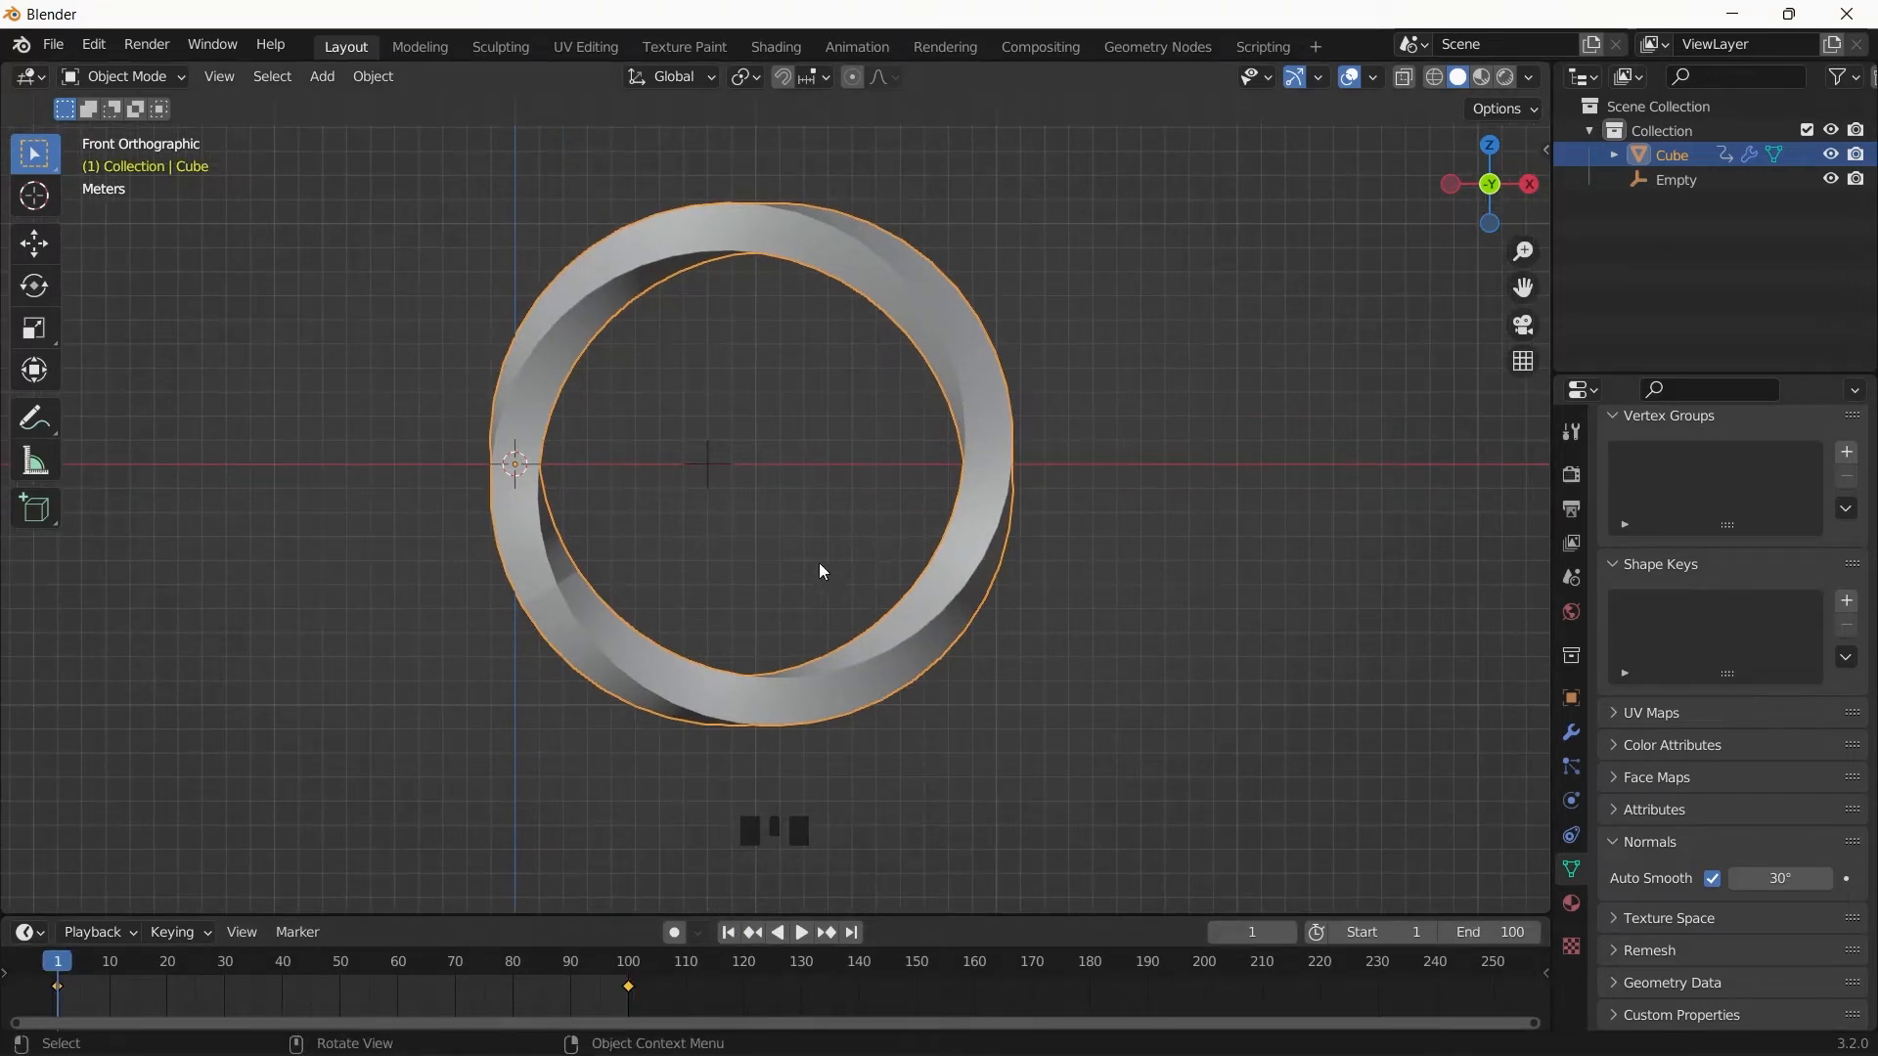
click(714, 479)
key(g)
key(x)
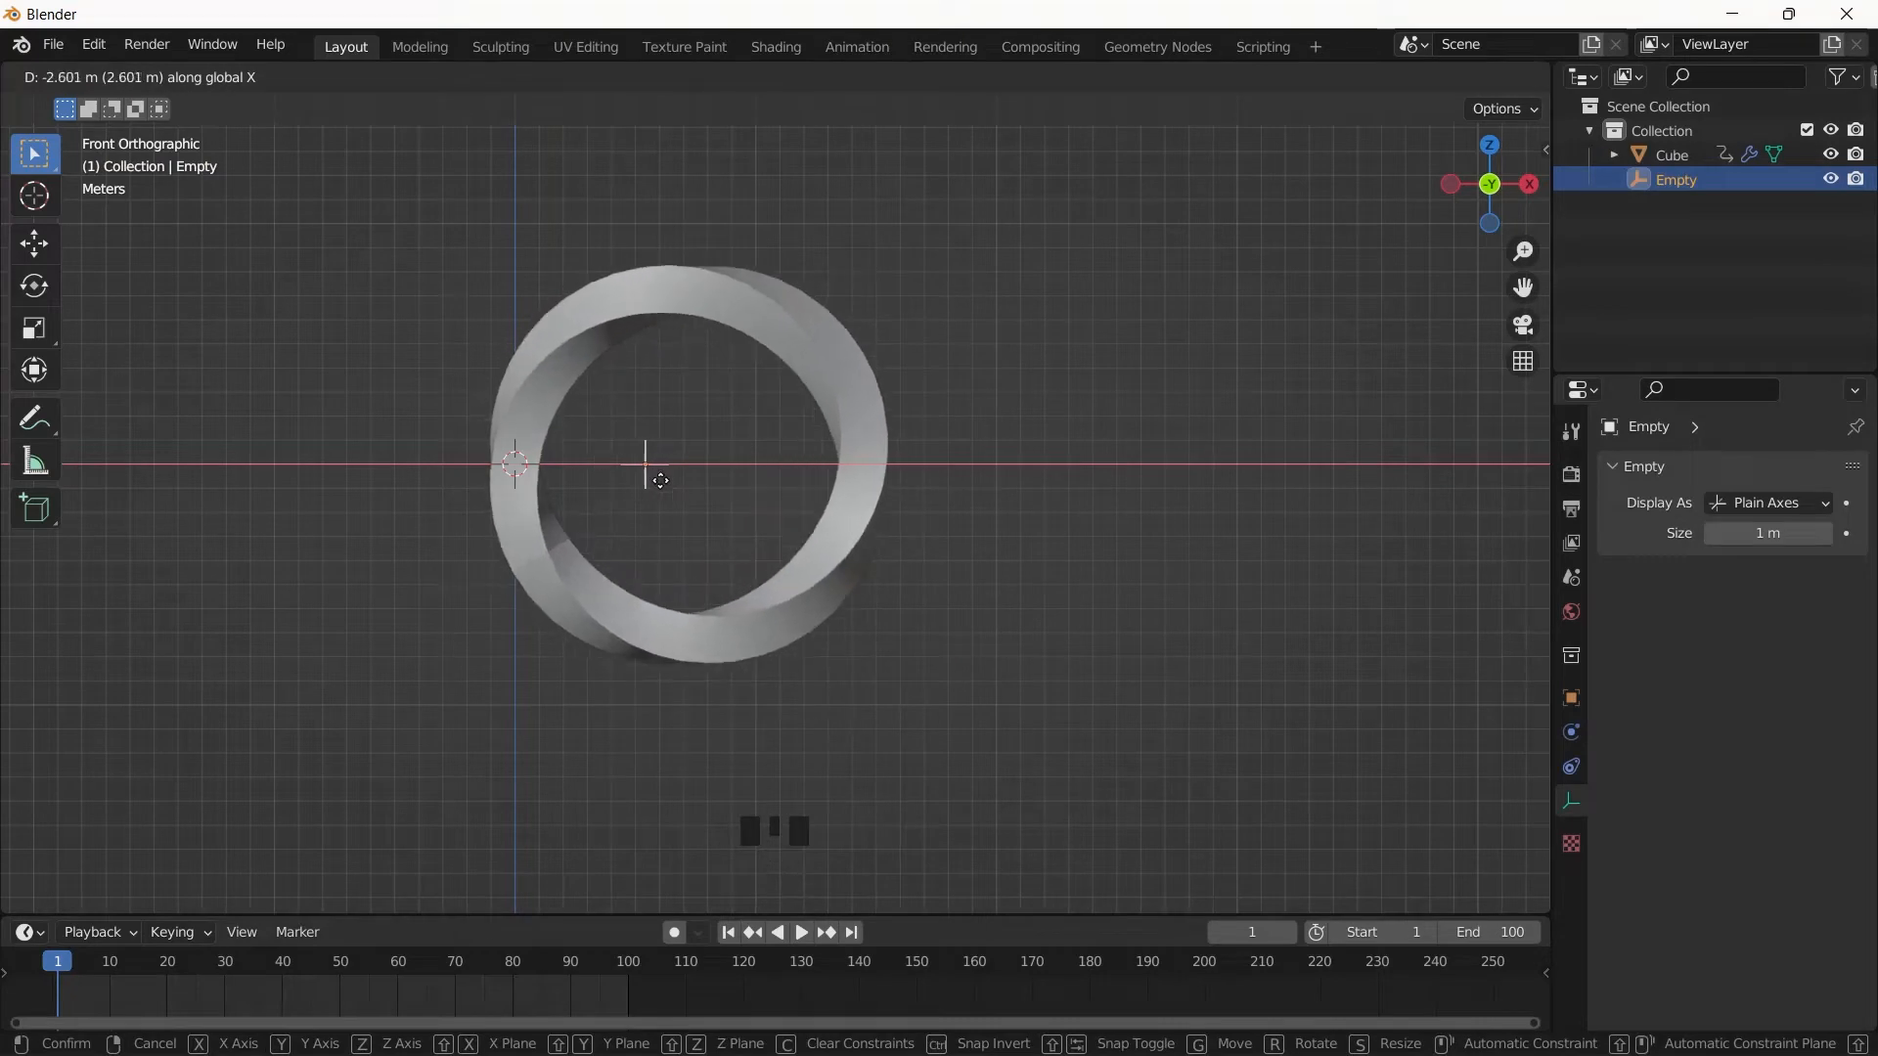
click(577, 477)
scroll(577, 478, up, 3)
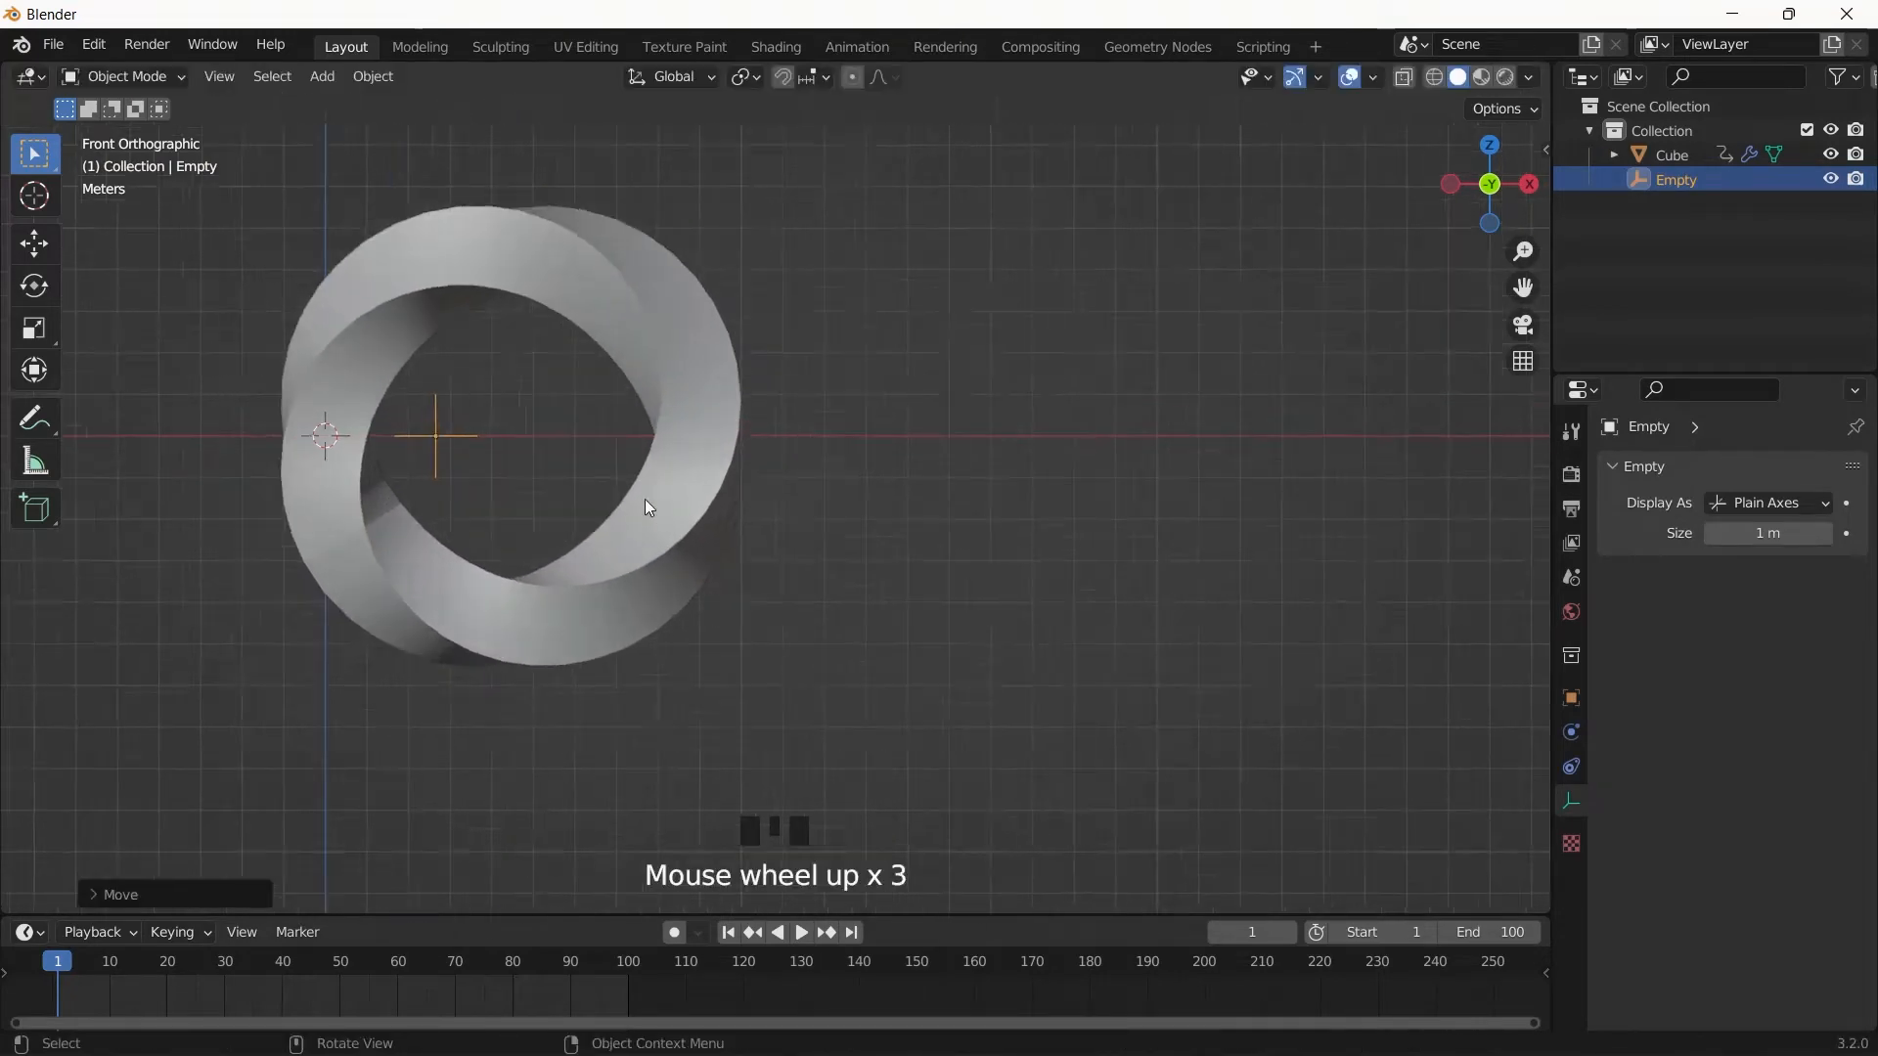
shift+middle_drag(650, 512, 759, 744)
- Play the animation to check the tighter ring, and shift the empty slightly away from the origin along X
key(space)
scroll(719, 631, down, 2)
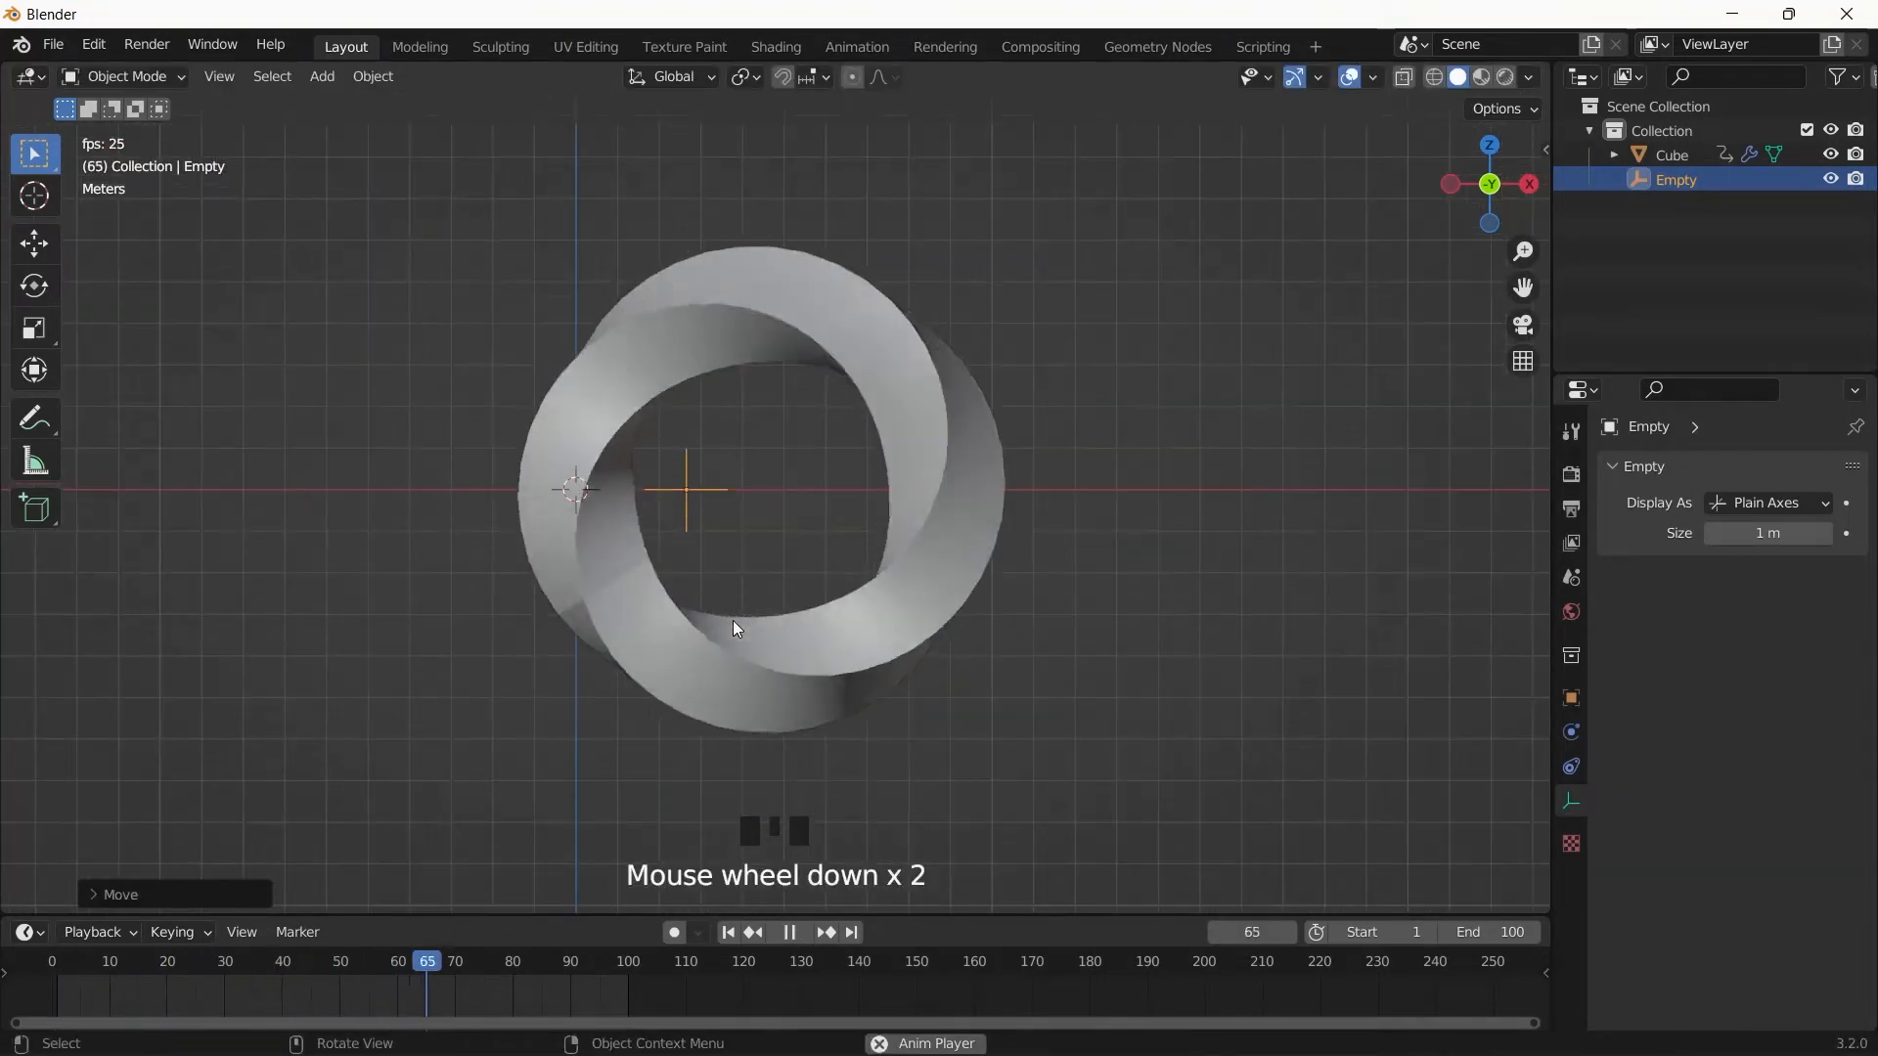
key(space)
key(g)
click(709, 533)
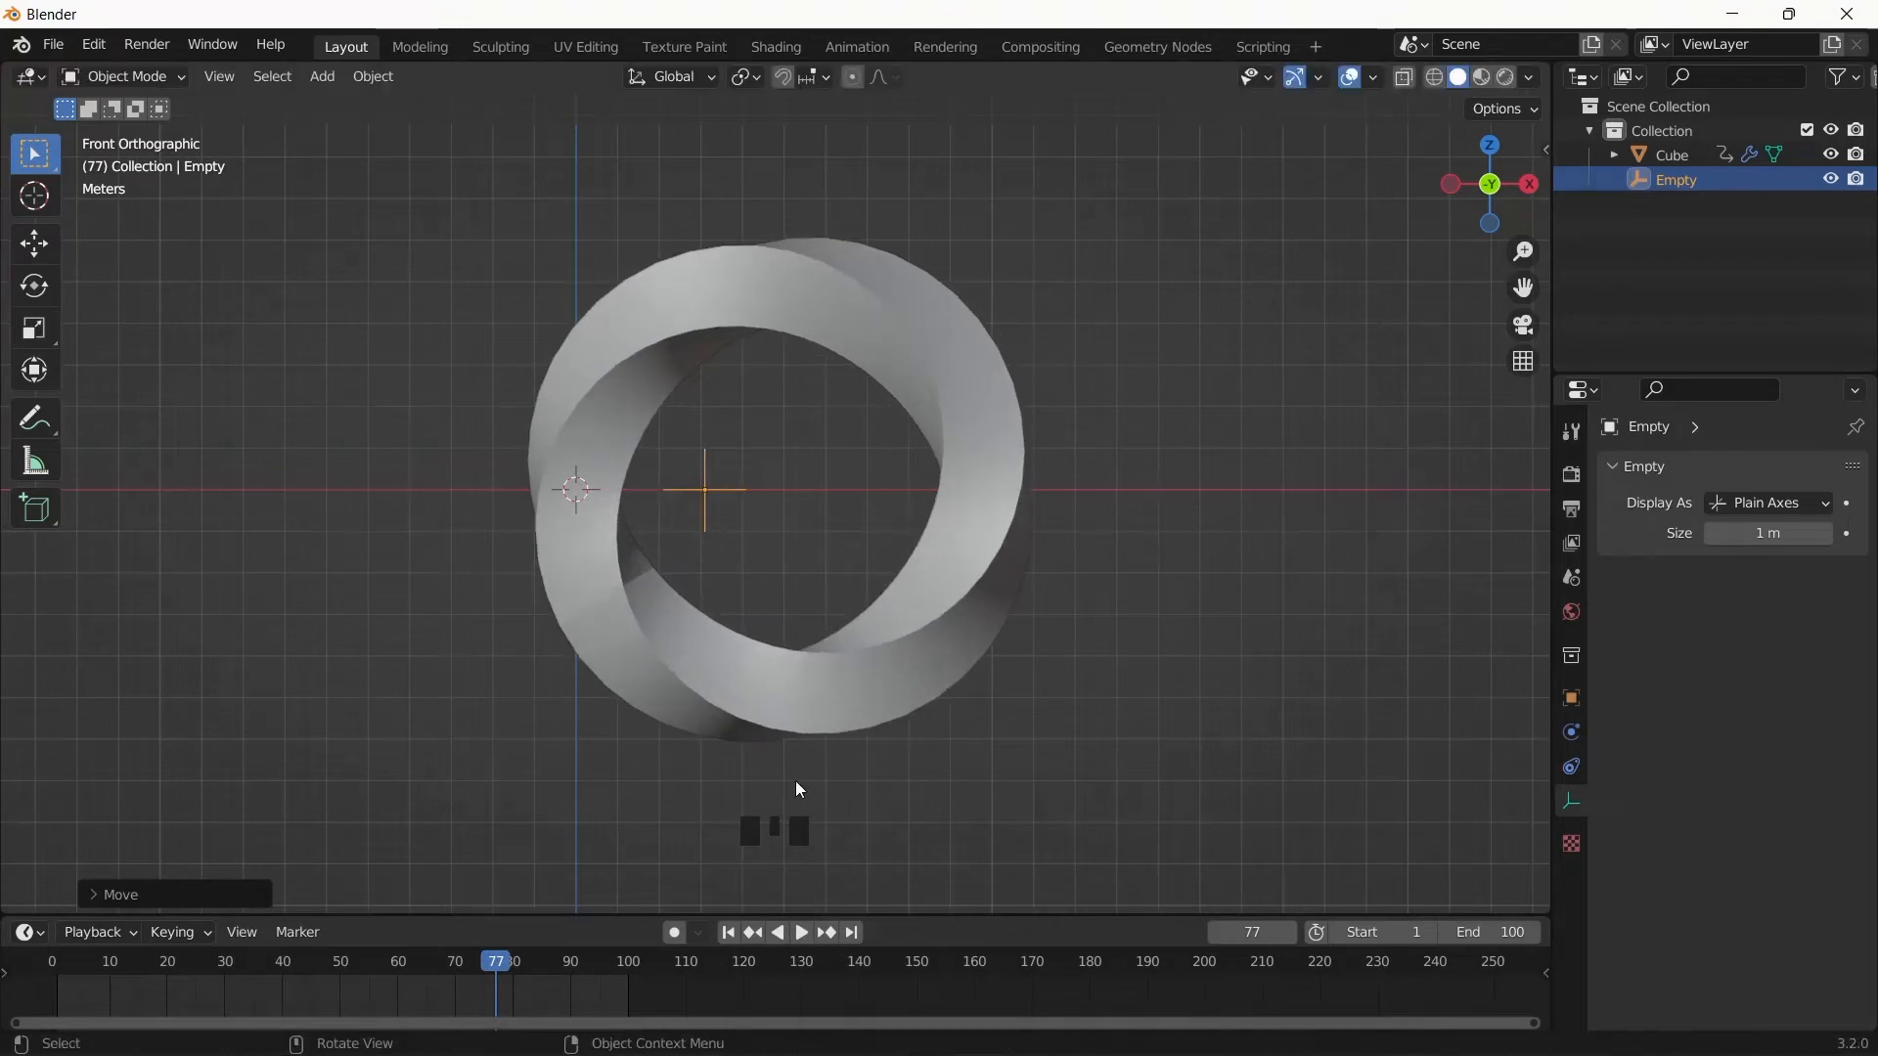
- Play the animation to check the twisted ring, then scrub the timeline to frame 46
key(space)
key(space)
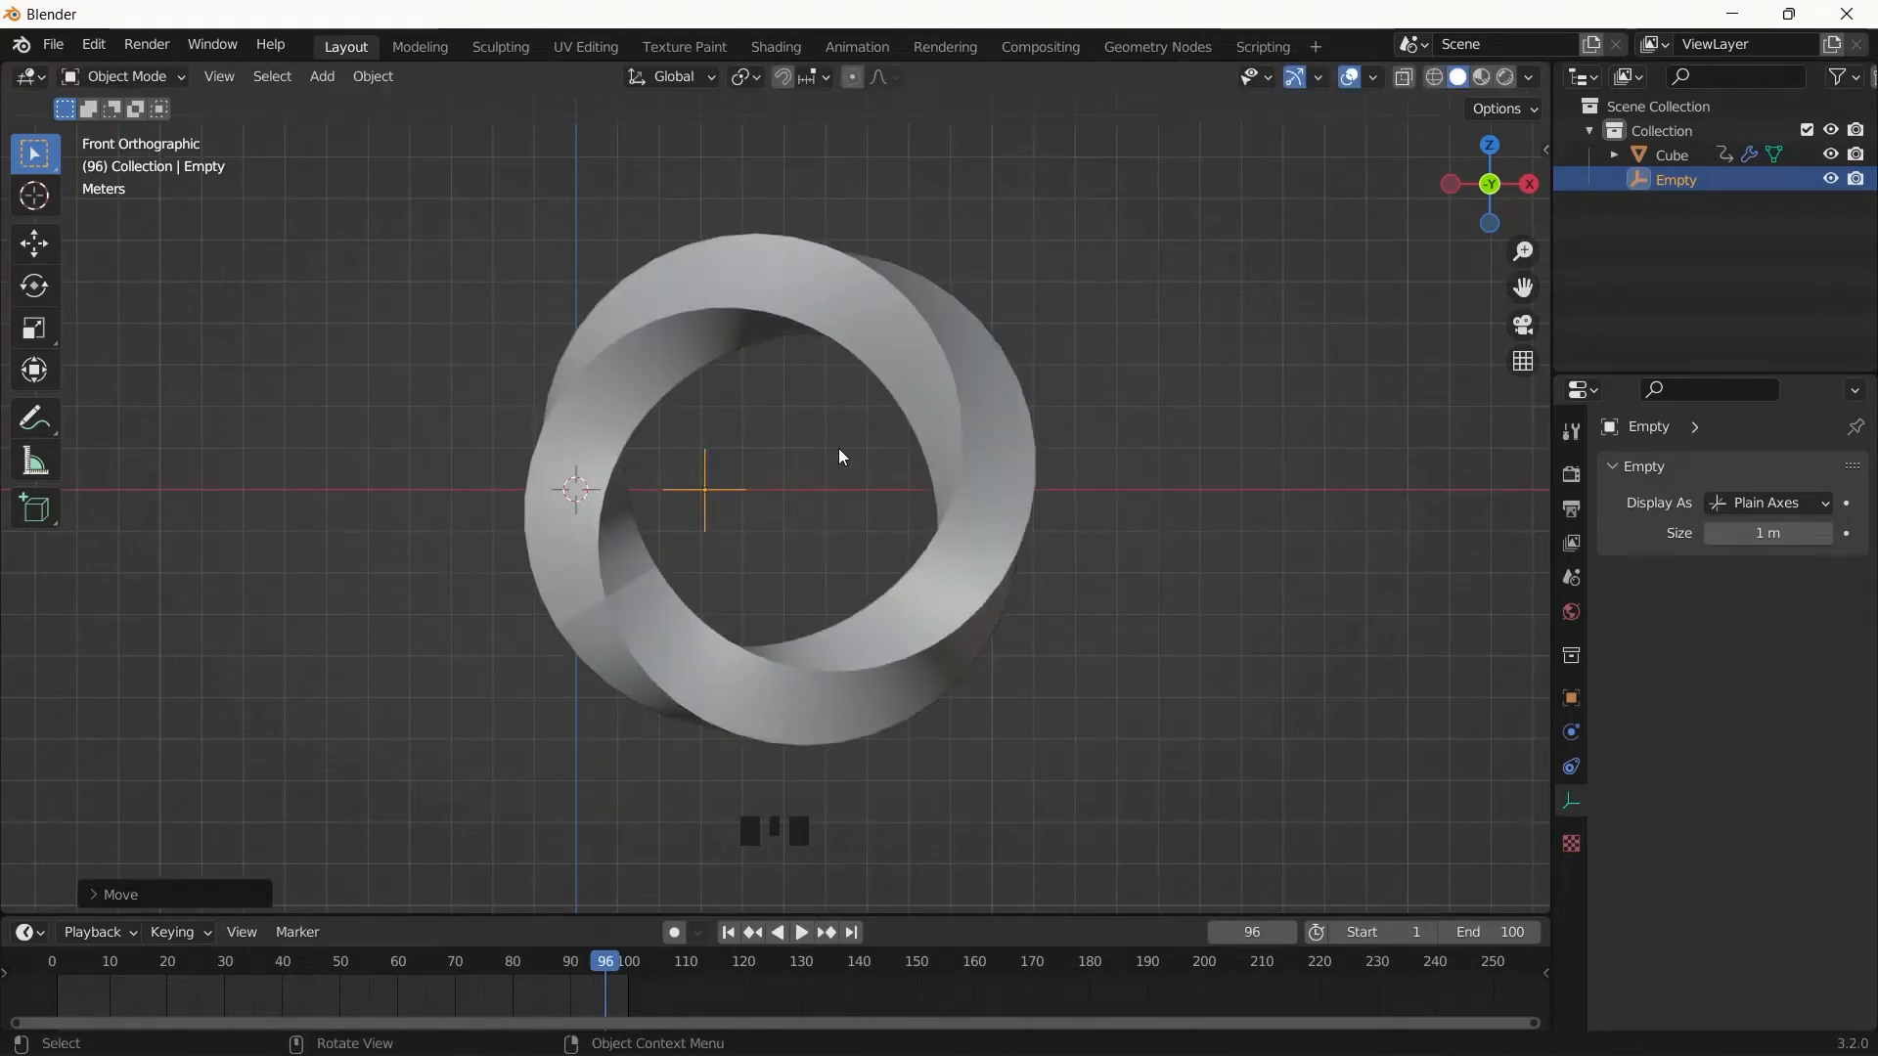
scroll(839, 455, down, 2)
scroll(861, 455, up, 3)
click(69, 958)
drag(68, 959, 318, 958)
- Add a particle system to the twisted ring and name its settings Balls
click(1036, 572)
click(1571, 767)
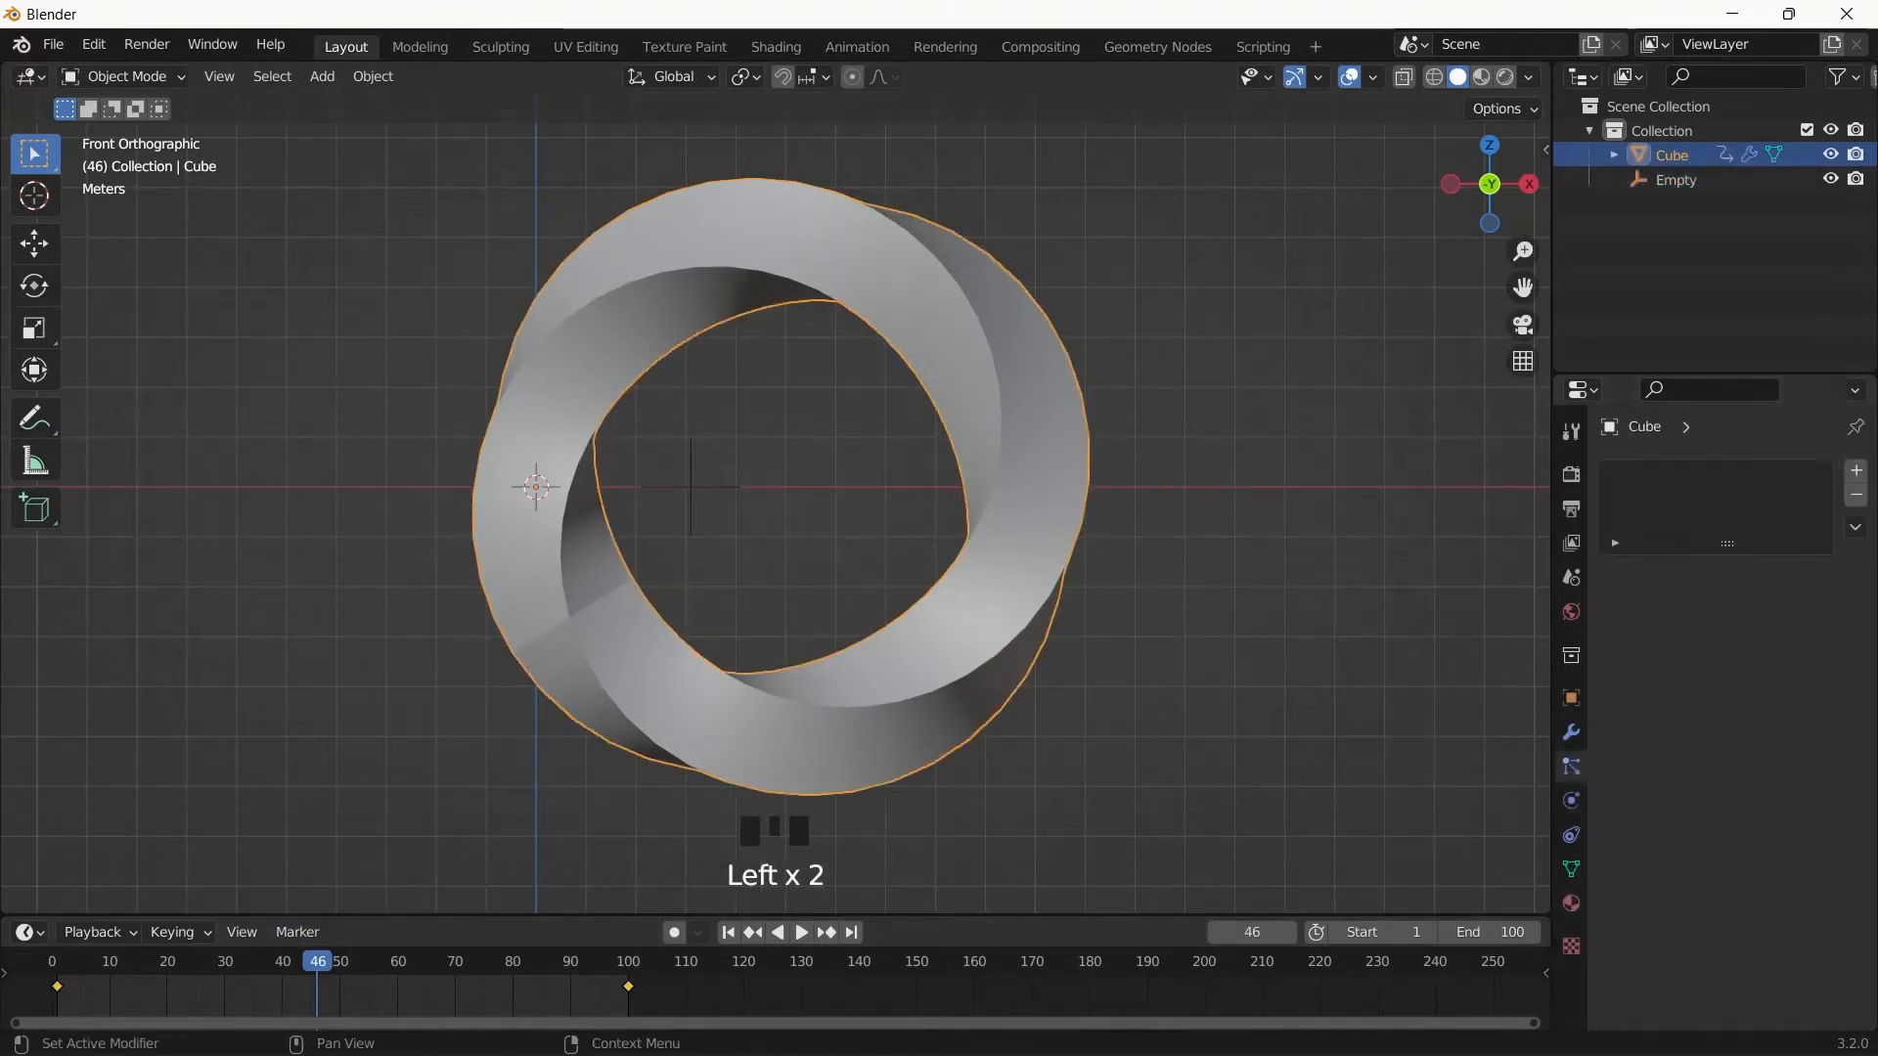
click(1855, 472)
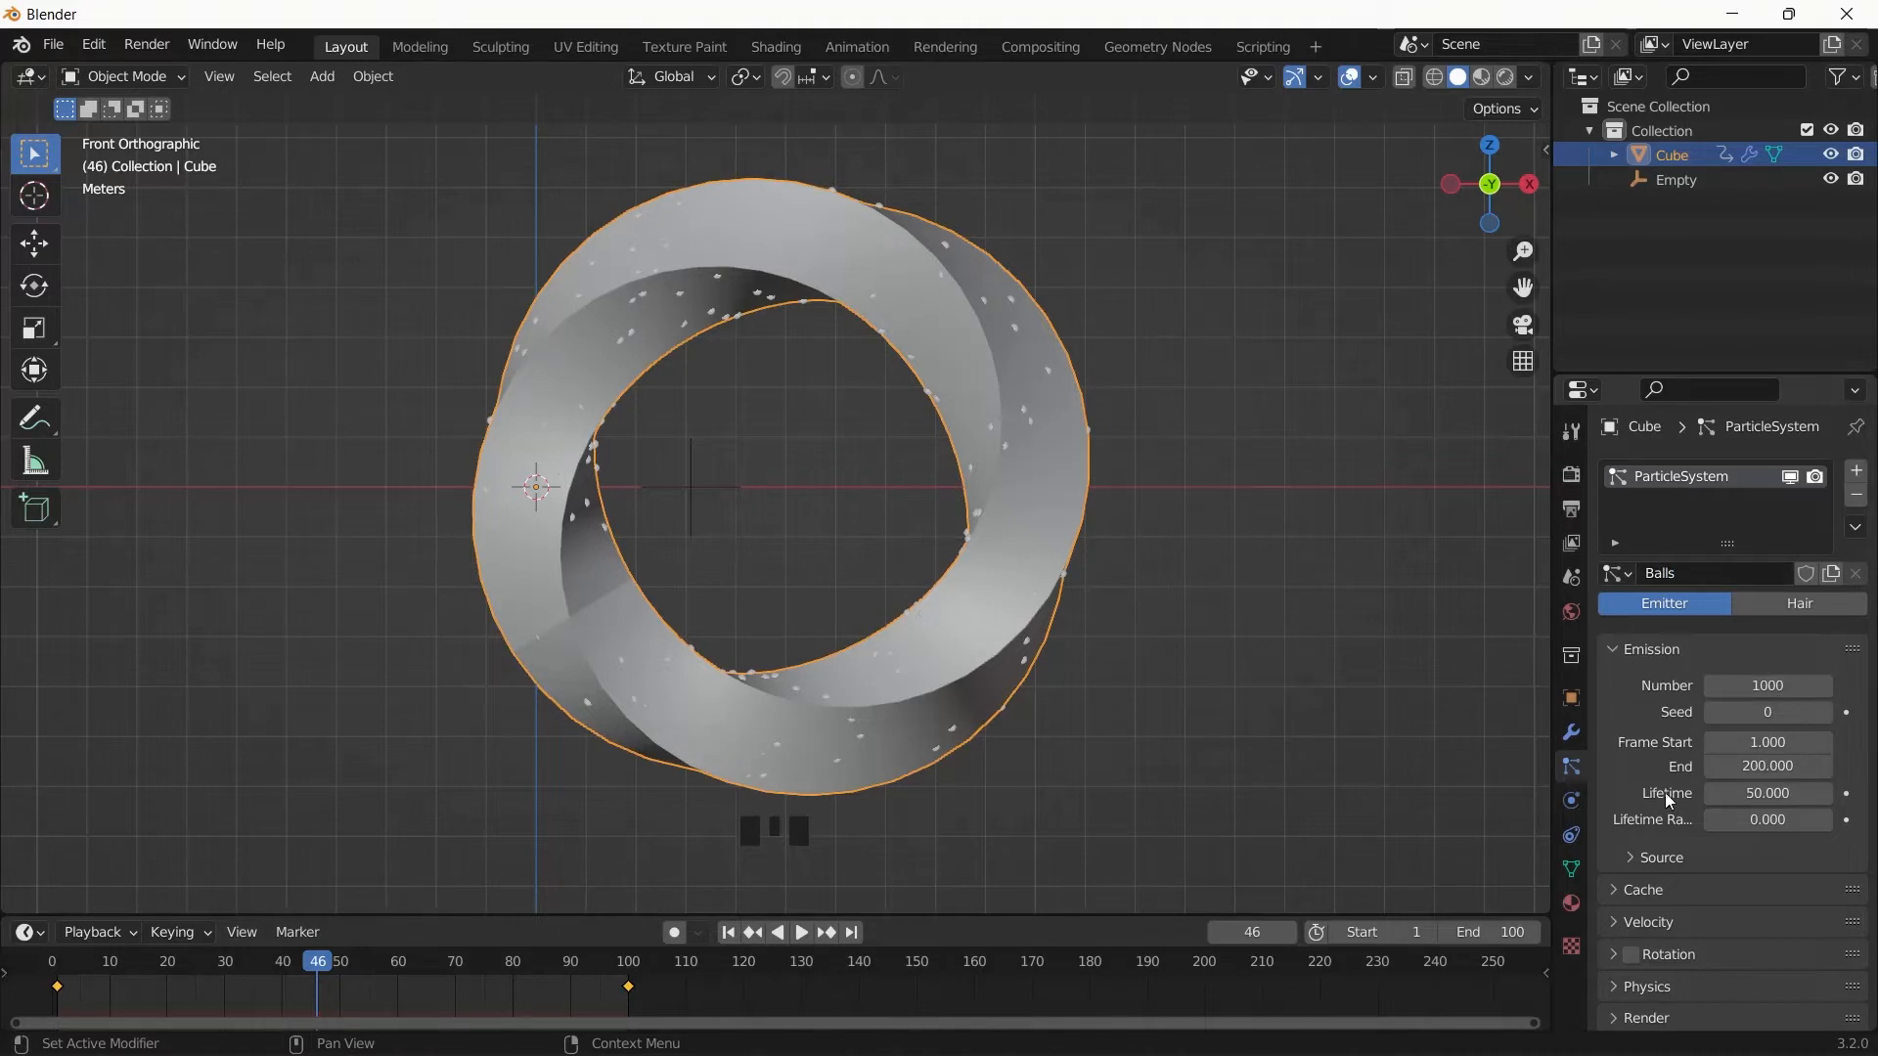
scroll(1692, 705, down, 4)
scroll(1722, 692, down, 3)
scroll(1721, 692, up, 1)
scroll(1782, 528, up, 2)
- Switch the ring's particle system to Hair and expand its Render settings to review the Render As options
click(1782, 528)
click(1741, 780)
scroll(1751, 767, down, 1)
click(1720, 774)
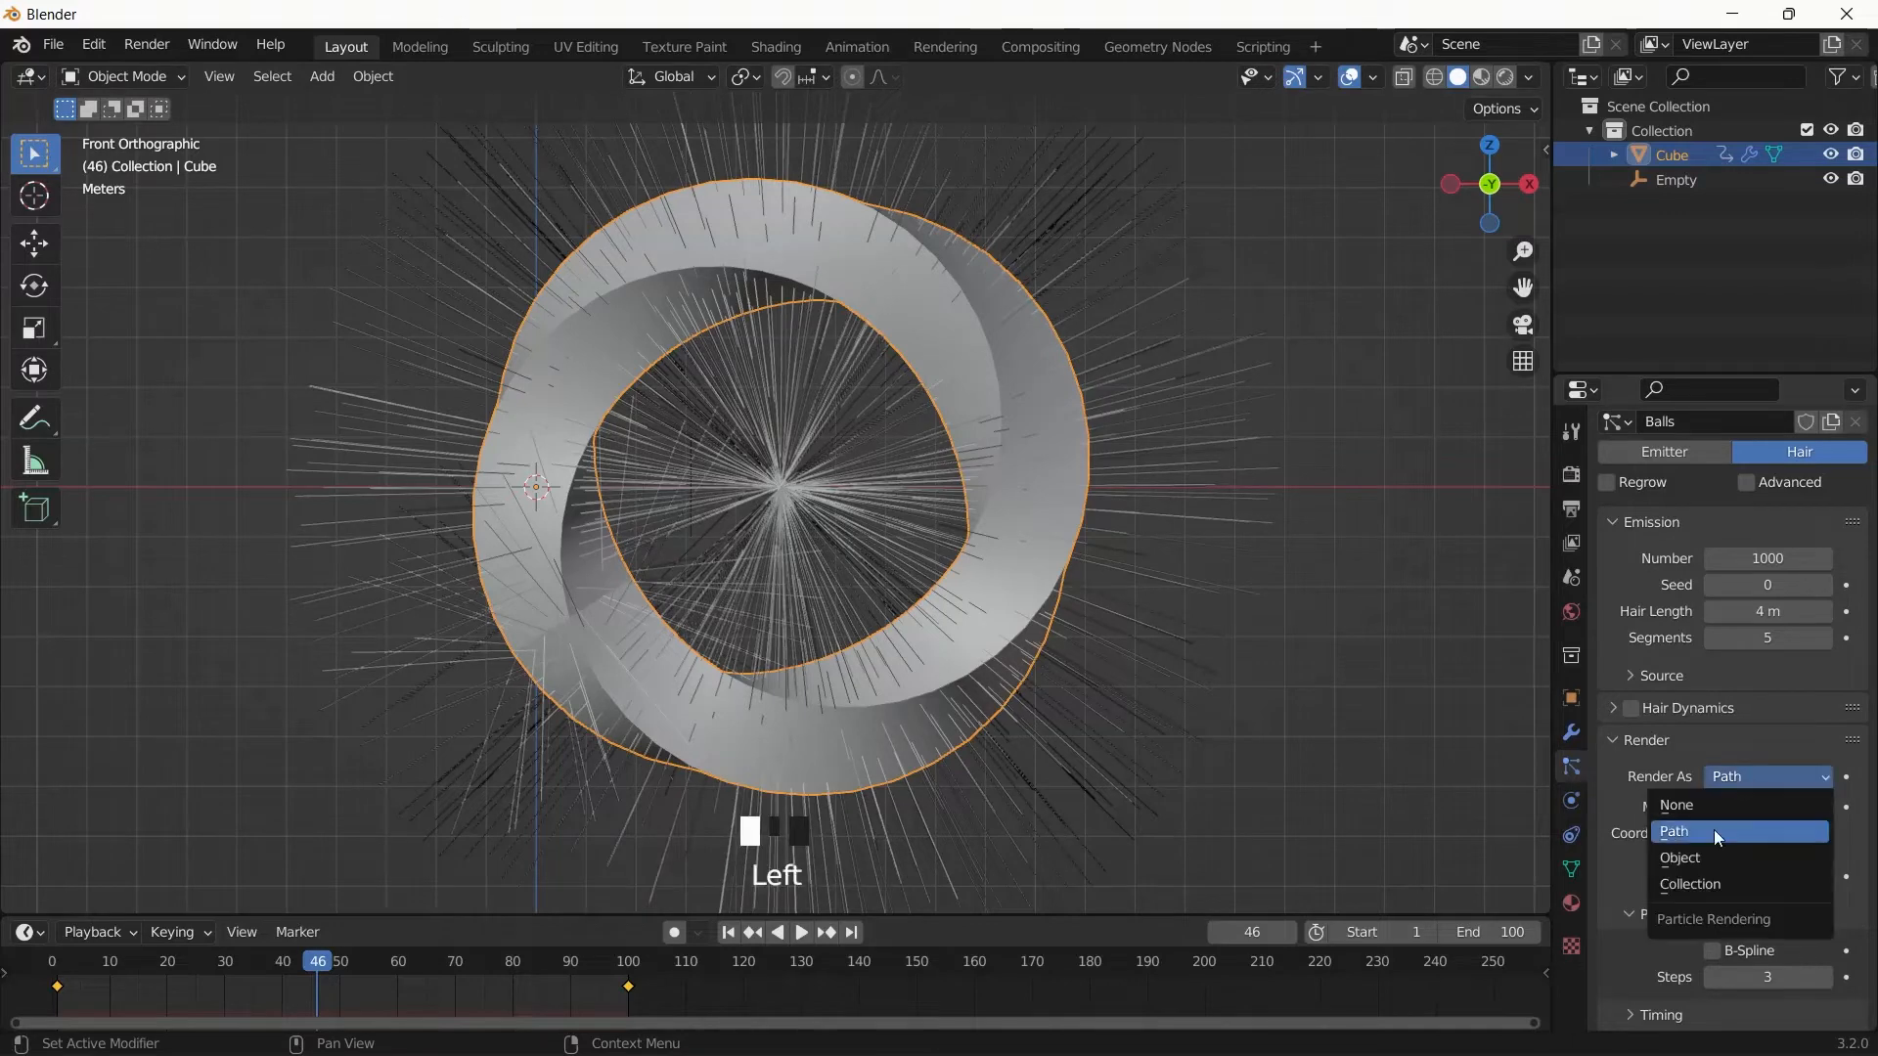
click(1764, 778)
scroll(1154, 540, down, 2)
- Add a UV sphere and move it along X well away from the ring
key(shift+a)
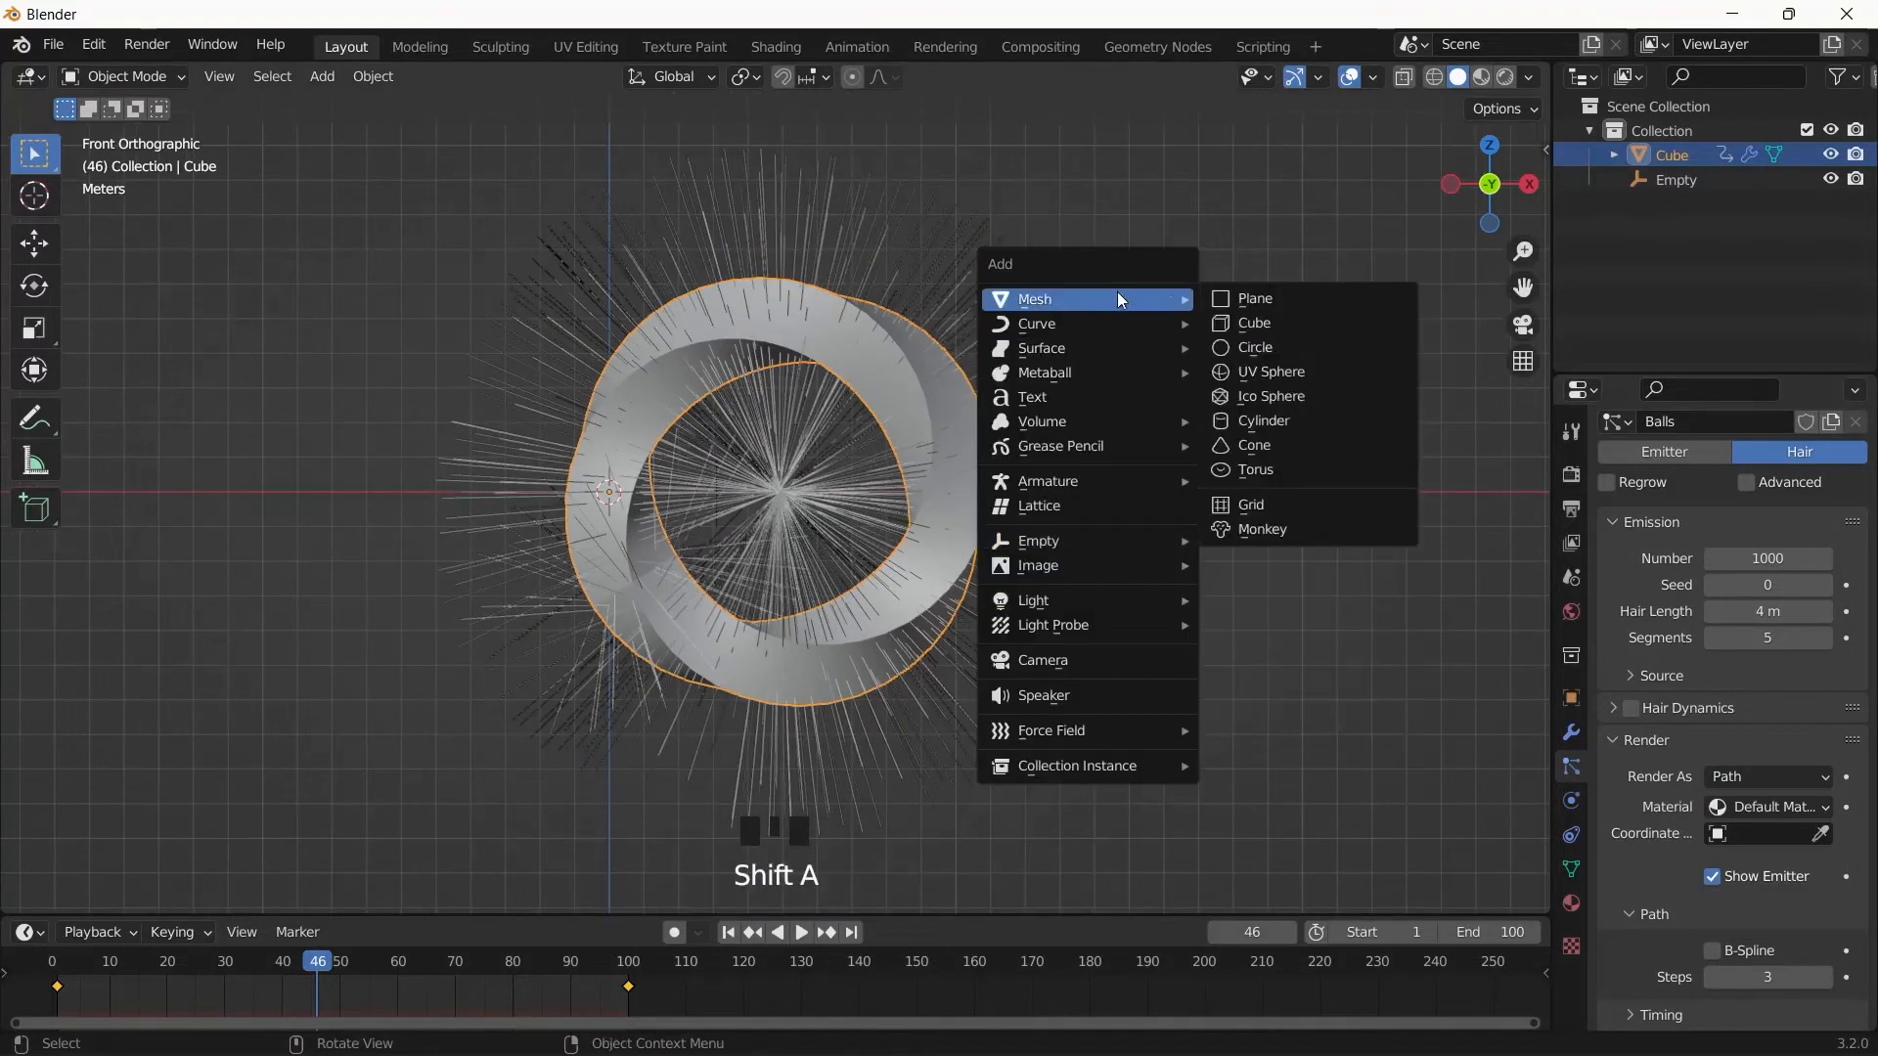
mouse_move(1120, 299)
click(1260, 369)
key(g)
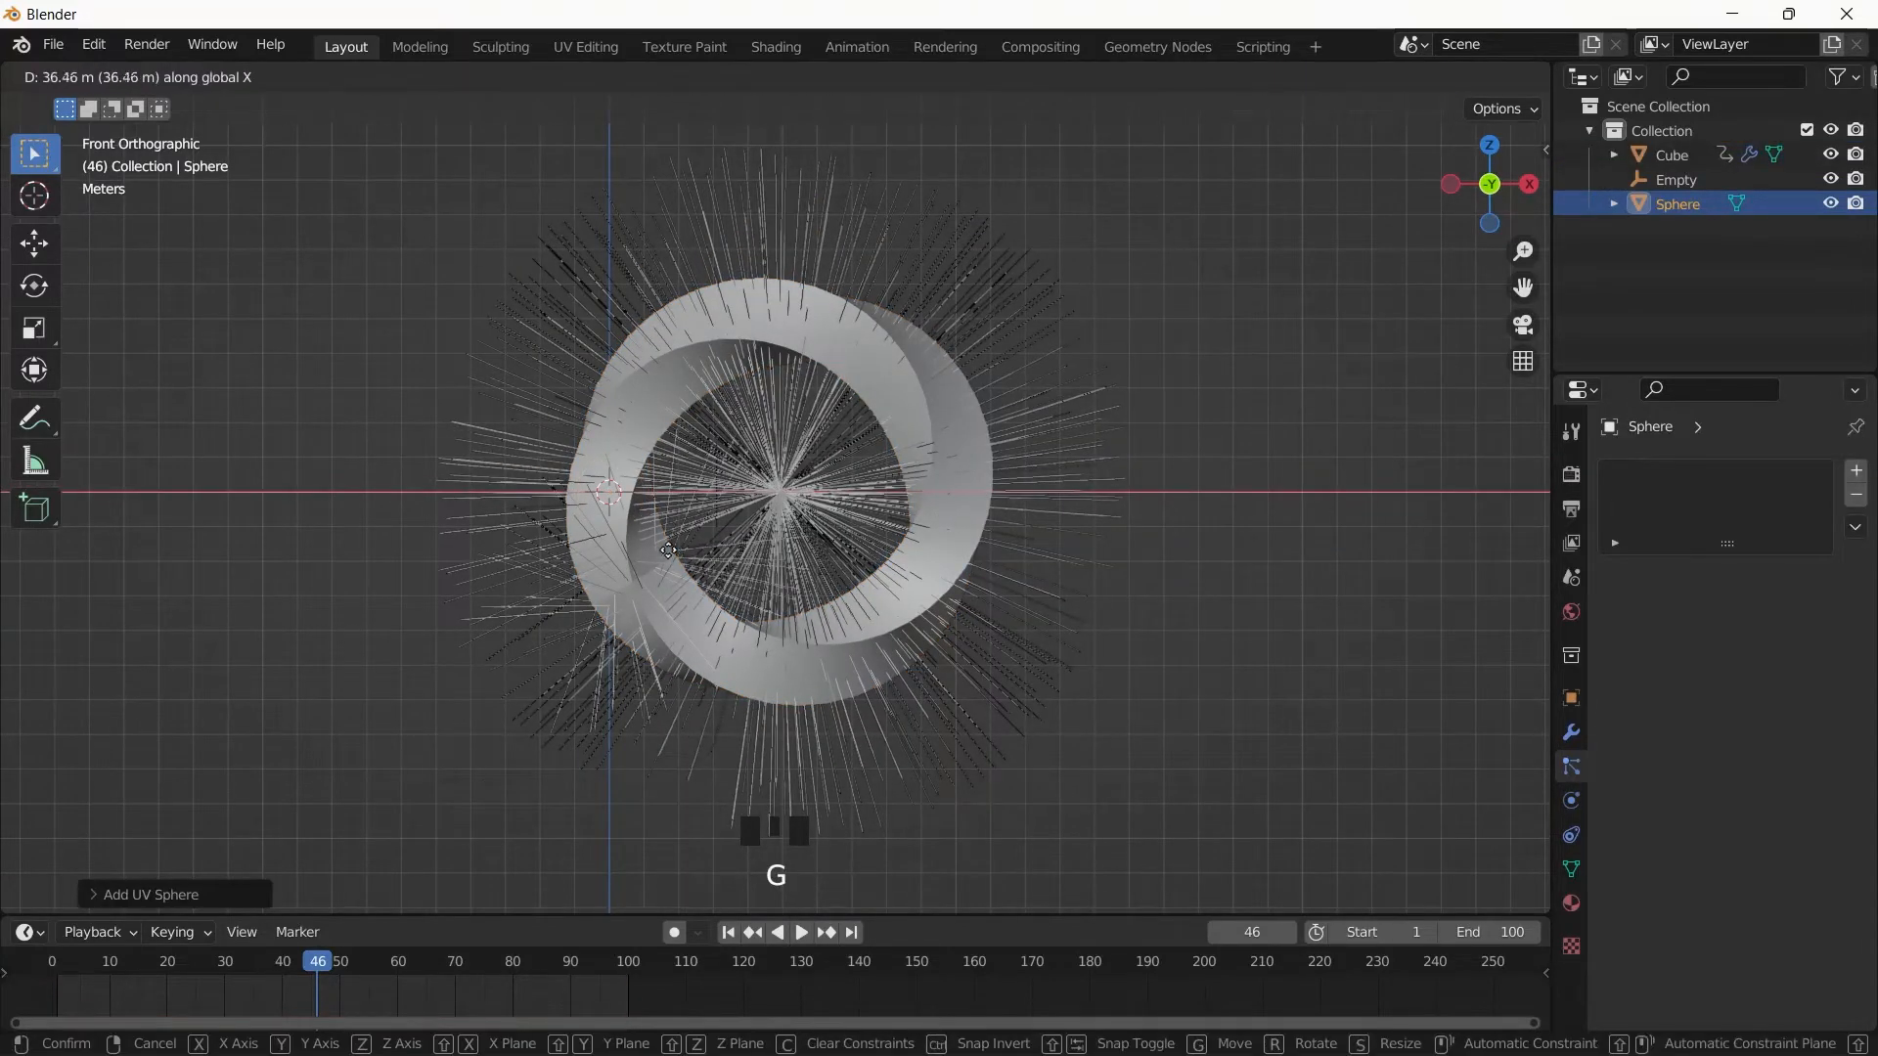
click(953, 518)
right_click(1174, 481)
- Render the ring's hair particles as Object, using Sphere as the instance object
click(890, 374)
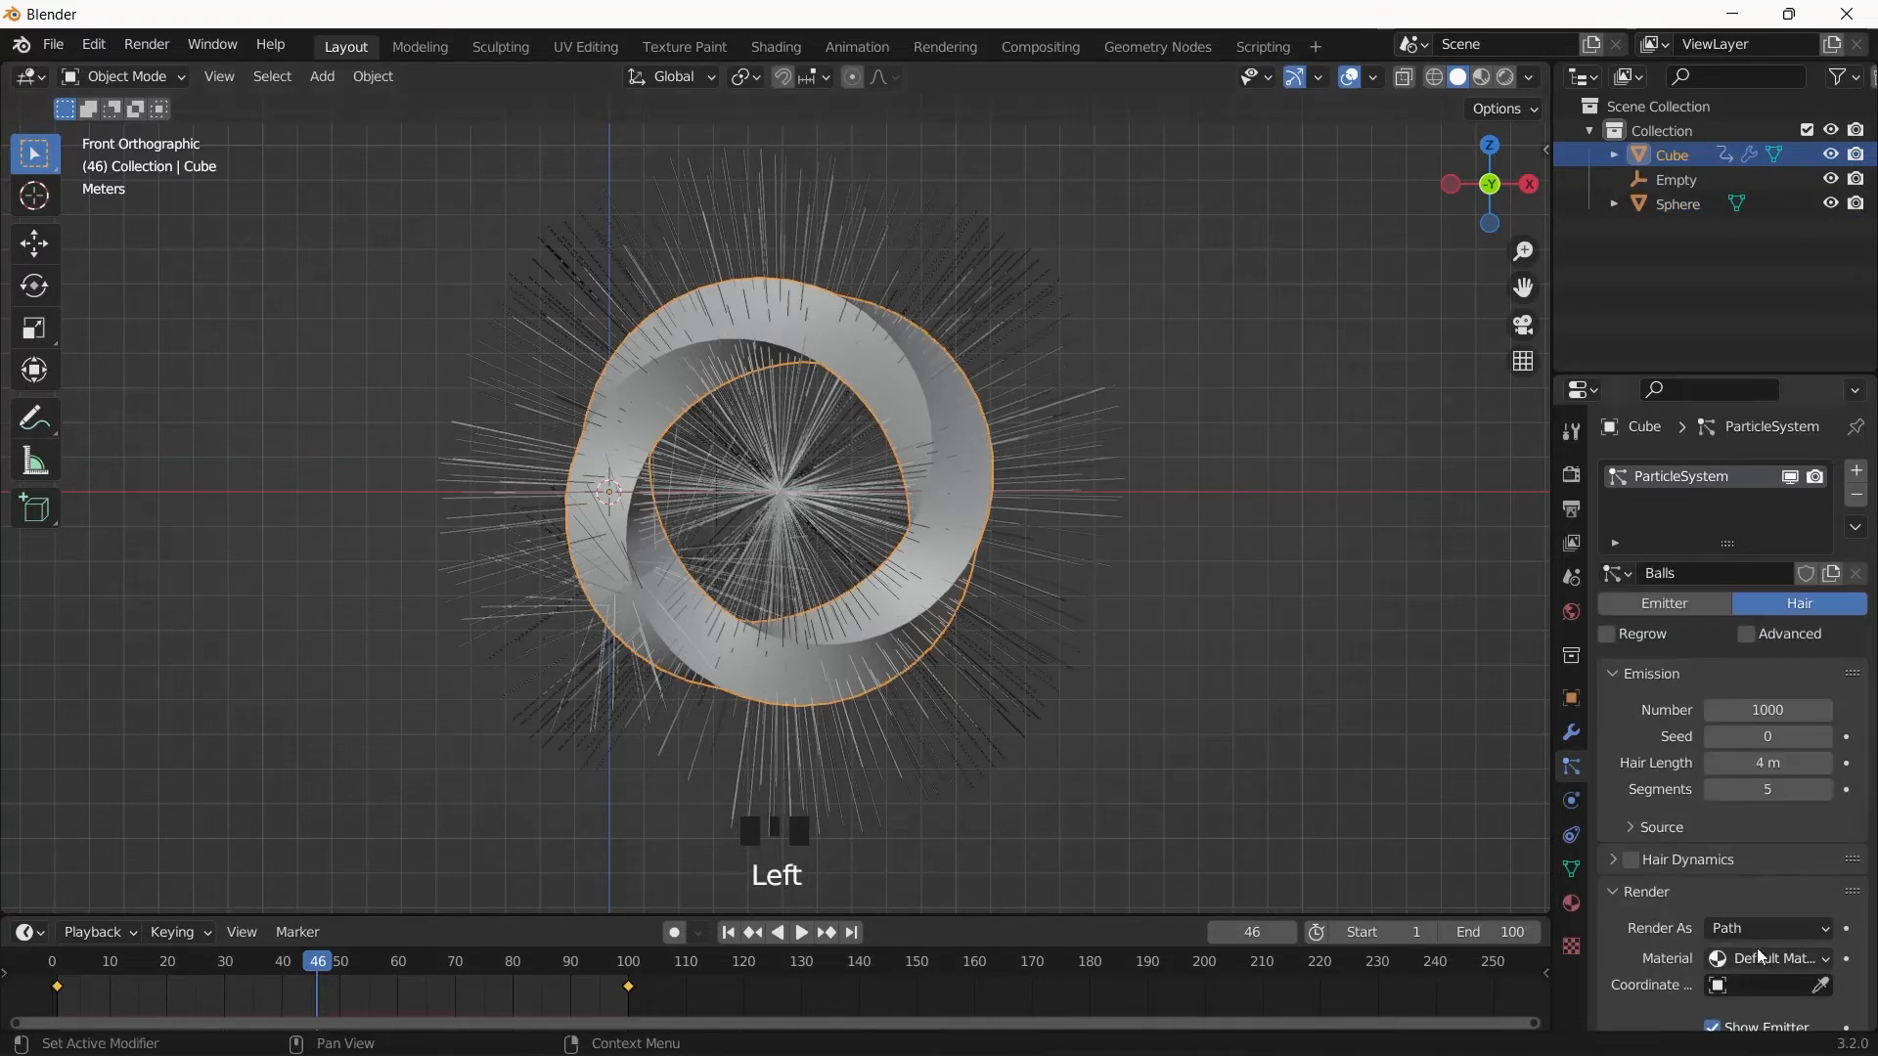
scroll(1811, 911, down, 2)
click(1788, 851)
click(1755, 929)
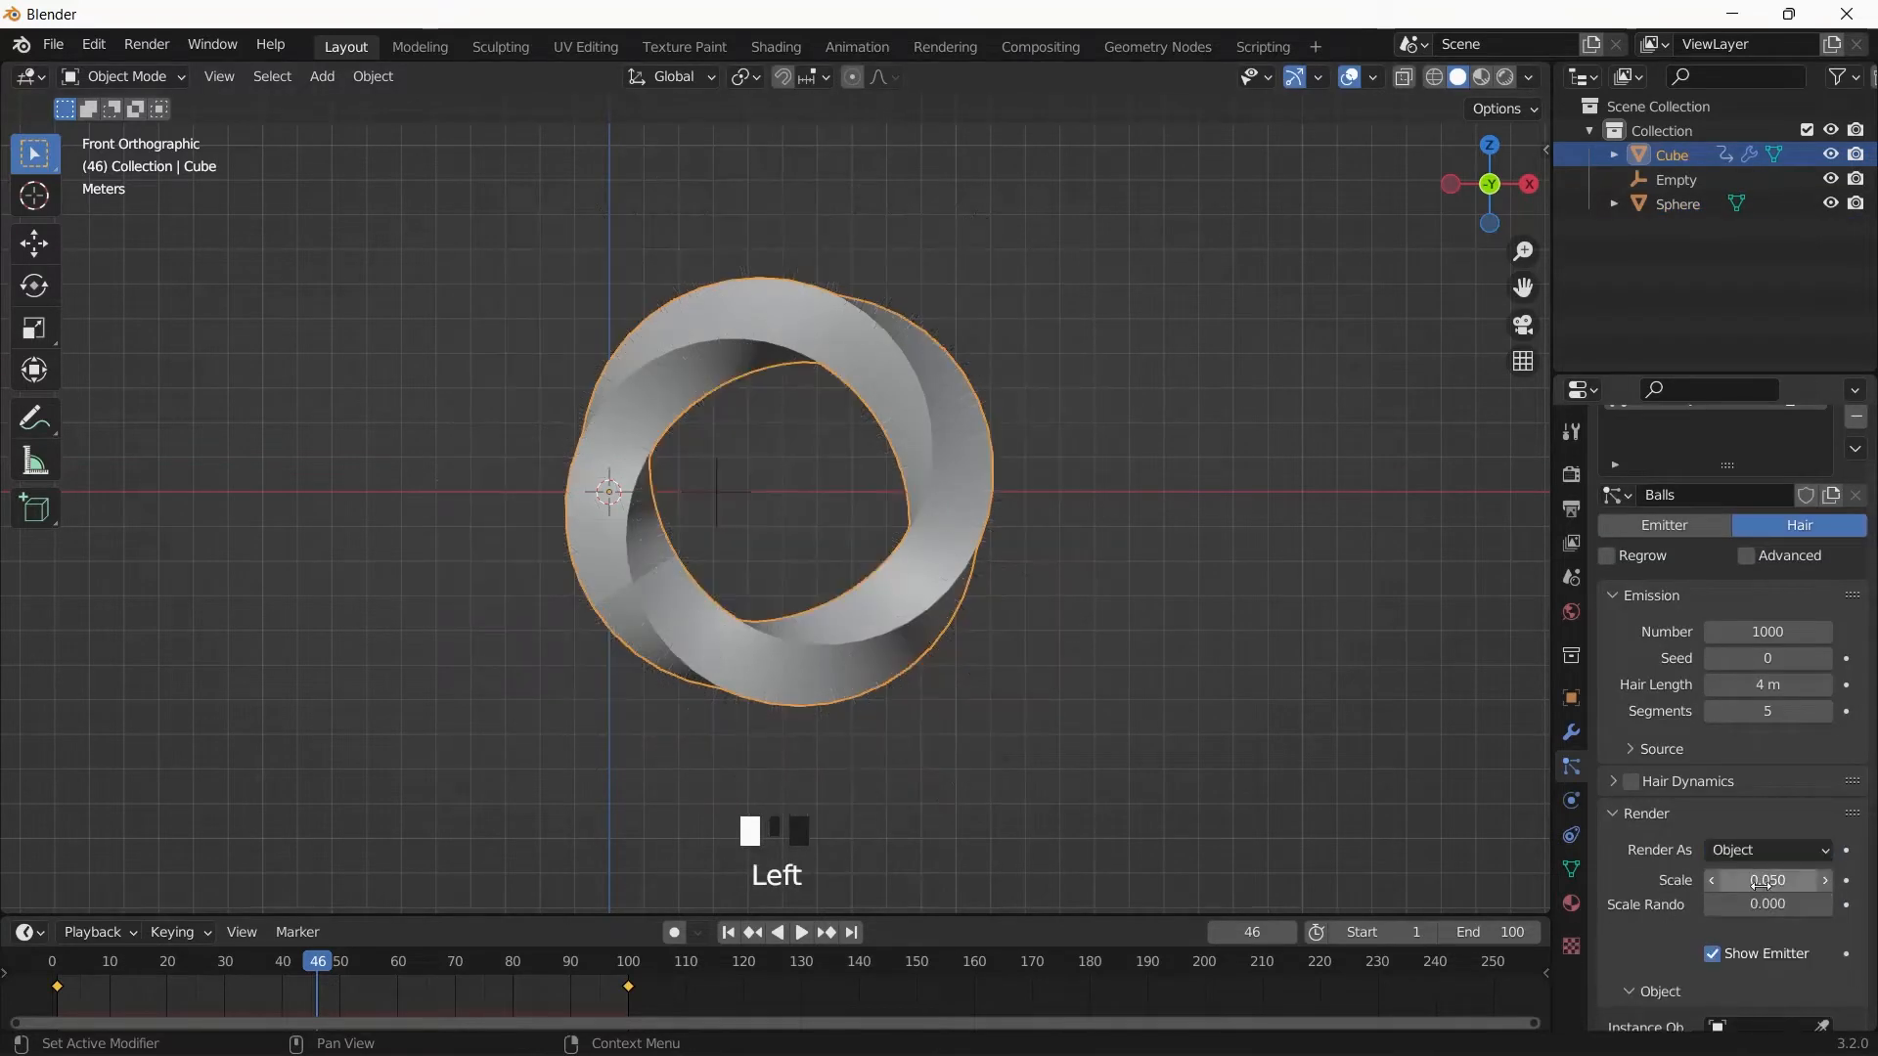
scroll(1760, 885, down, 2)
click(1821, 947)
click(1761, 949)
click(1633, 742)
- Turn off Show Emitter for the ring in both the render and viewport display settings
scroll(783, 548, up, 2)
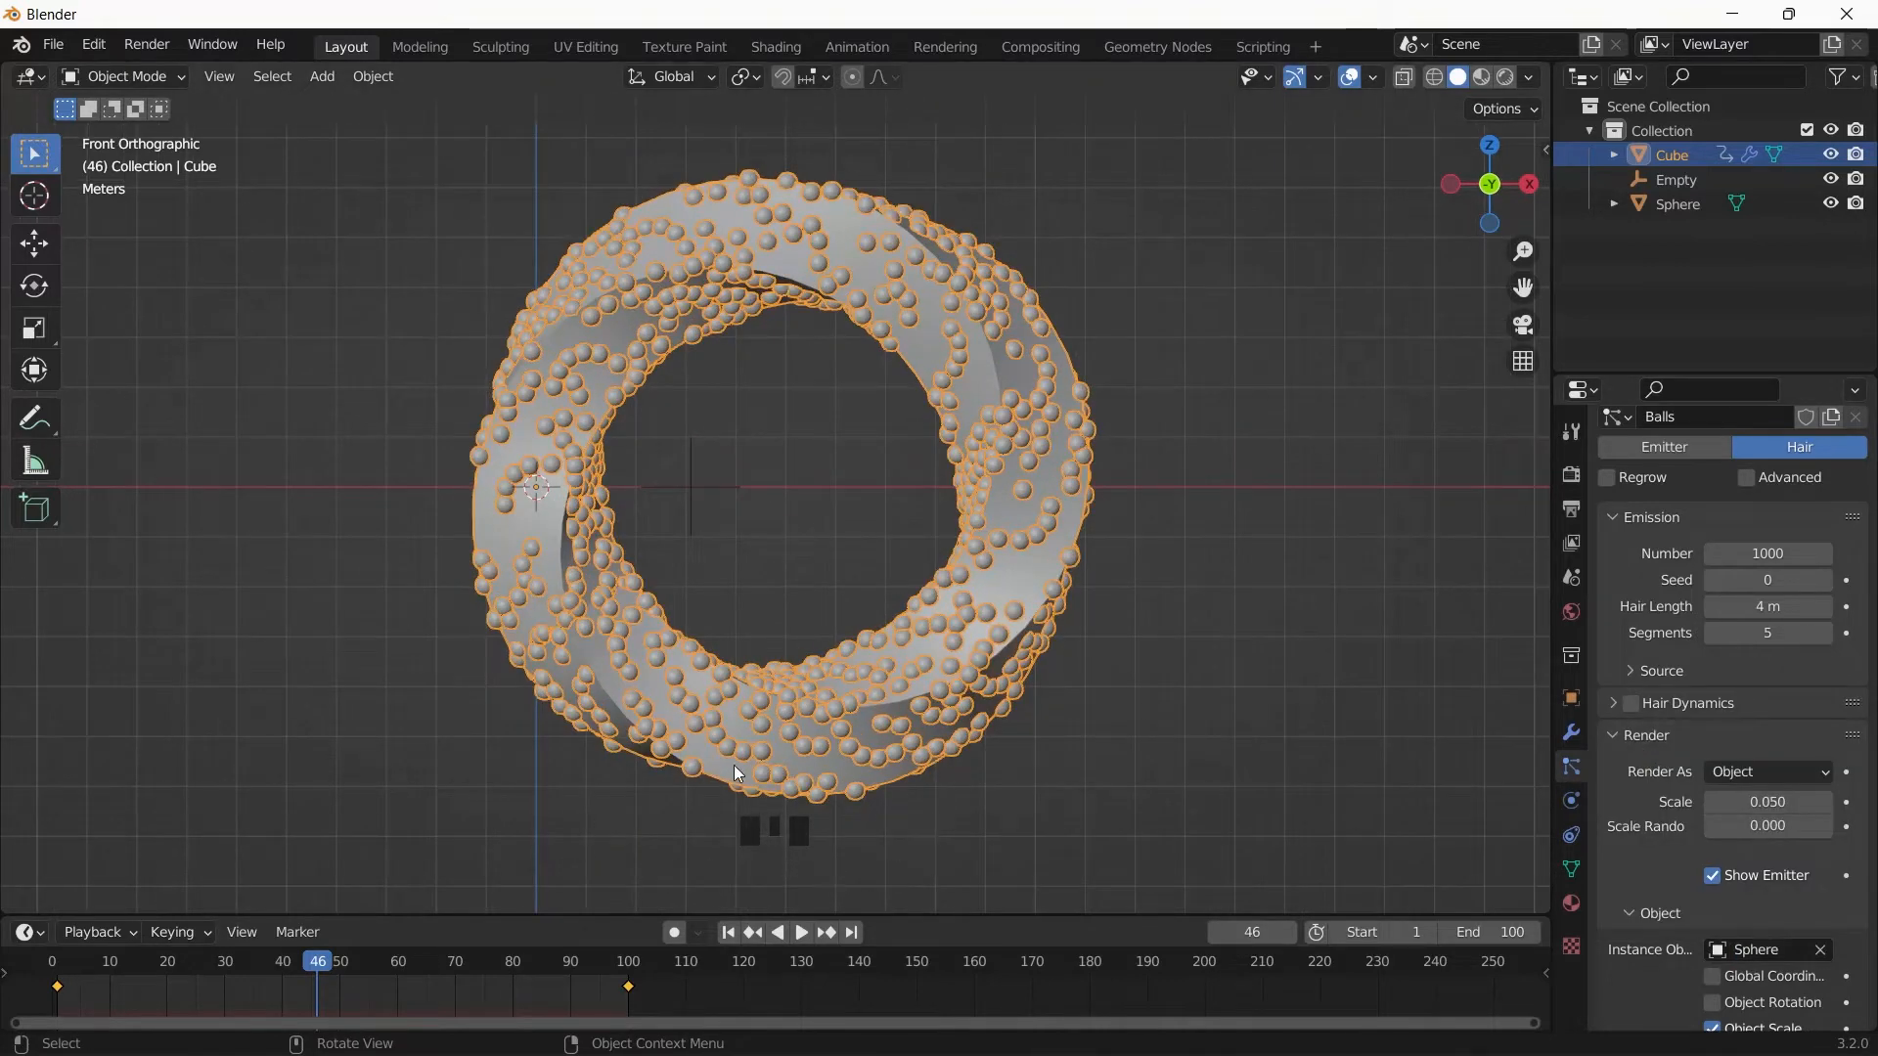
scroll(1737, 823, down, 2)
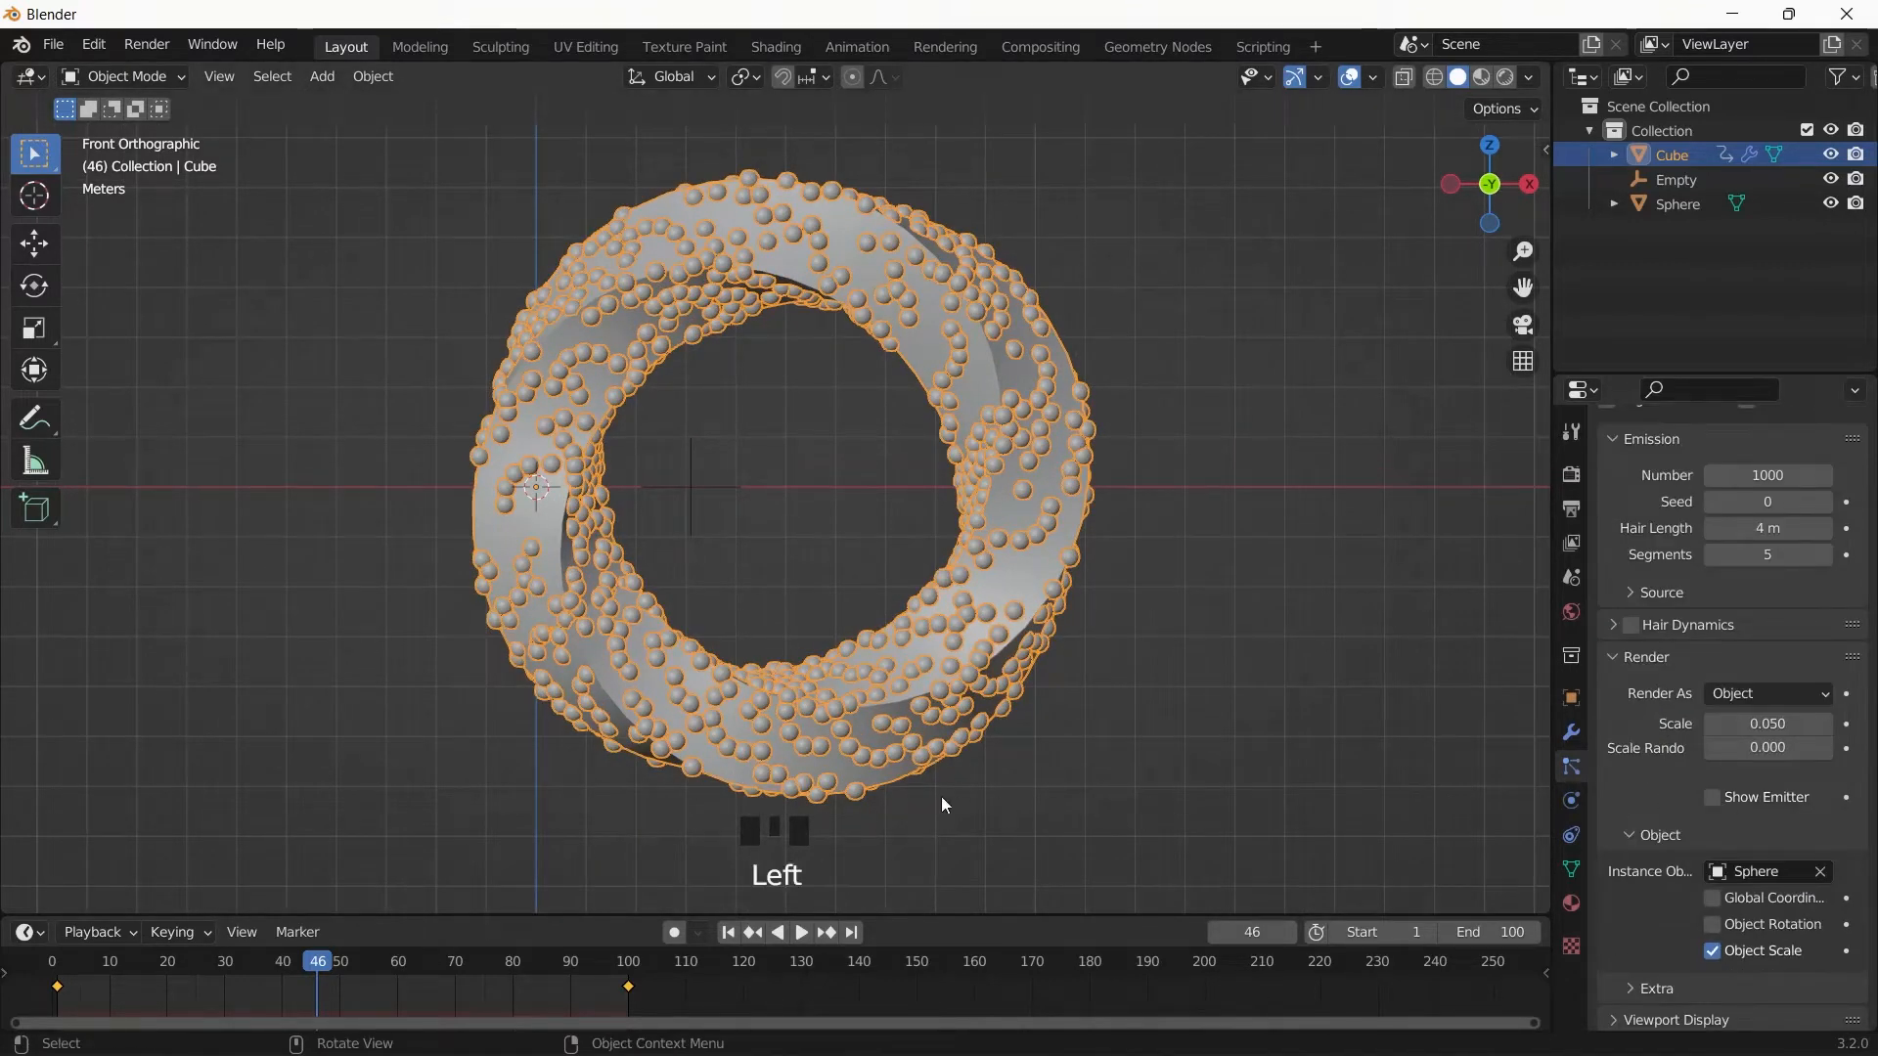
scroll(1756, 841, down, 4)
scroll(1706, 842, down, 2)
click(1711, 874)
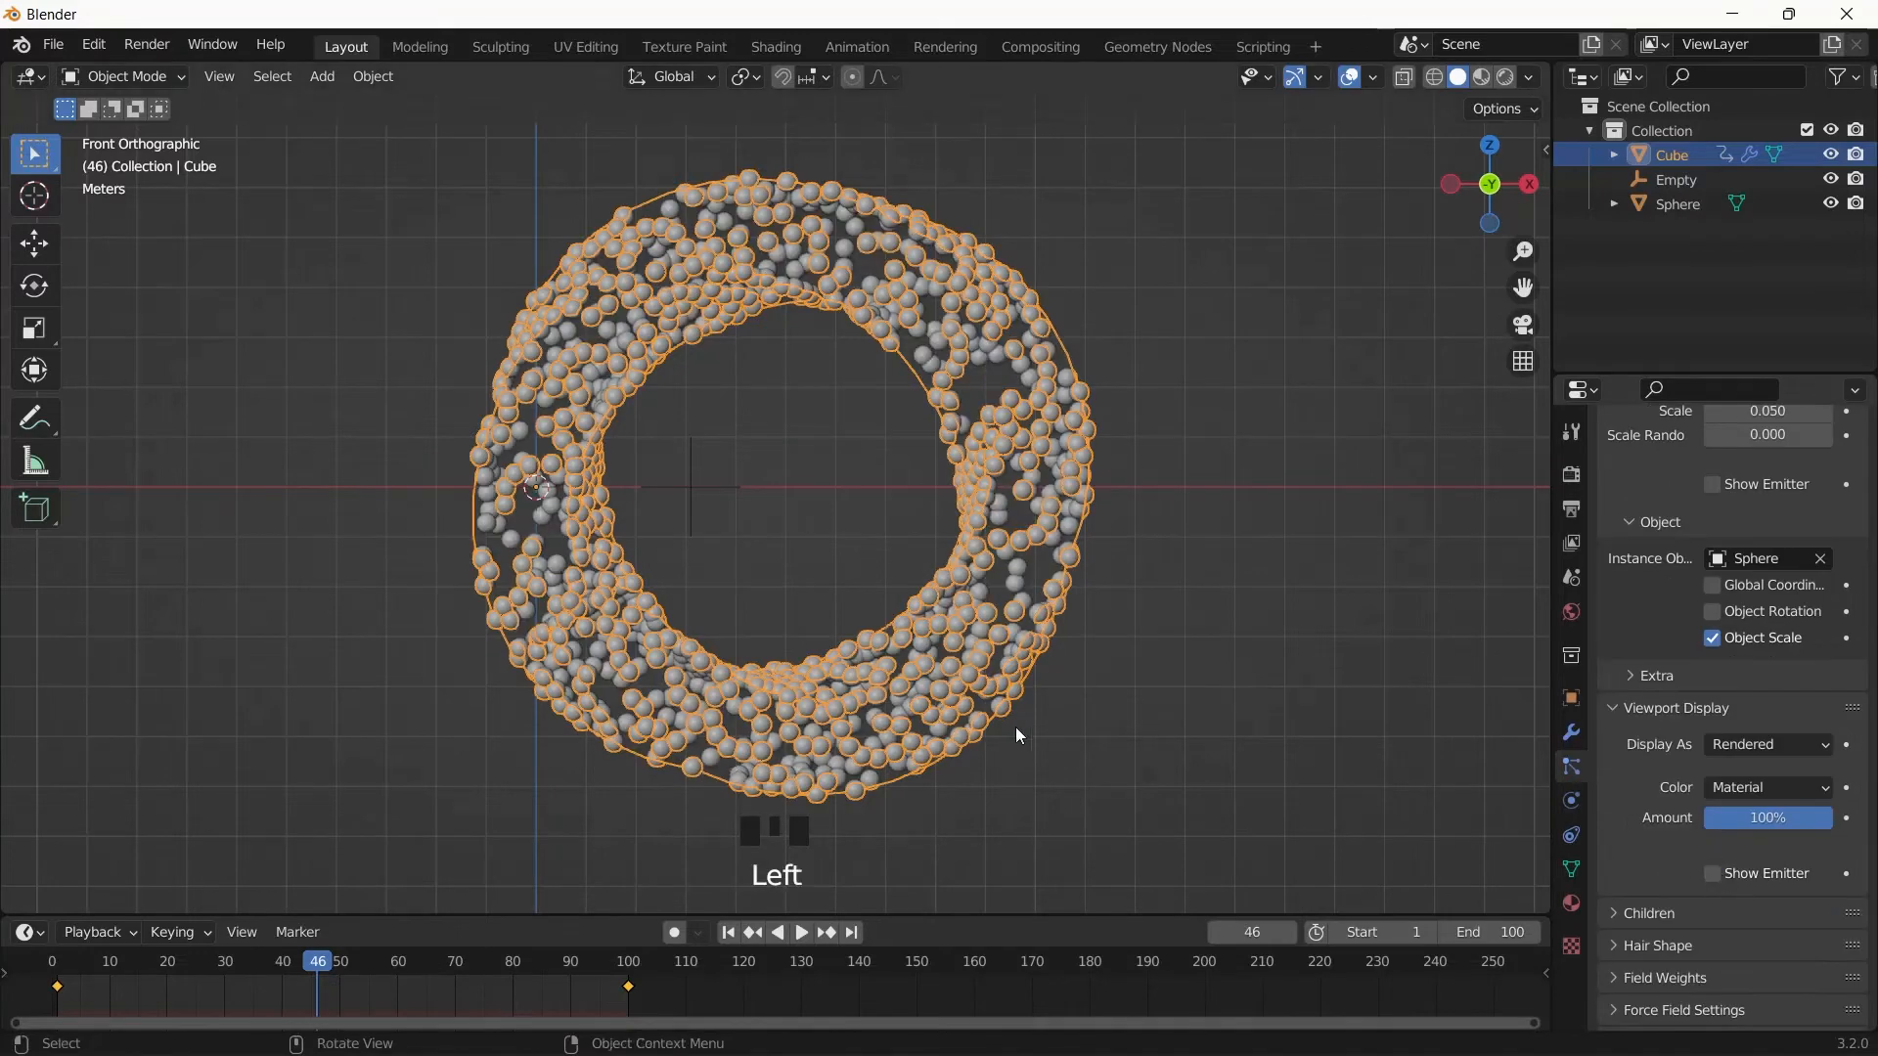
scroll(1017, 734, down, 1)
- Set the number of hair particles on the ring to 100
scroll(1759, 694, up, 11)
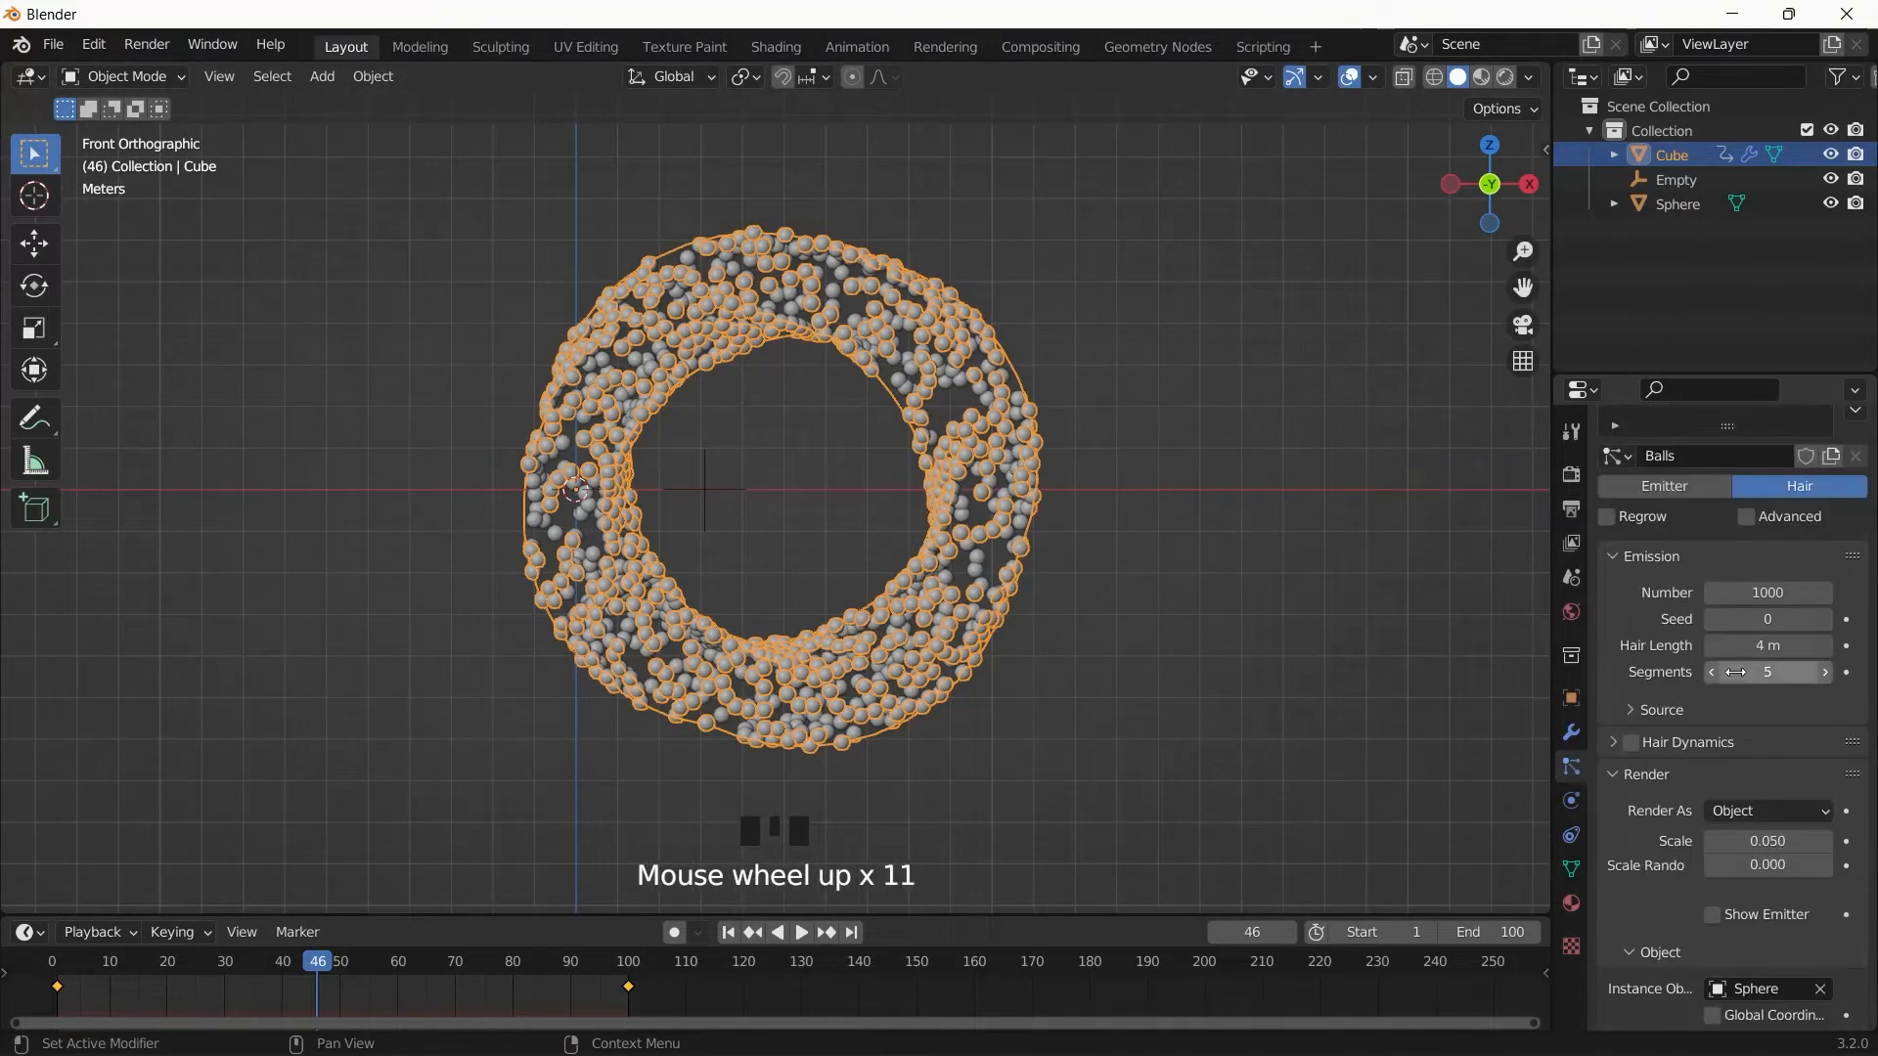
click(1760, 593)
text(100)
key(Return)
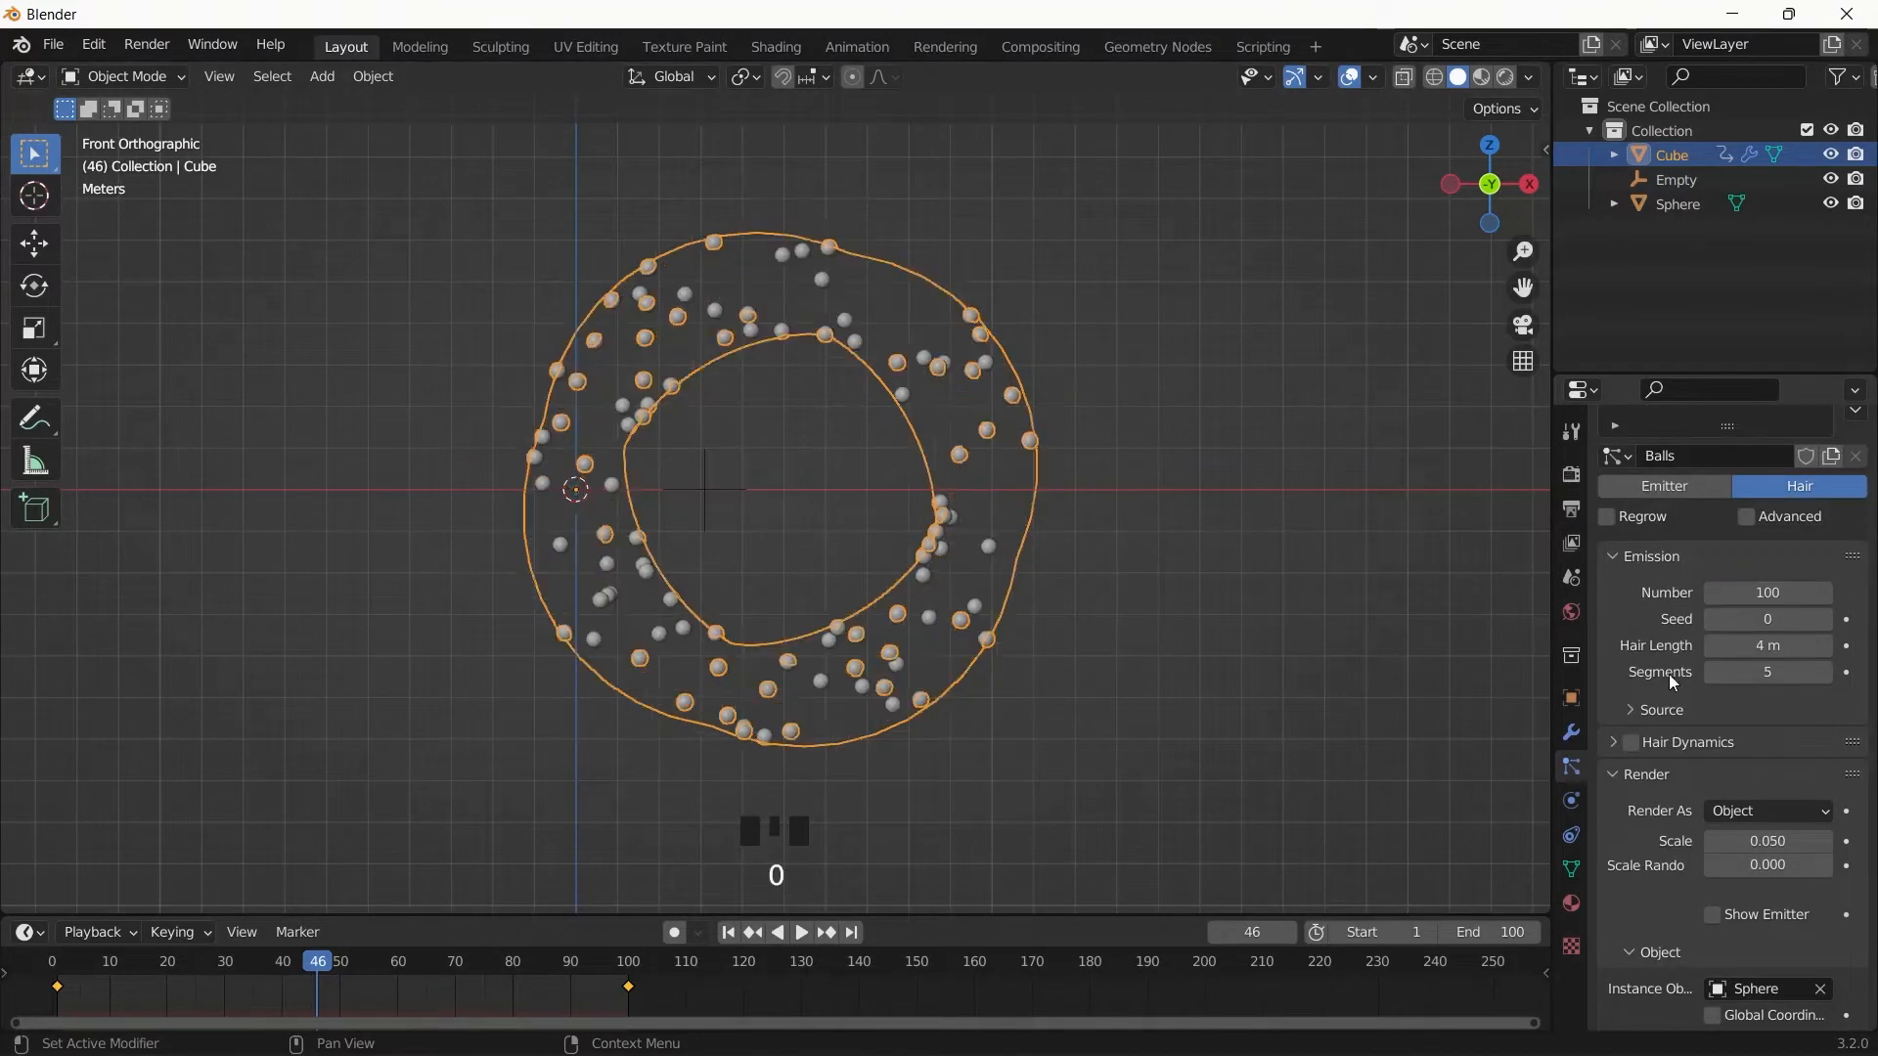
- Enable Interpolated children for the particles, set their display amount to 50, and deselect the ring
scroll(1669, 704, down, 18)
scroll(1675, 782, down, 2)
click(1815, 819)
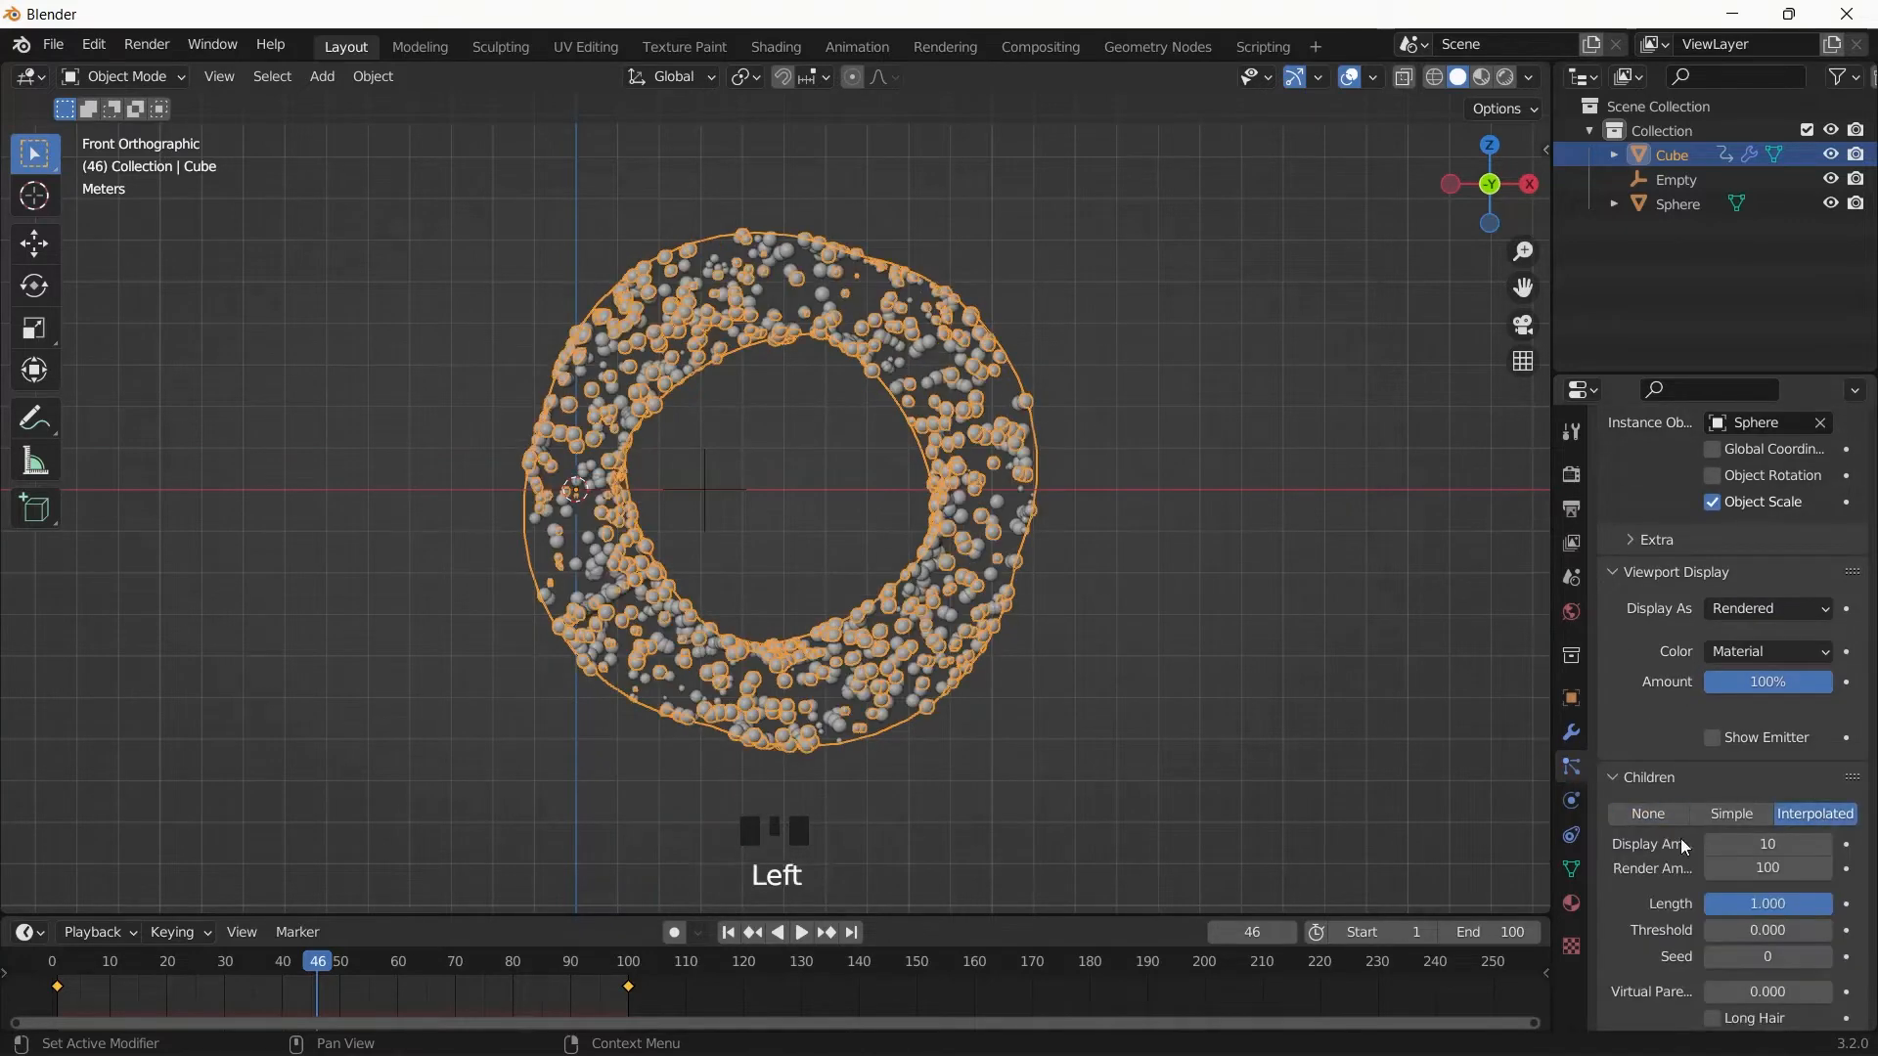
scroll(1681, 838, down, 5)
click(1786, 648)
text(50)
key(Return)
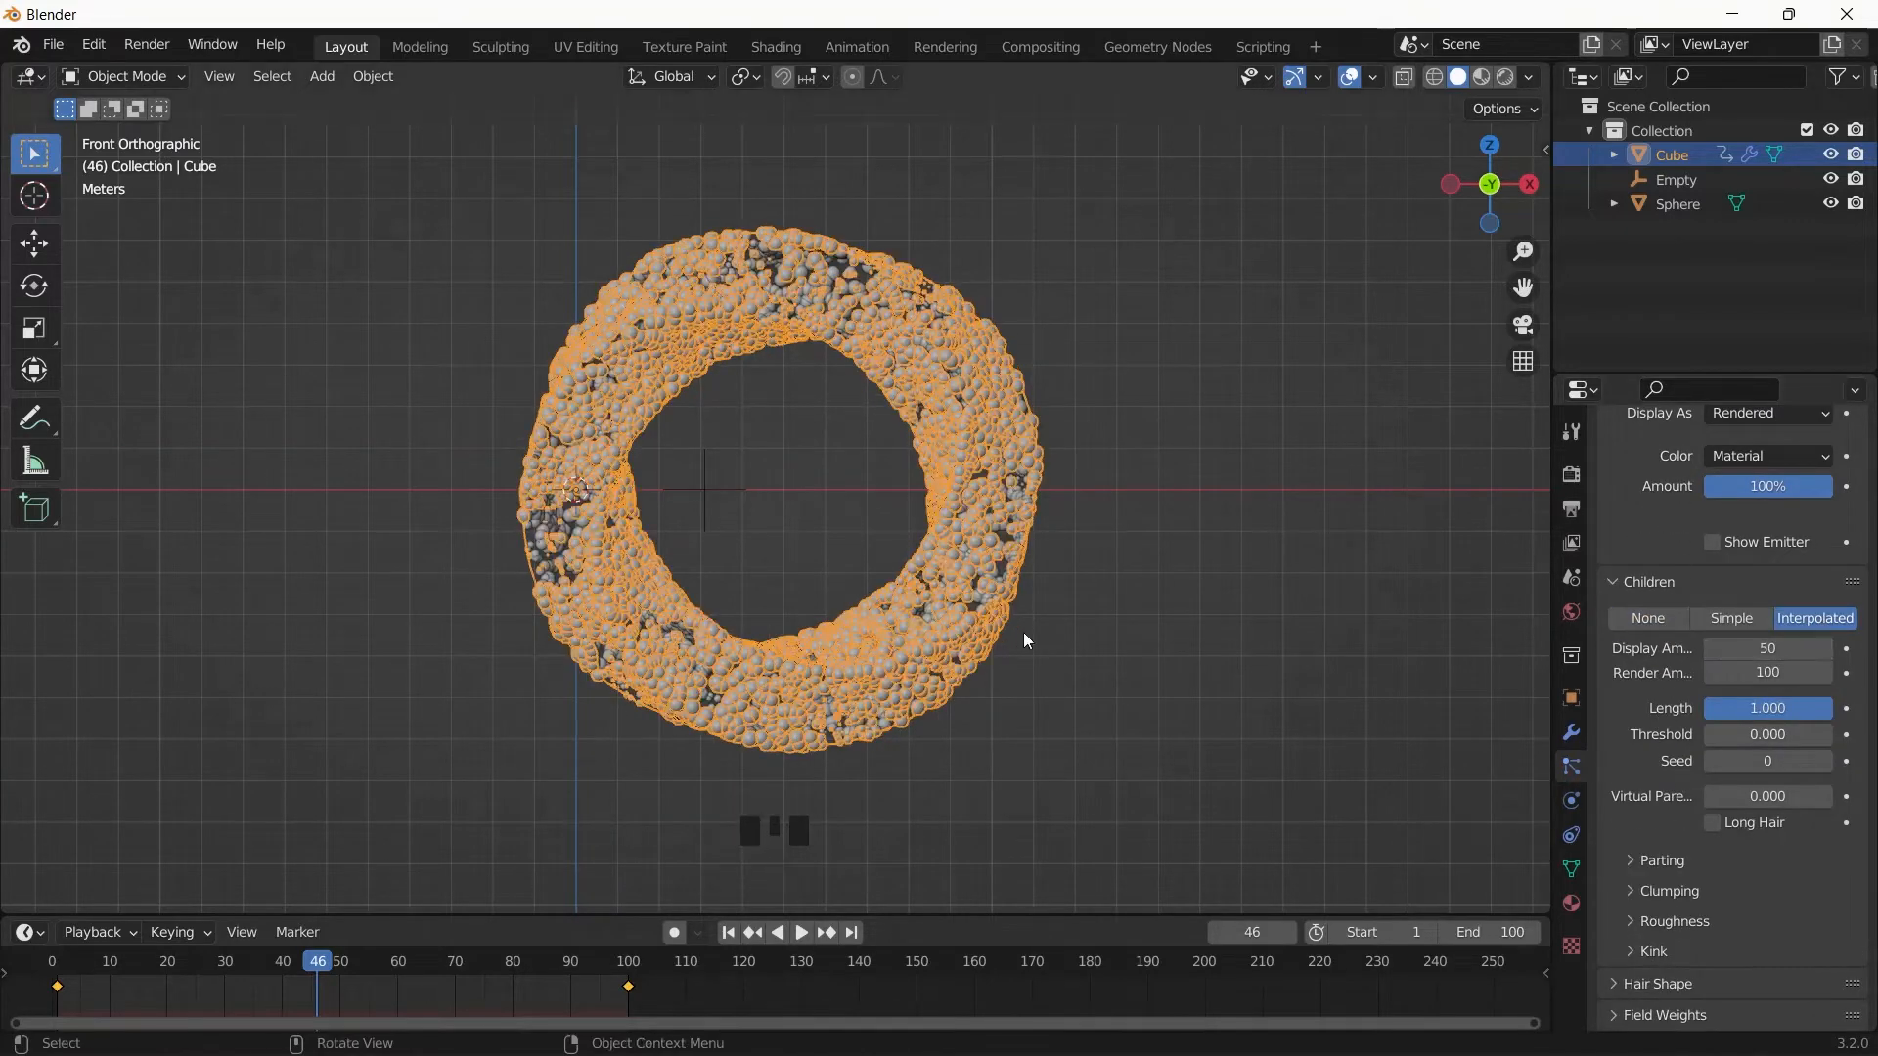
click(1092, 628)
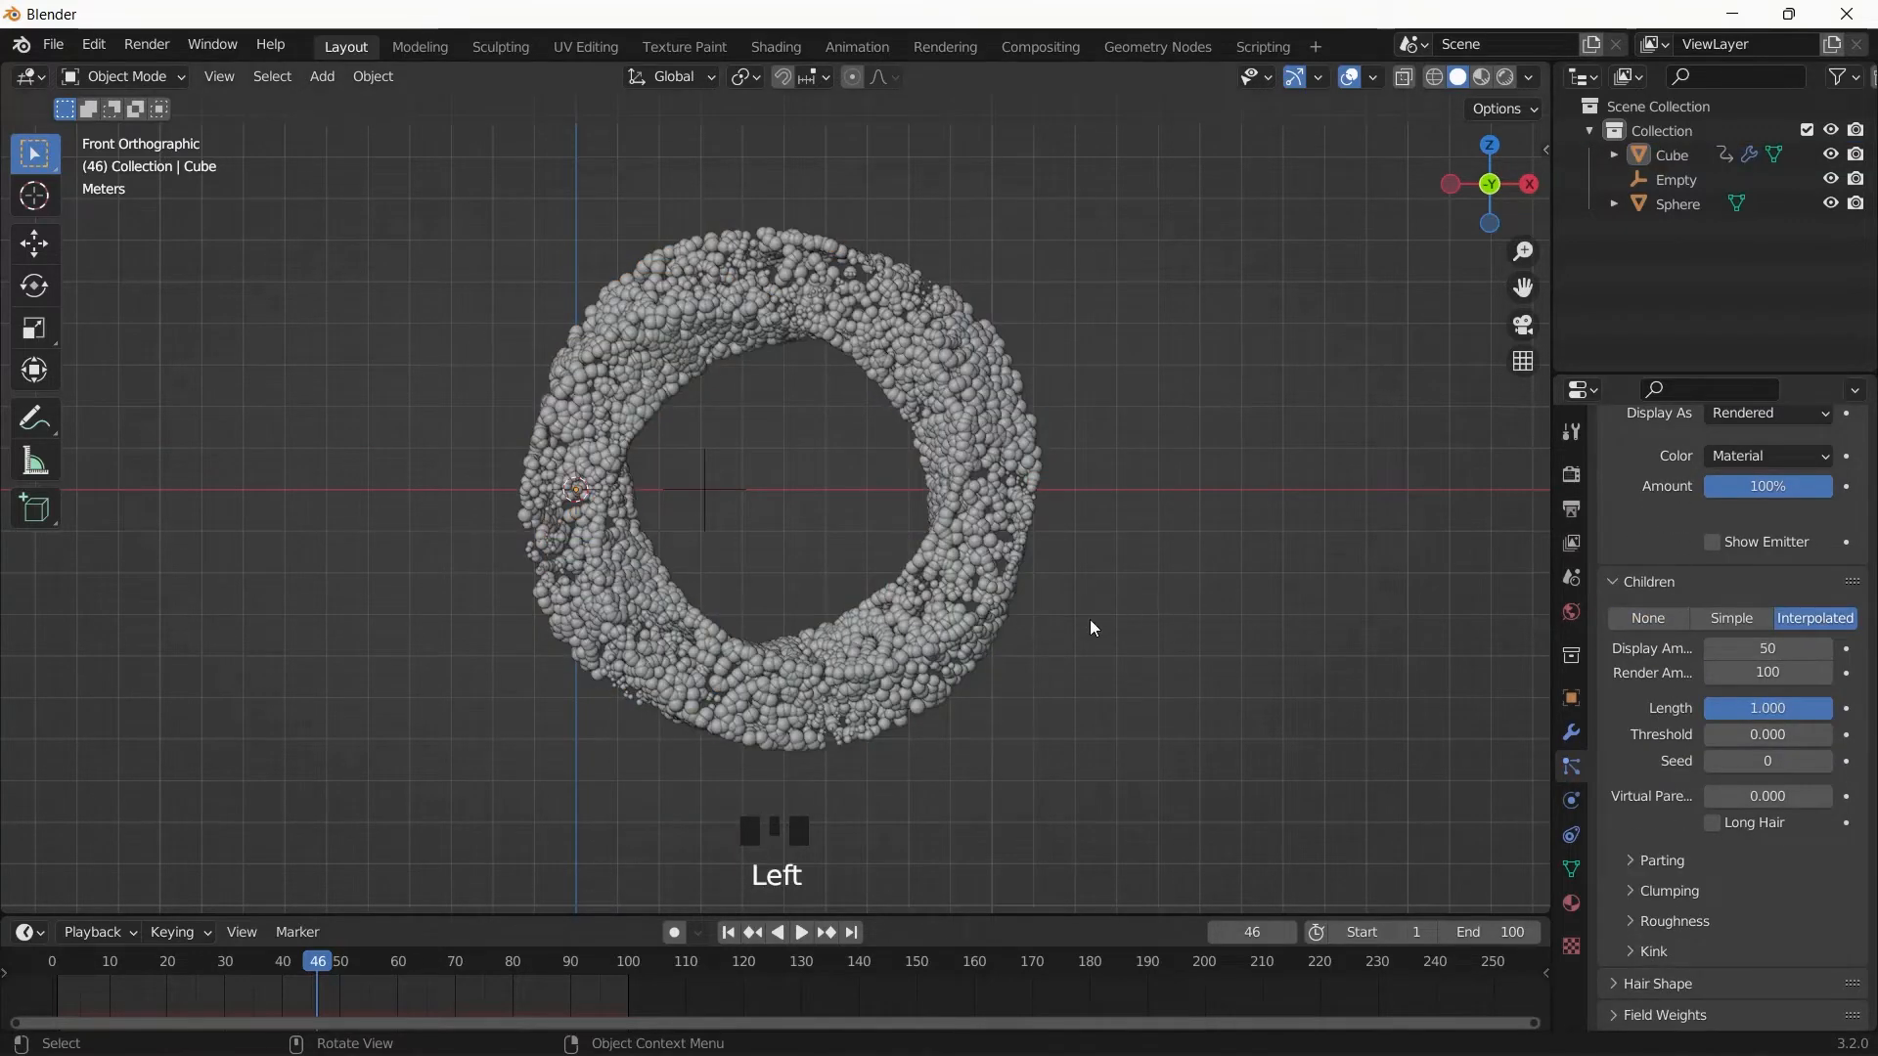
- Expand the emission Source settings and make the particles emit from Volume
click(1772, 671)
scroll(1721, 696, up, 20)
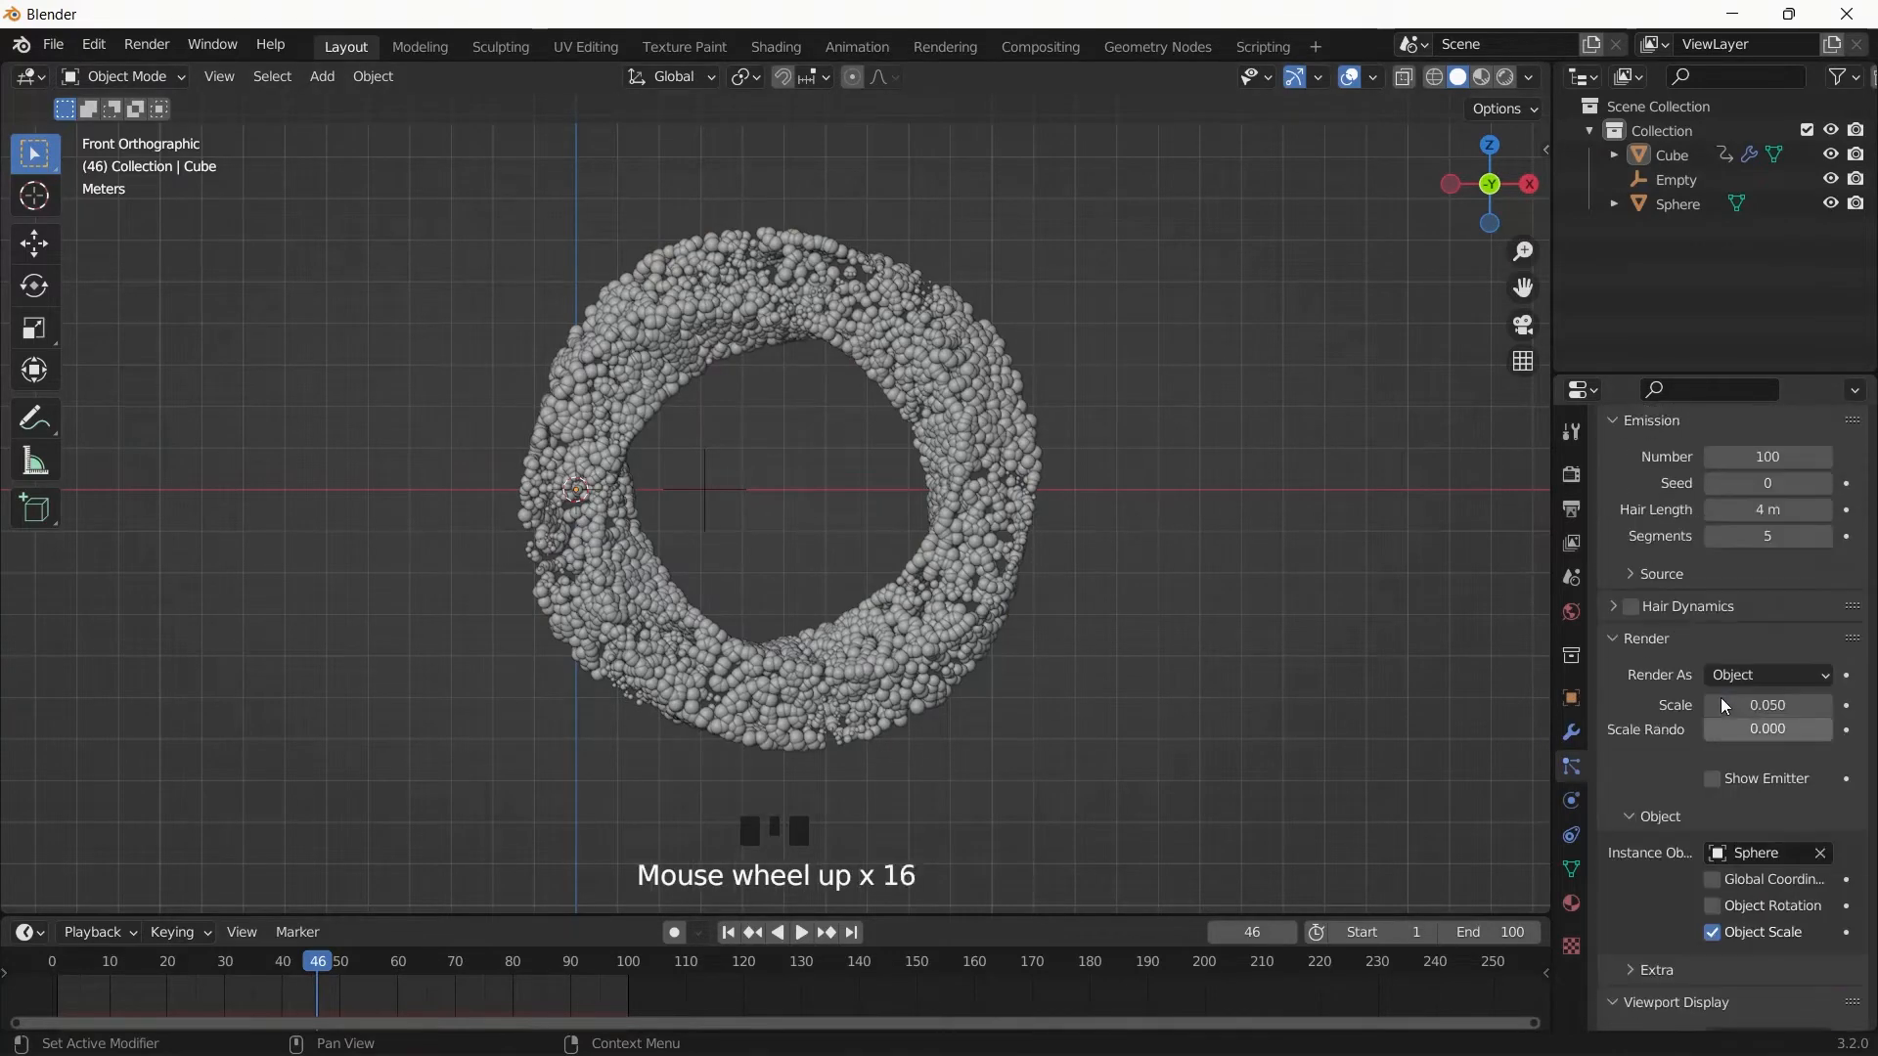
click(1660, 808)
scroll(1669, 783, down, 3)
click(1730, 781)
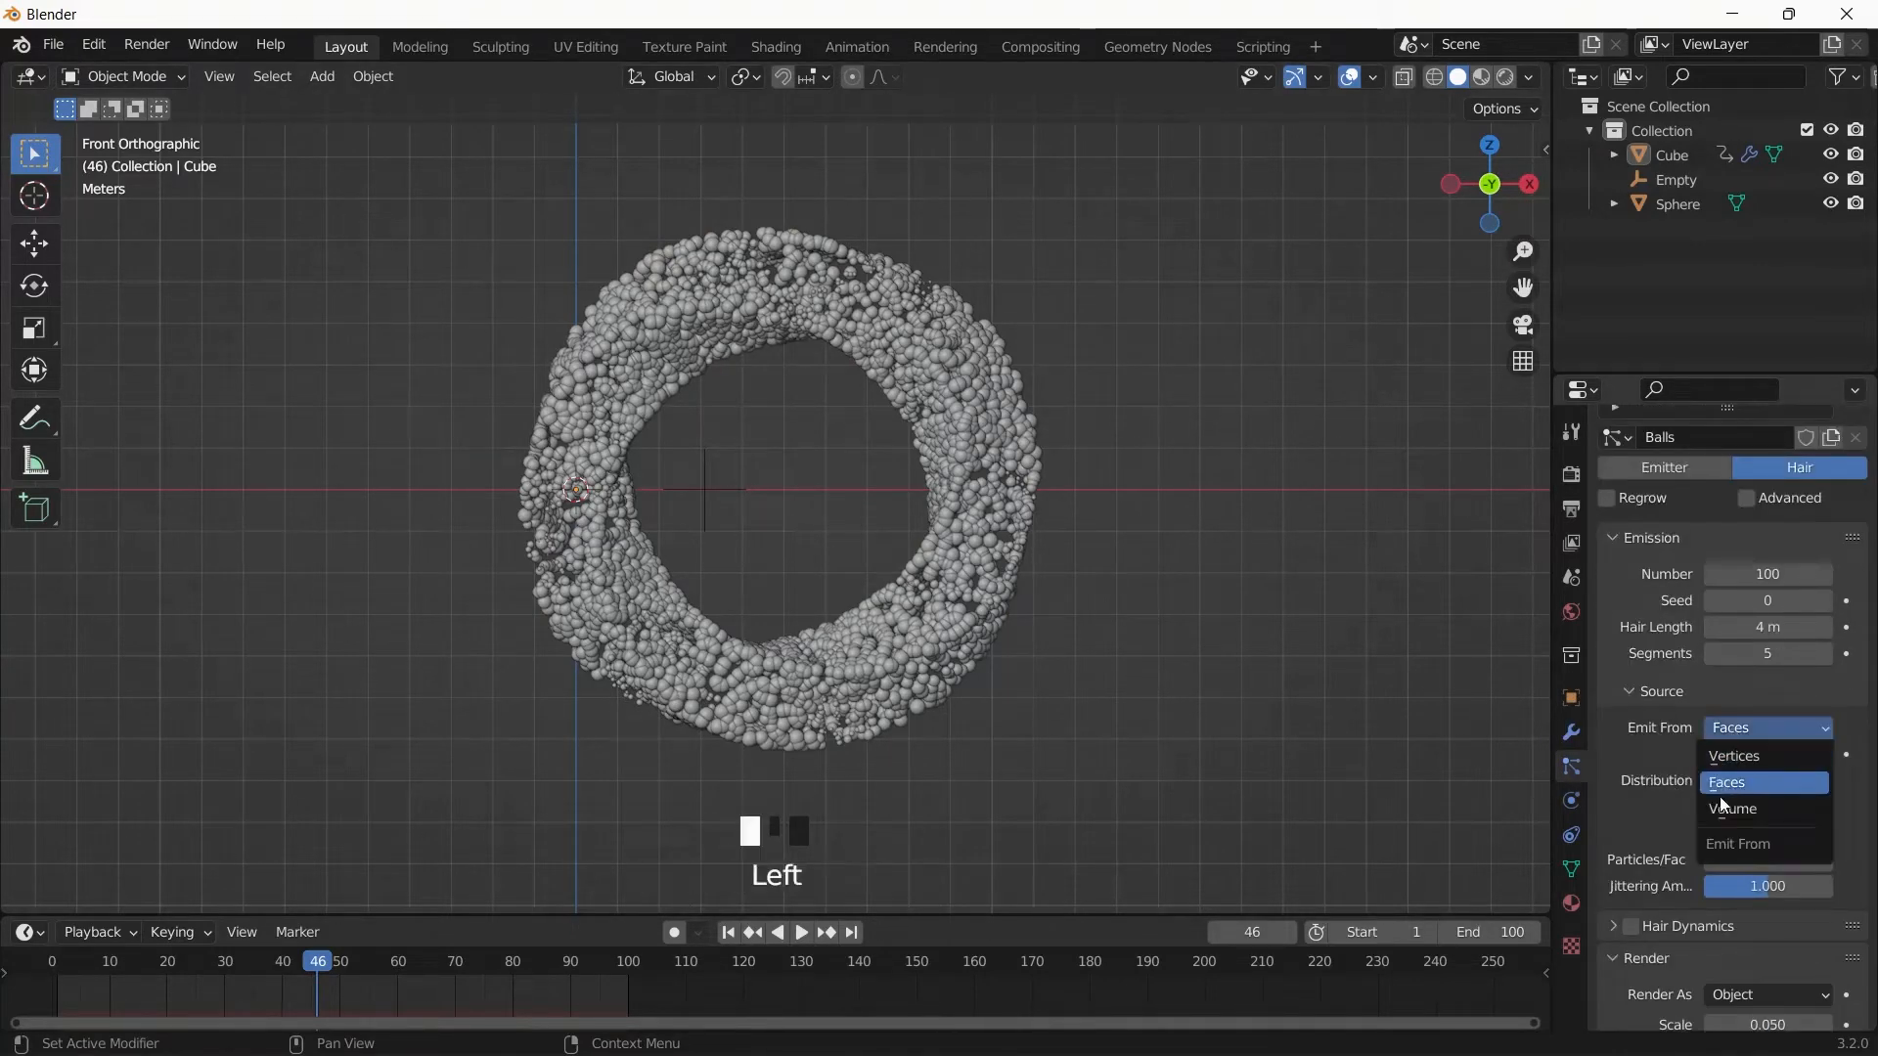
click(1744, 783)
click(1711, 808)
click(1712, 808)
scroll(1722, 808, down, 5)
- Play the animation to check how the sphere-covered ring moves
click(871, 573)
key(space)
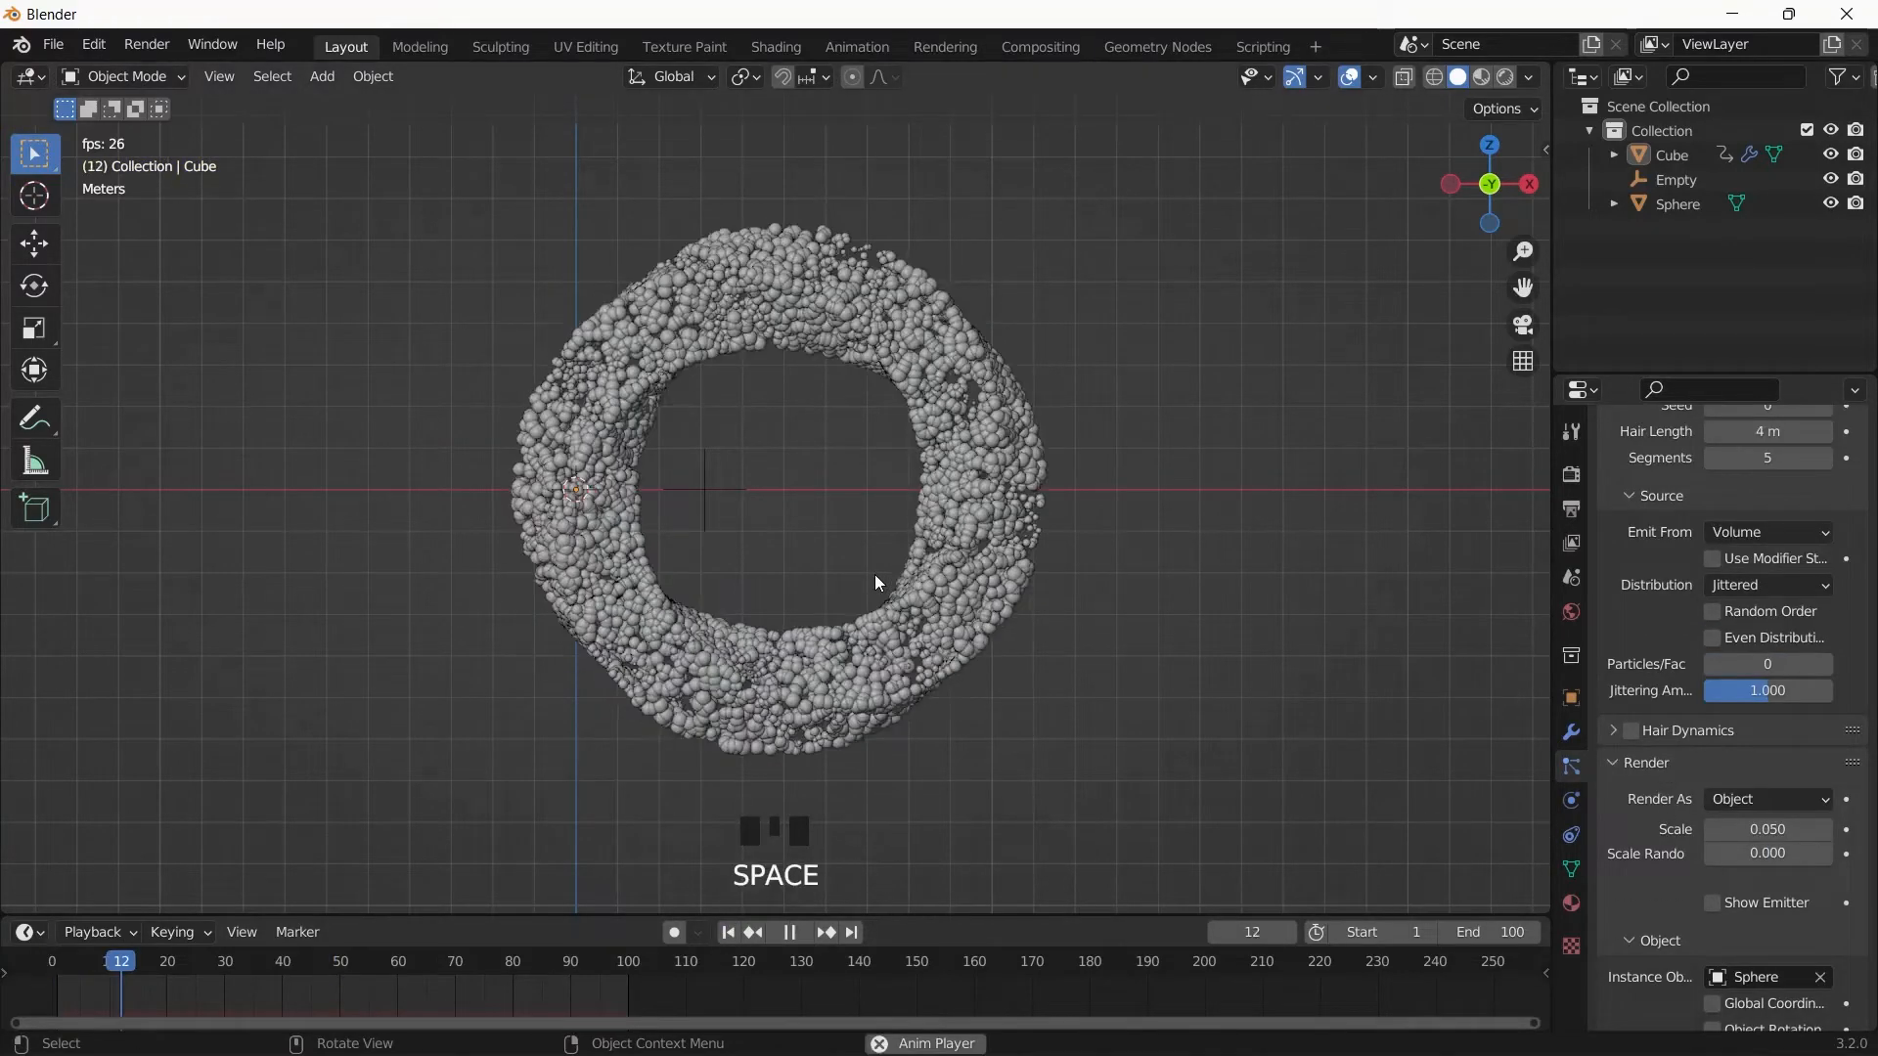
key(space)
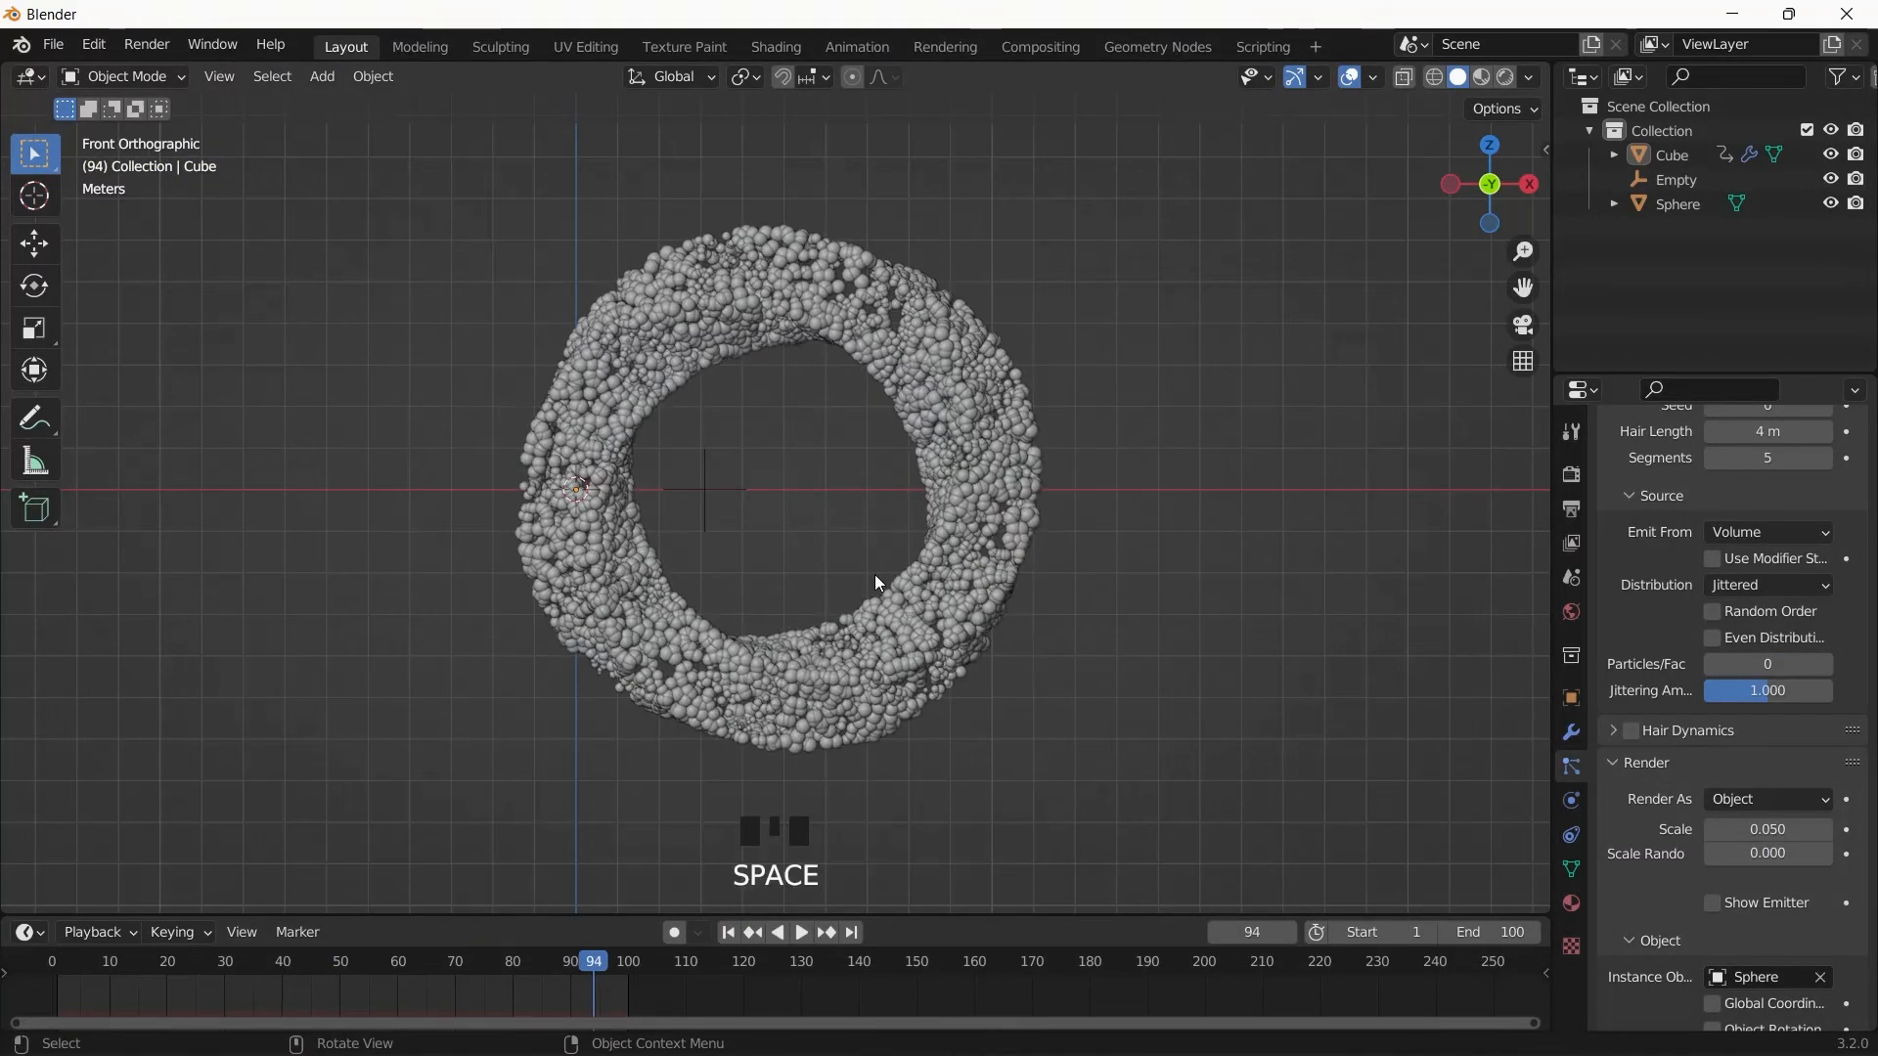
- Move the empty along X to about 2.39 m to tighten the ring, and play the animation to check it
click(711, 493)
key(g)
click(685, 491)
key(space)
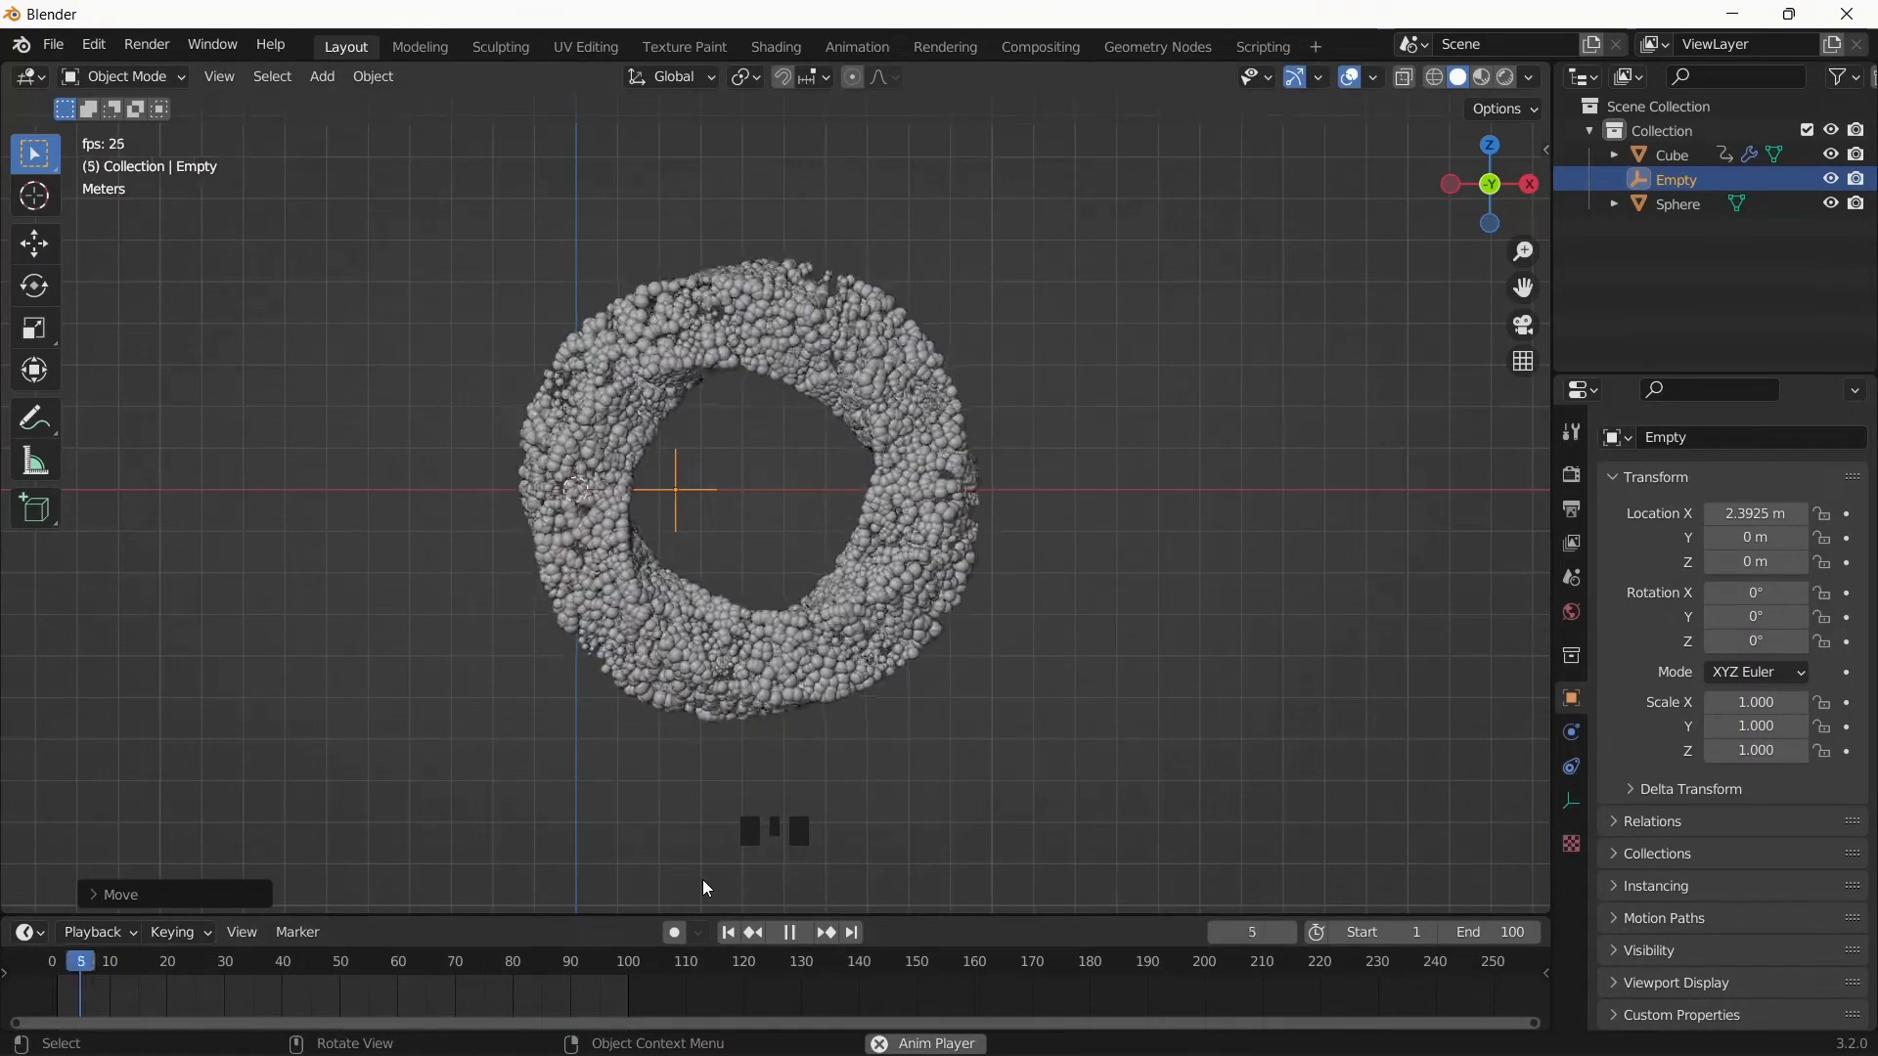
key(space)
- Enable Use Modifier Stack in the ring's particle Source settings, and deselect the ring
click(942, 526)
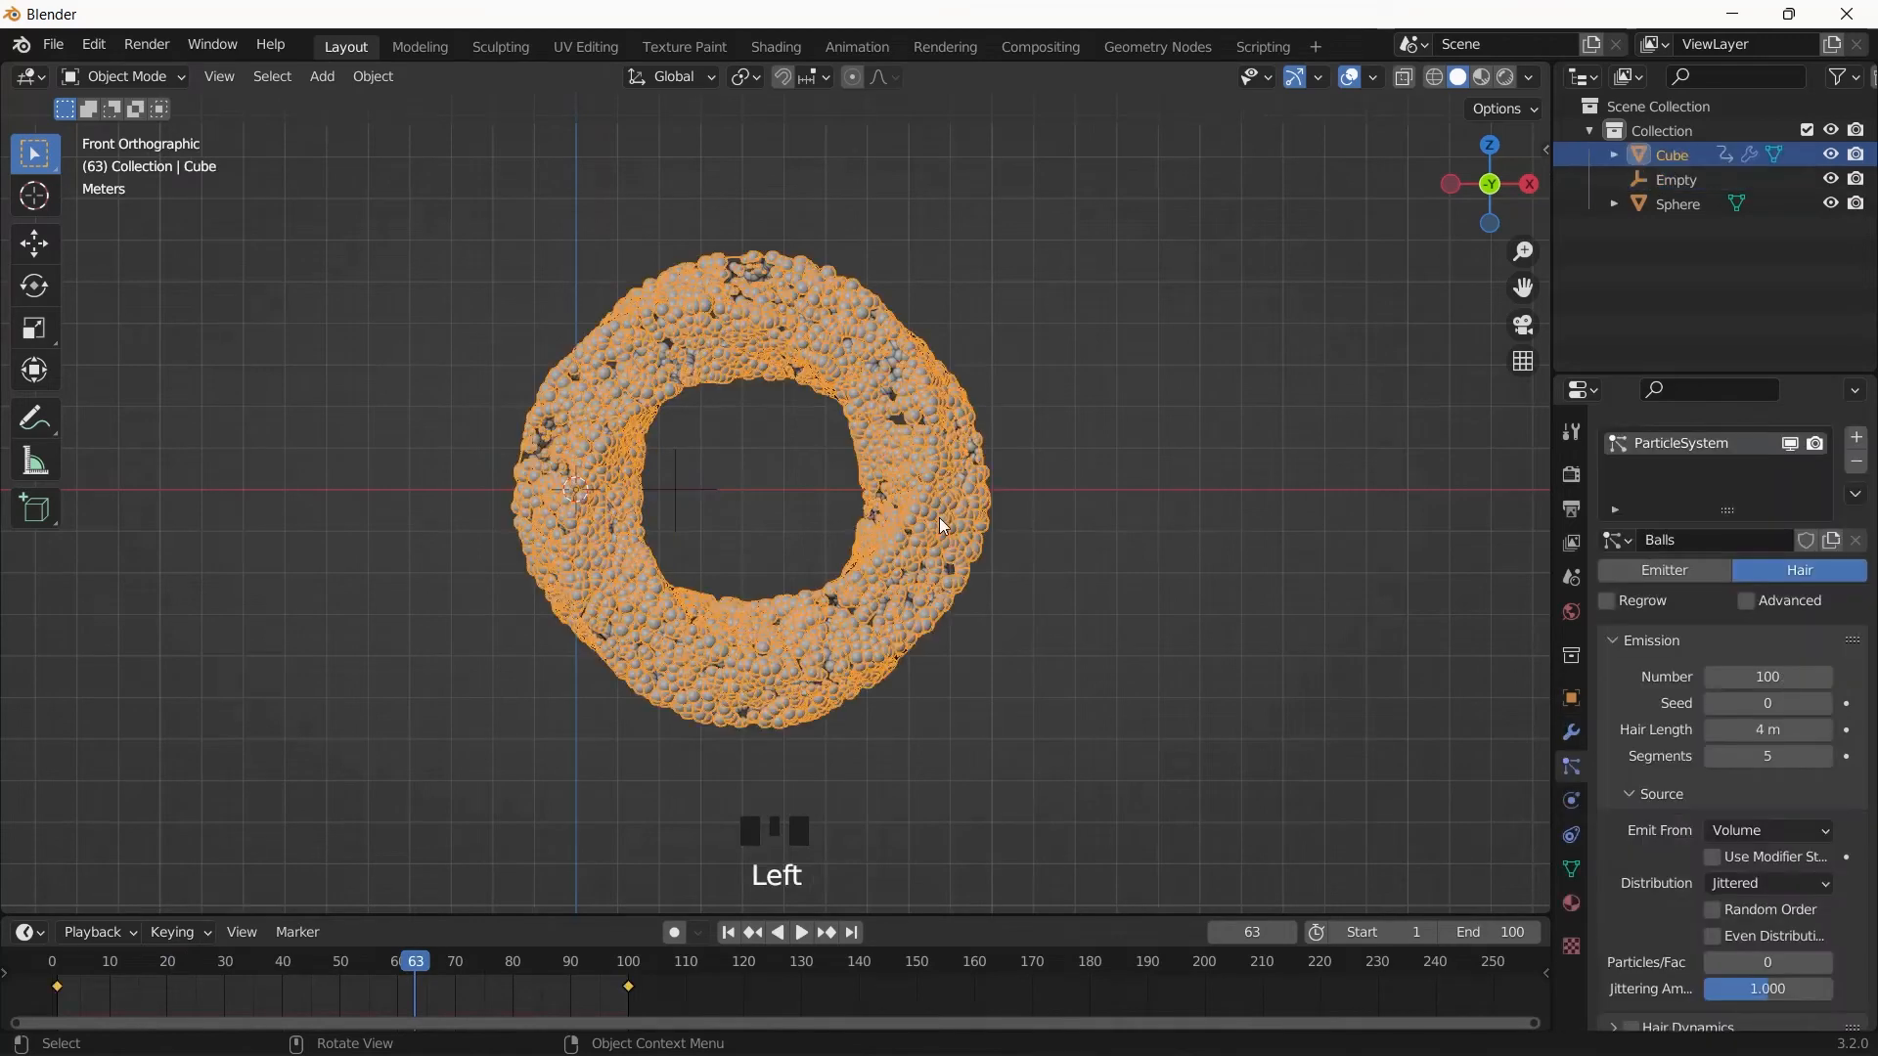
scroll(1653, 812, down, 17)
scroll(1656, 807, up, 17)
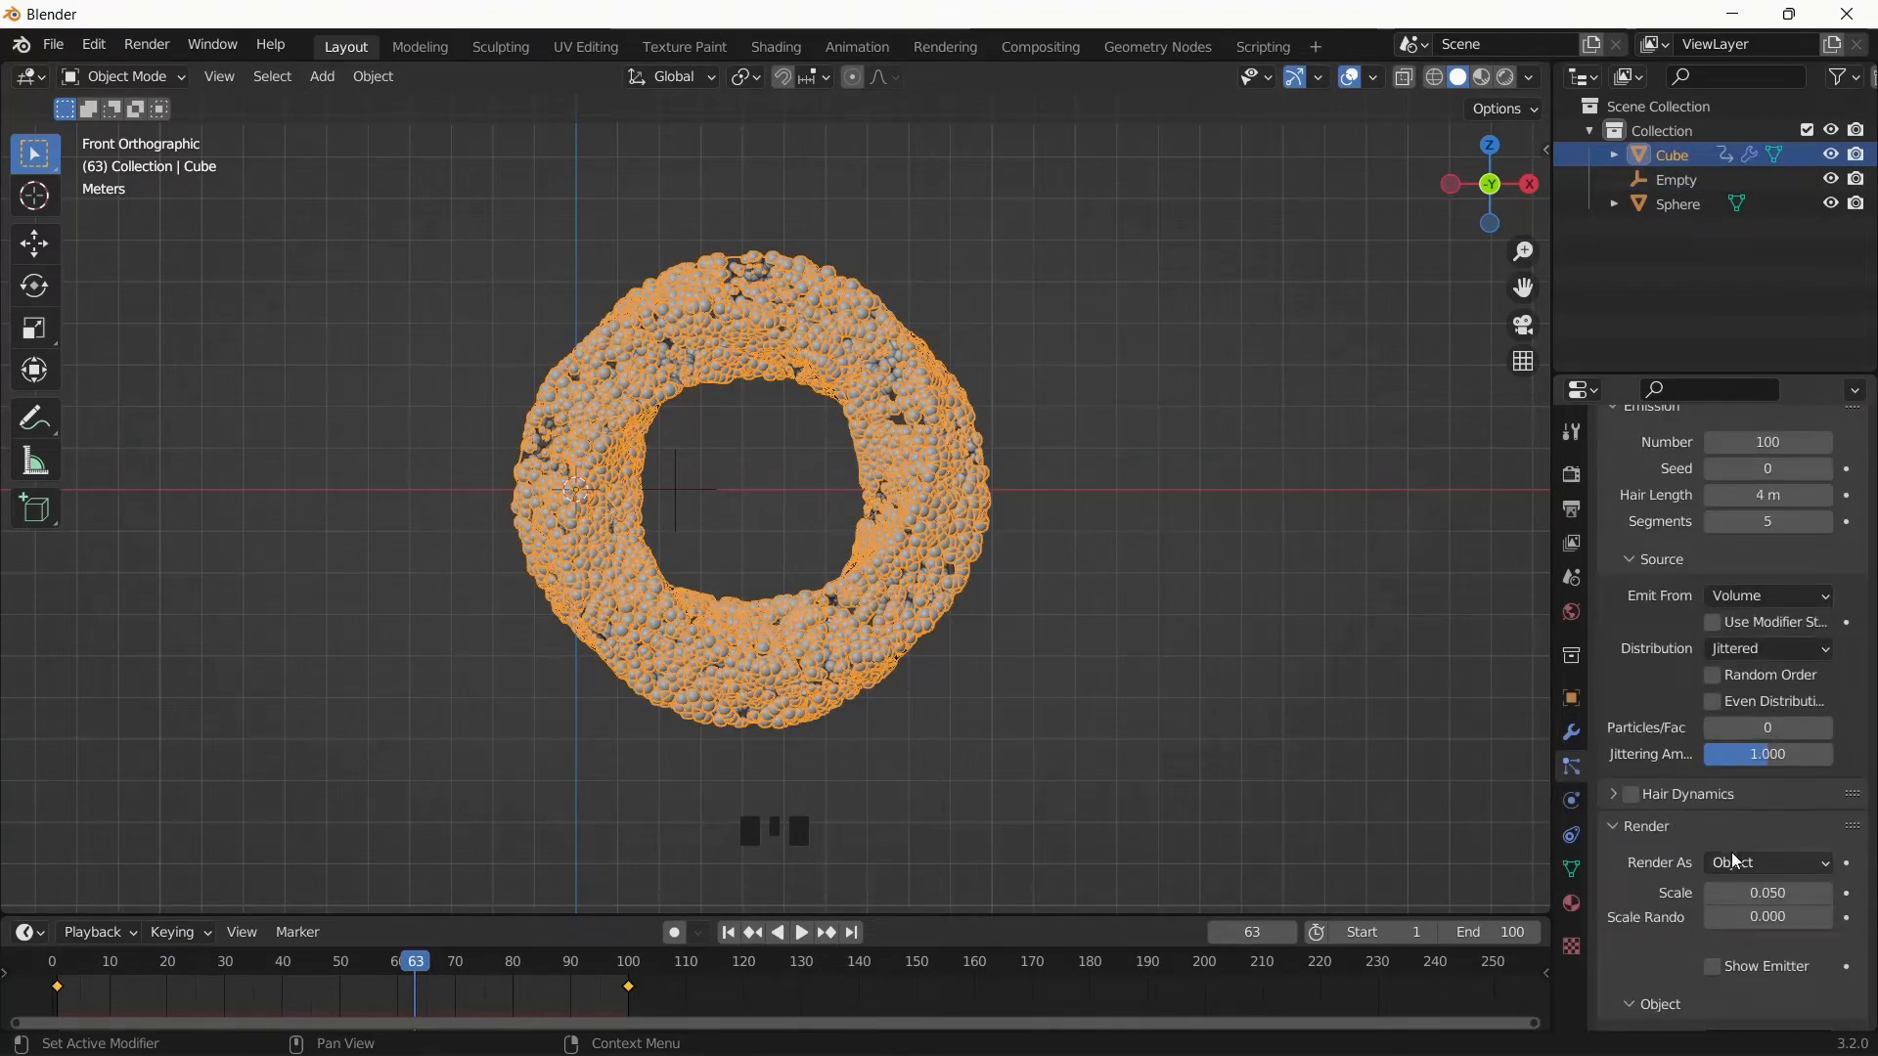
scroll(1667, 817, up, 4)
scroll(1653, 694, up, 4)
scroll(1659, 688, down, 4)
click(1713, 733)
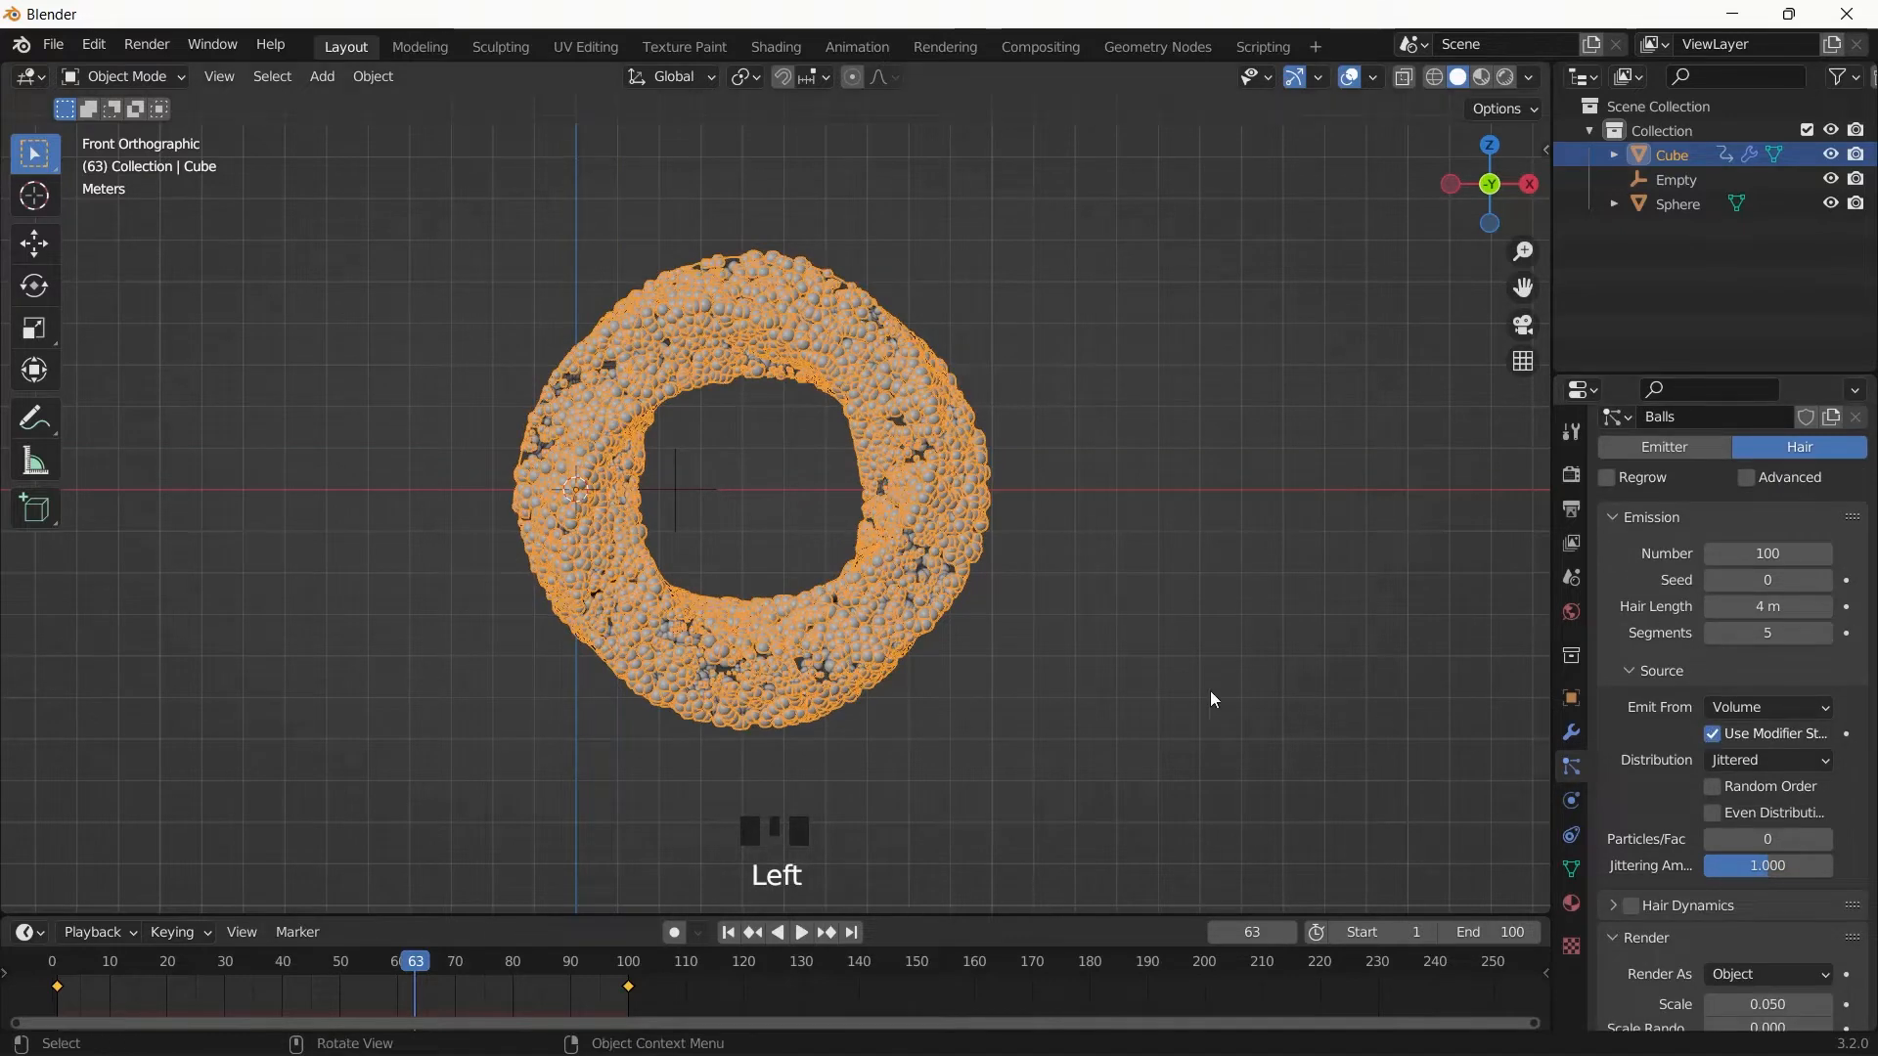
click(1211, 695)
- Raise the particle render scale to 0.070 and play the animation to check the larger spheres
scroll(1736, 812, down, 5)
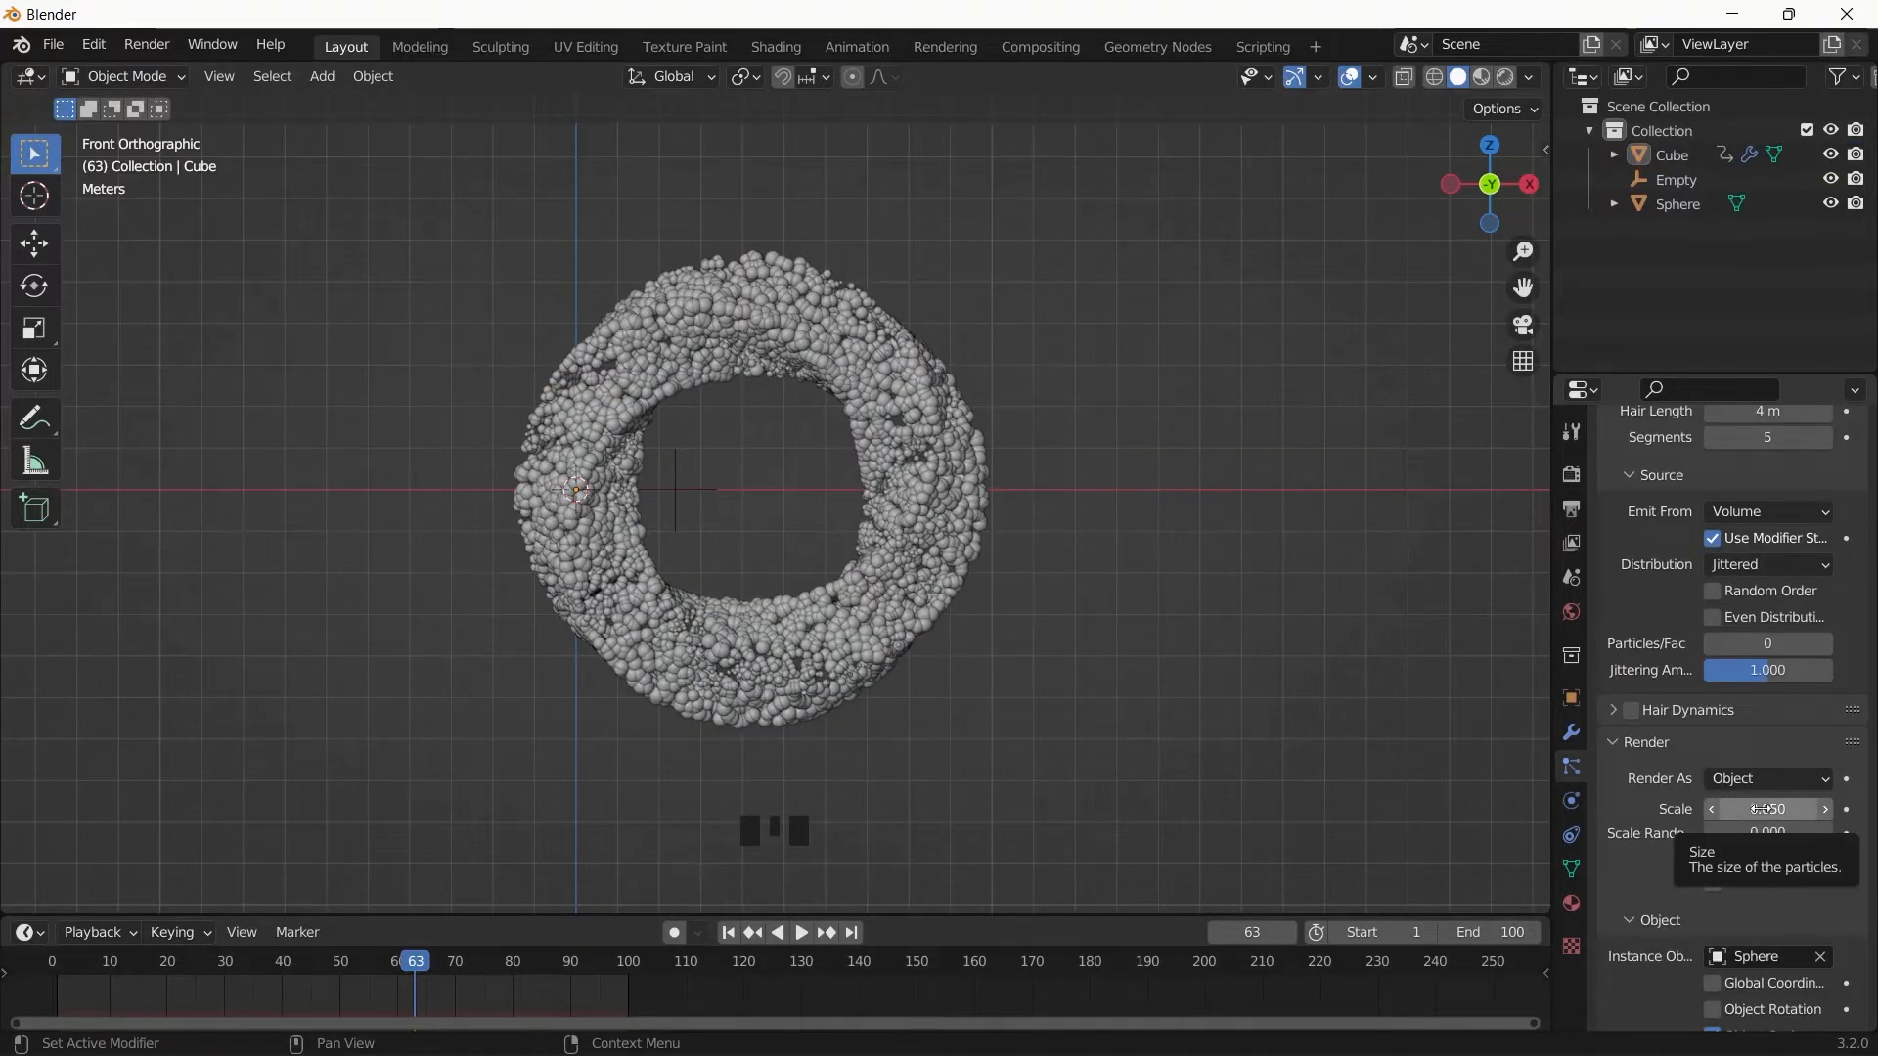
click(1824, 809)
click(1824, 809)
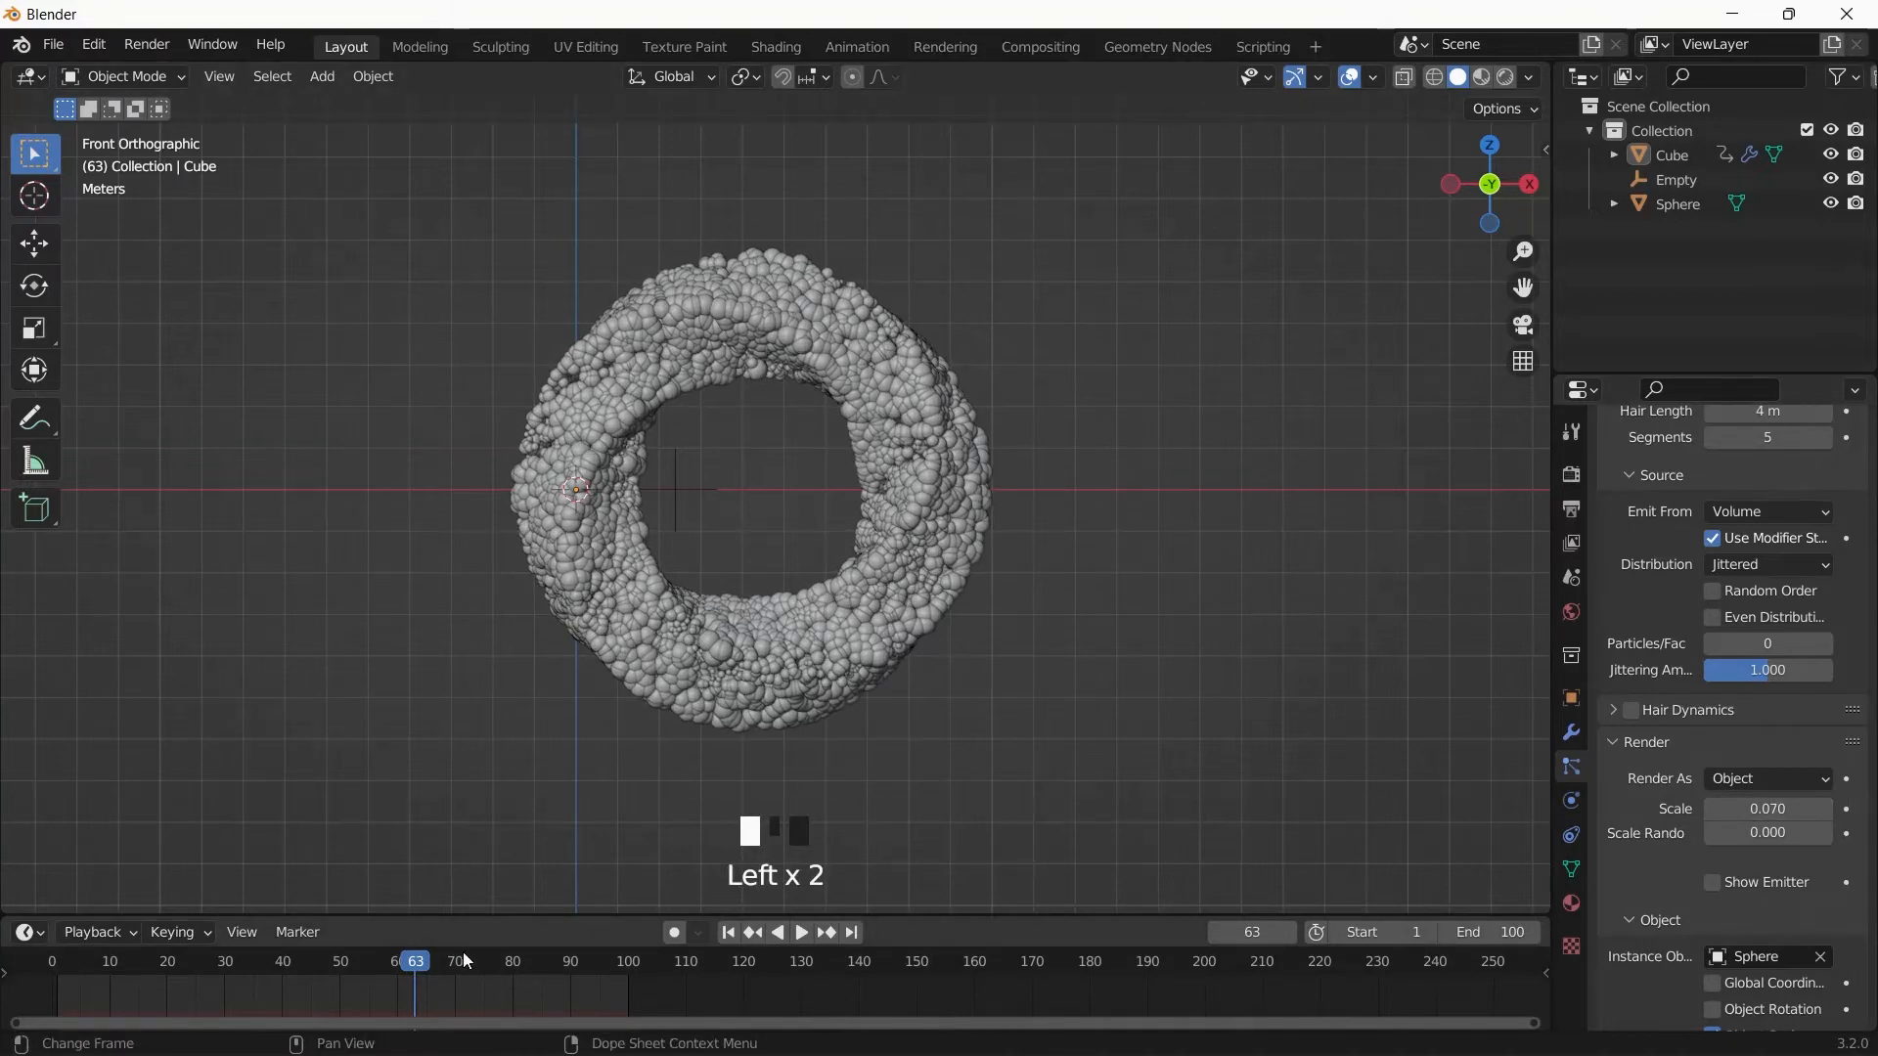
key(space)
scroll(763, 523, down, 2)
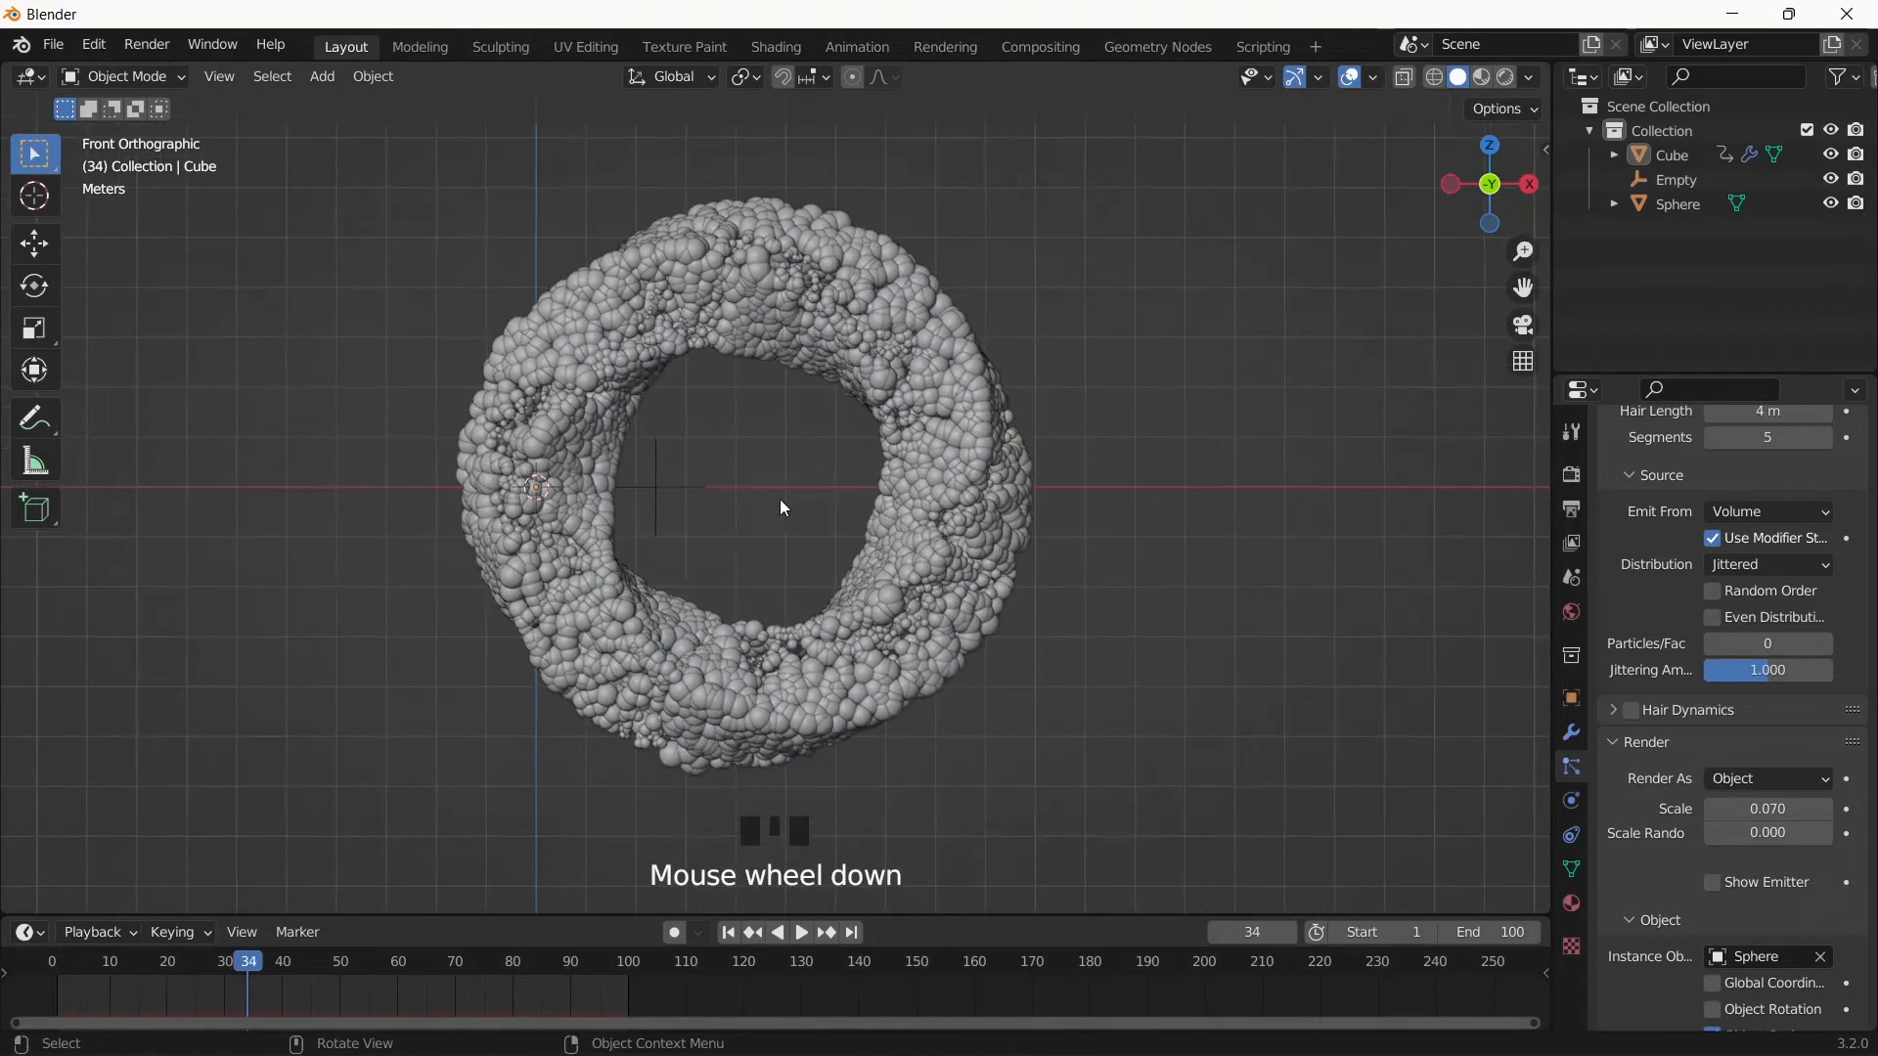
- Switch the viewport to Material Preview, view the ring from an angle, and return to the front view
middle_drag(780, 508, 931, 503)
key(z)
click(935, 518)
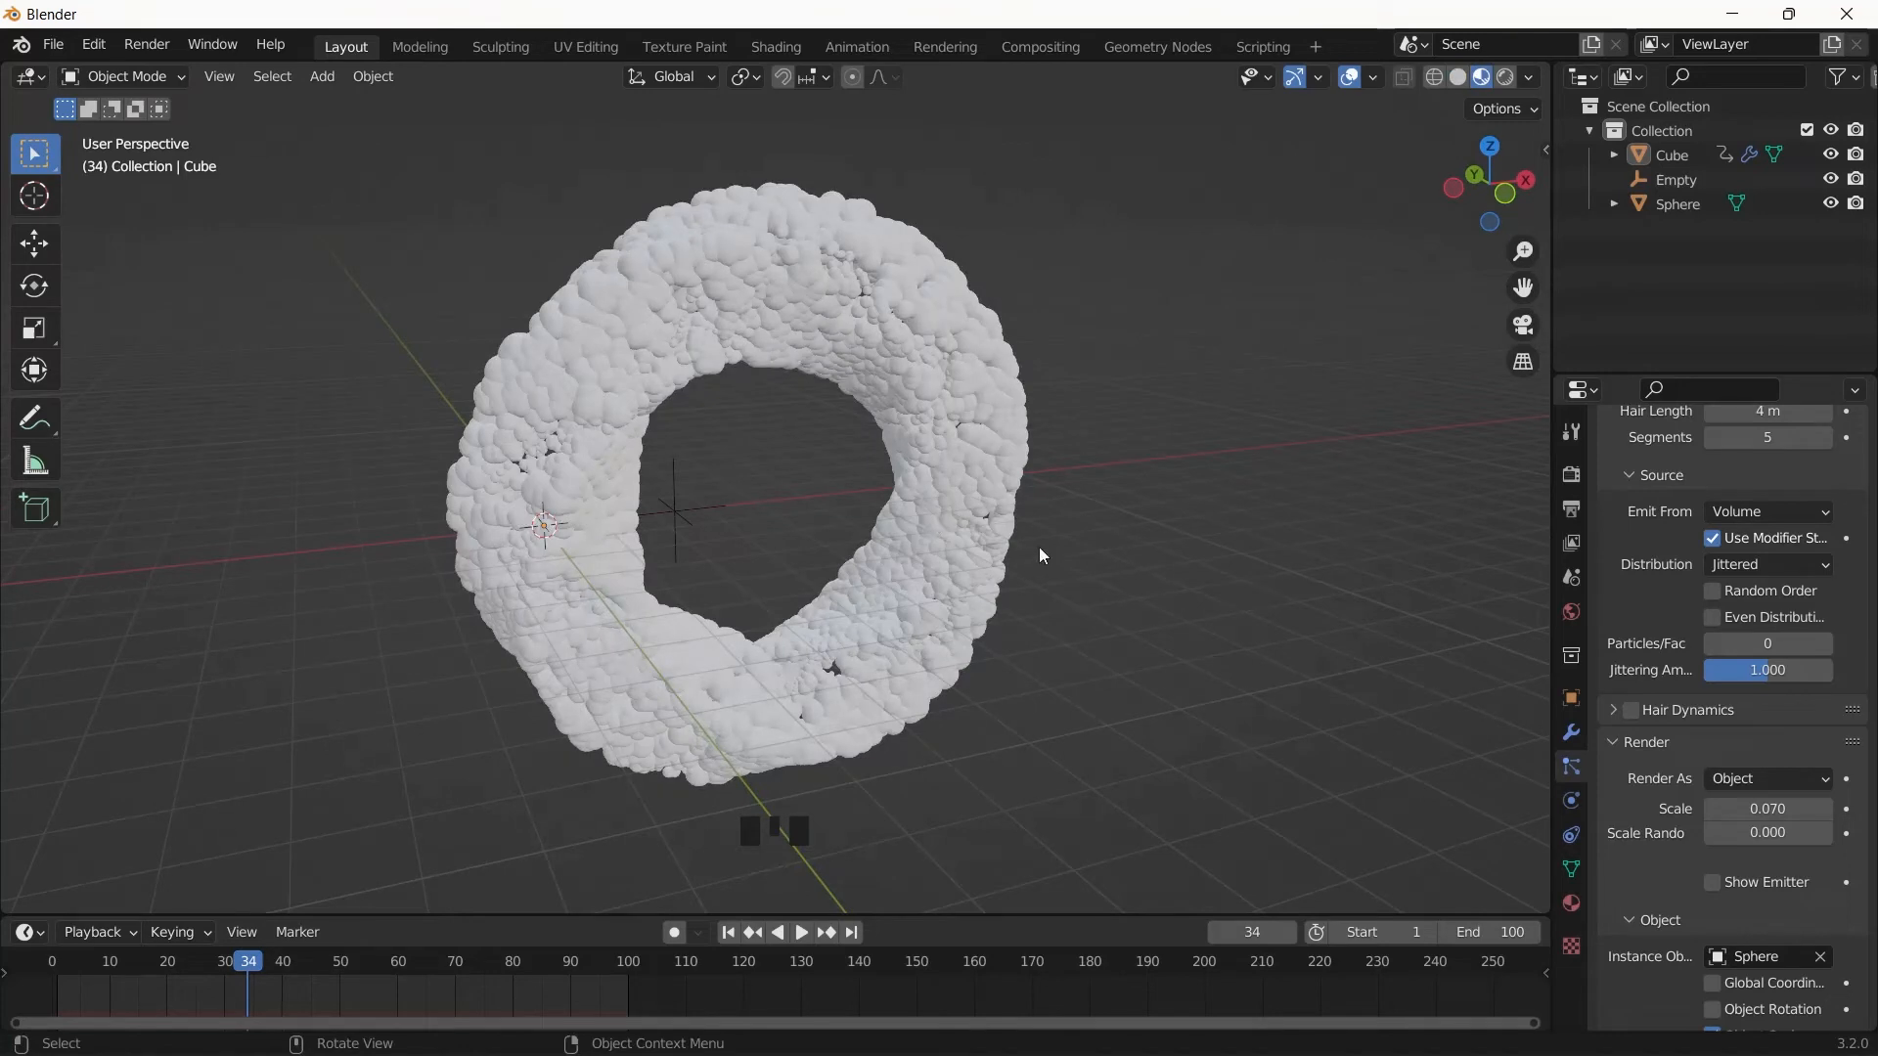
middle_drag(1095, 579, 1006, 538)
key(KP_1)
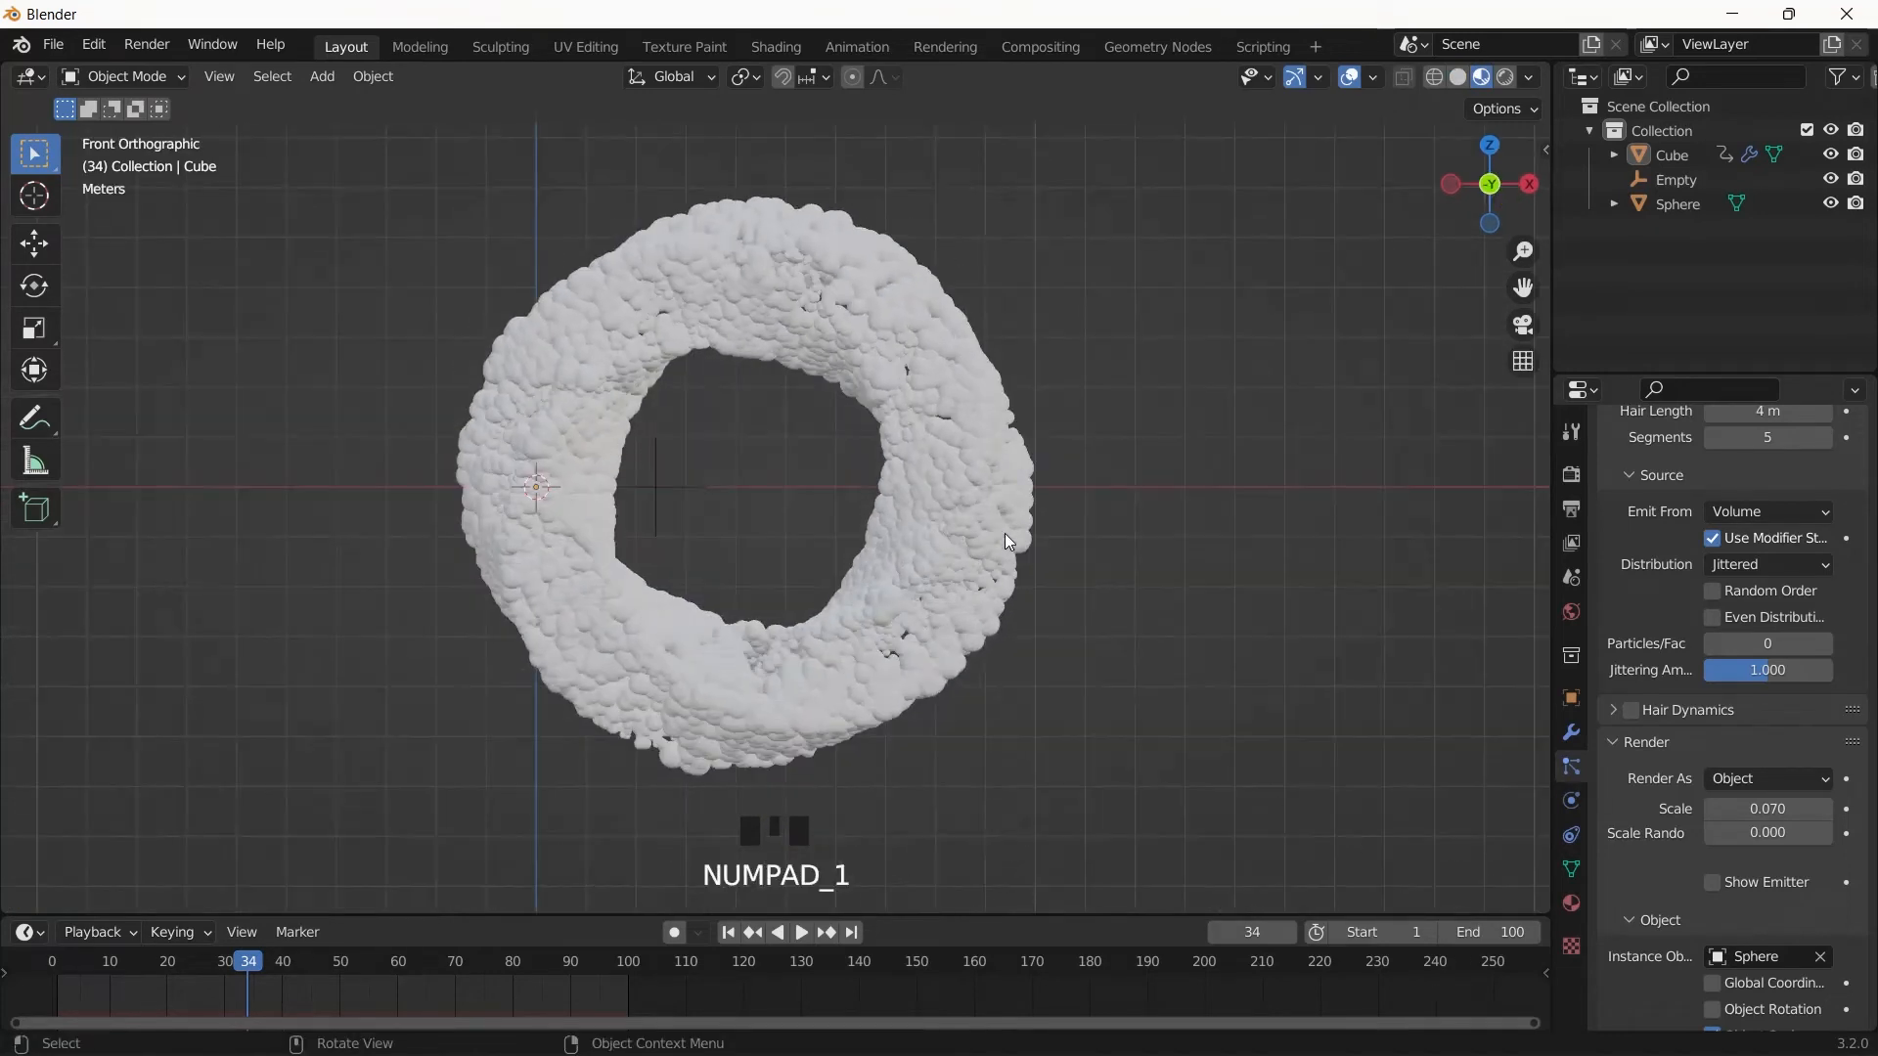
- Create a new material on the UV sphere and name it Sphere
click(798, 376)
middle_drag(798, 375, 861, 392)
click(1572, 903)
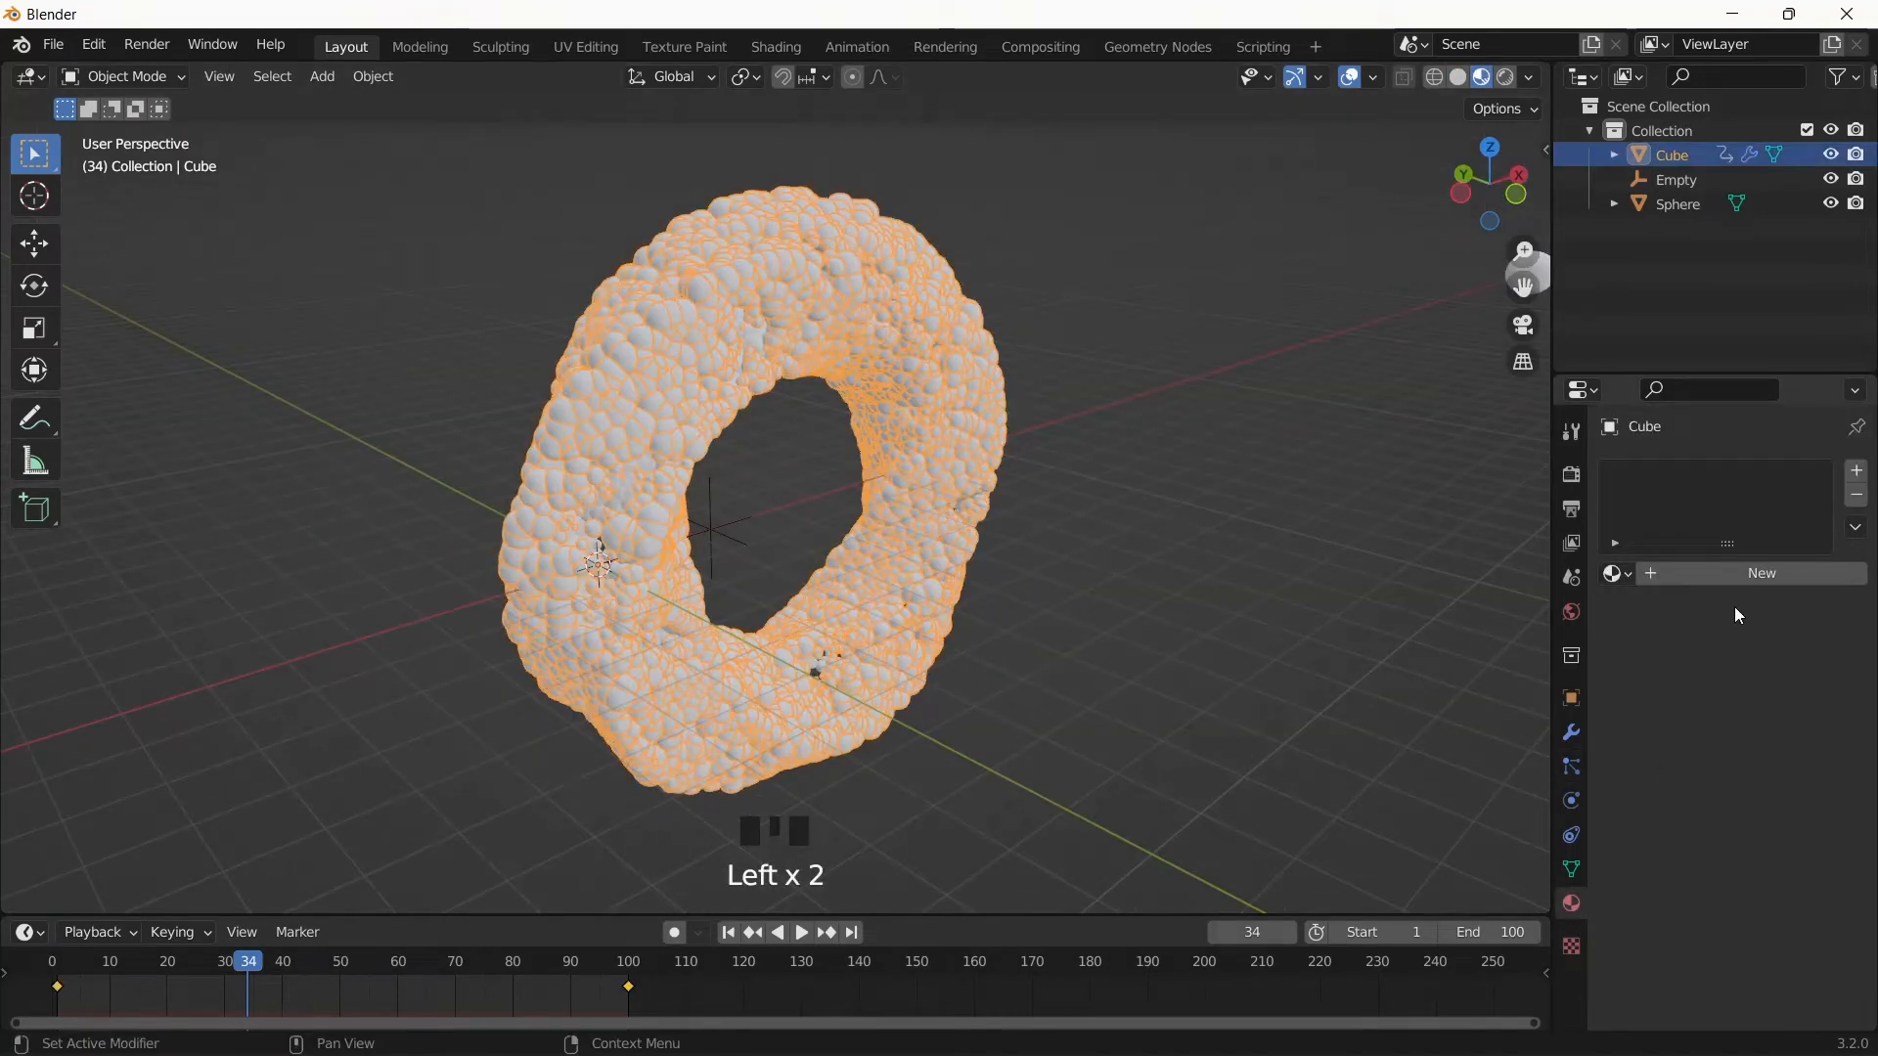
click(1681, 203)
click(1693, 572)
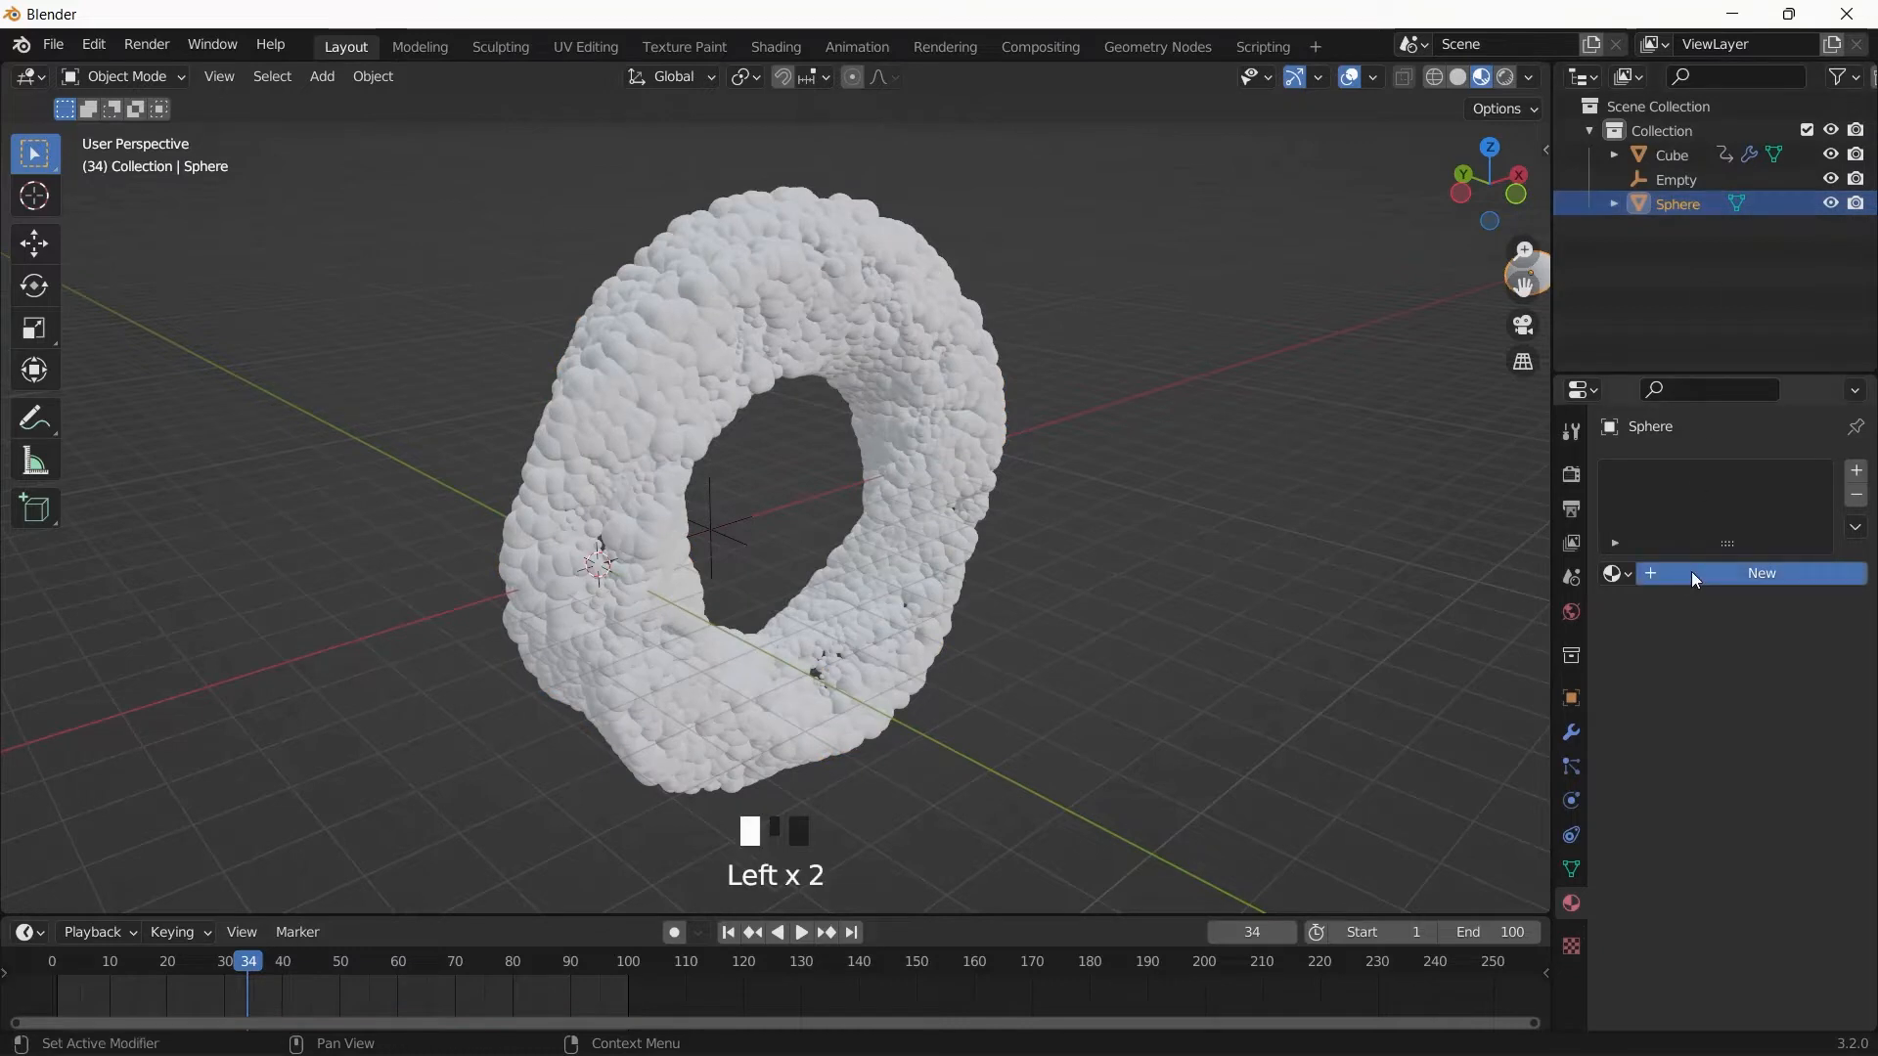
click(1693, 573)
click(1695, 573)
text(Sphere)
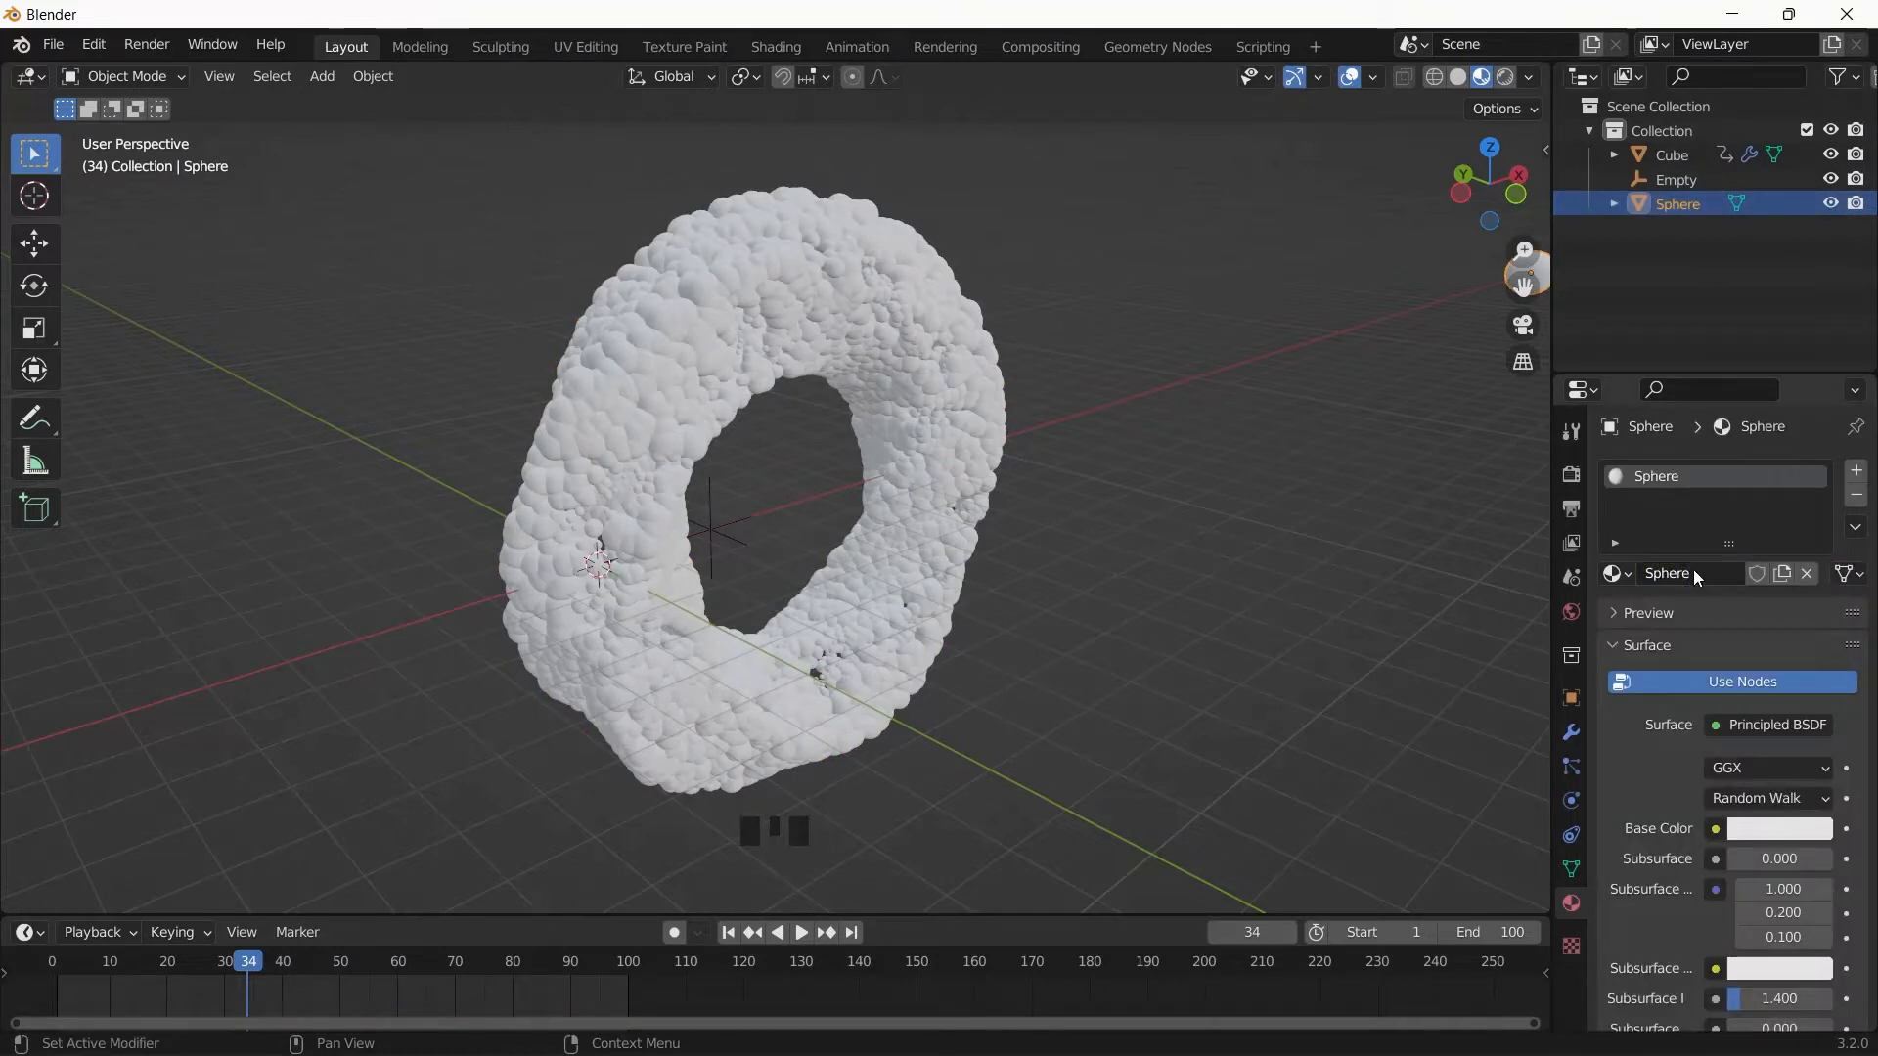
- Darken the Sphere material's base color to near black, checking the ring from several angles
scroll(1702, 597, down, 4)
click(1780, 673)
drag(1816, 413, 1819, 518)
middle_drag(1076, 516, 937, 463)
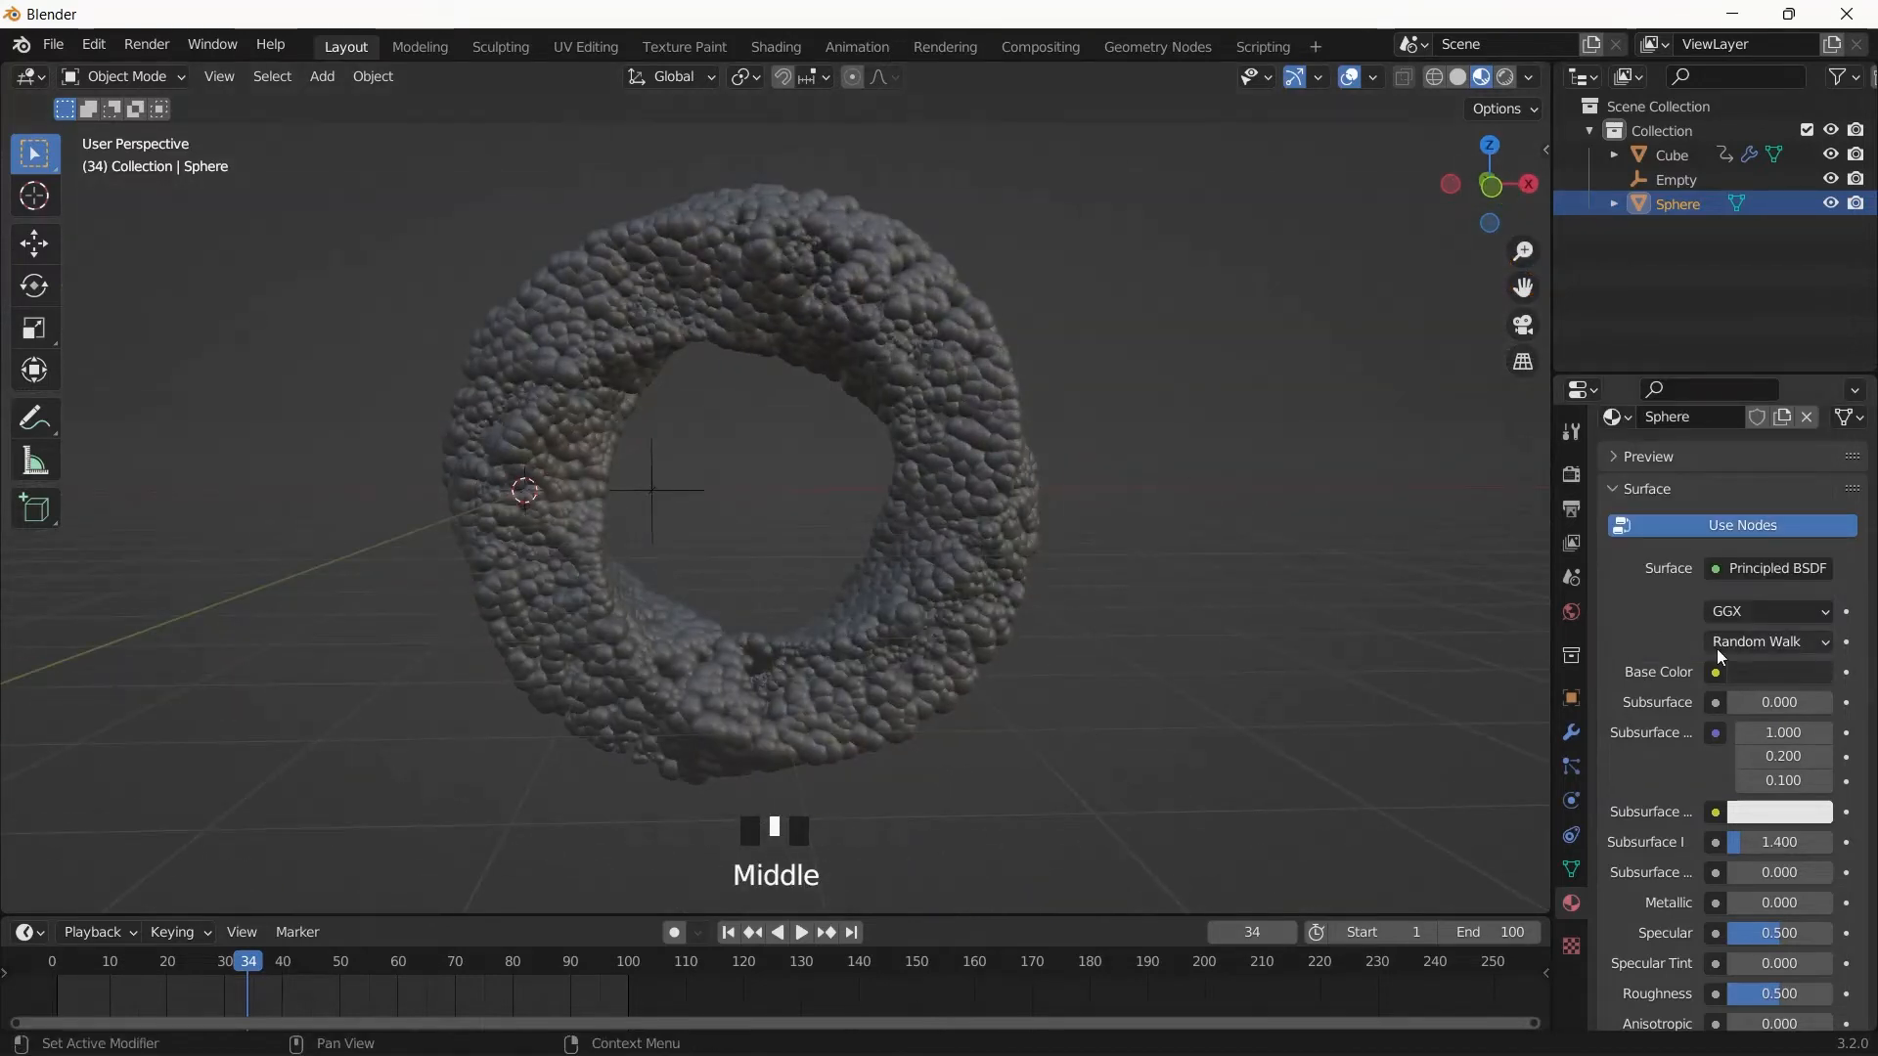
click(1780, 673)
drag(1829, 472, 1826, 504)
middle_drag(811, 404, 860, 426)
middle_drag(720, 403, 701, 407)
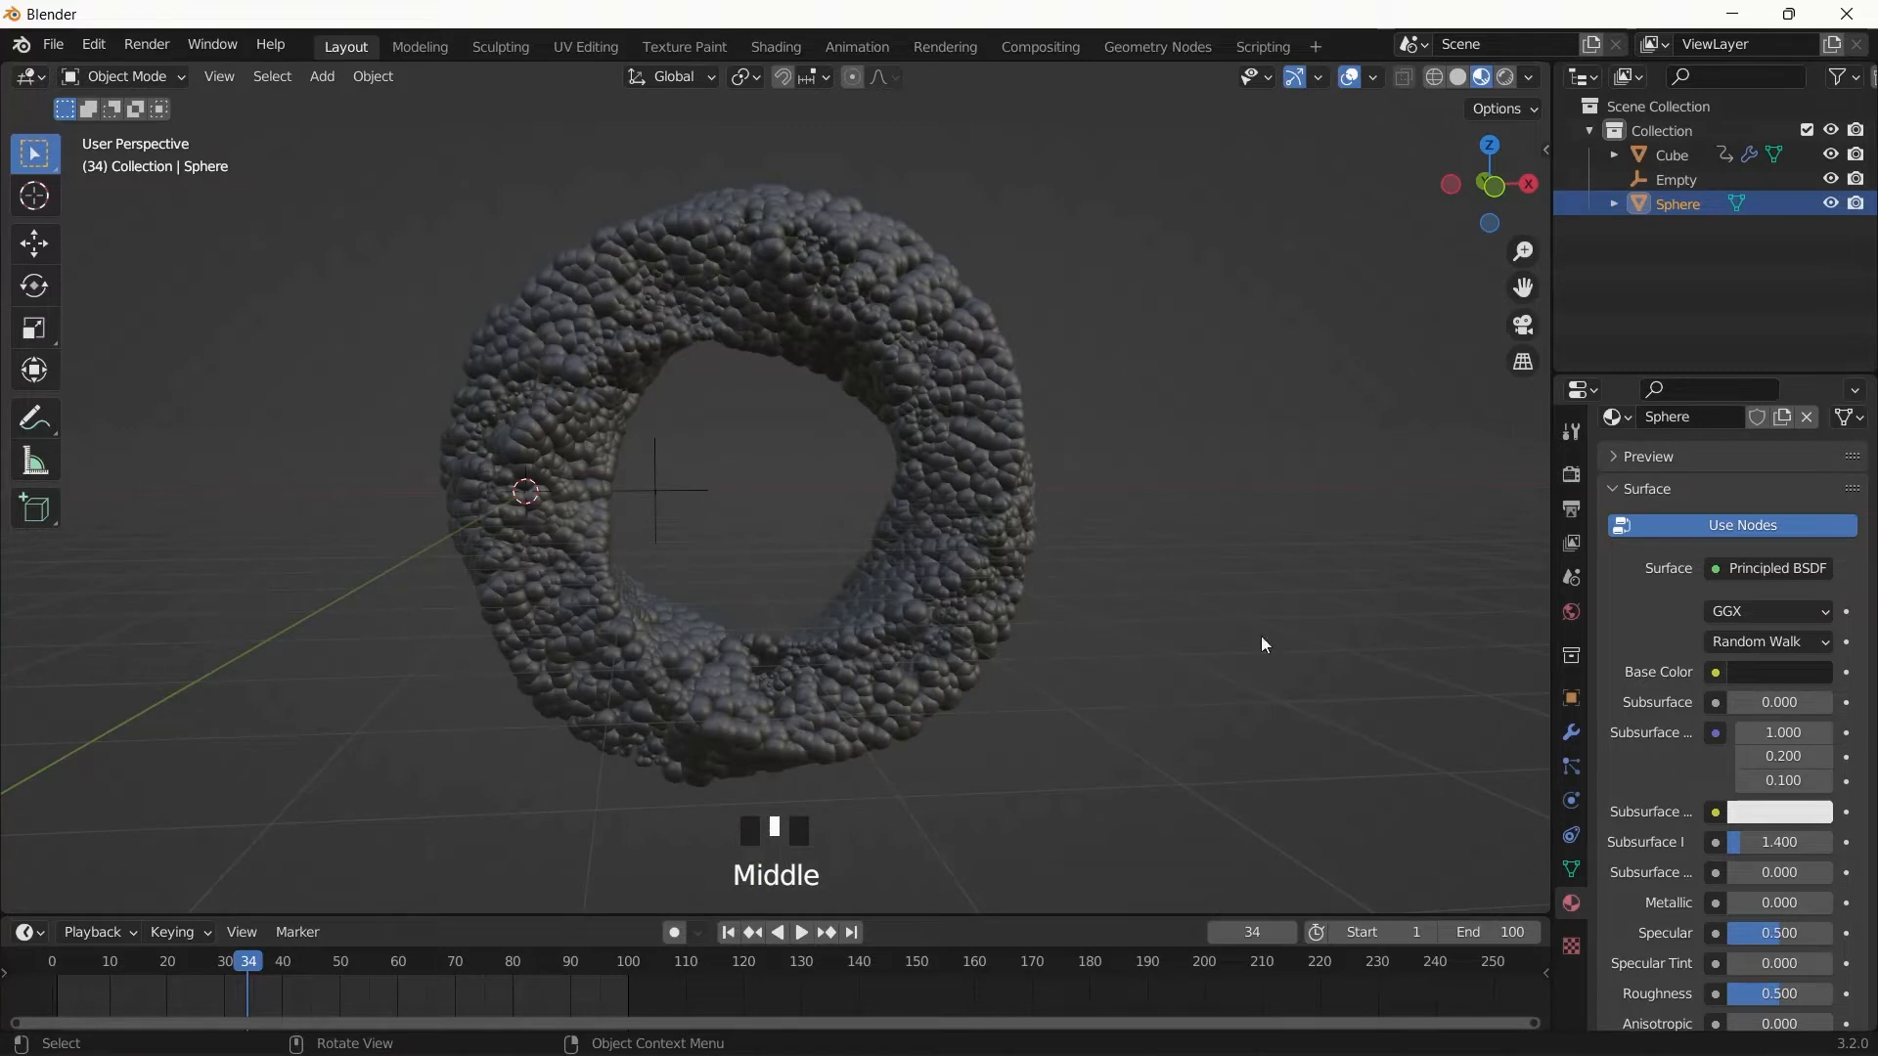
- Lower the Sphere material's roughness to about 0.087 for a glossy surface
scroll(1760, 798, down, 4)
drag(1779, 798, 1726, 798)
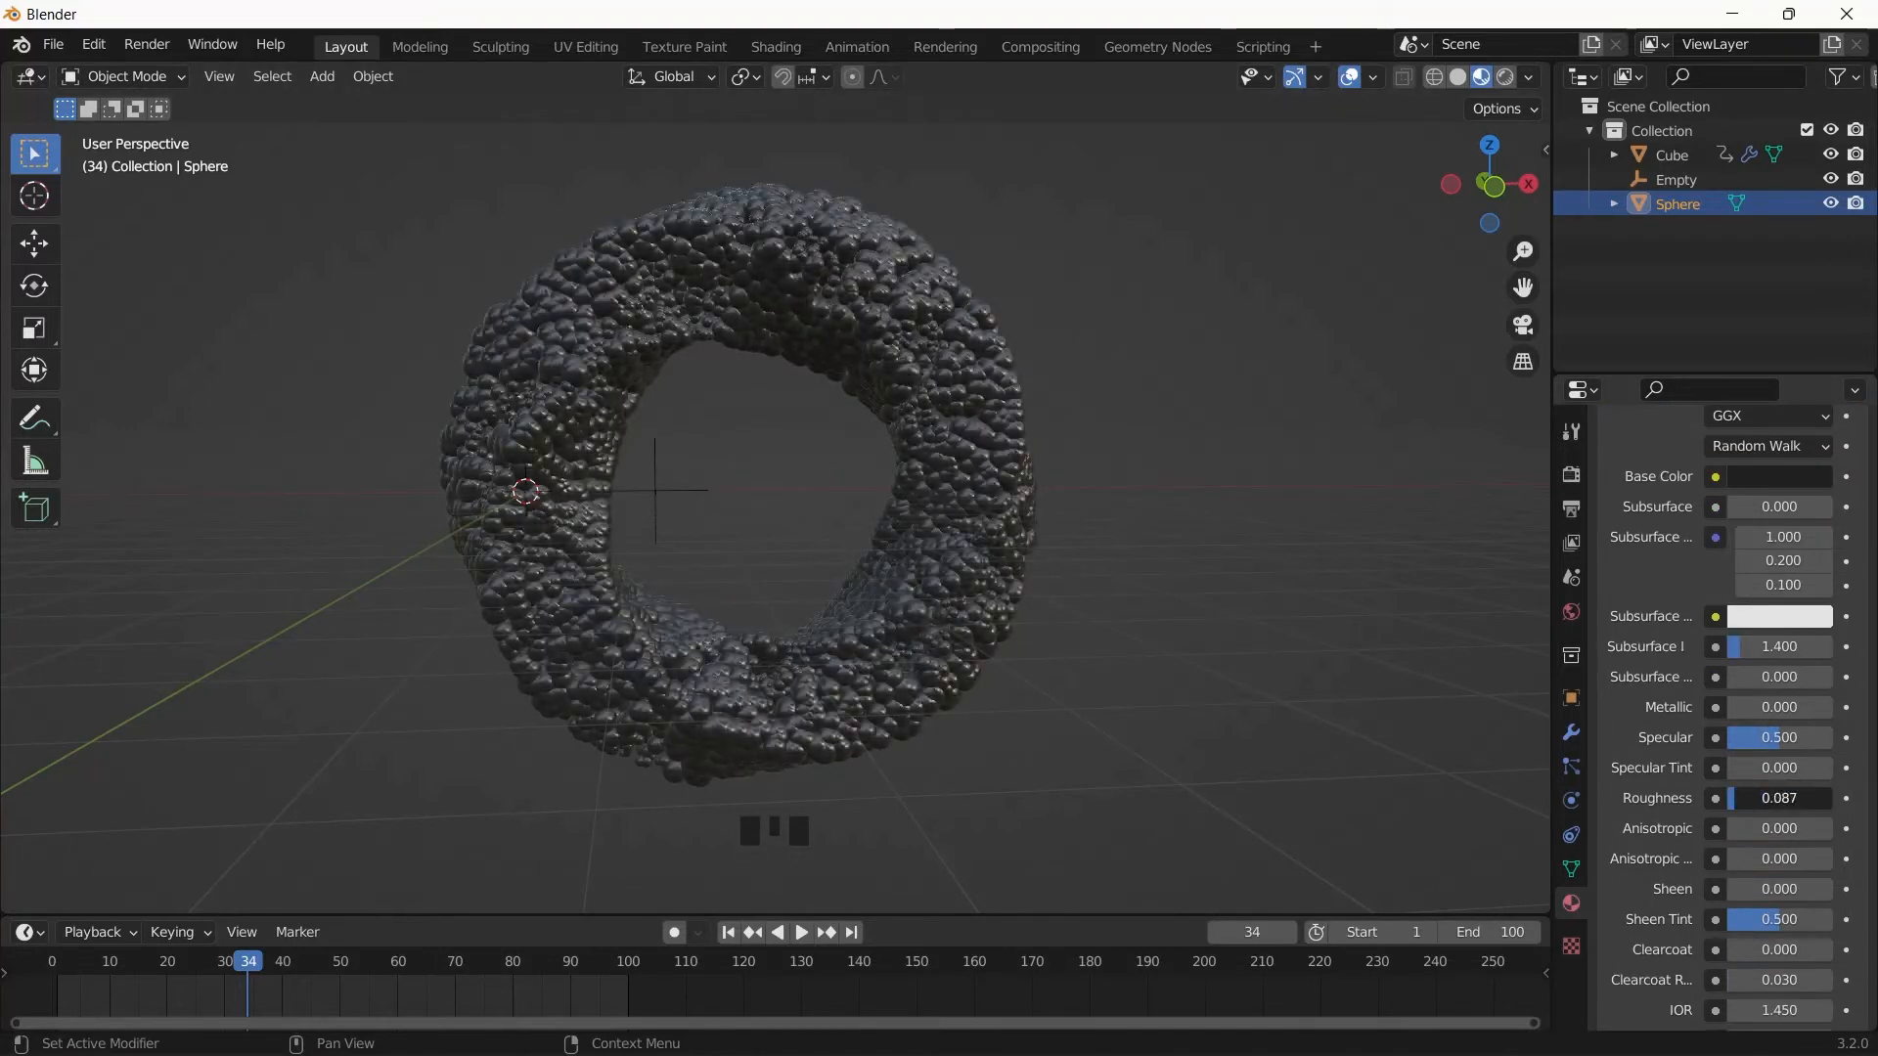
- Try a clearcoat of about 0.422 and a specular of about 0.041 on the Sphere material
scroll(1758, 859, down, 2)
drag(1759, 871, 1785, 879)
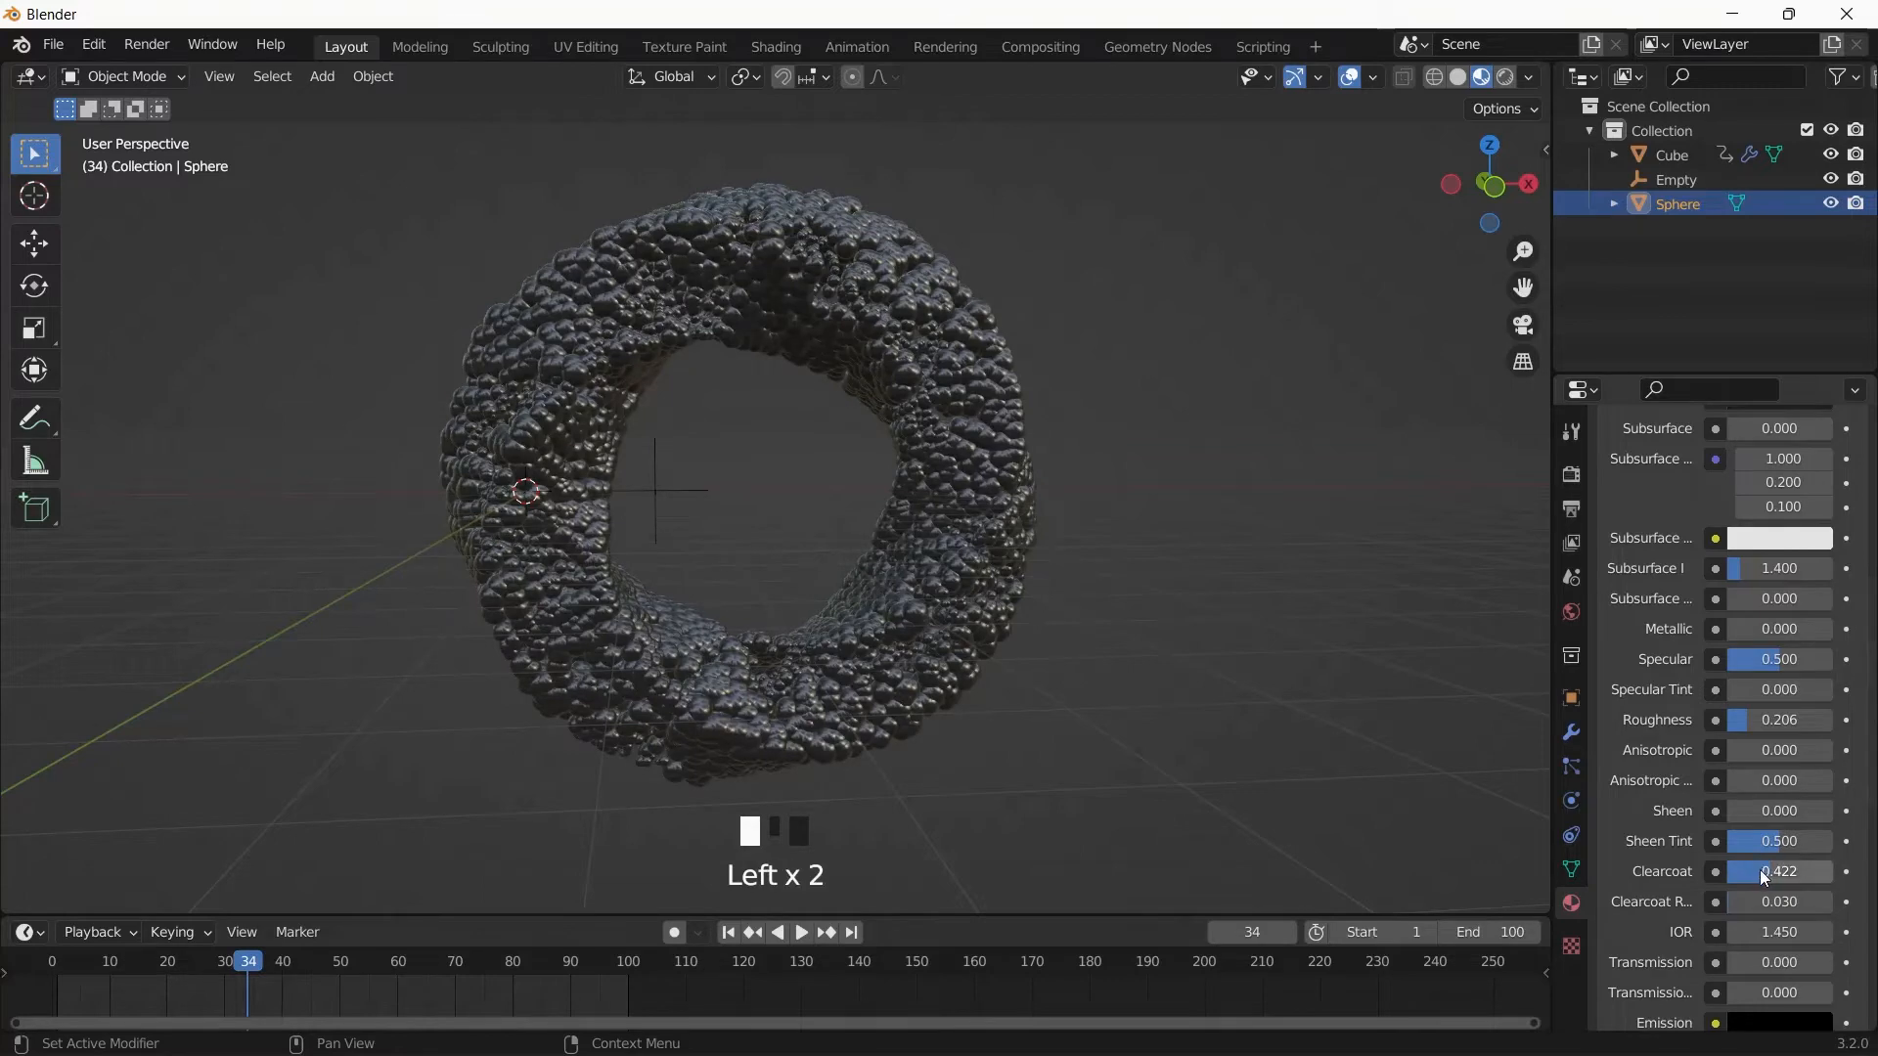
click(1770, 870)
scroll(1750, 714, up, 2)
mouse_move(1761, 738)
mouse_down()
mouse_move(1829, 737)
mouse_move(1759, 738)
mouse_up()
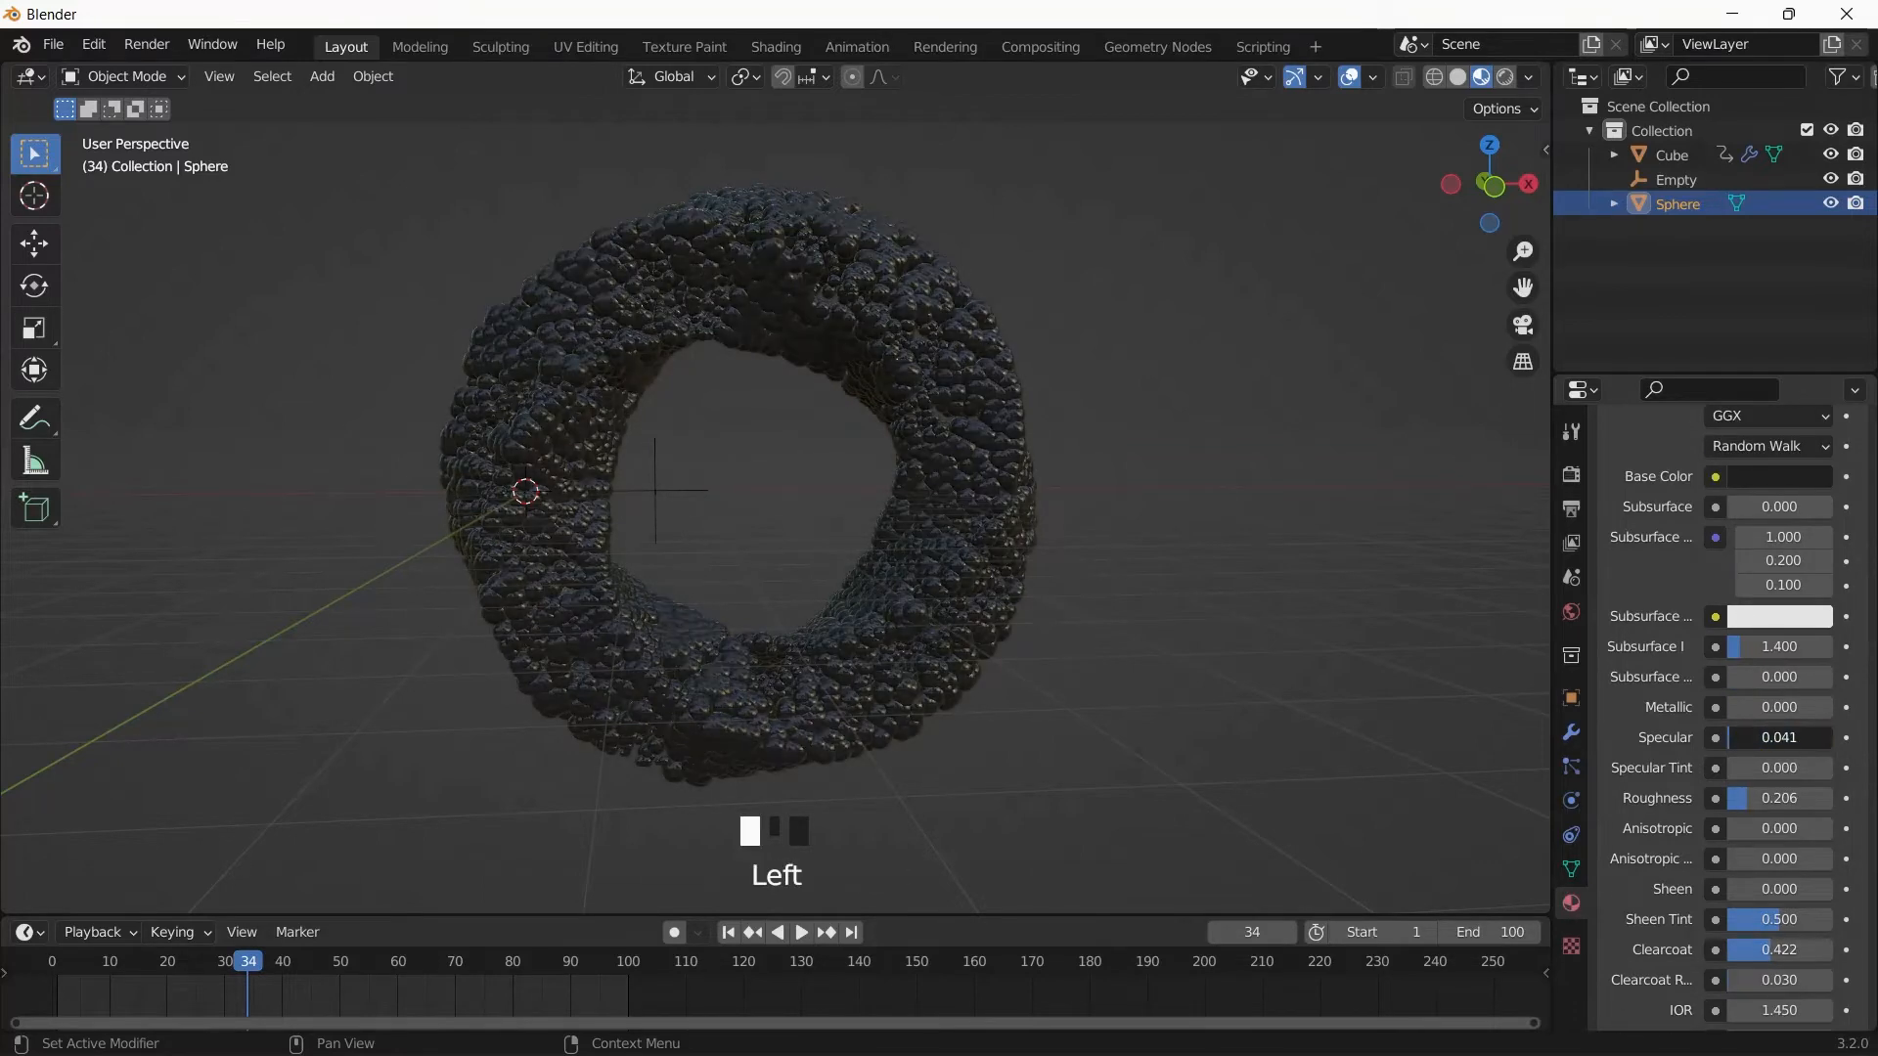
drag(1758, 738, 1751, 737)
- Set the Sphere material's clearcoat to about 0.248 and specular to about 0.298, playing the animation briefly to check the ring
middle_drag(743, 547, 882, 555)
key(space)
key(space)
drag(1775, 951, 1746, 950)
drag(1781, 738, 1765, 737)
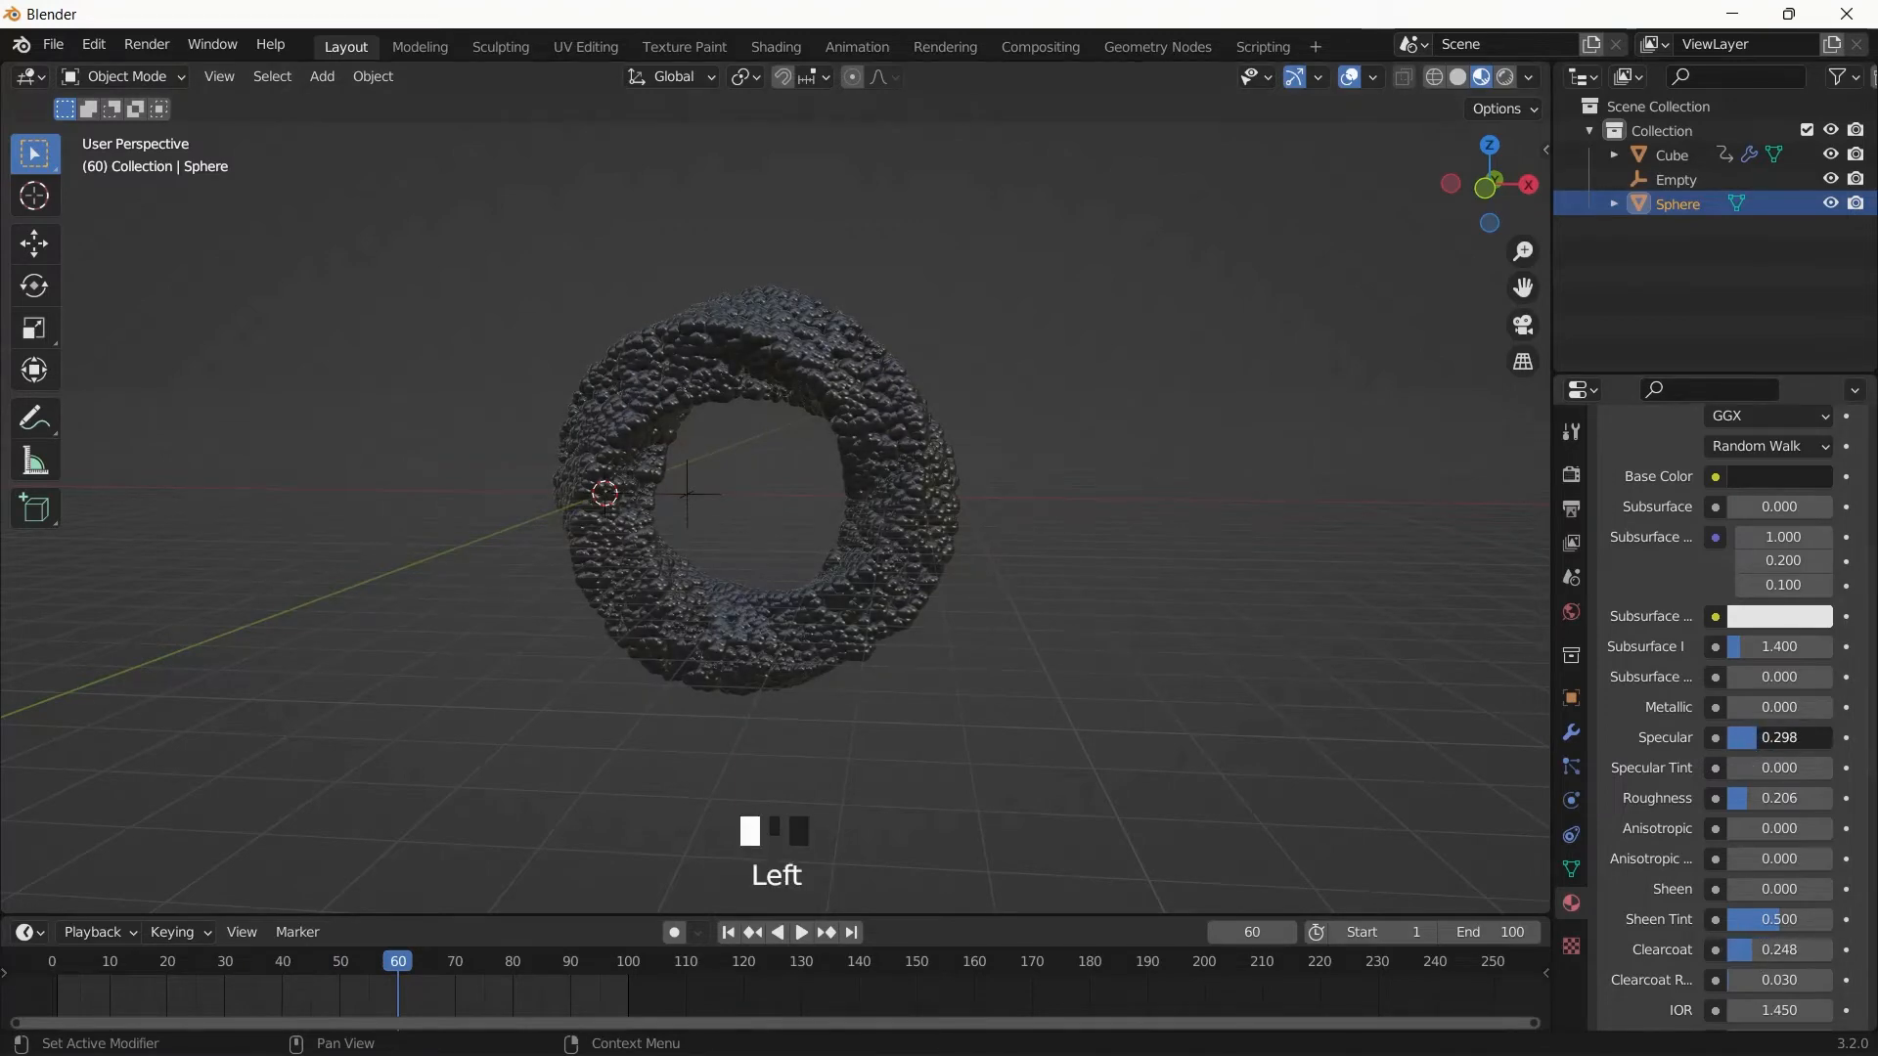
scroll(584, 493, up, 3)
middle_drag(584, 492, 706, 544)
drag(1778, 737, 1731, 738)
- Raise the Sphere material's metallic value to about 0.211 and check the ring from another angle
scroll(1727, 878, down, 4)
scroll(1733, 761, up, 2)
click(1778, 629)
drag(1778, 629, 1780, 629)
click(1780, 629)
middle_drag(978, 607, 865, 634)
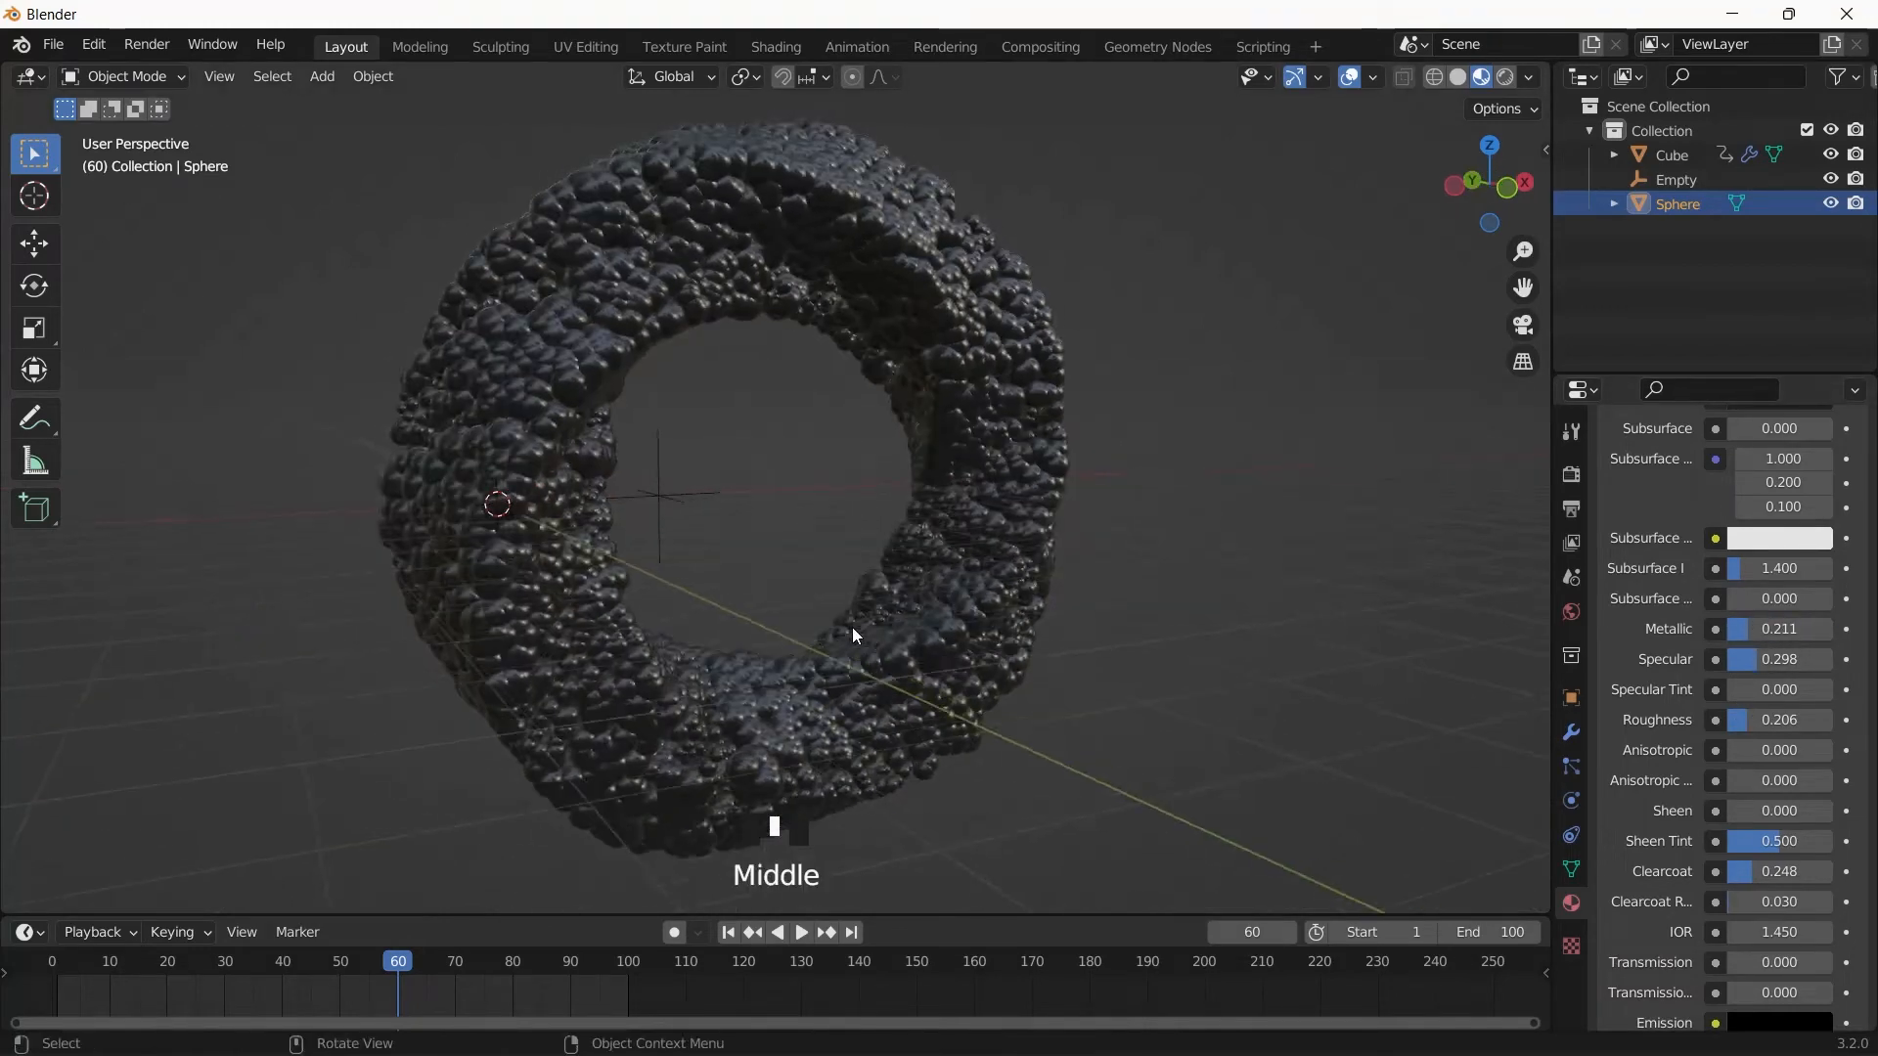
- In front view, add a plane and rotate it 90 degrees around X so it stands upright
scroll(827, 583, down, 2)
mouse_move(912, 477)
middle_down()
mouse_move(842, 473)
mouse_move(876, 474)
middle_up()
key(KP_1)
key(shift+a)
mouse_move(871, 468)
click(989, 467)
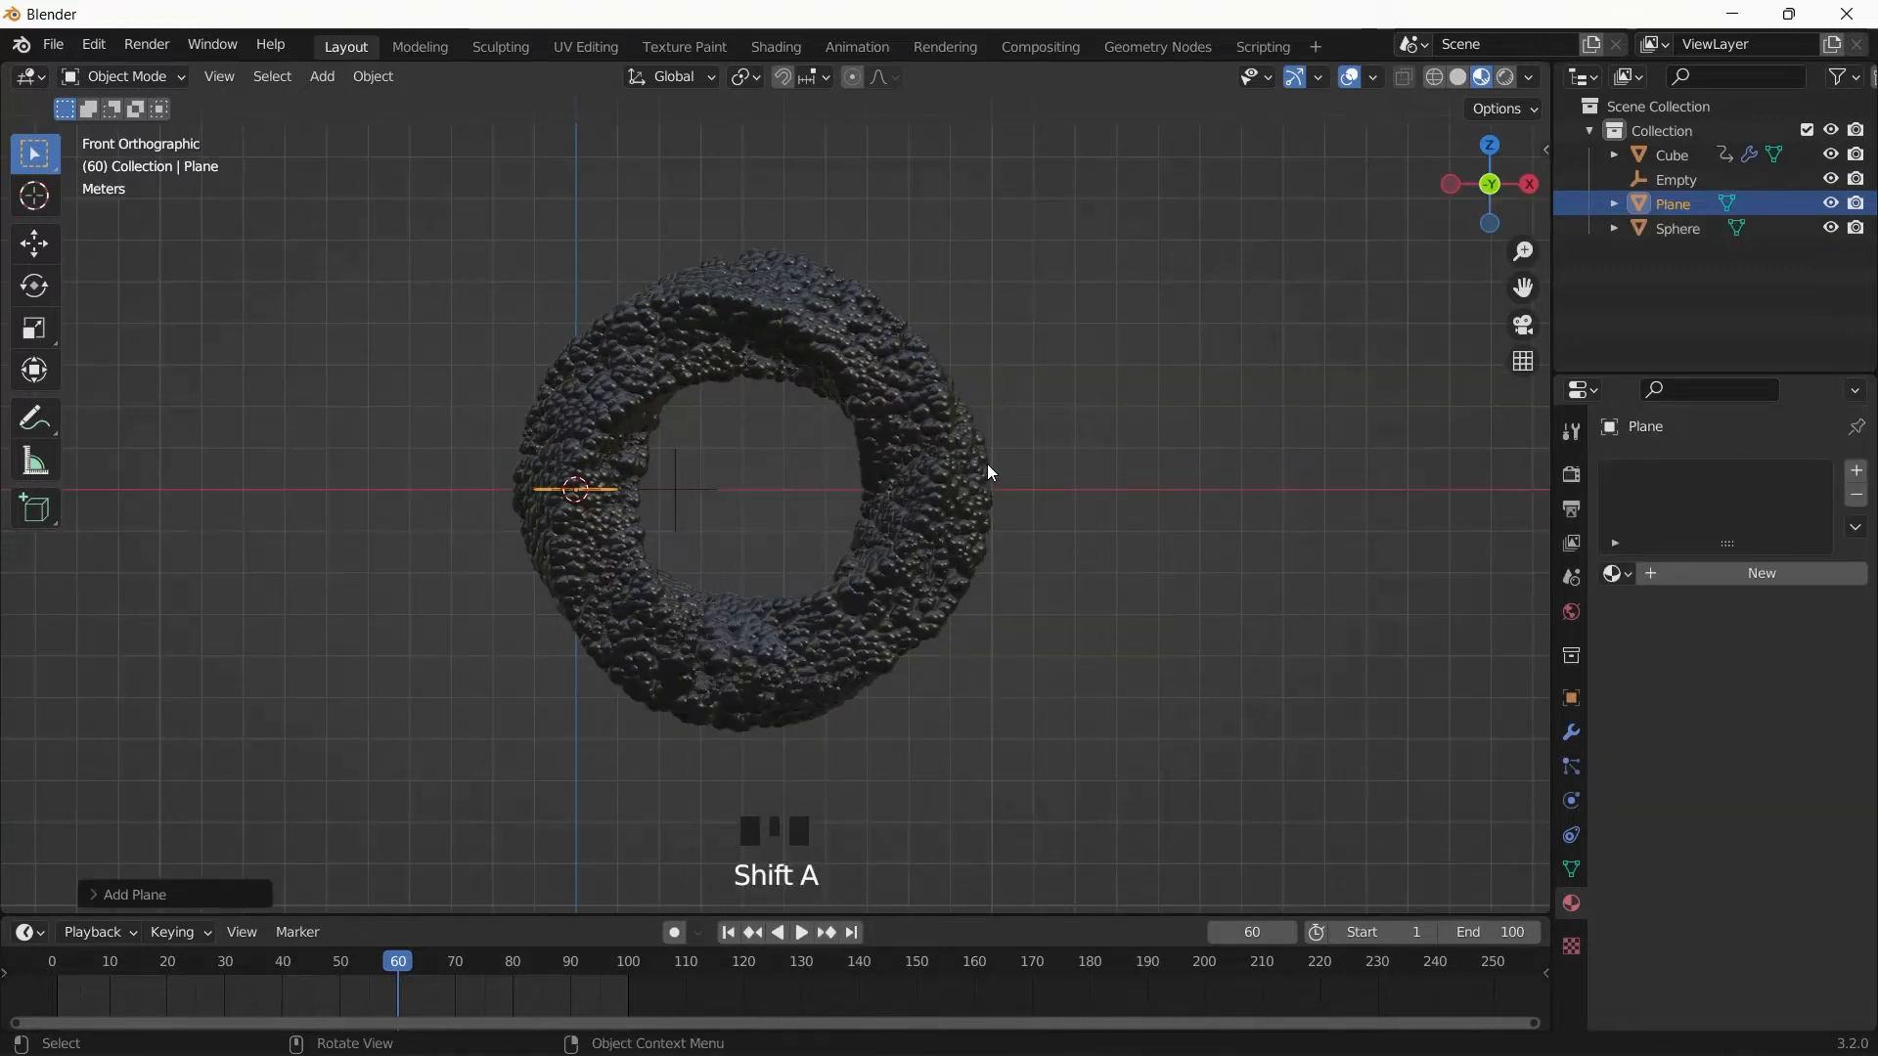
text(rx90)
key(Return)
- Center the plane on the ring along X and scale it up into a large backdrop
key(g)
key(x)
click(1152, 460)
key(s)
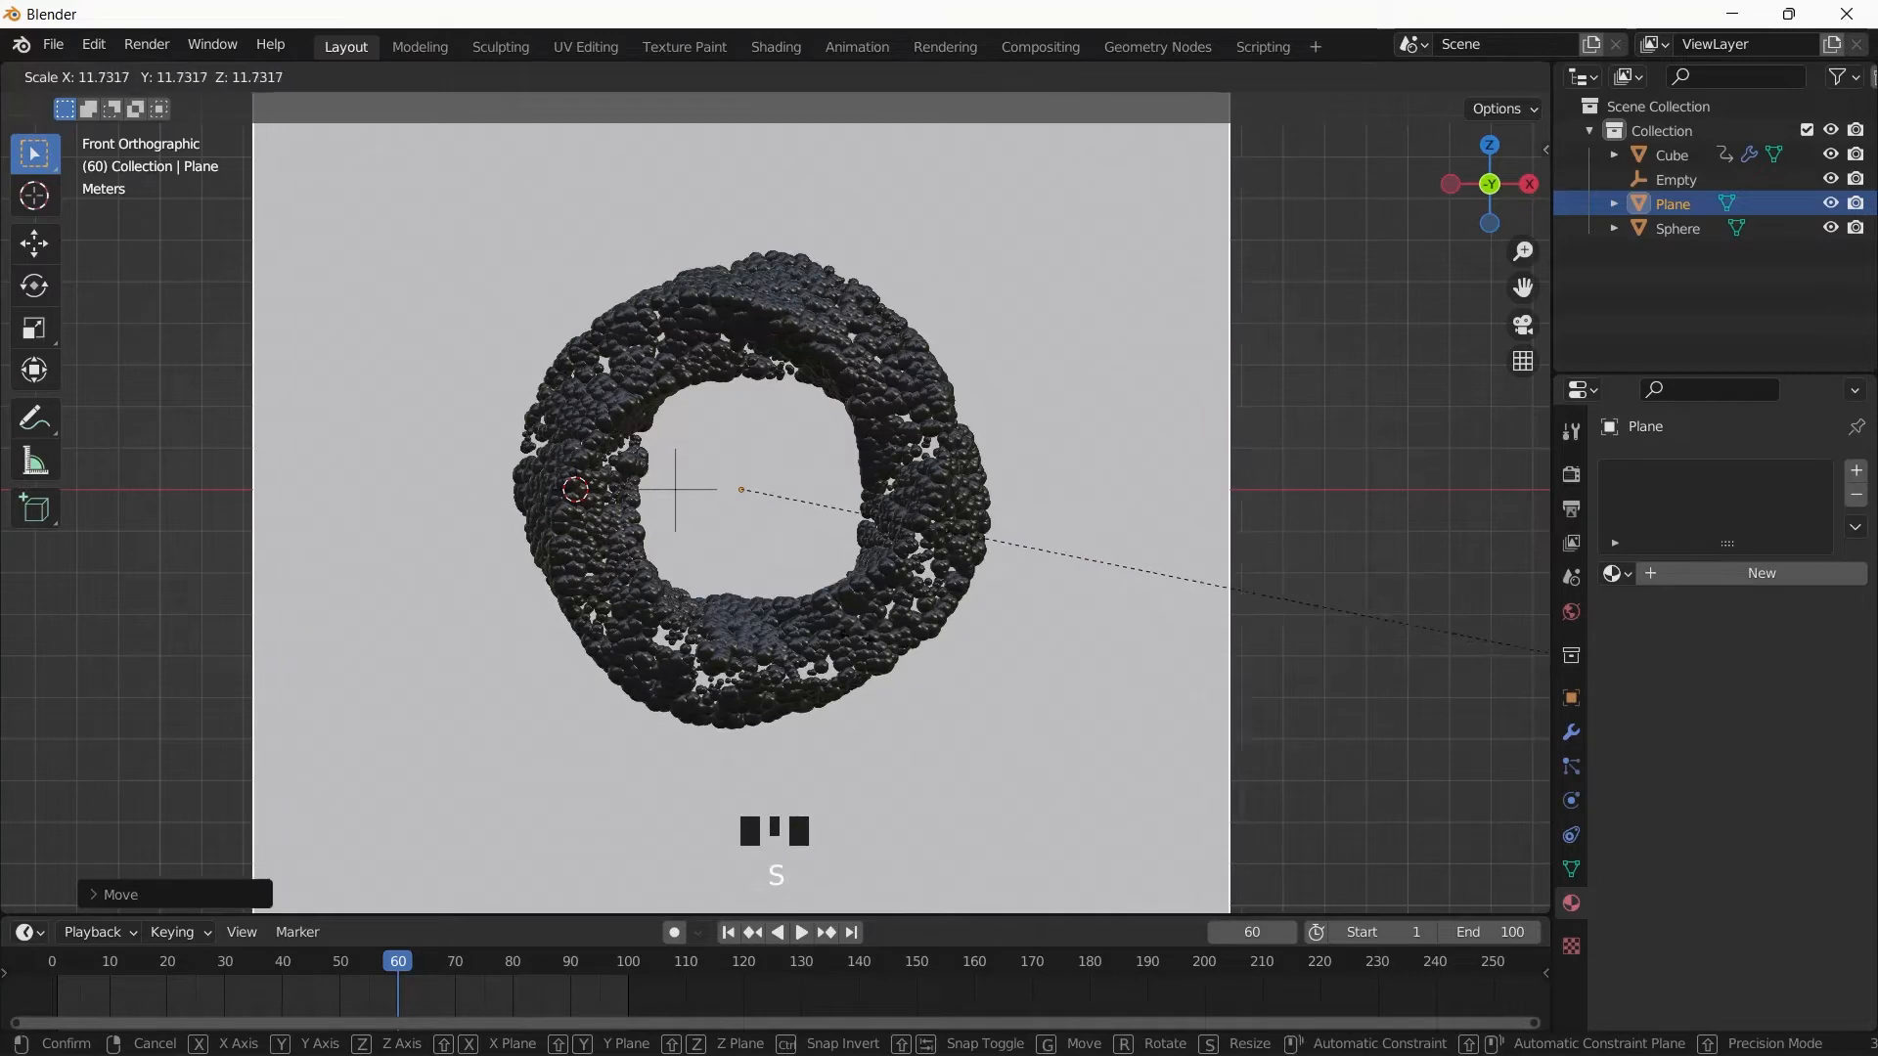
click(1352, 661)
scroll(755, 611, down, 4)
middle_drag(755, 610, 824, 657)
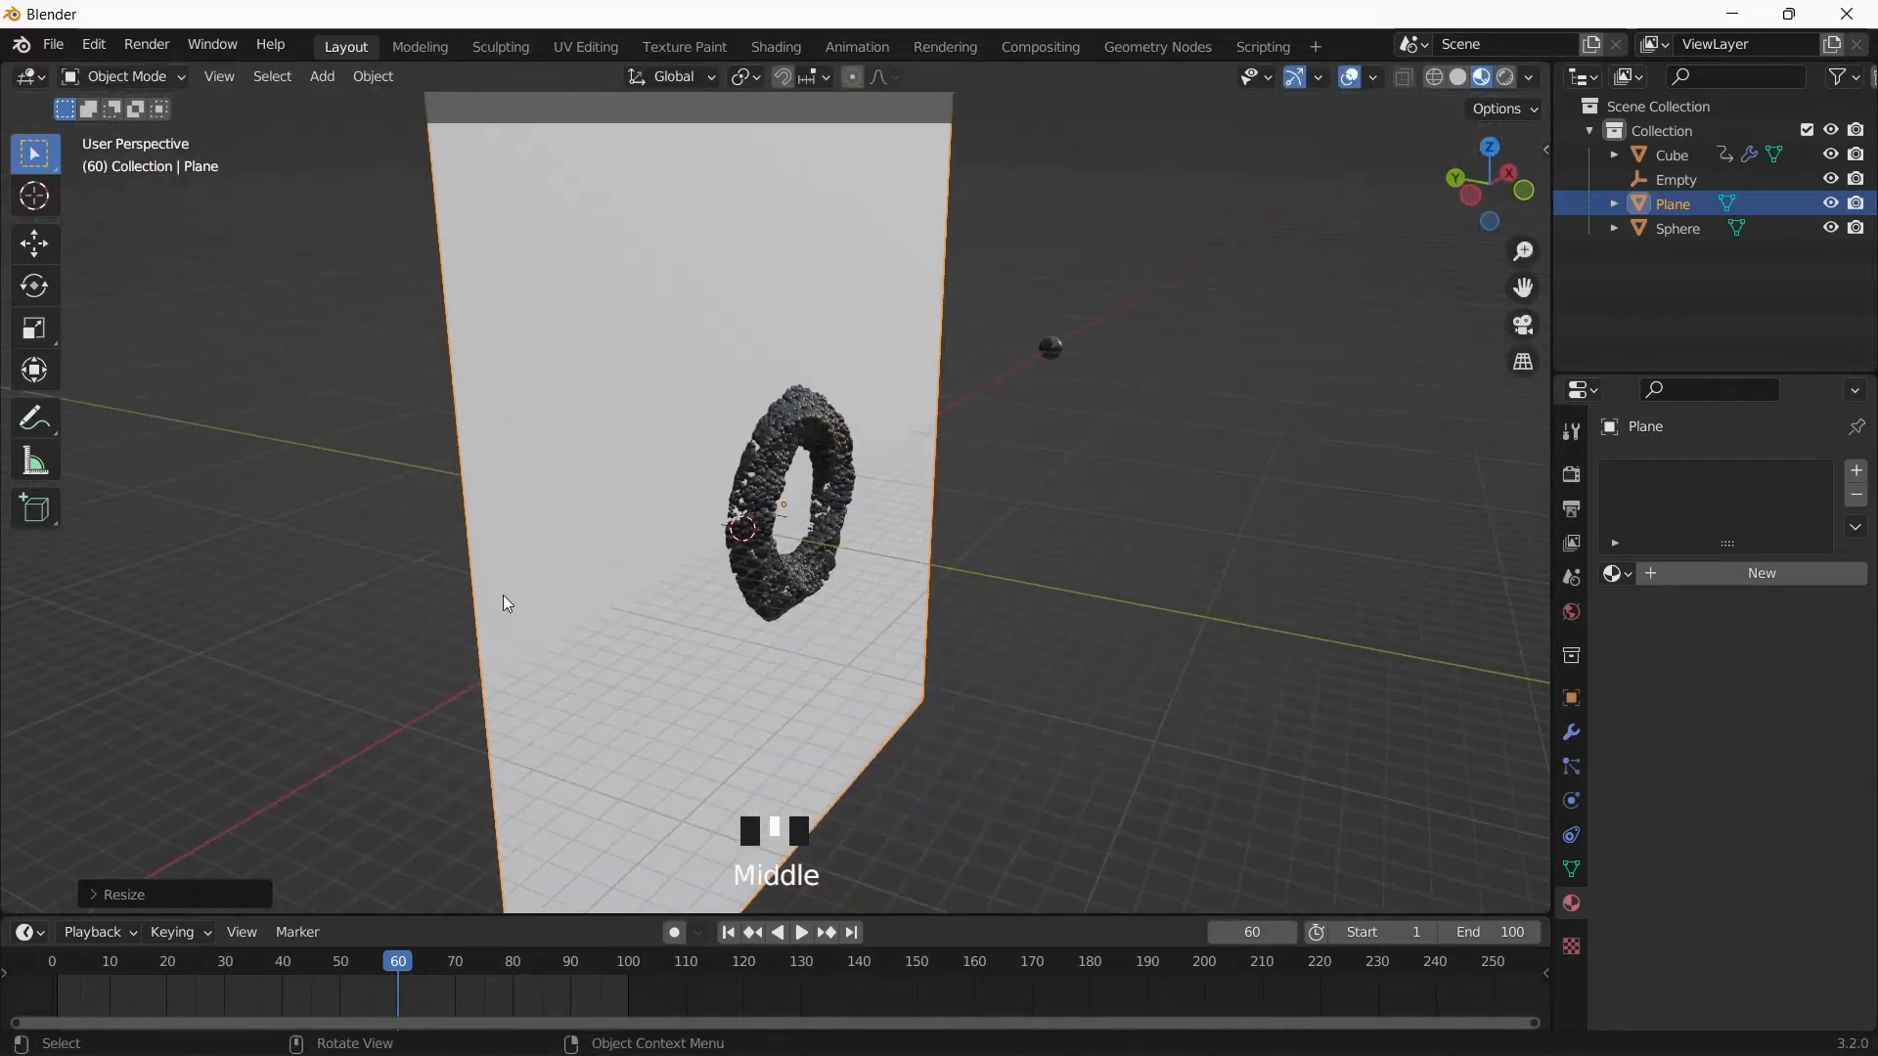
- Create a new material named BG on the backdrop plane and darken its base color to near black
click(1677, 574)
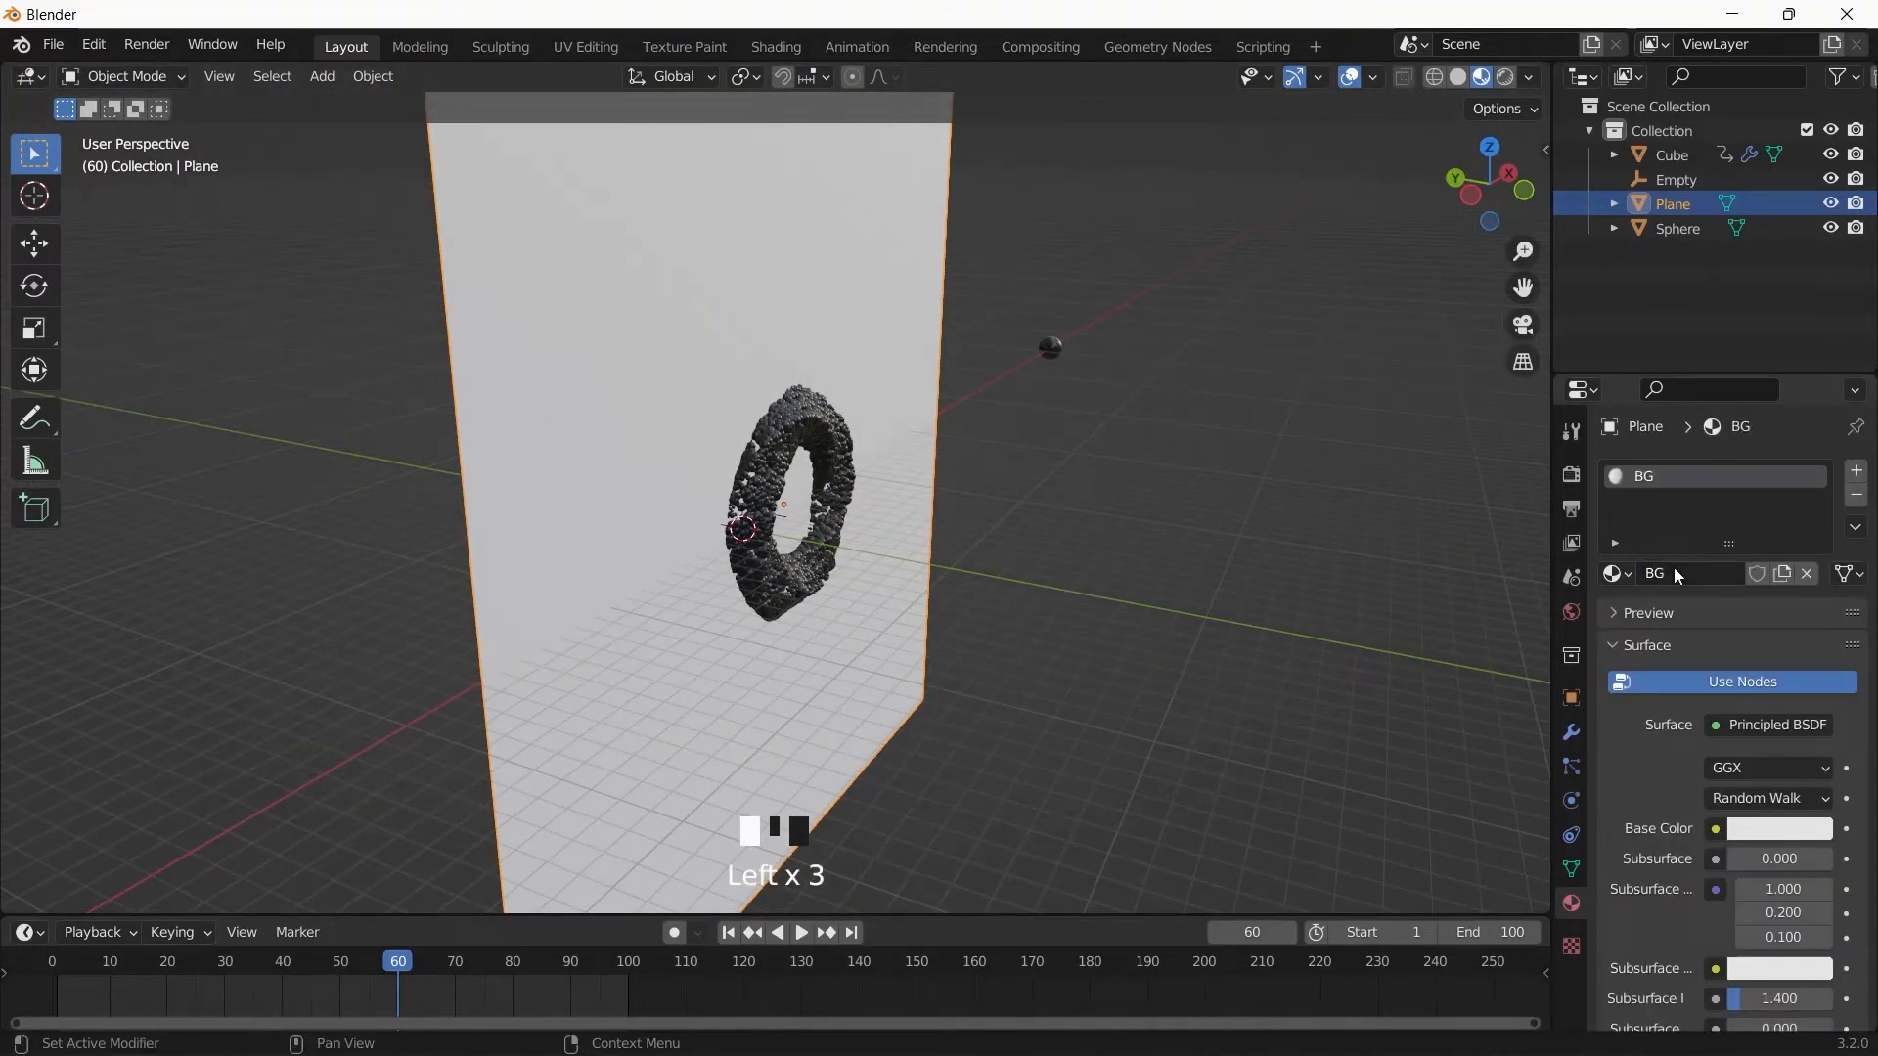
click(1799, 829)
drag(1814, 594, 1813, 609)
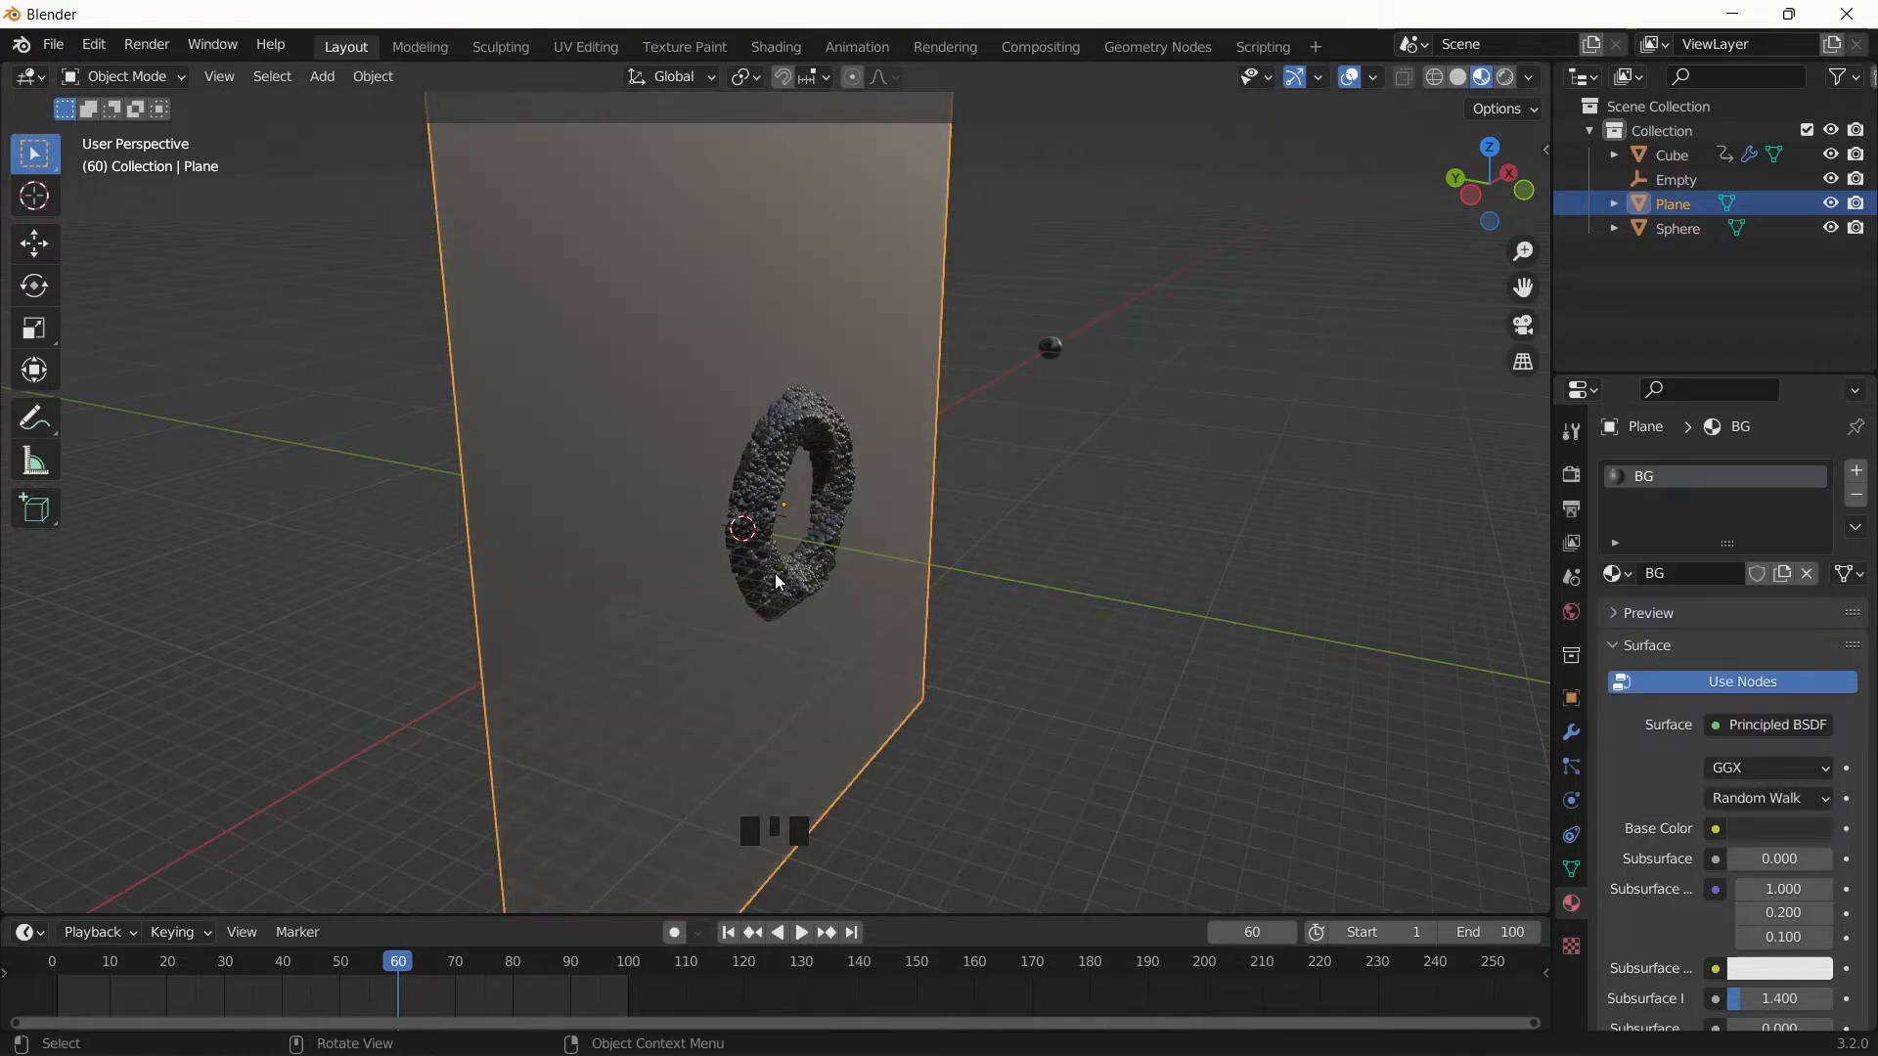
click(1781, 828)
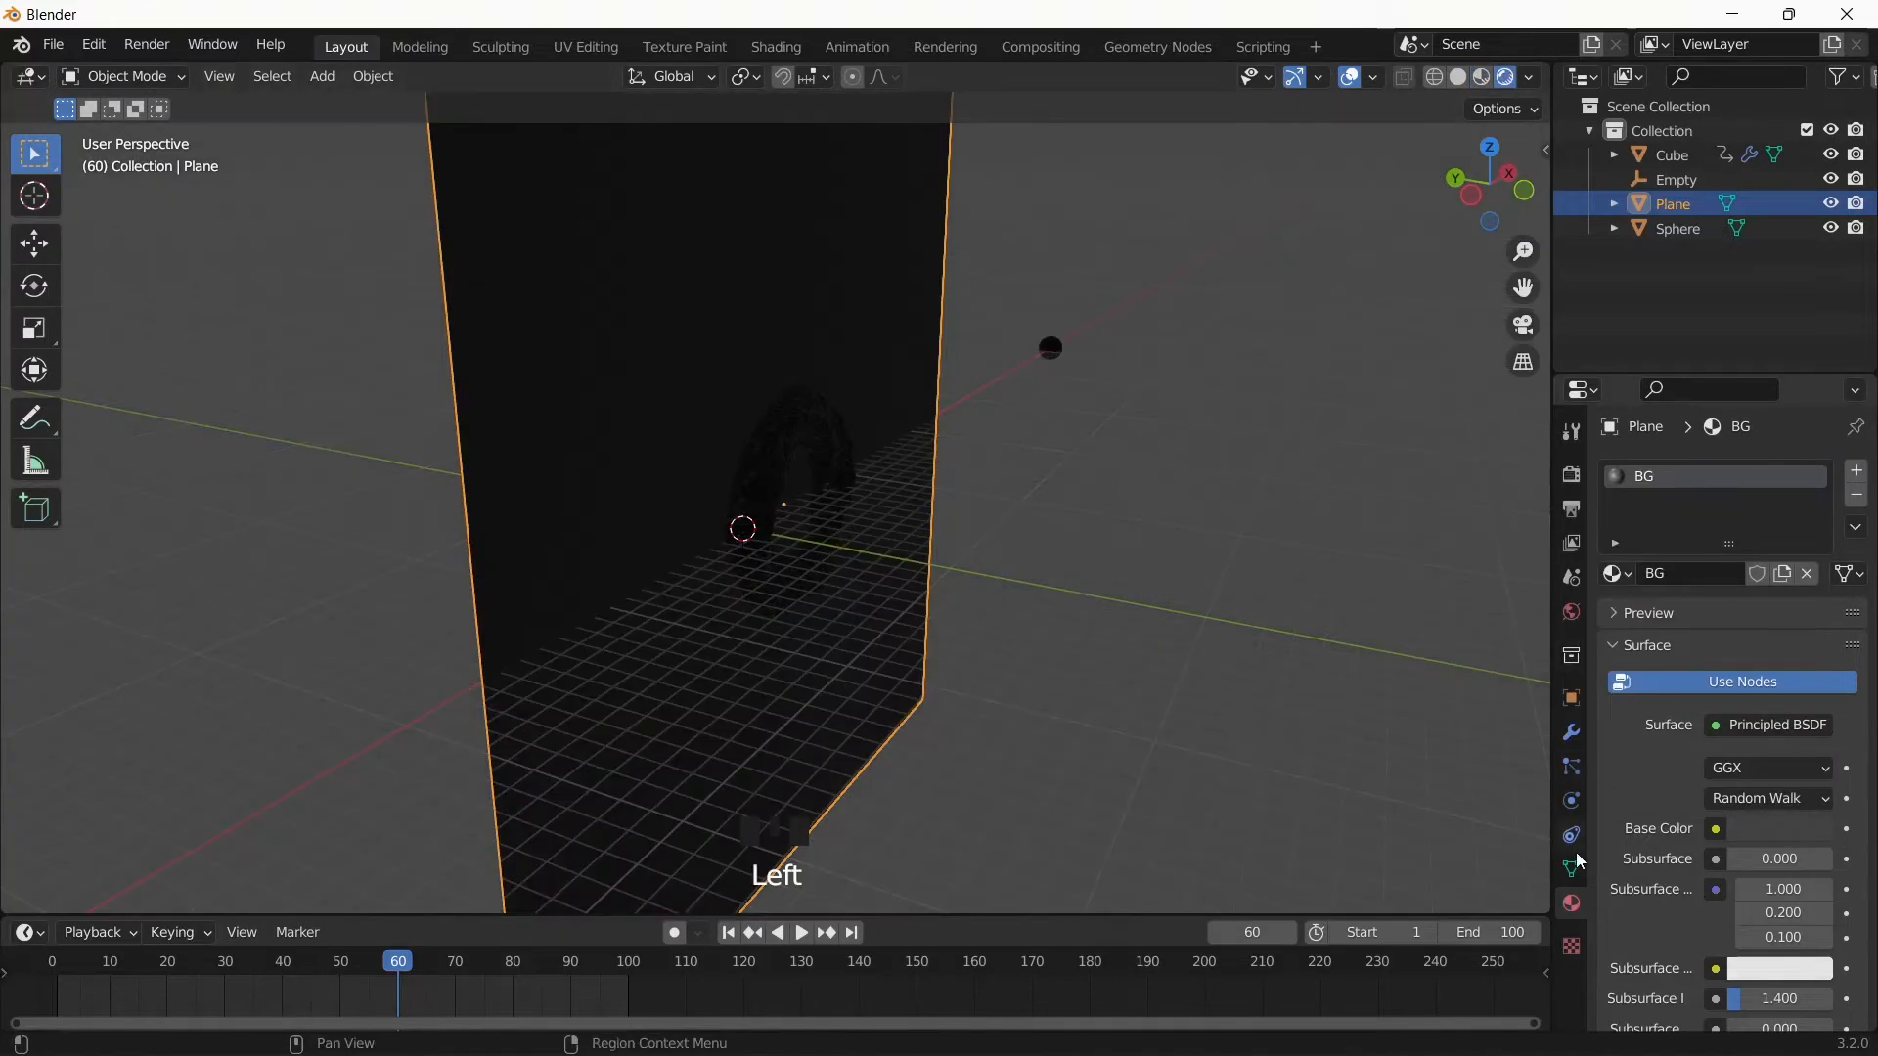
- Set the world background color to black
click(1098, 698)
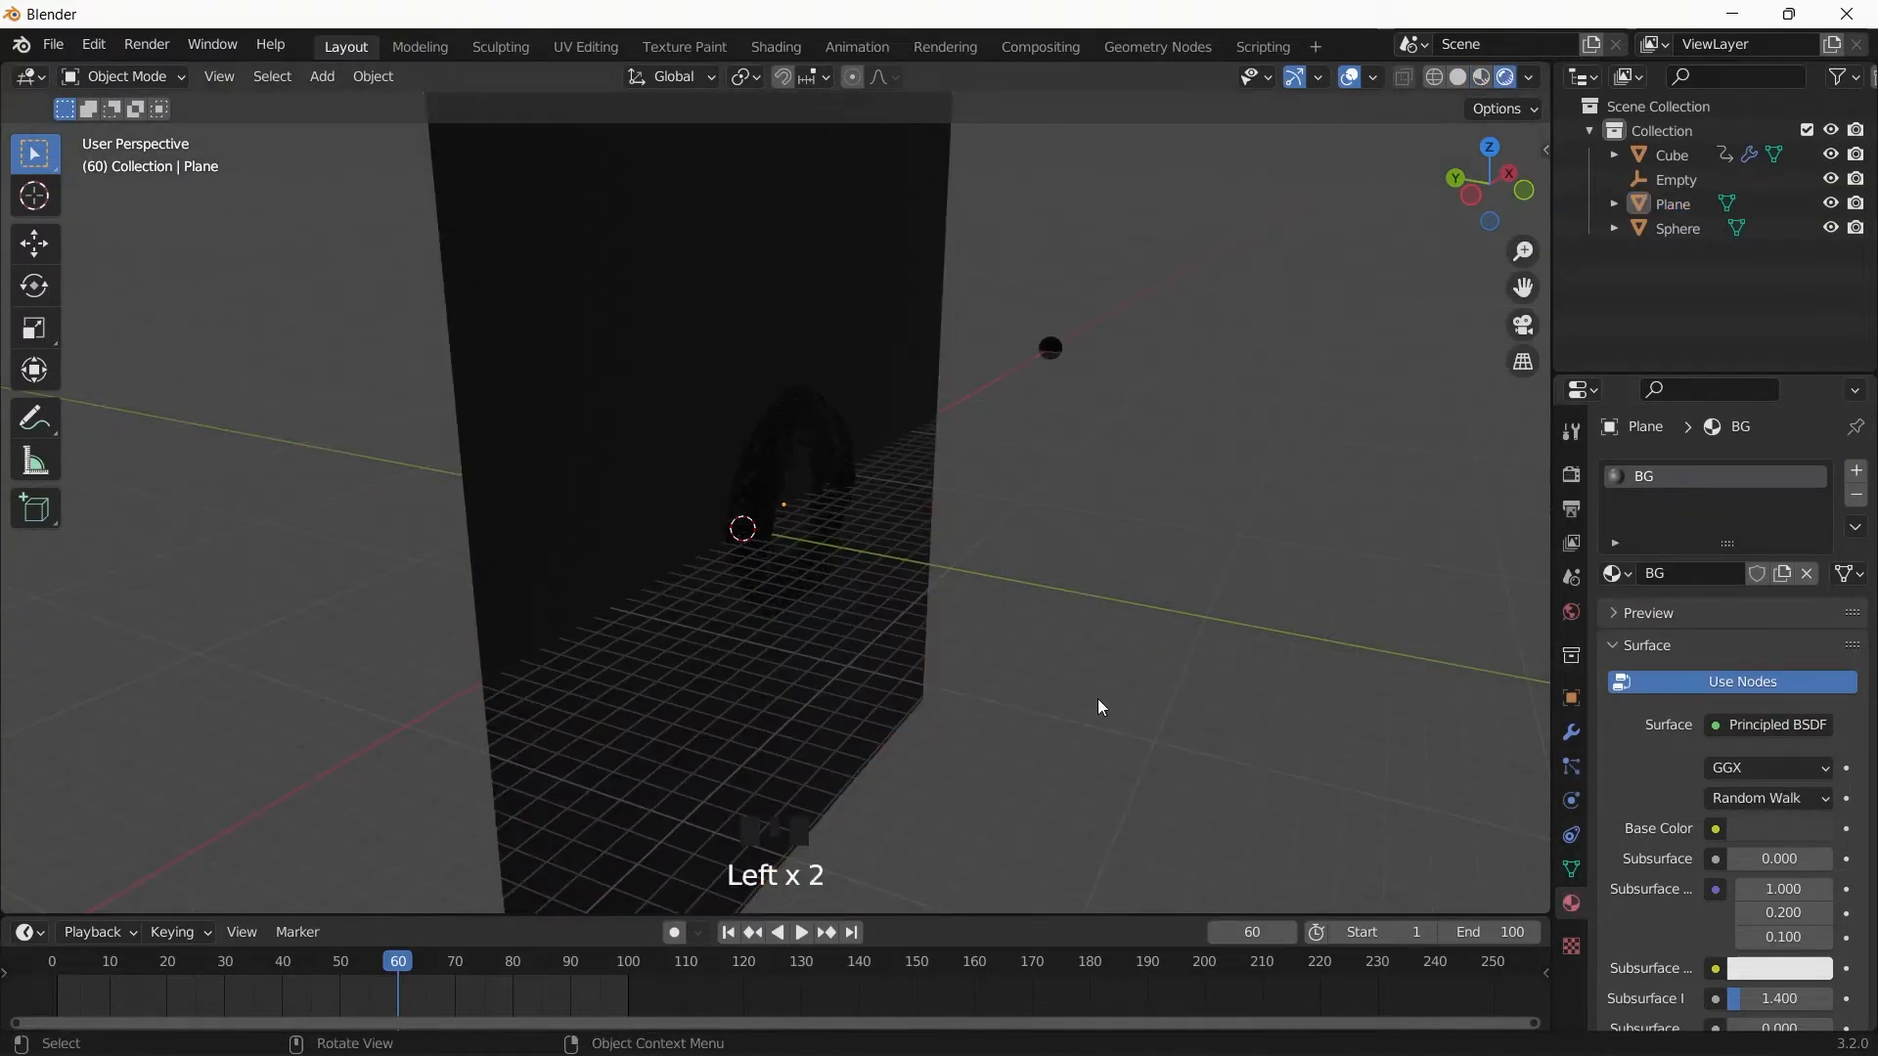
click(1571, 611)
click(1780, 633)
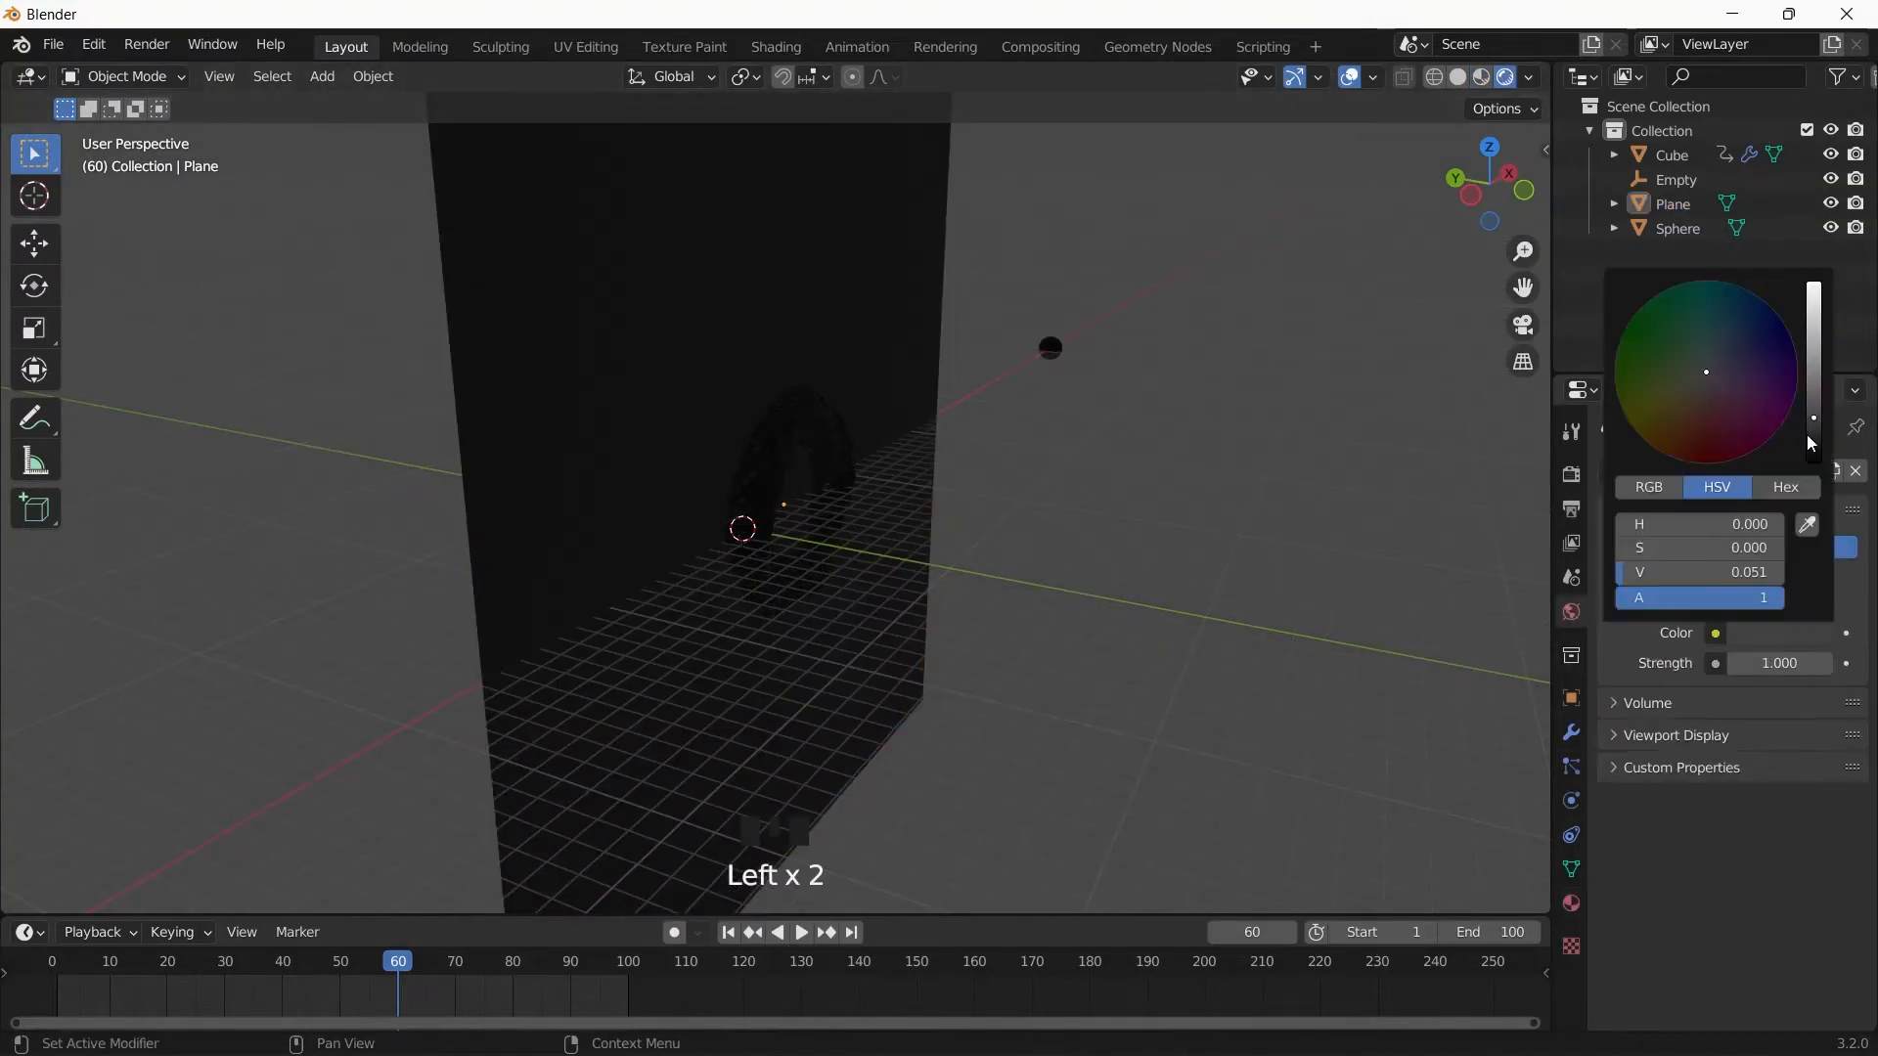
- Add an area light and raise it about 16.7 m along the Z axis
middle_drag(1095, 528, 849, 457)
scroll(849, 458, up, 2)
shift+middle_drag(1006, 331, 1012, 460)
middle_drag(1025, 645, 1031, 613)
key(shift+a)
mouse_move(846, 836)
click(1024, 916)
key(g)
key(z)
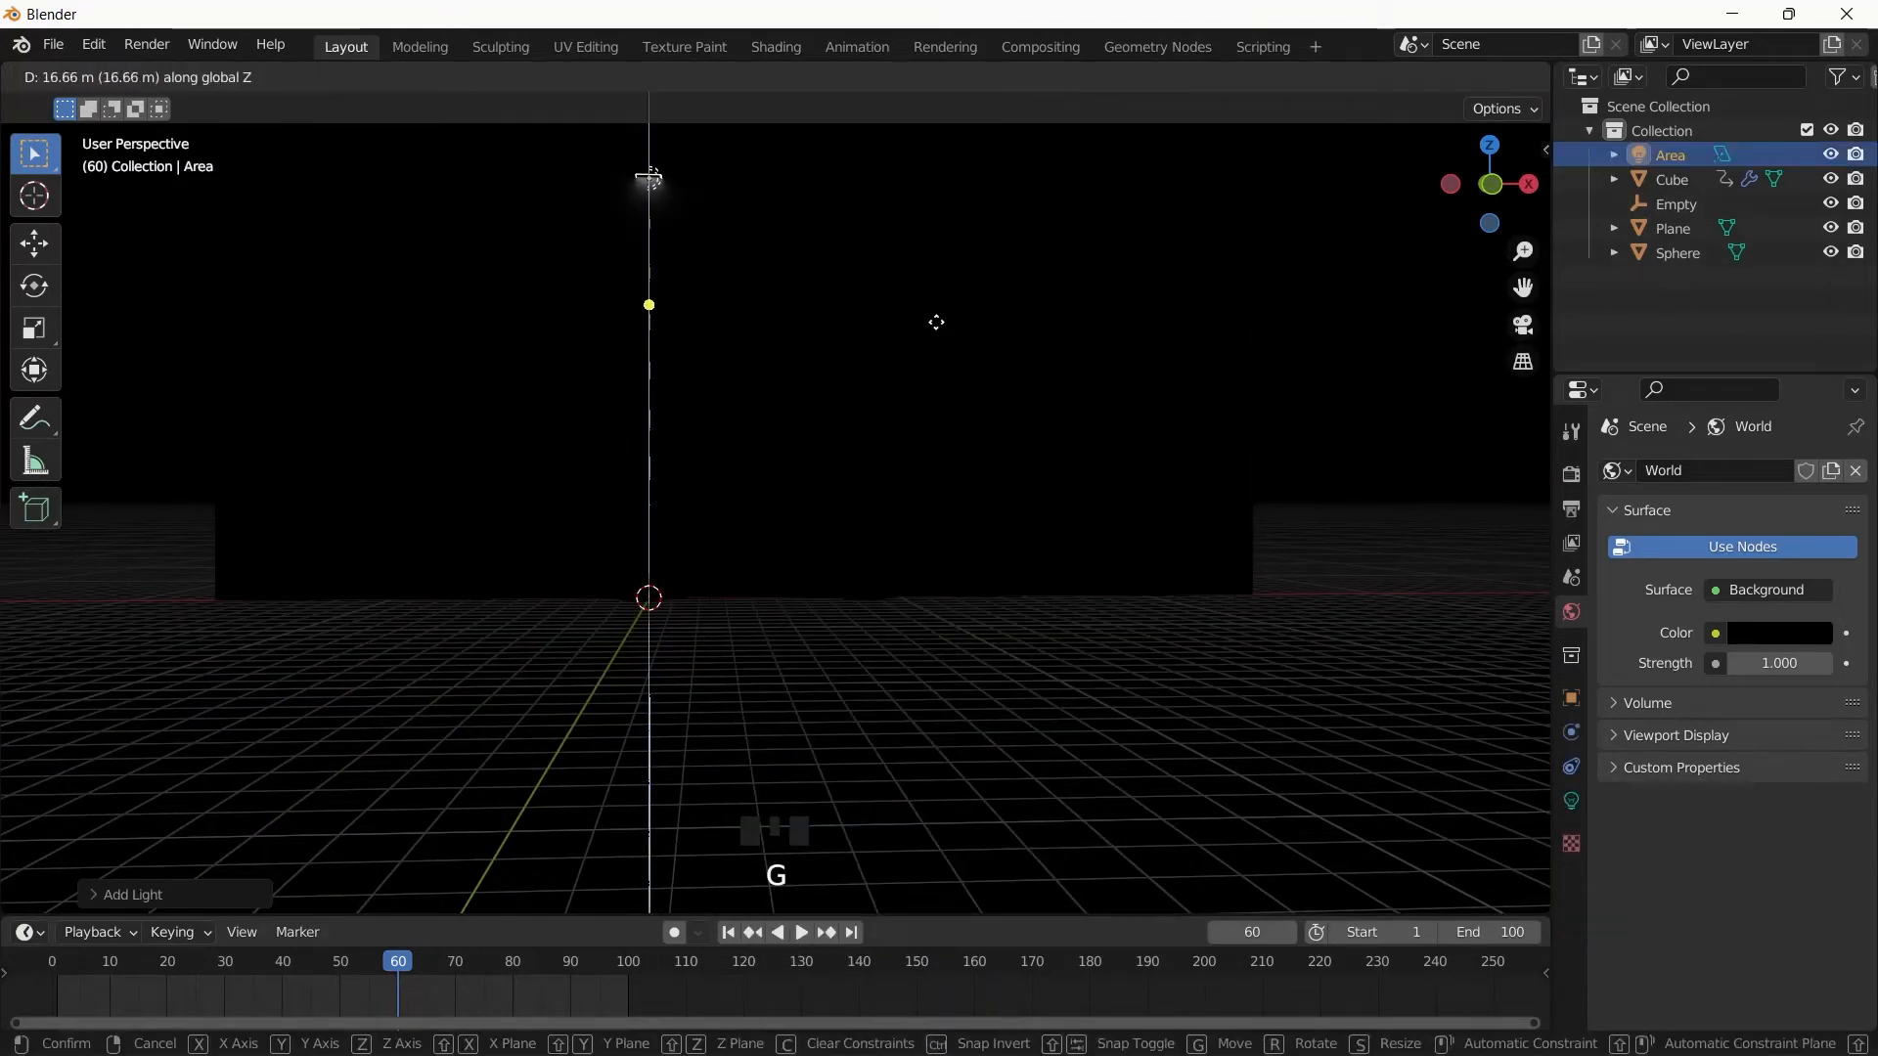
click(936, 322)
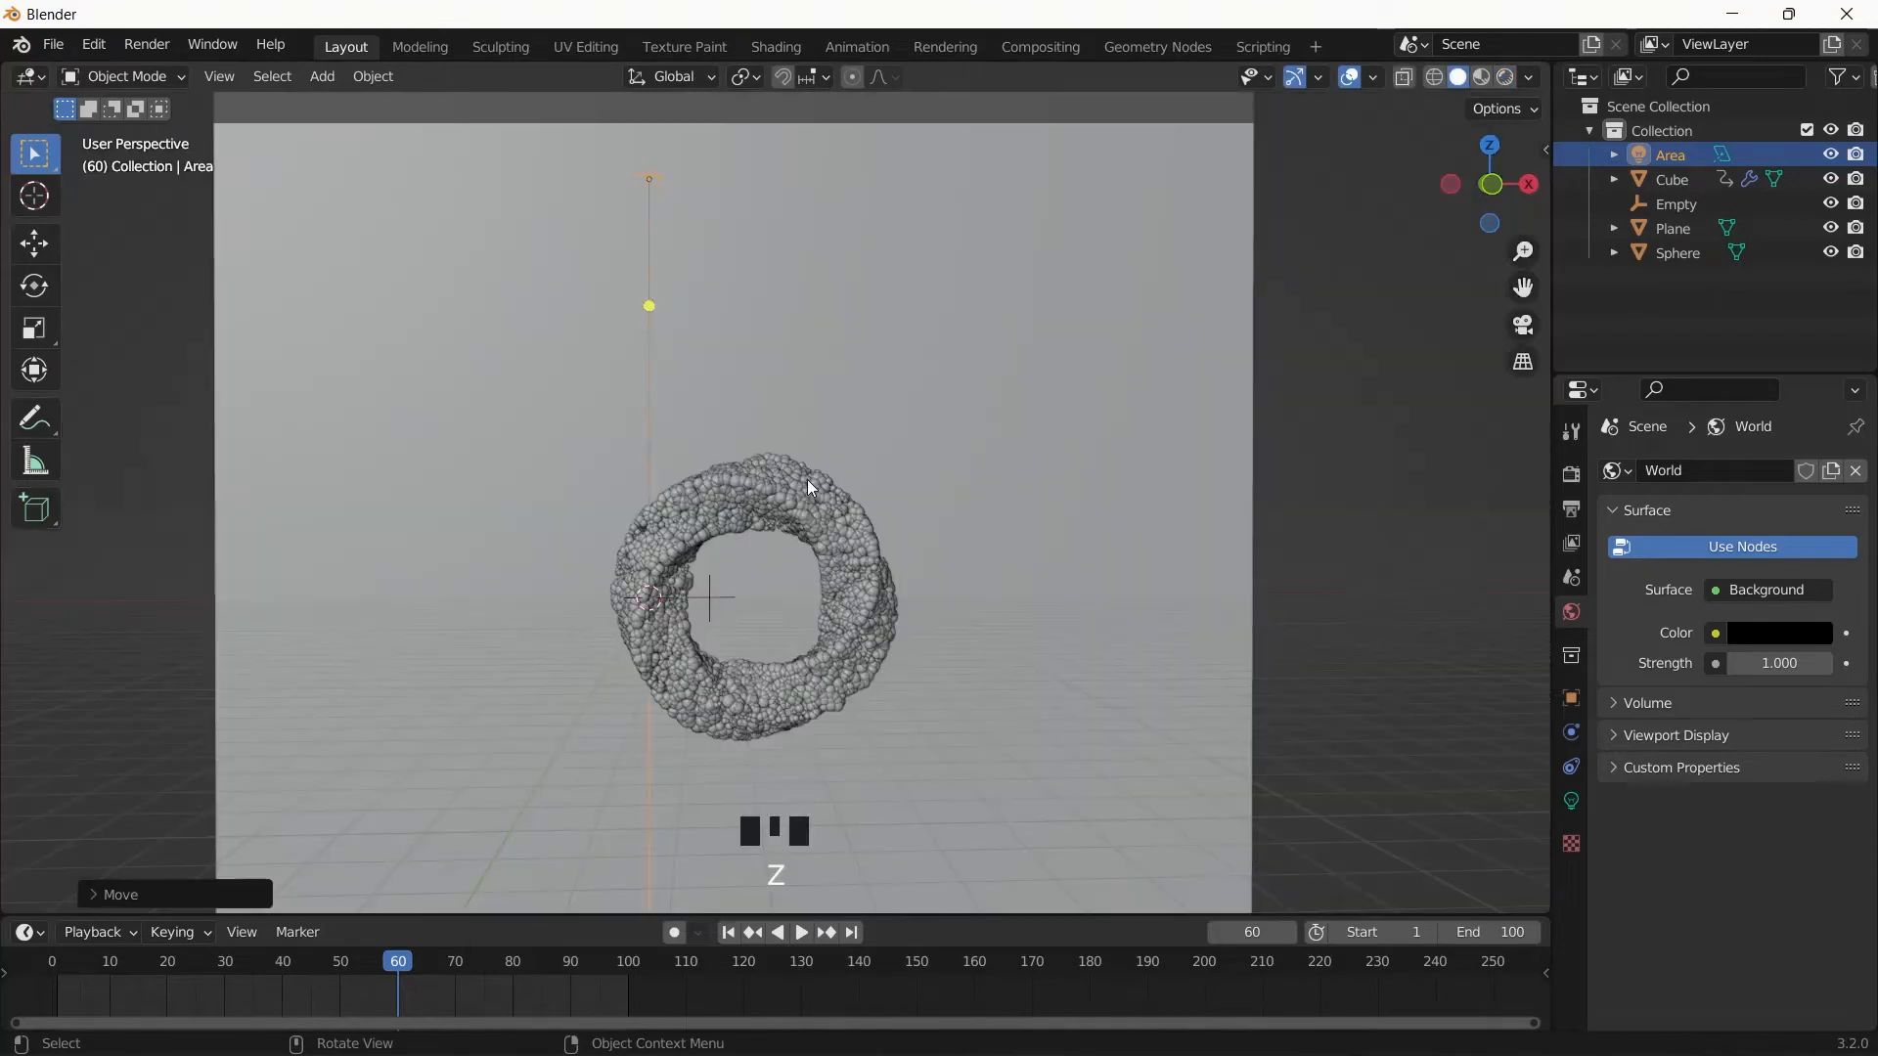
- Lower the area light along Z and shift it along X until it sits over the ring's center
key(g)
key(z)
click(829, 647)
key(g)
key(x)
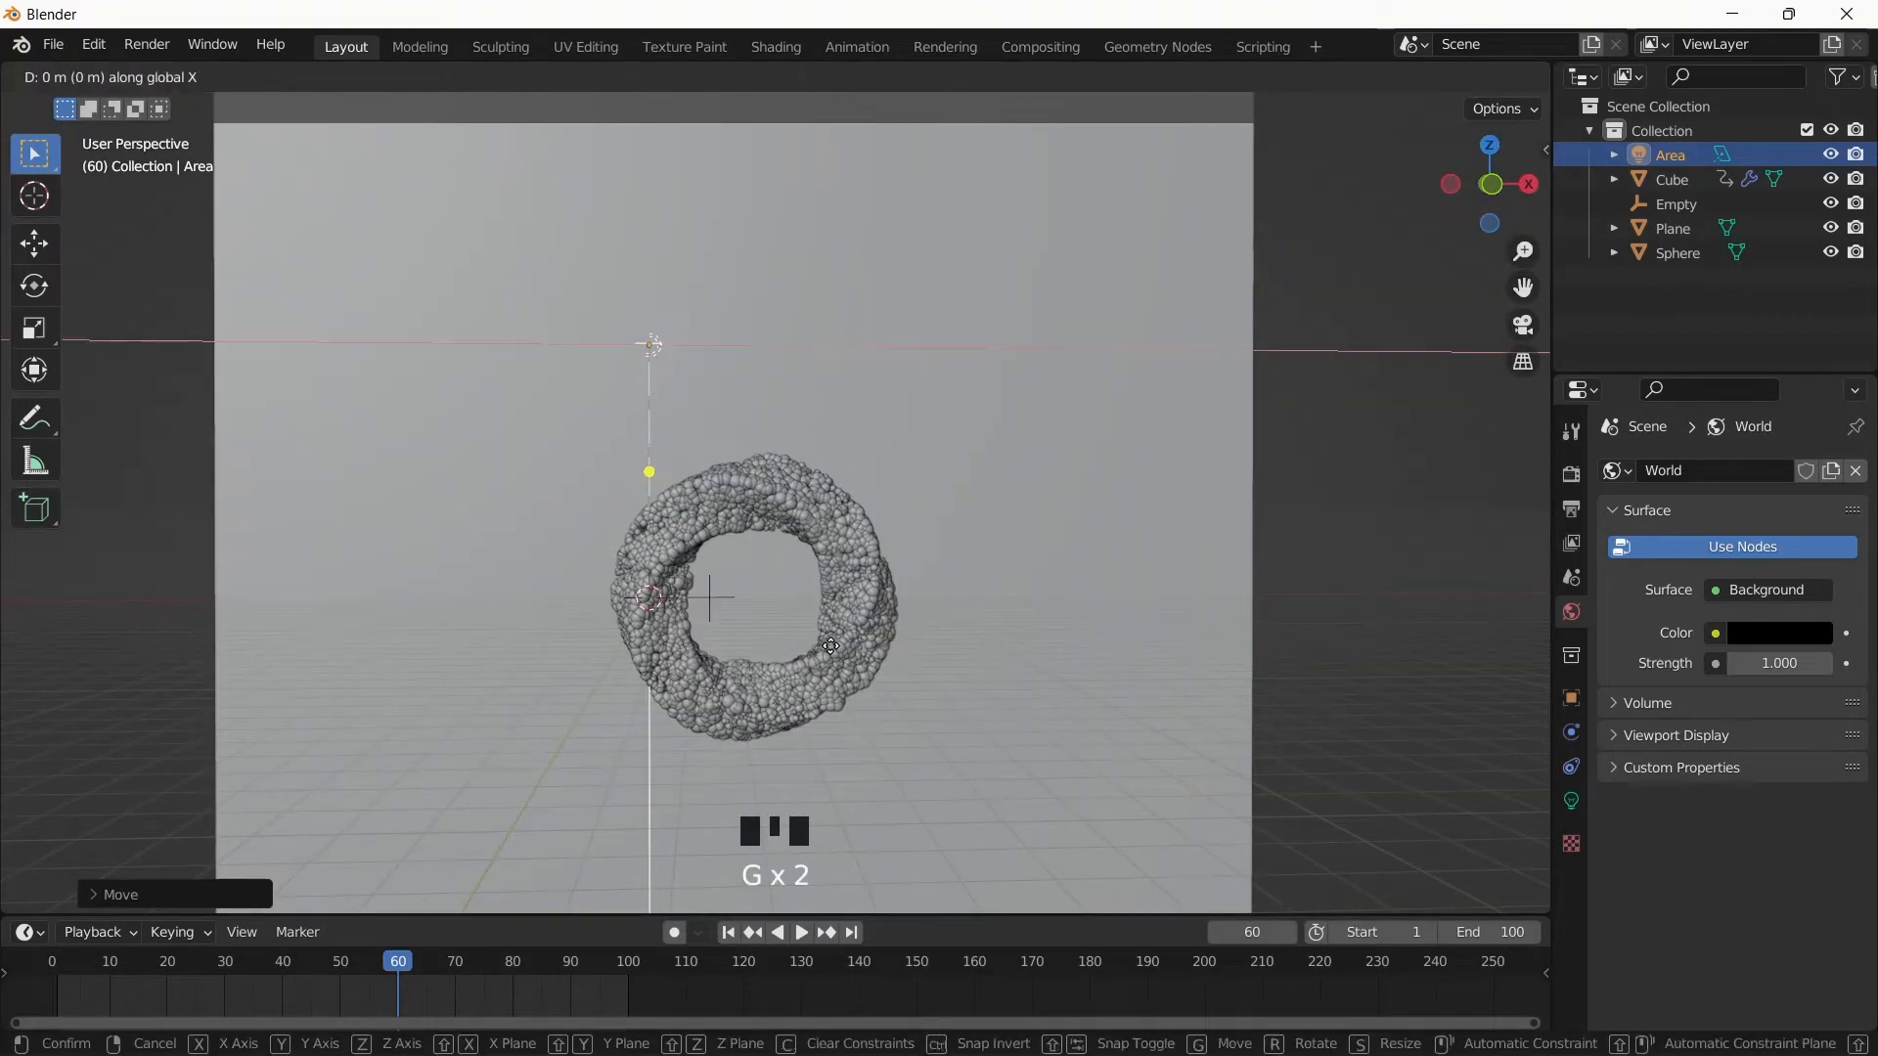
click(933, 601)
- In front view, fine-tune the area light's position above the ring and scale it up to roughly the ring's width
middle_click(807, 510)
key(KP_1)
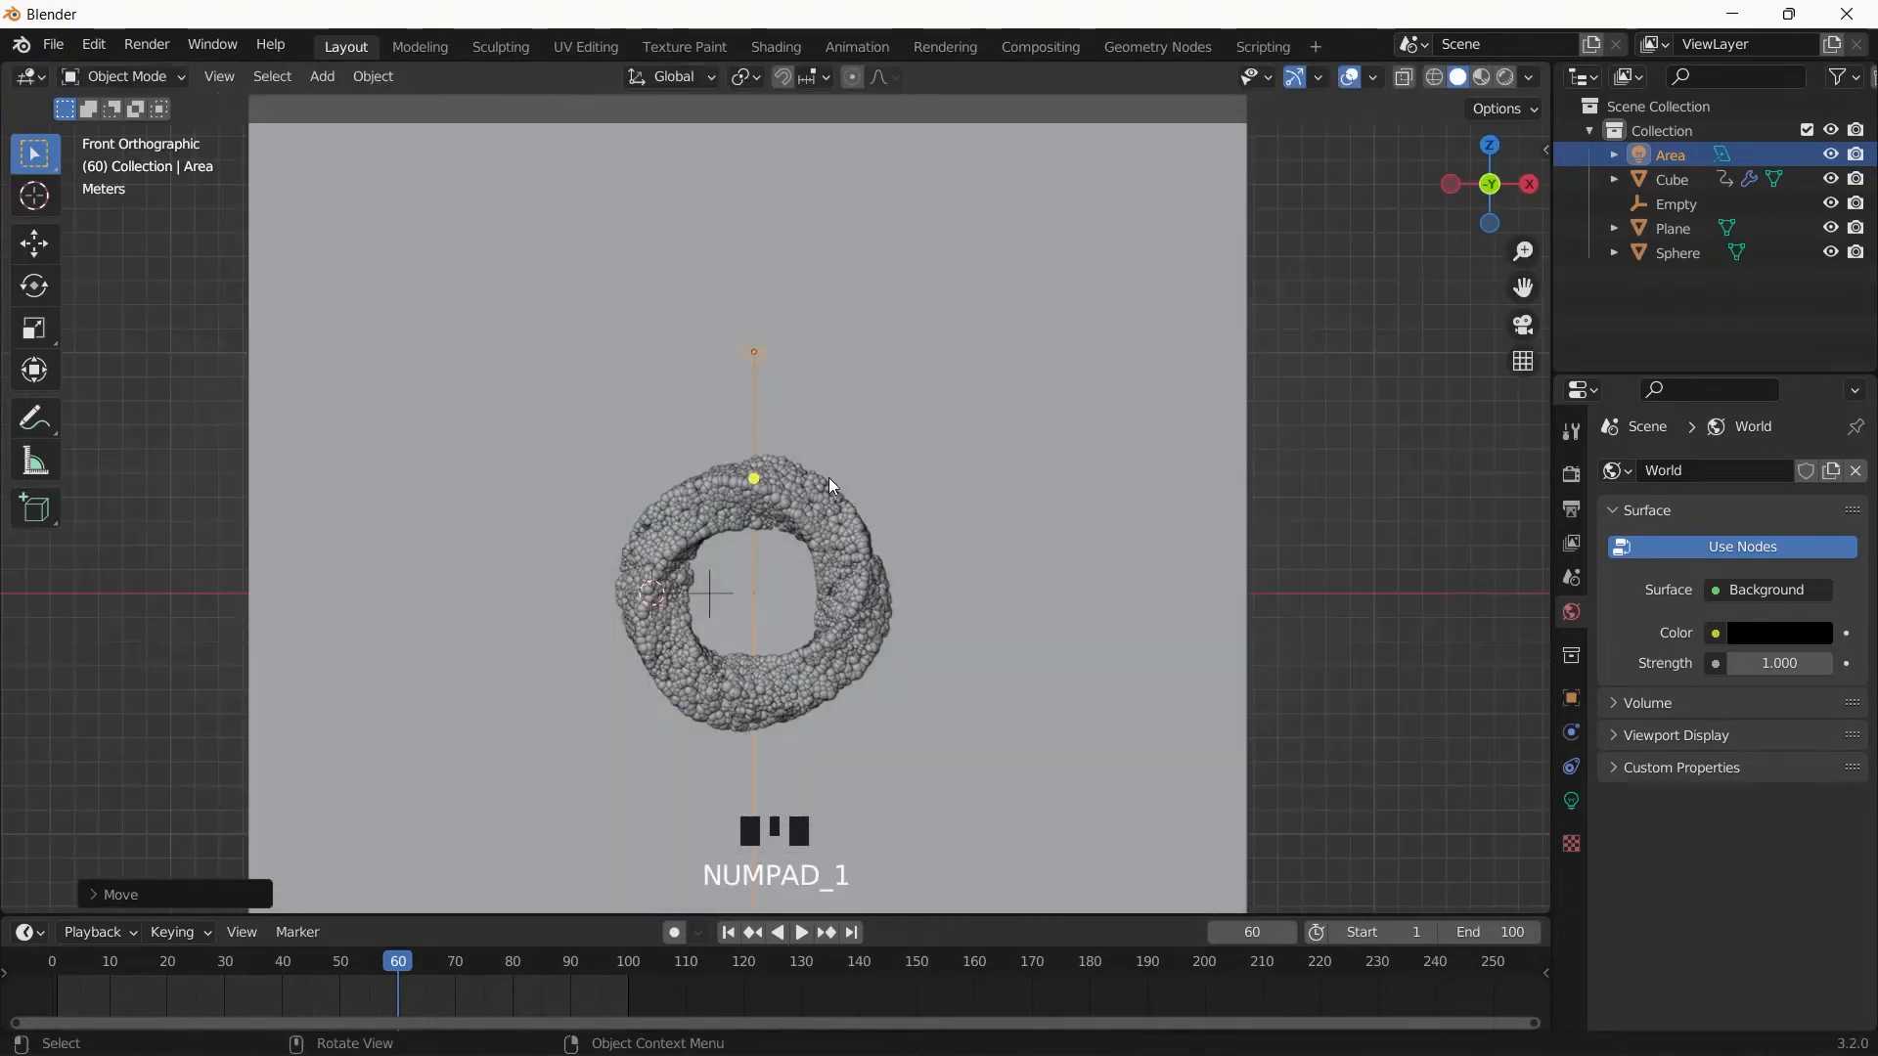
scroll(830, 478, down, 1)
scroll(826, 482, up, 2)
shift+middle_drag(941, 334, 898, 825)
key(g)
click(790, 444)
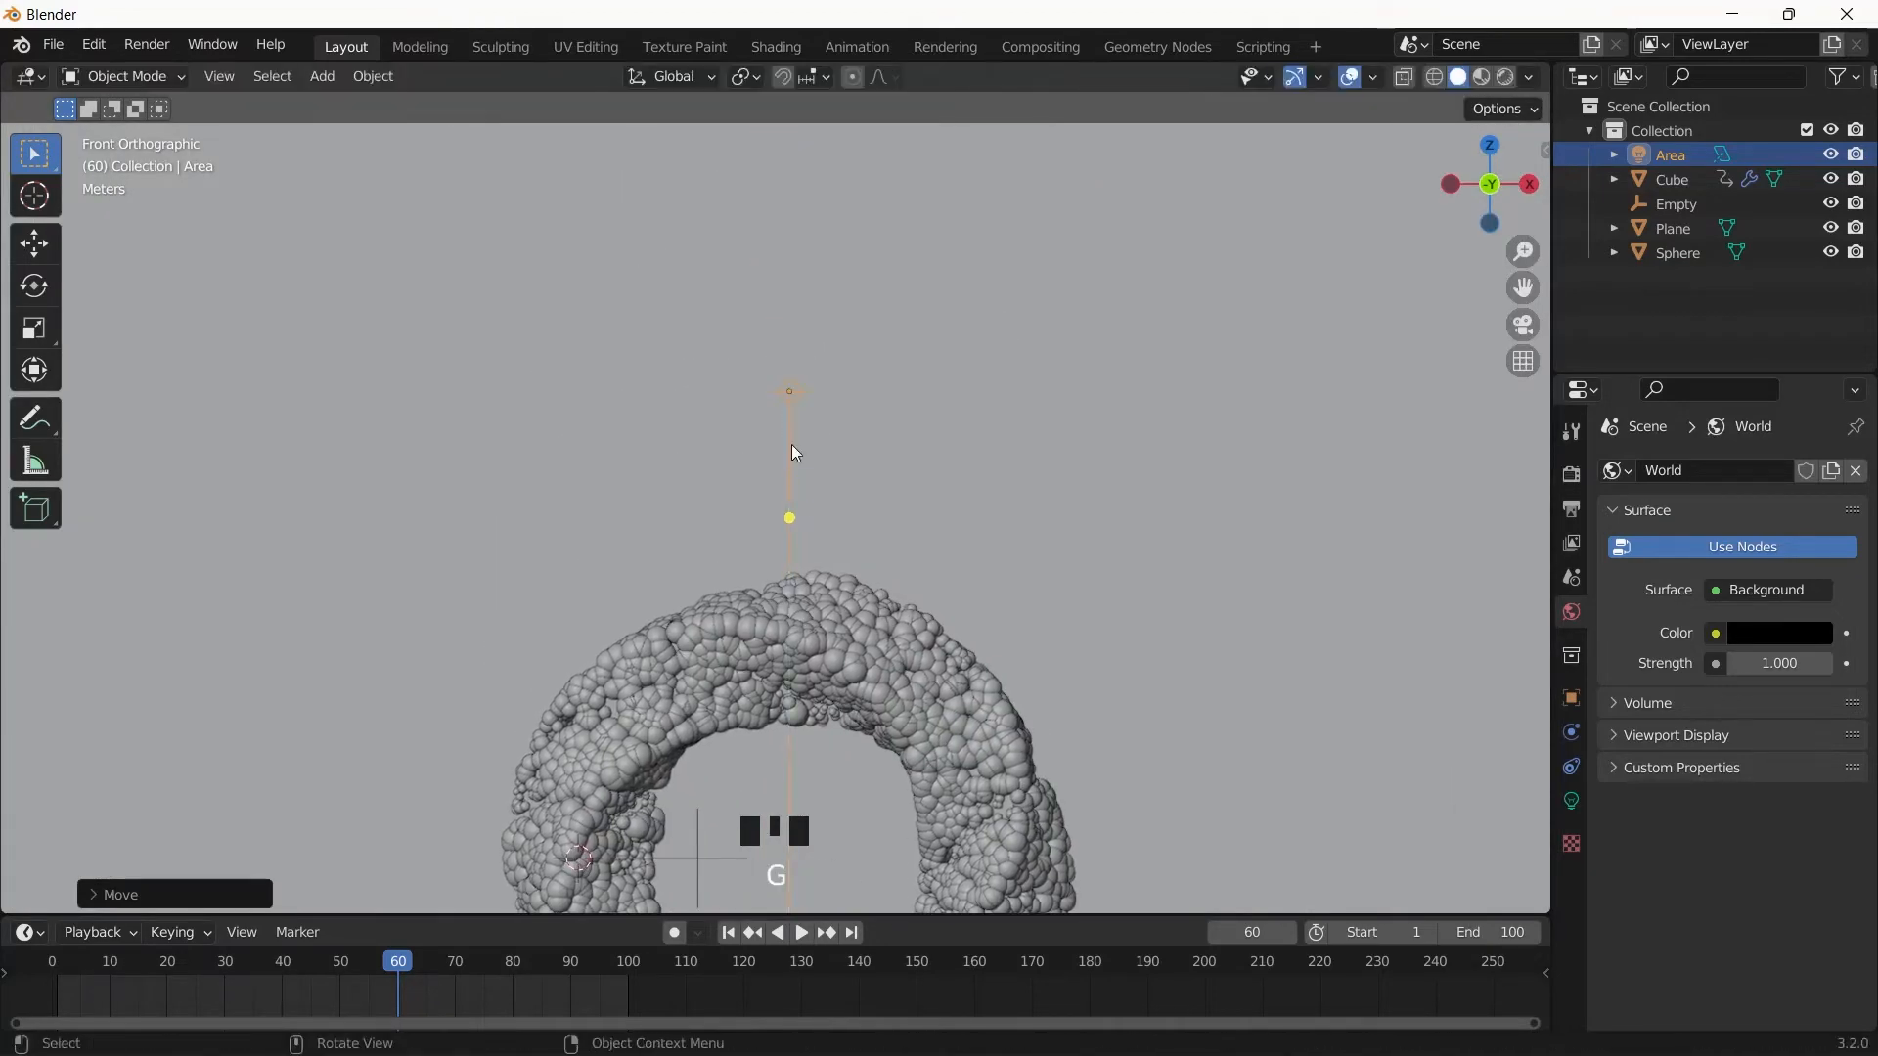
key(s)
click(1217, 575)
- Move the backdrop plane back along Y behind the ring and show the front view in rendered shading
middle_drag(1217, 575, 761, 716)
click(839, 581)
key(g)
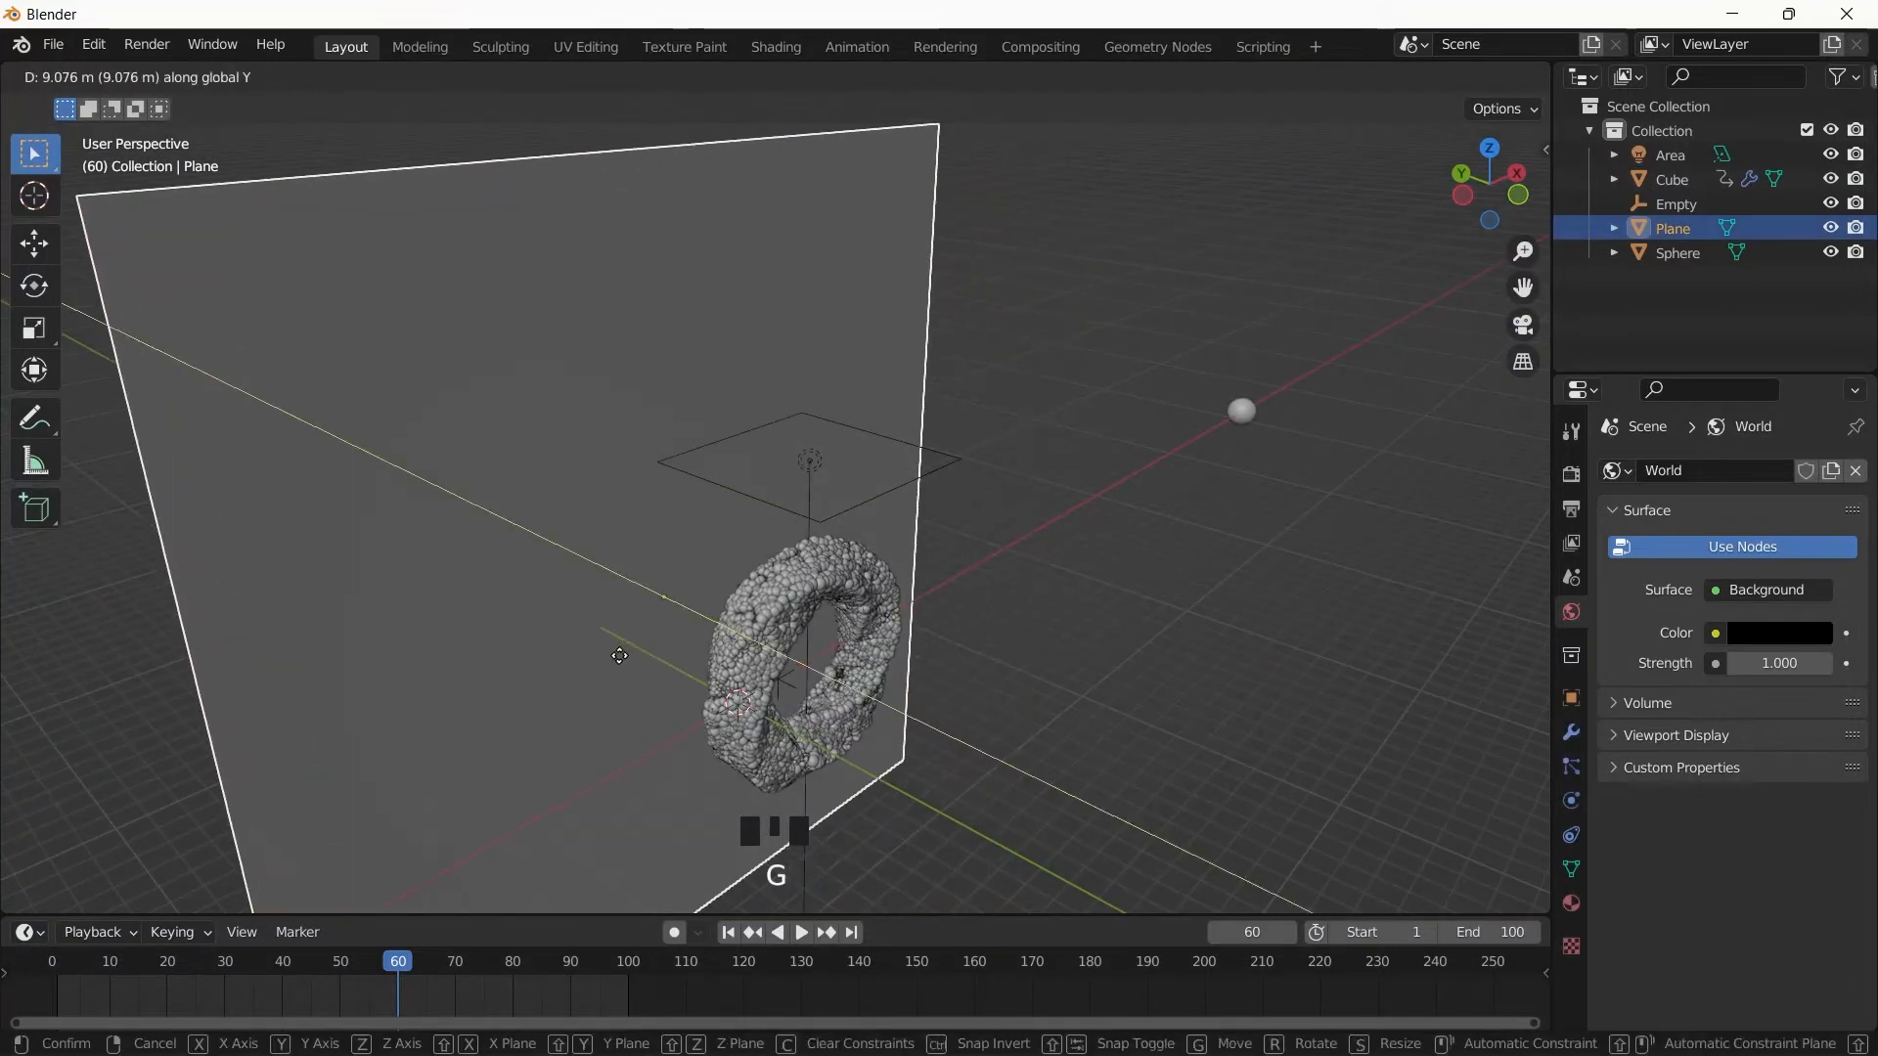
click(928, 648)
key(KP_1)
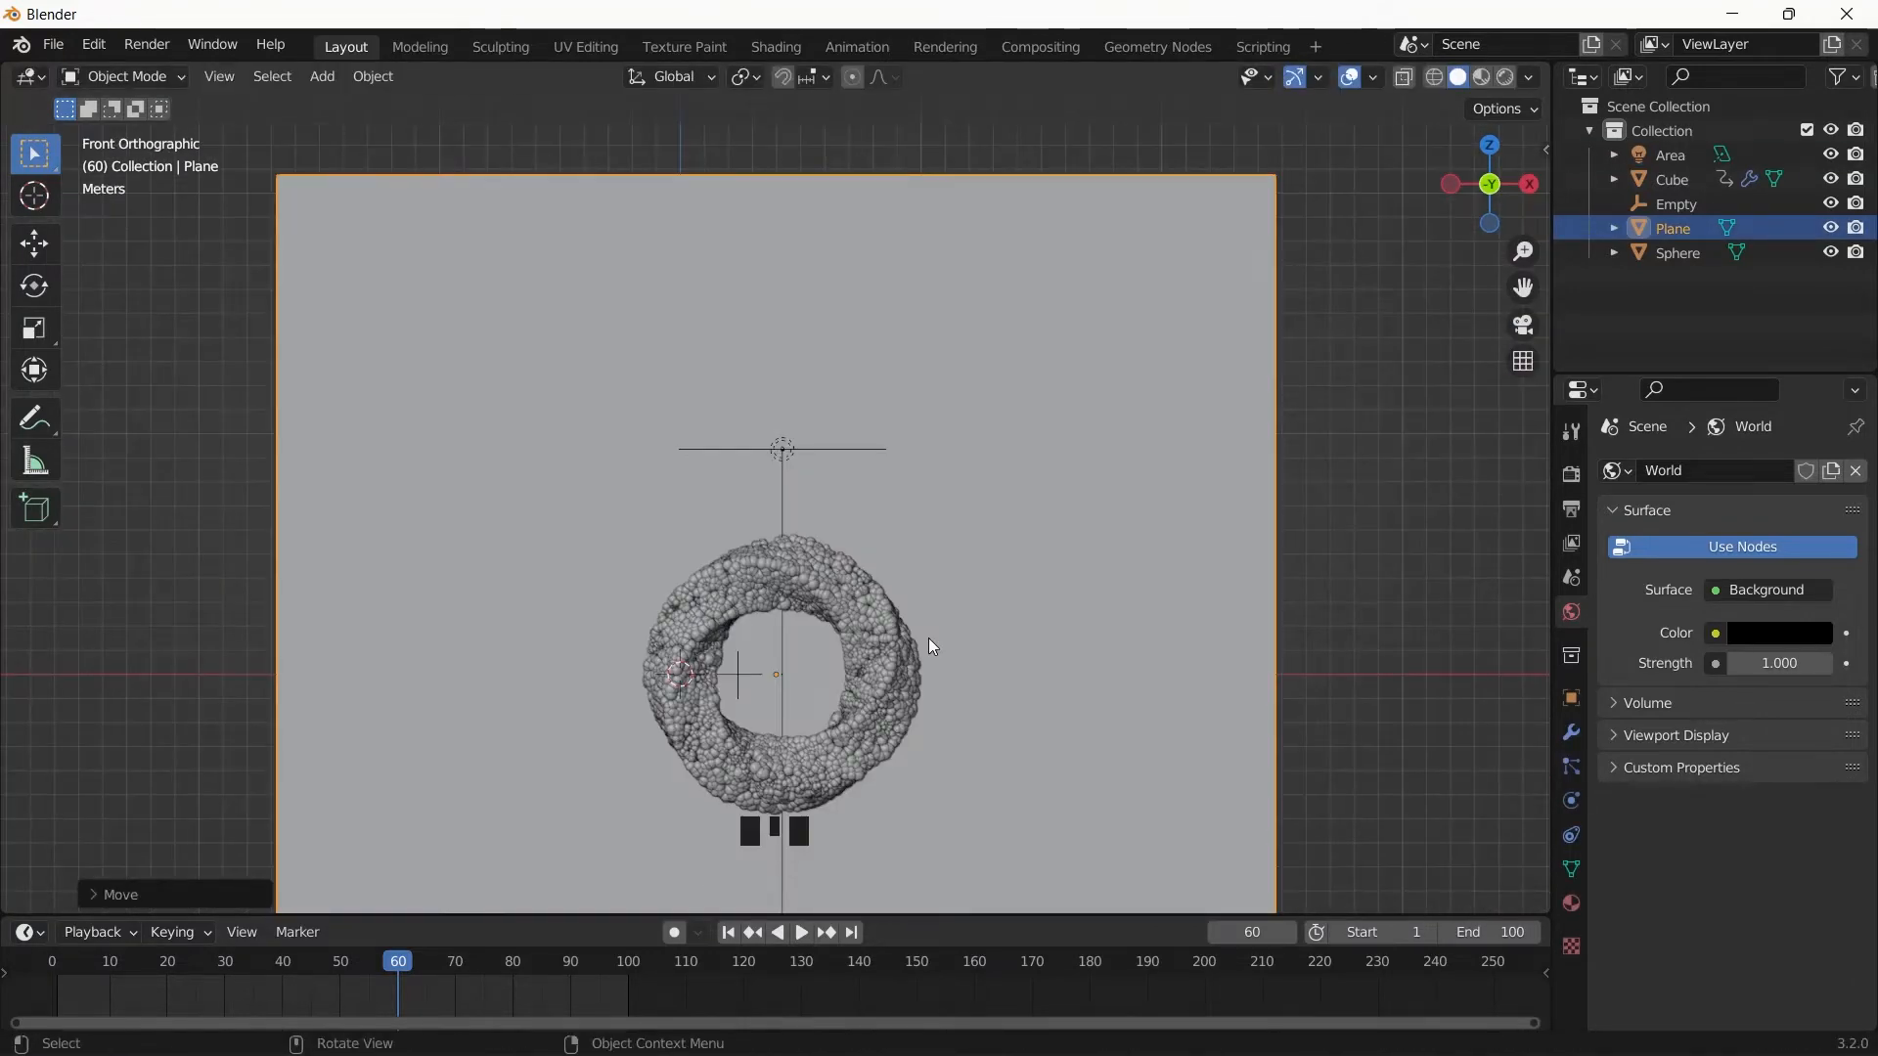
key(z)
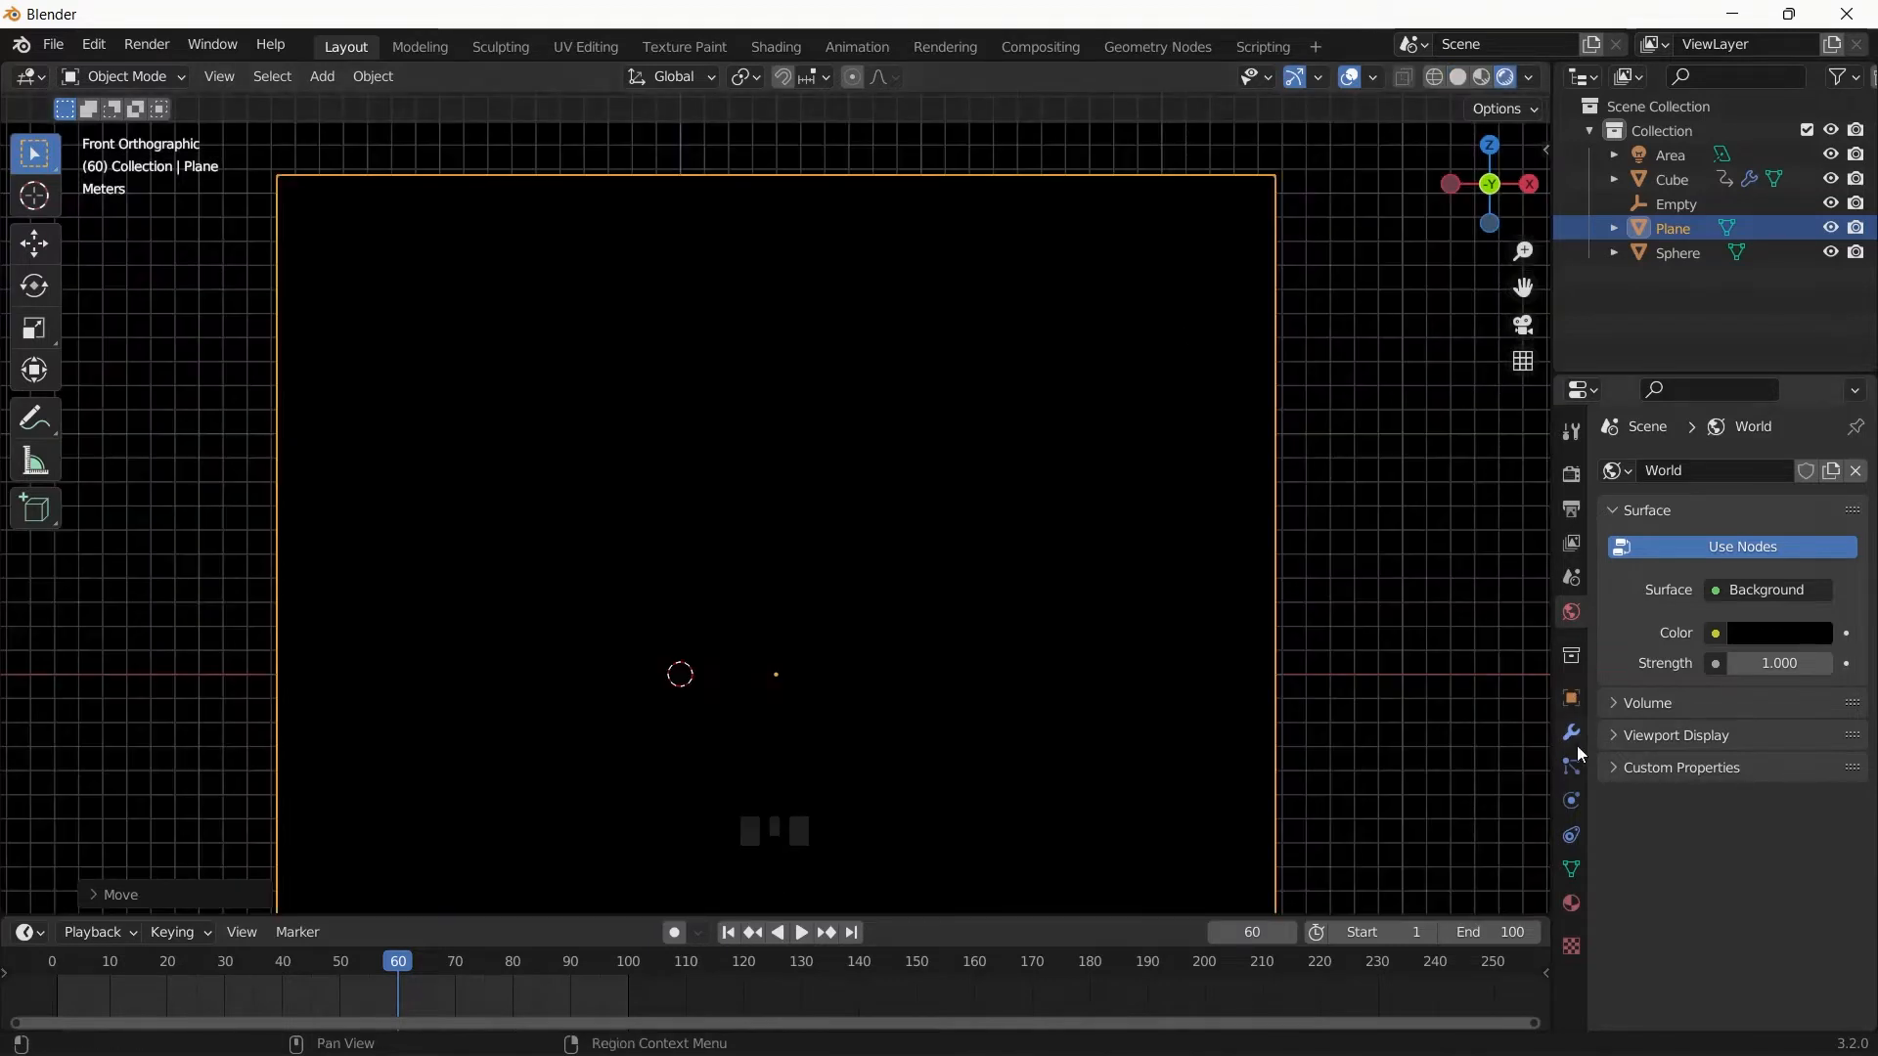
- Set the area light's power to 1000 W
click(1669, 156)
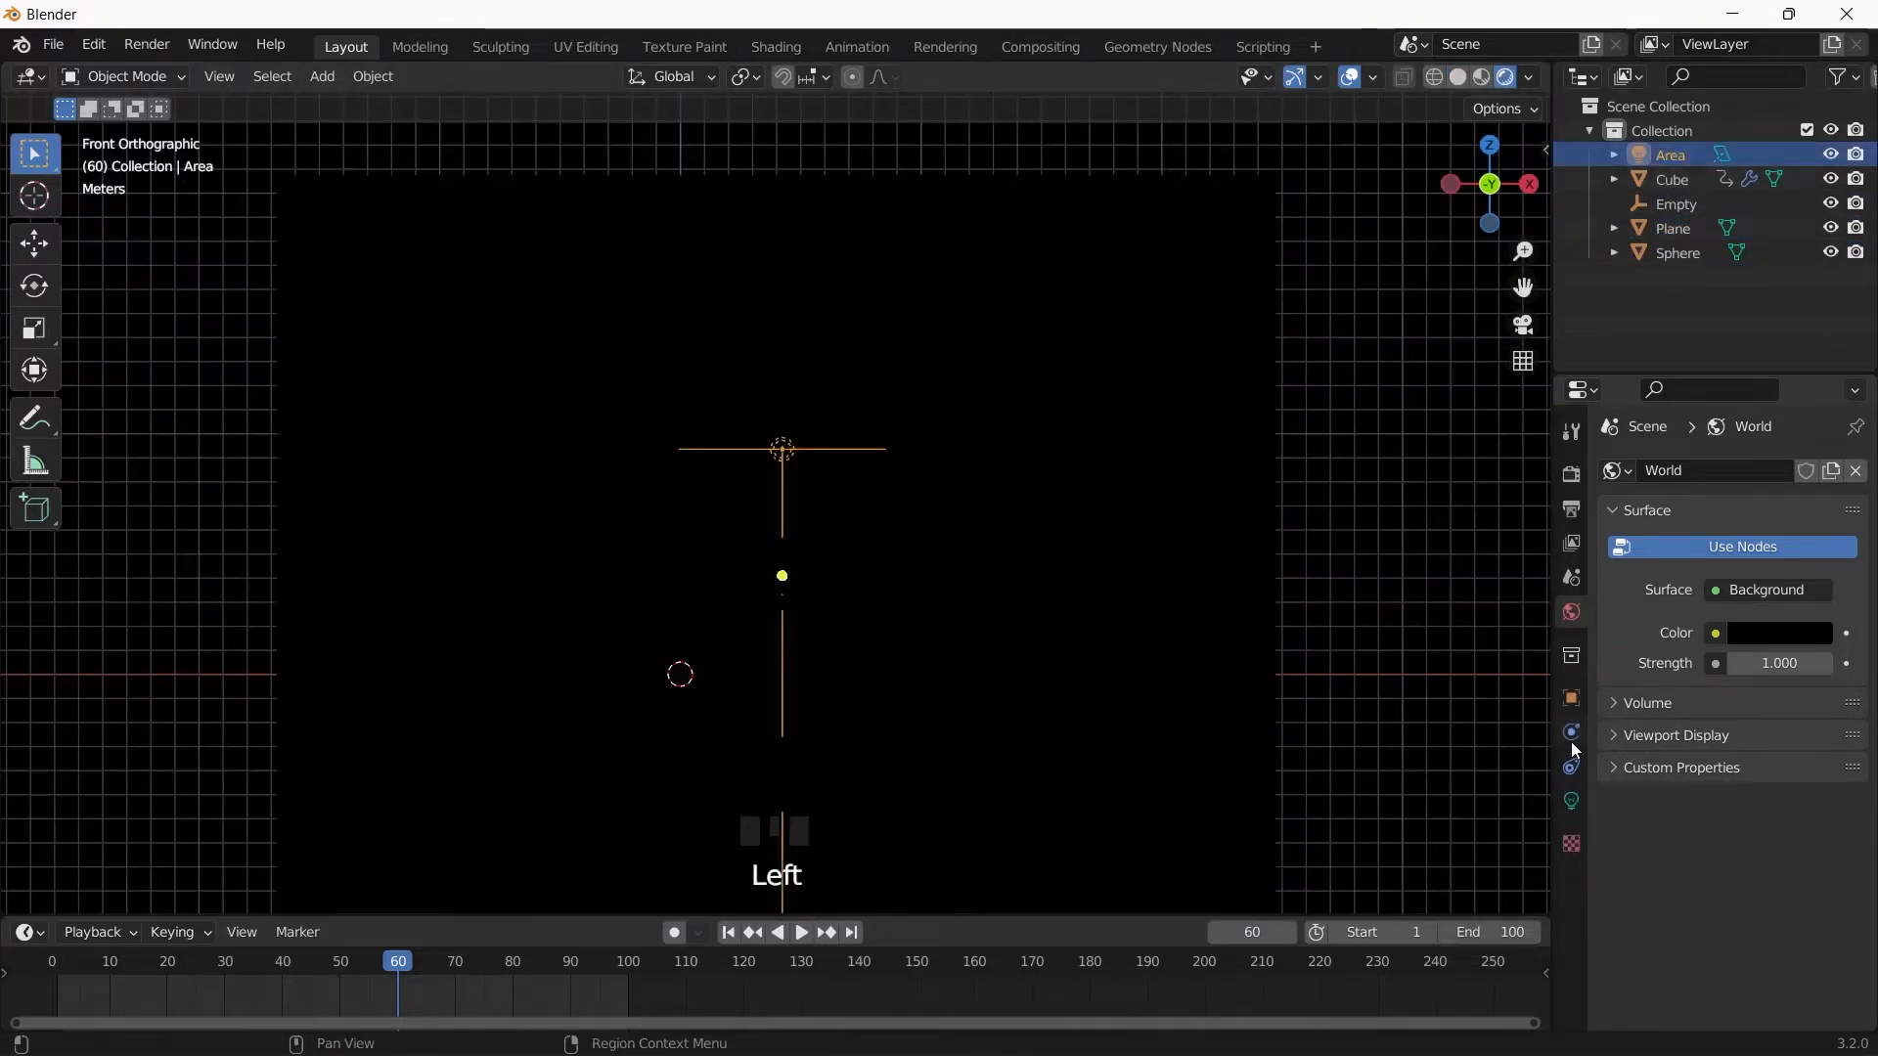
click(1572, 800)
click(1749, 637)
text(1000)
key(Return)
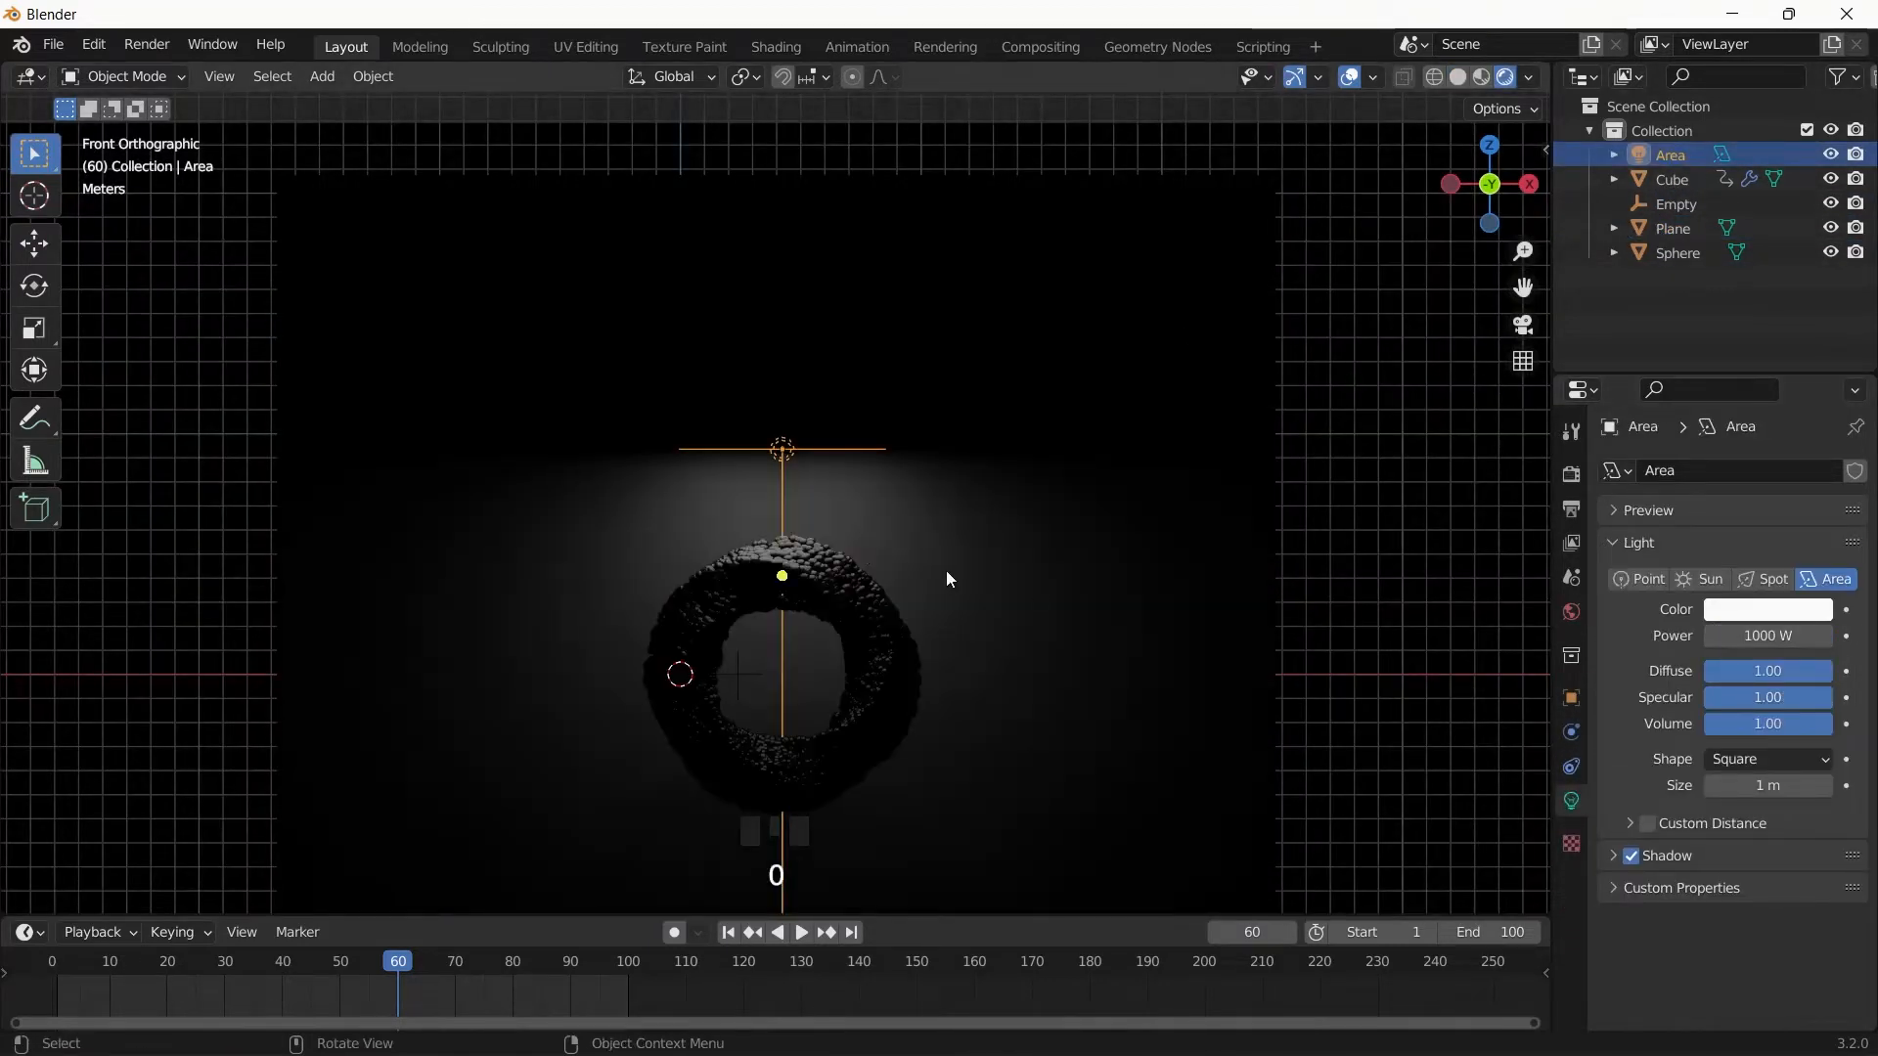
- Raise the area light slightly along Z above the ring
shift+middle_drag(857, 559, 836, 452)
scroll(837, 452, up, 2)
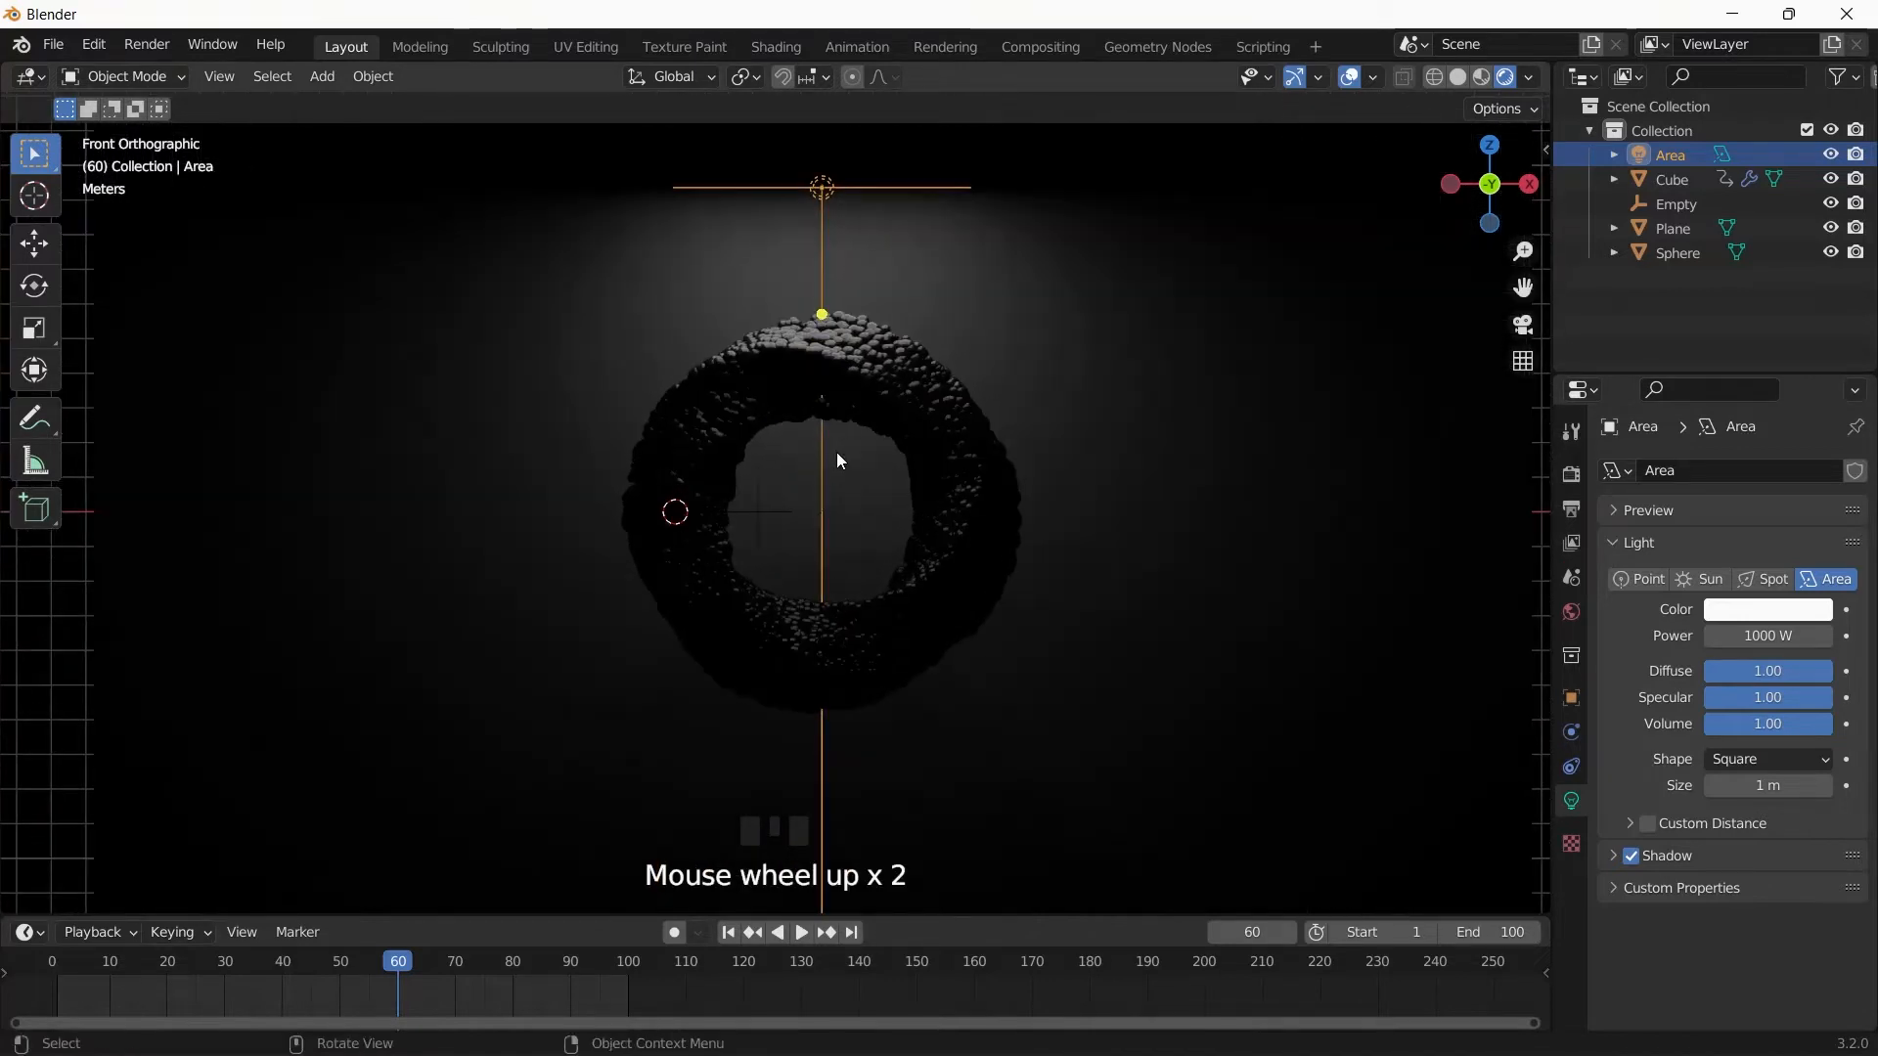
key(g)
key(z)
click(836, 461)
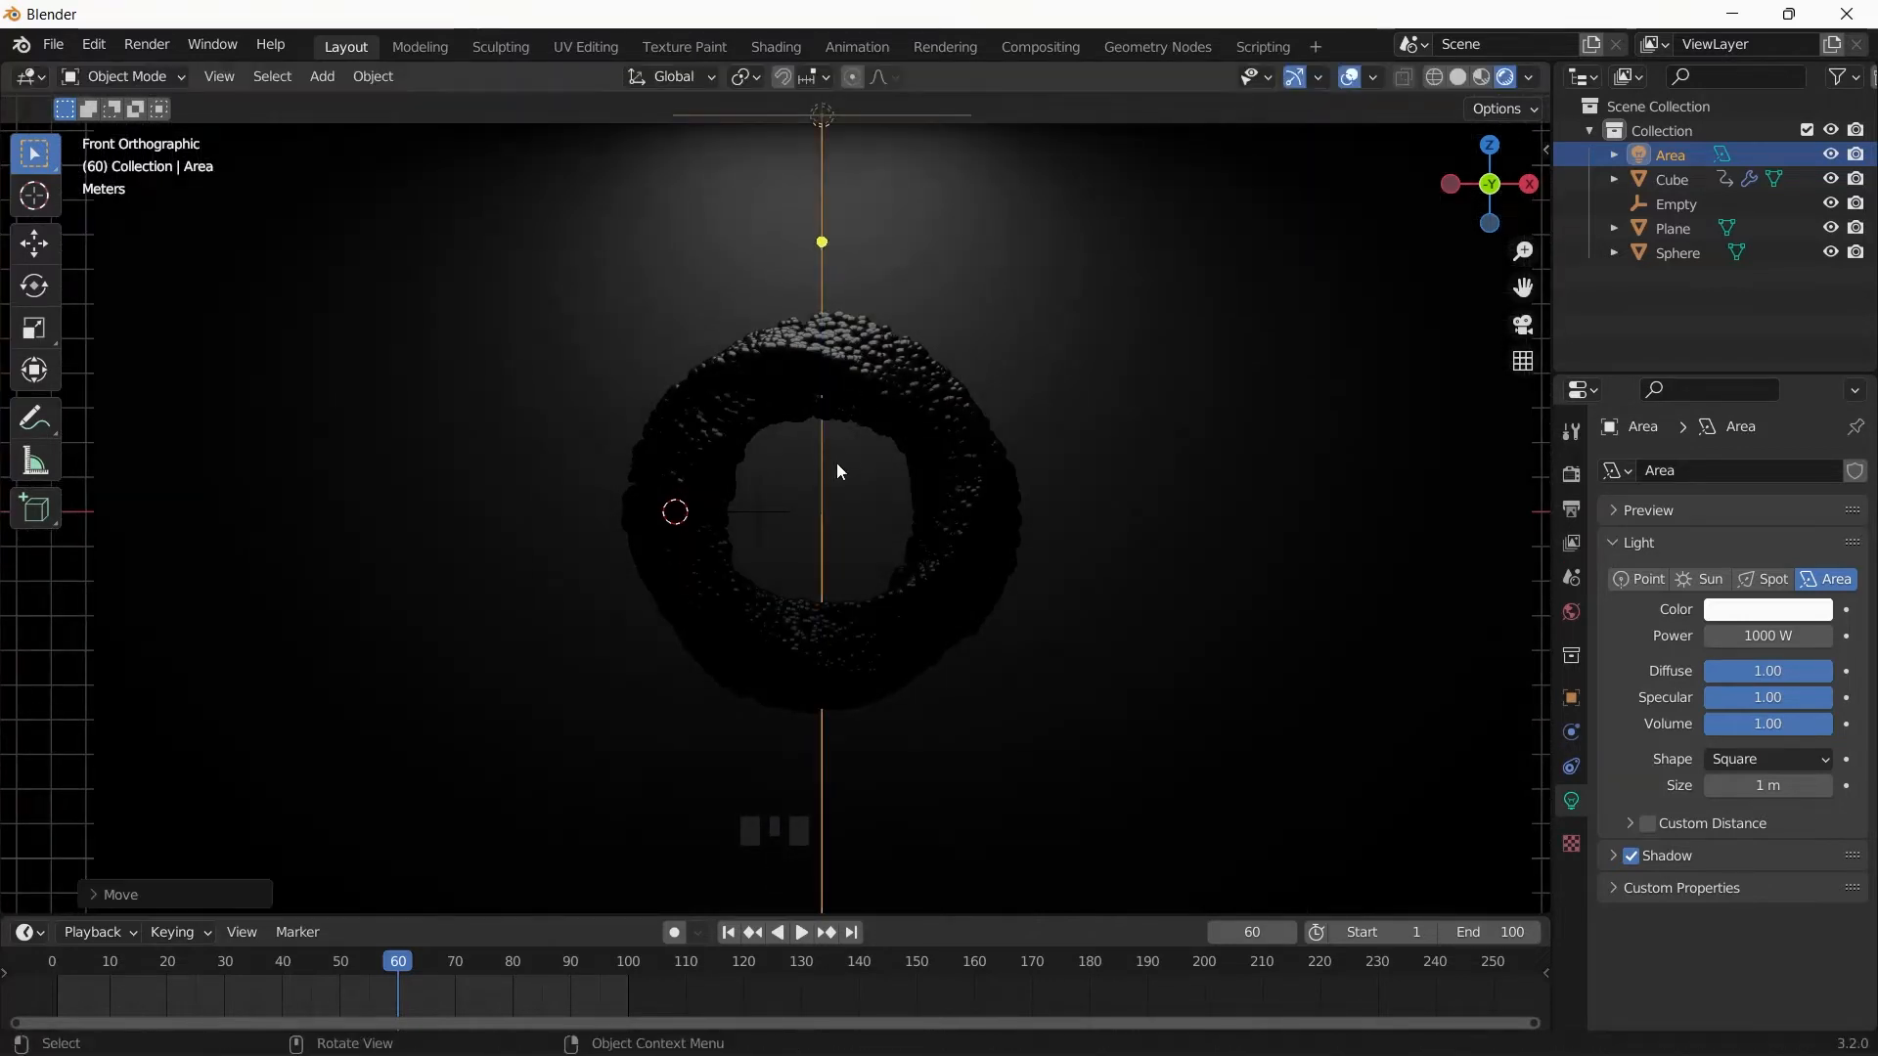
key(g)
key(y)
right_click(683, 518)
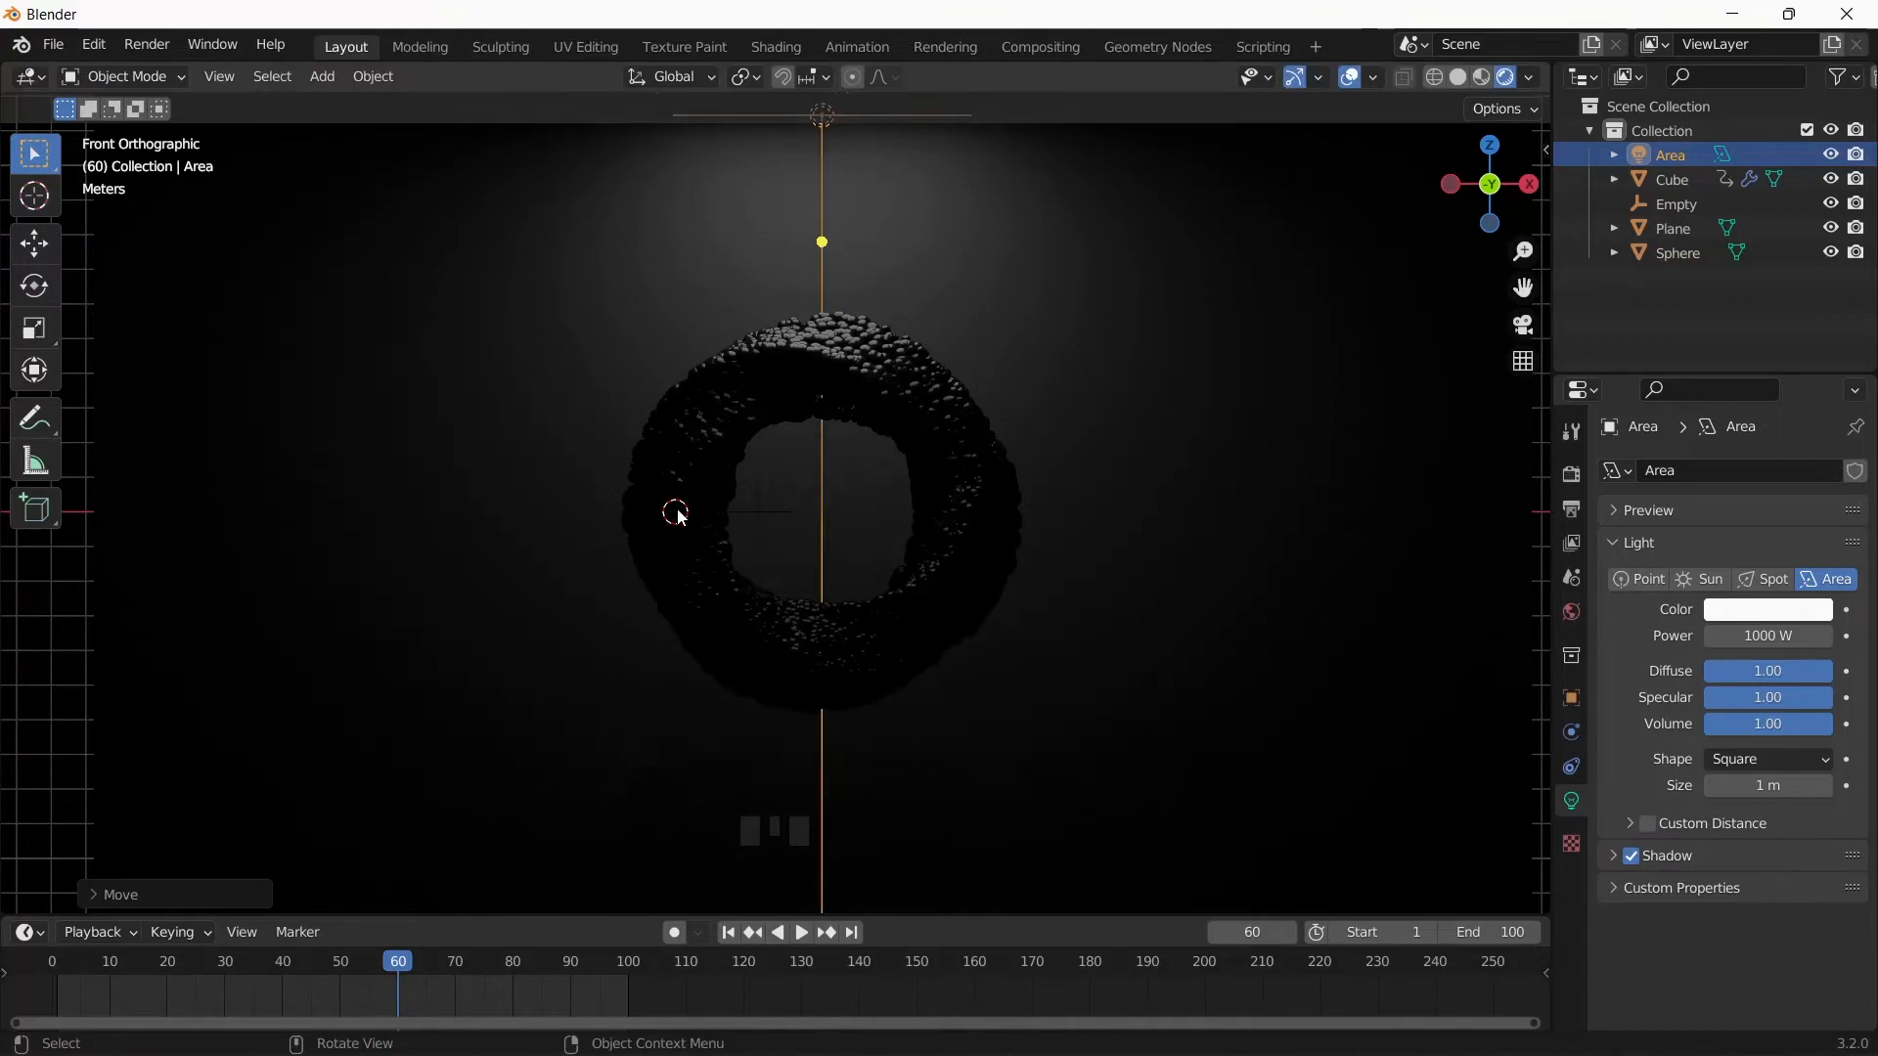
- Adjust the area light's position along the Y axis and check the lighting in front view
middle_drag(823, 496, 859, 527)
scroll(859, 527, down, 2)
key(g)
key(y)
click(896, 530)
key(KP_1)
scroll(896, 531, up, 3)
scroll(896, 531, down, 3)
scroll(804, 537, up, 1)
scroll(698, 568, down, 3)
- Duplicate the area light and move the copy horizontally about 6.2 m along X and -7 m along Y
middle_drag(804, 544, 841, 612)
key(shift+d)
key(shift+z)
key(shift+z)
key(shift+z)
key(shift+z)
key(shift+z)
key(shift+z)
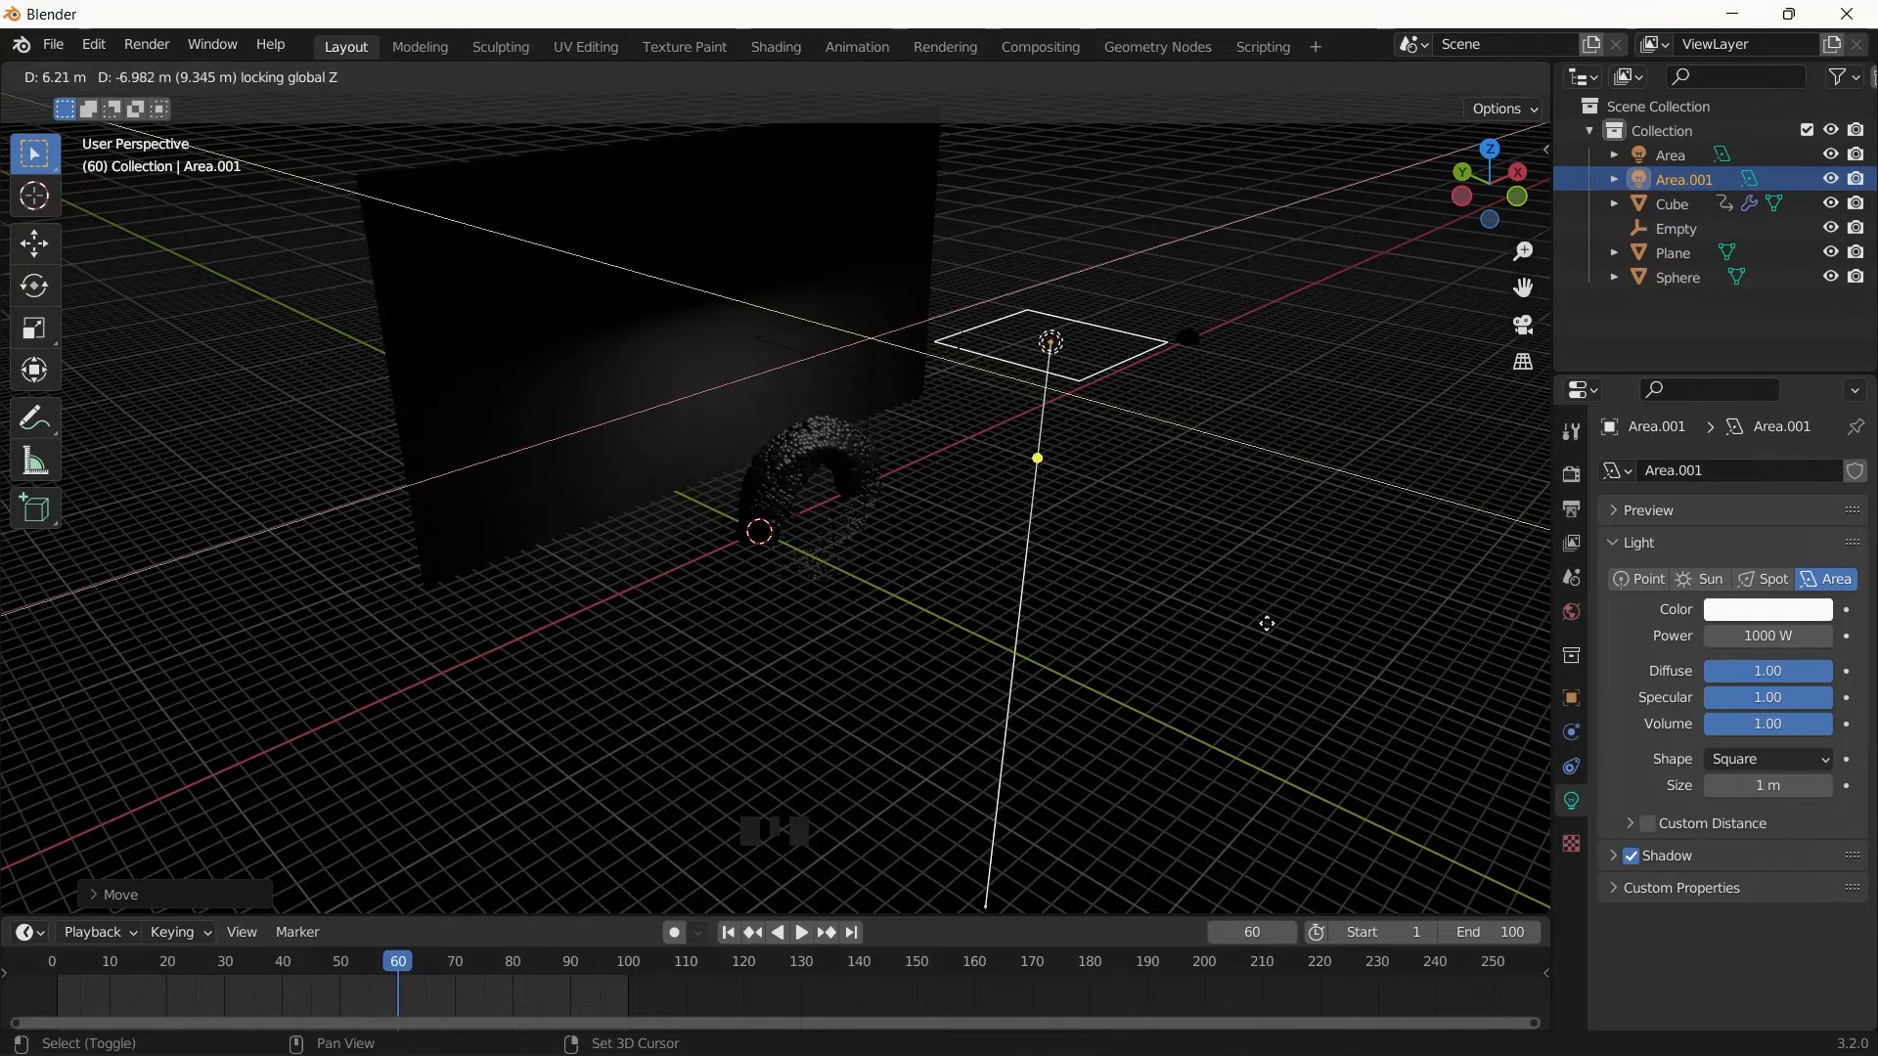
click(1268, 628)
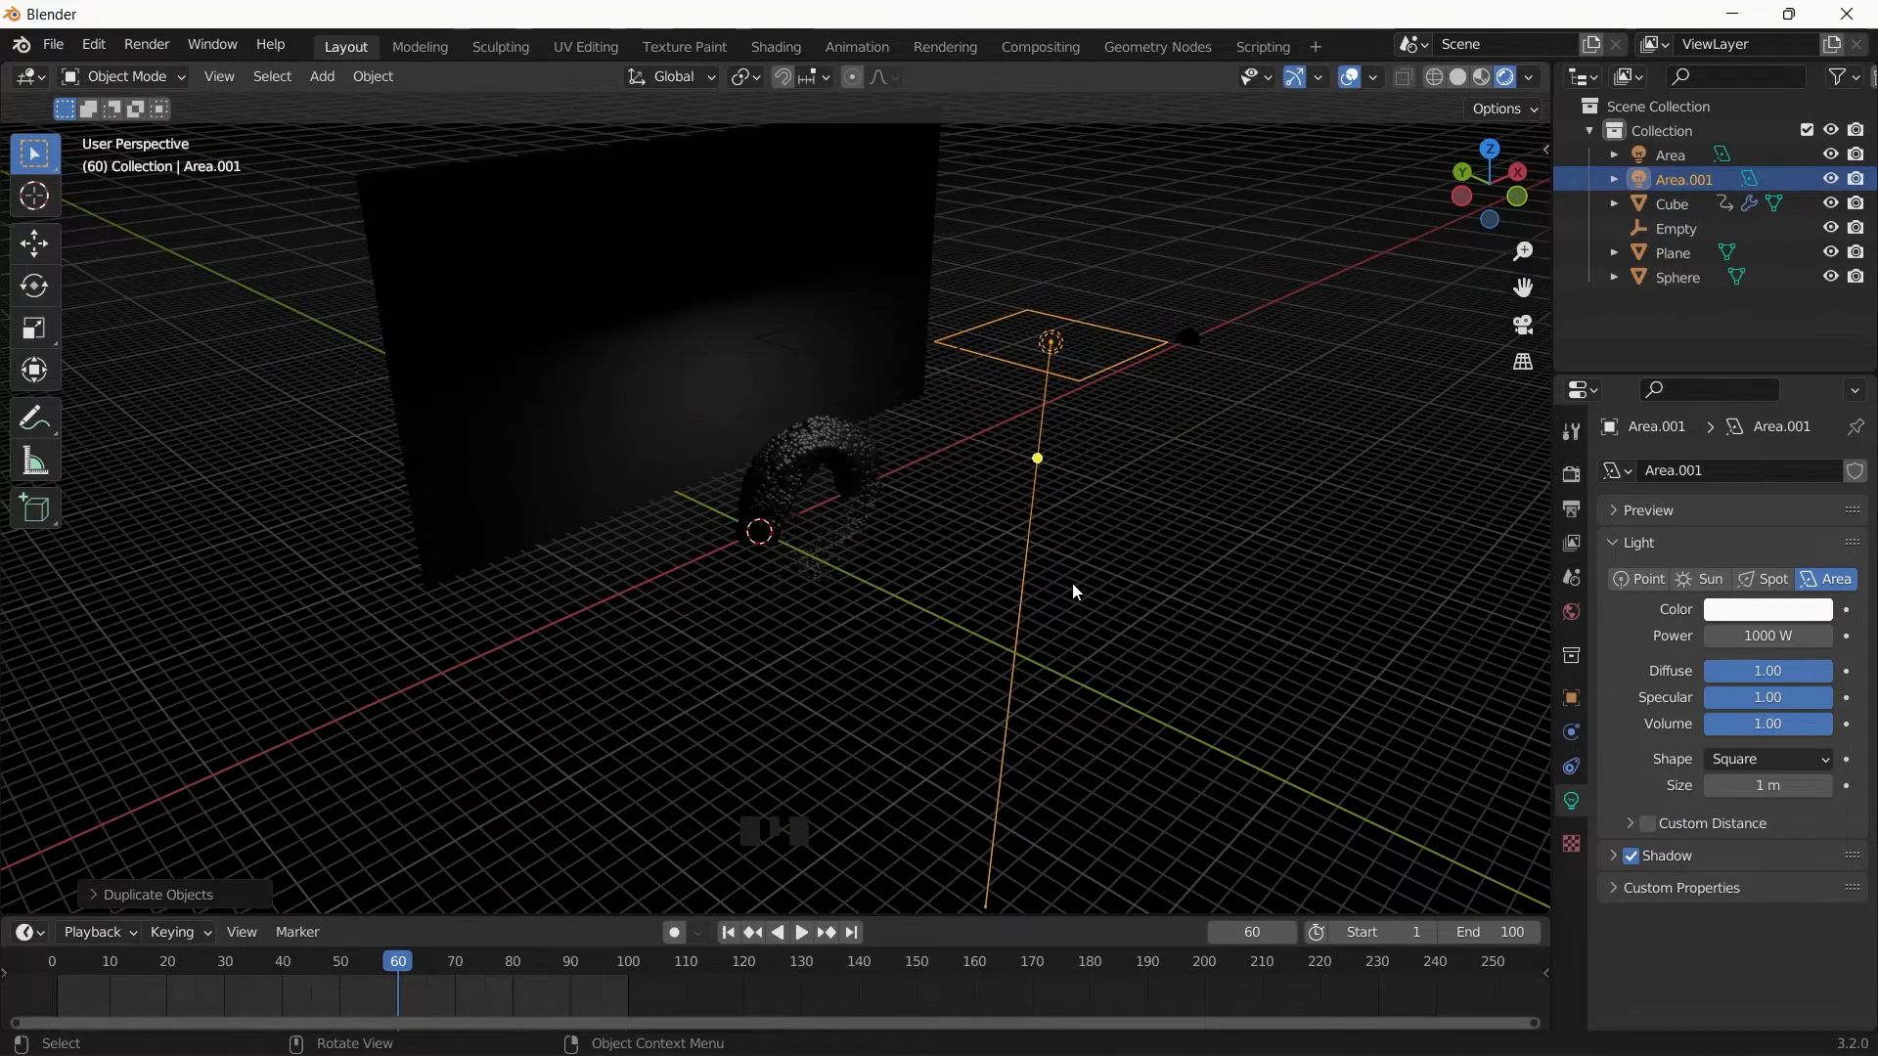
- Rotate the duplicated area light so it points at the ring
key(r)
click(896, 538)
middle_drag(896, 538, 705, 572)
- Change the duplicated light's color to a light blue, checking the ring in front view
click(1754, 627)
click(1728, 348)
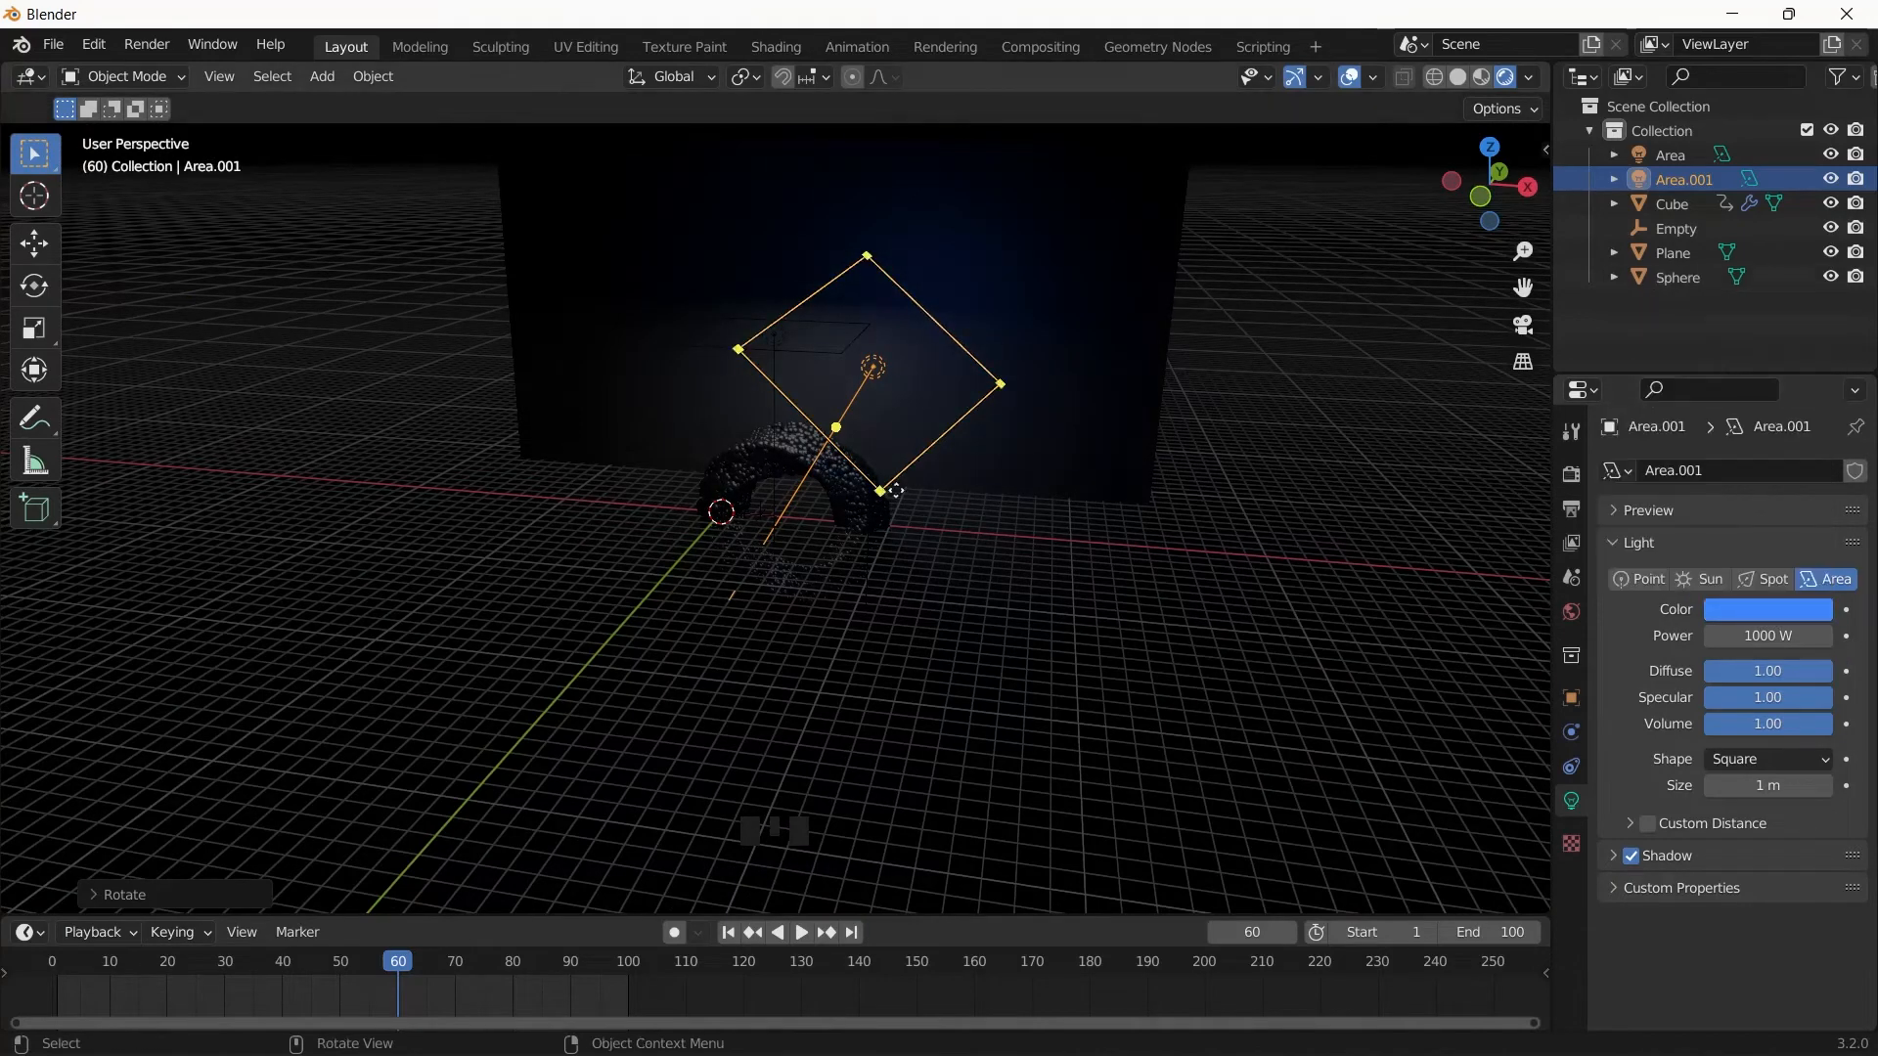
key(KP_1)
scroll(808, 529, up, 3)
click(1751, 610)
click(1707, 319)
click(1719, 363)
click(1731, 336)
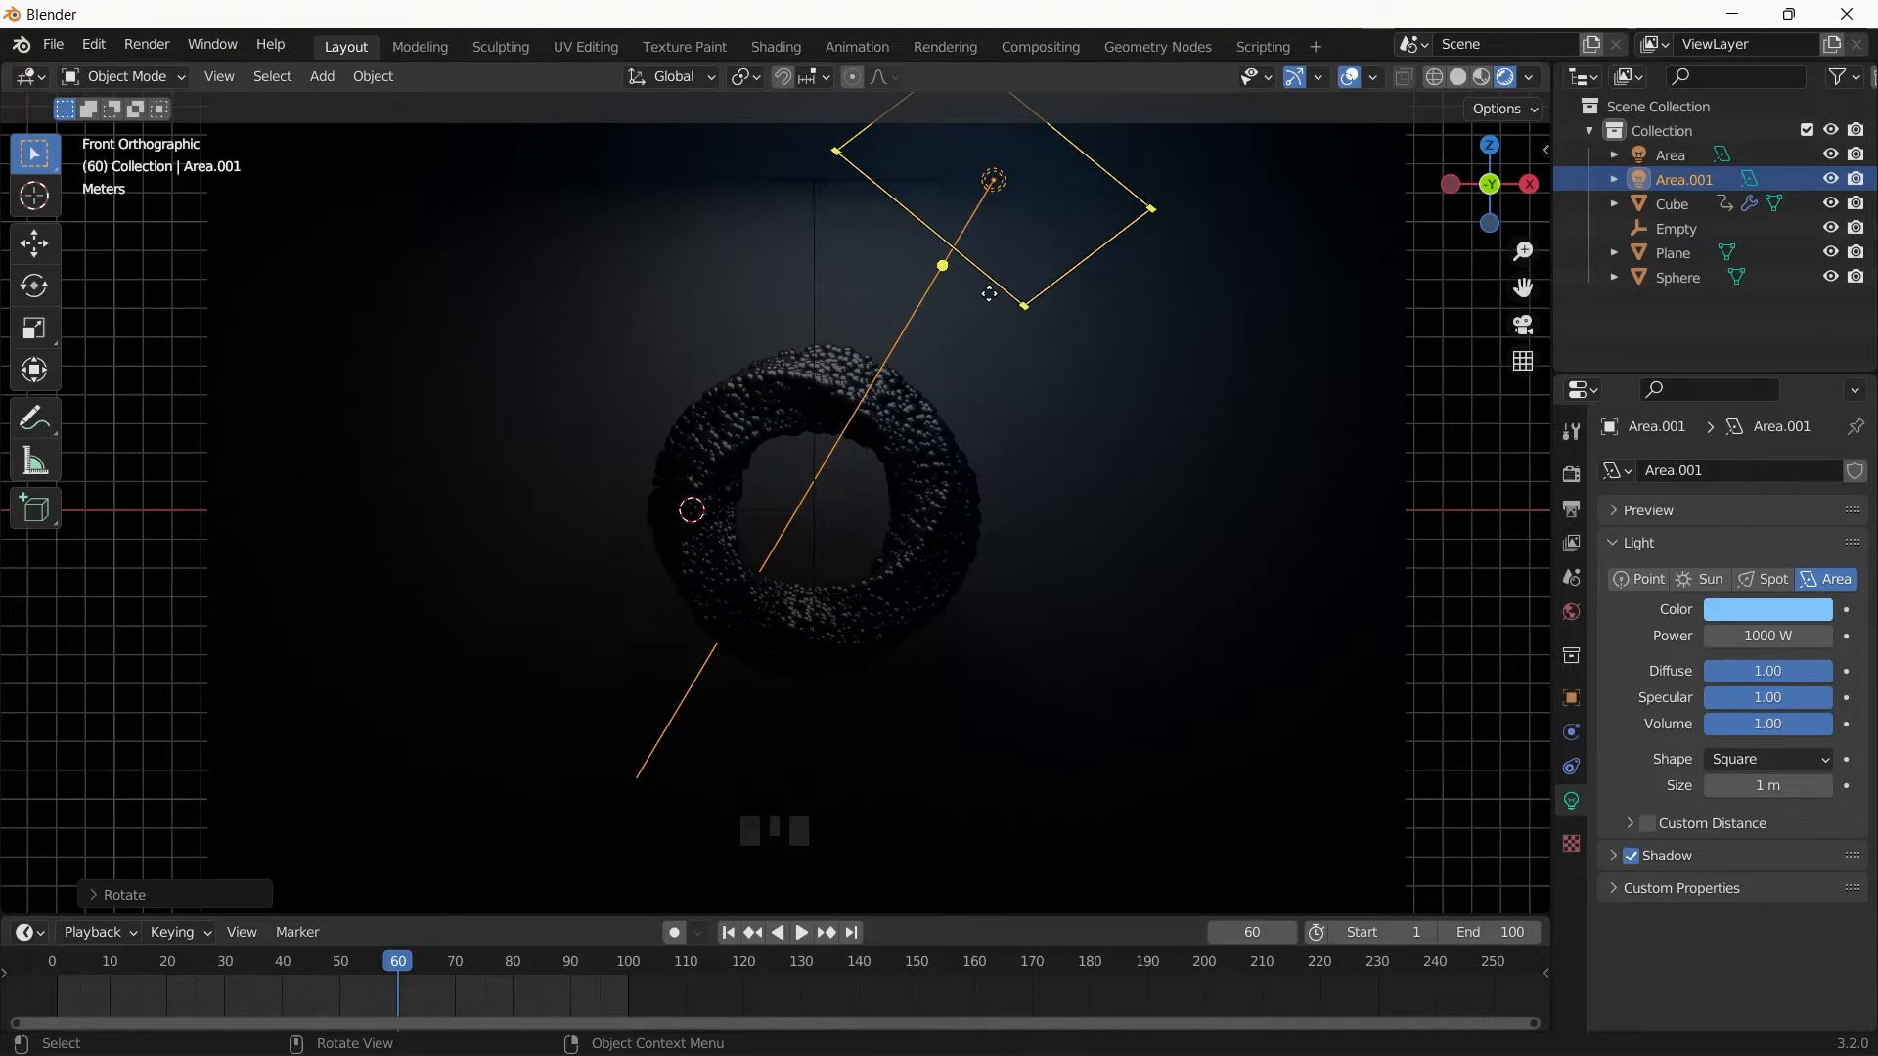
- Duplicate the blue light horizontally to the ring's opposite side and freely rotate the copy to aim at the ring
key(shift+d)
key(shift+z)
click(1281, 640)
key(r)
key(r)
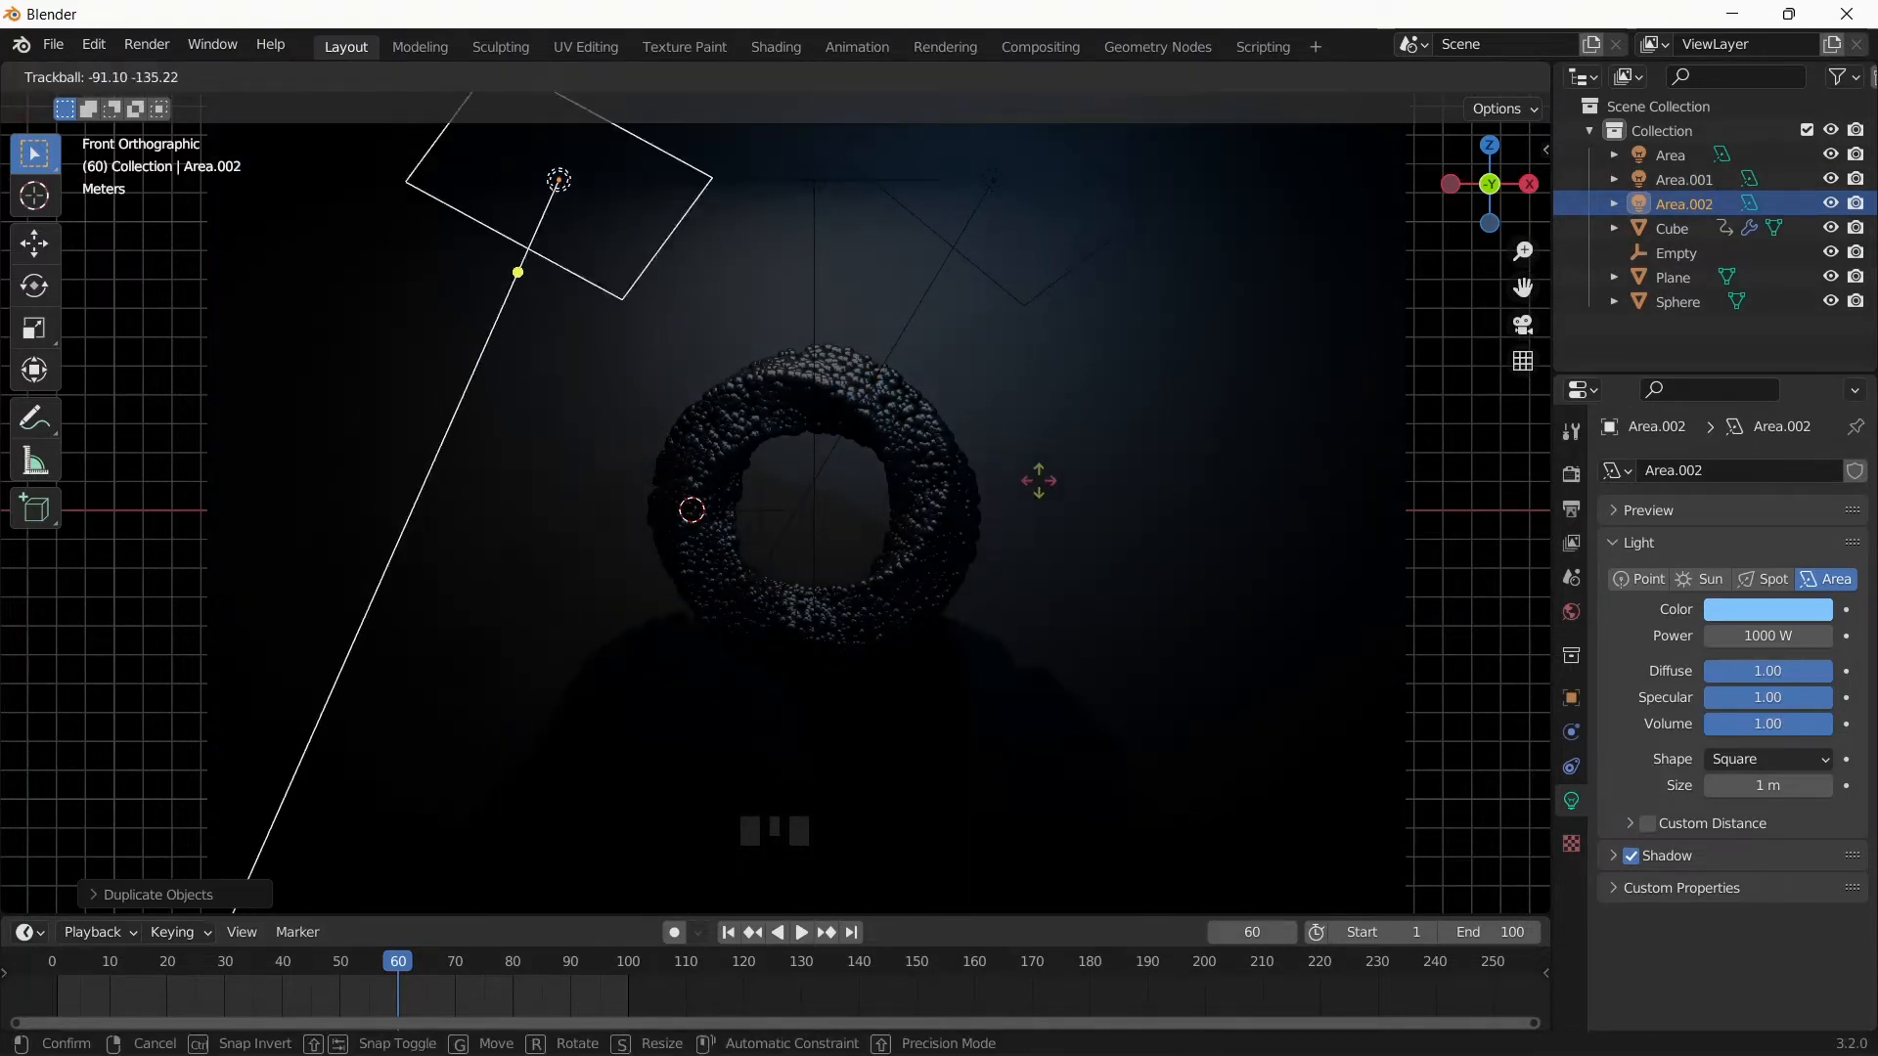
click(808, 445)
- Change the second duplicated light's color to red and inspect the ring up close
click(1754, 608)
drag(1707, 397, 1704, 487)
scroll(835, 571, up, 3)
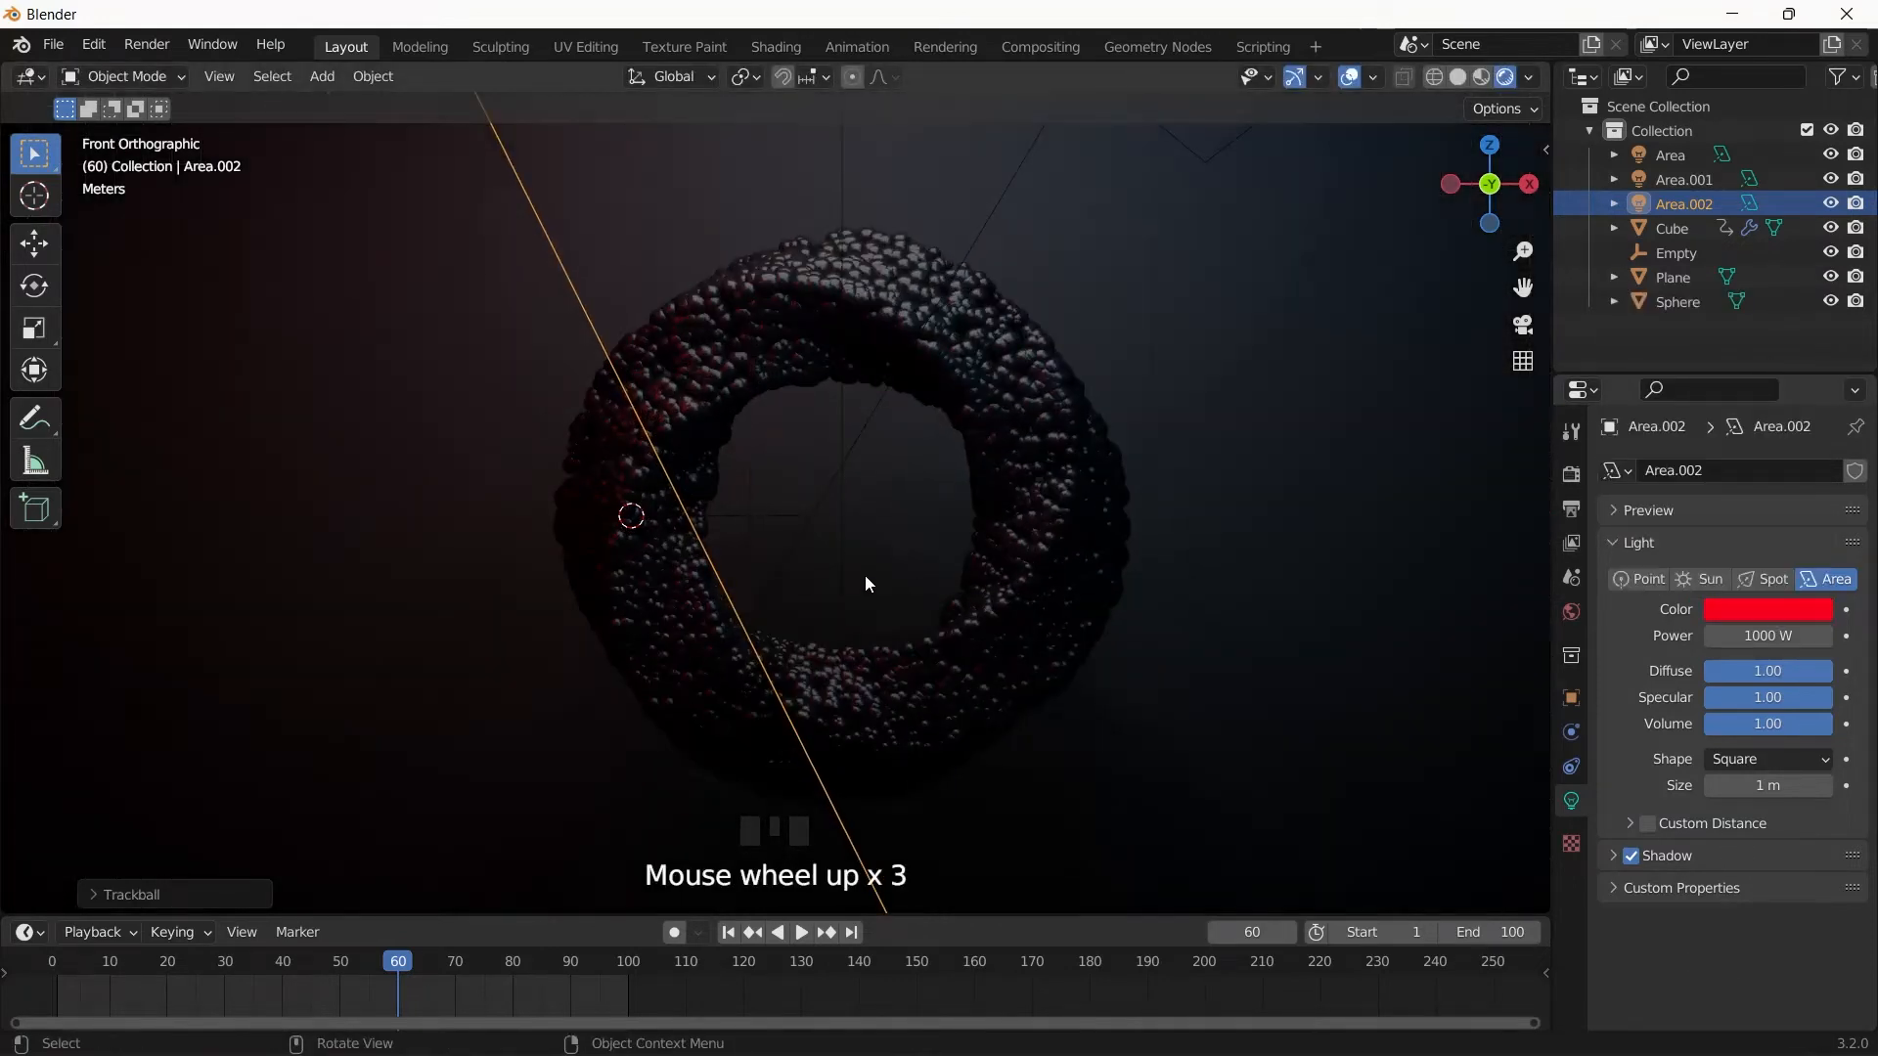
scroll(1191, 485, down, 1)
- Select the light-blue area light and set its power to 1500 W
click(1154, 209)
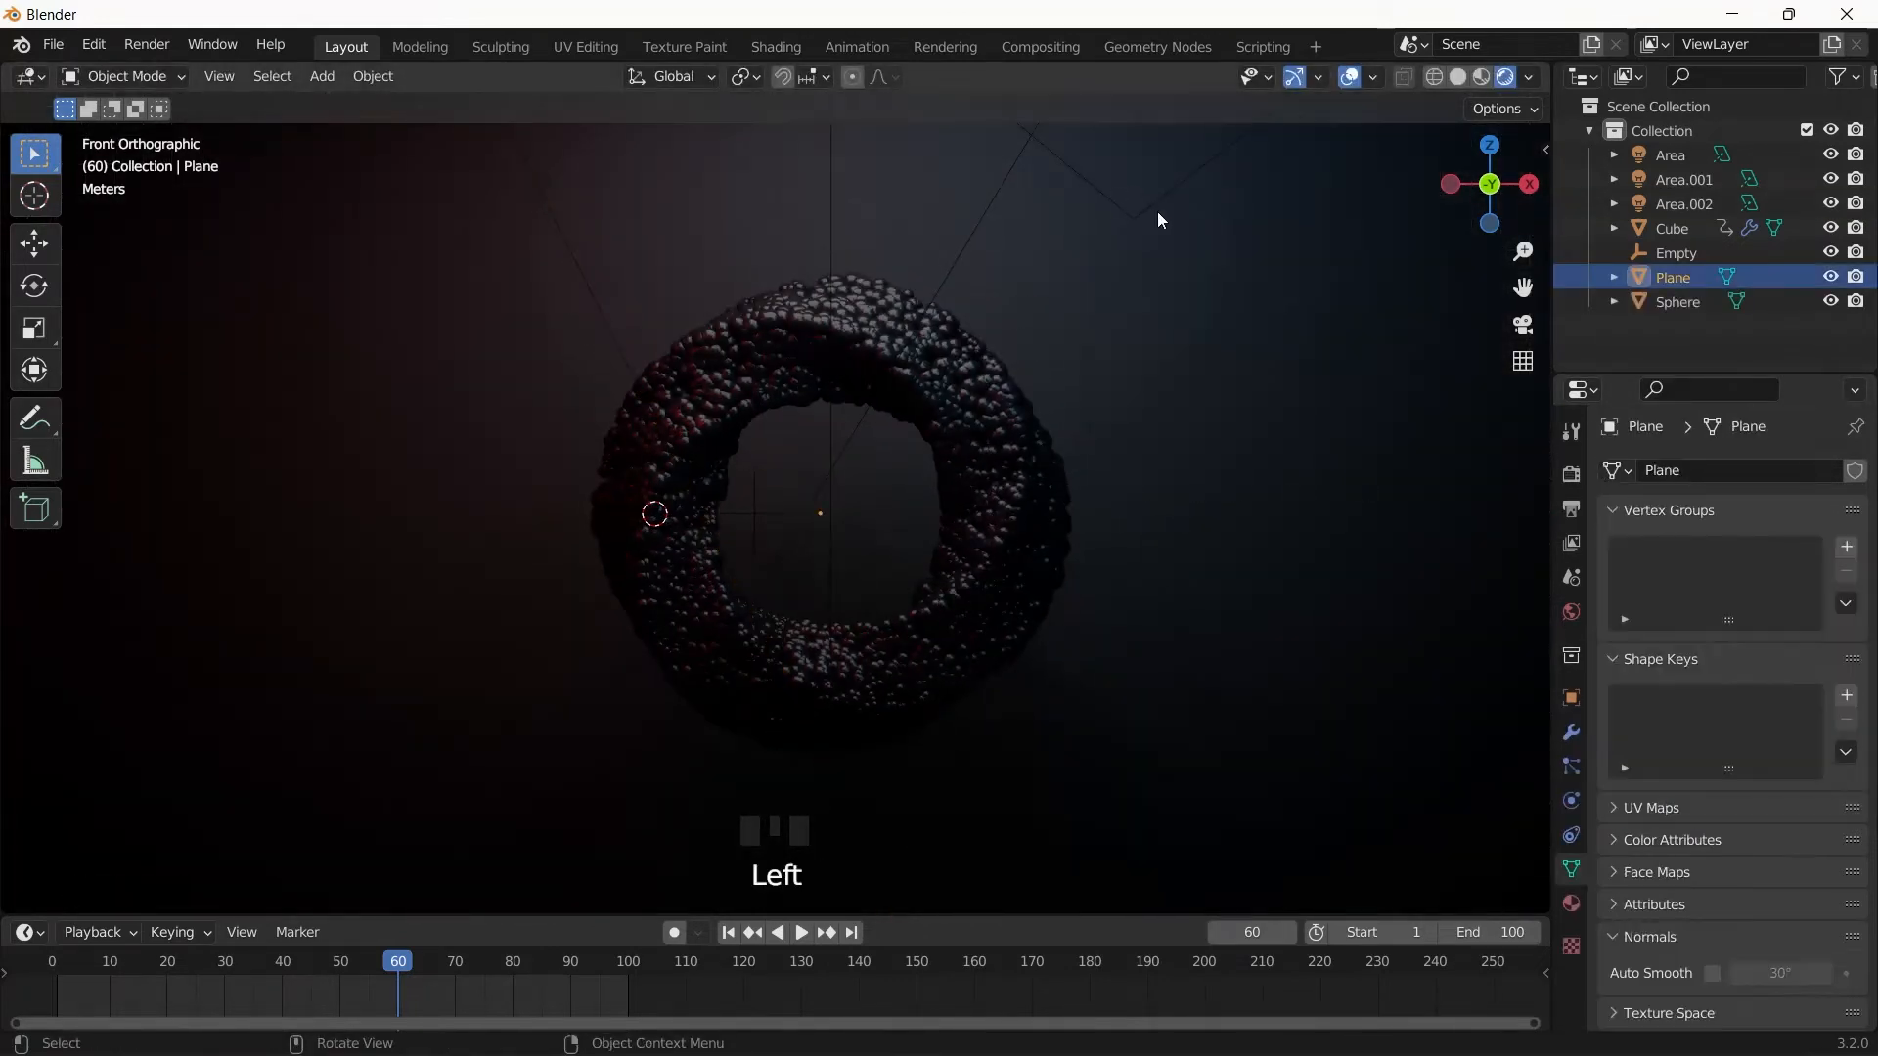
click(1154, 209)
click(1154, 209)
double_click(1785, 635)
text(1500)
key(Return)
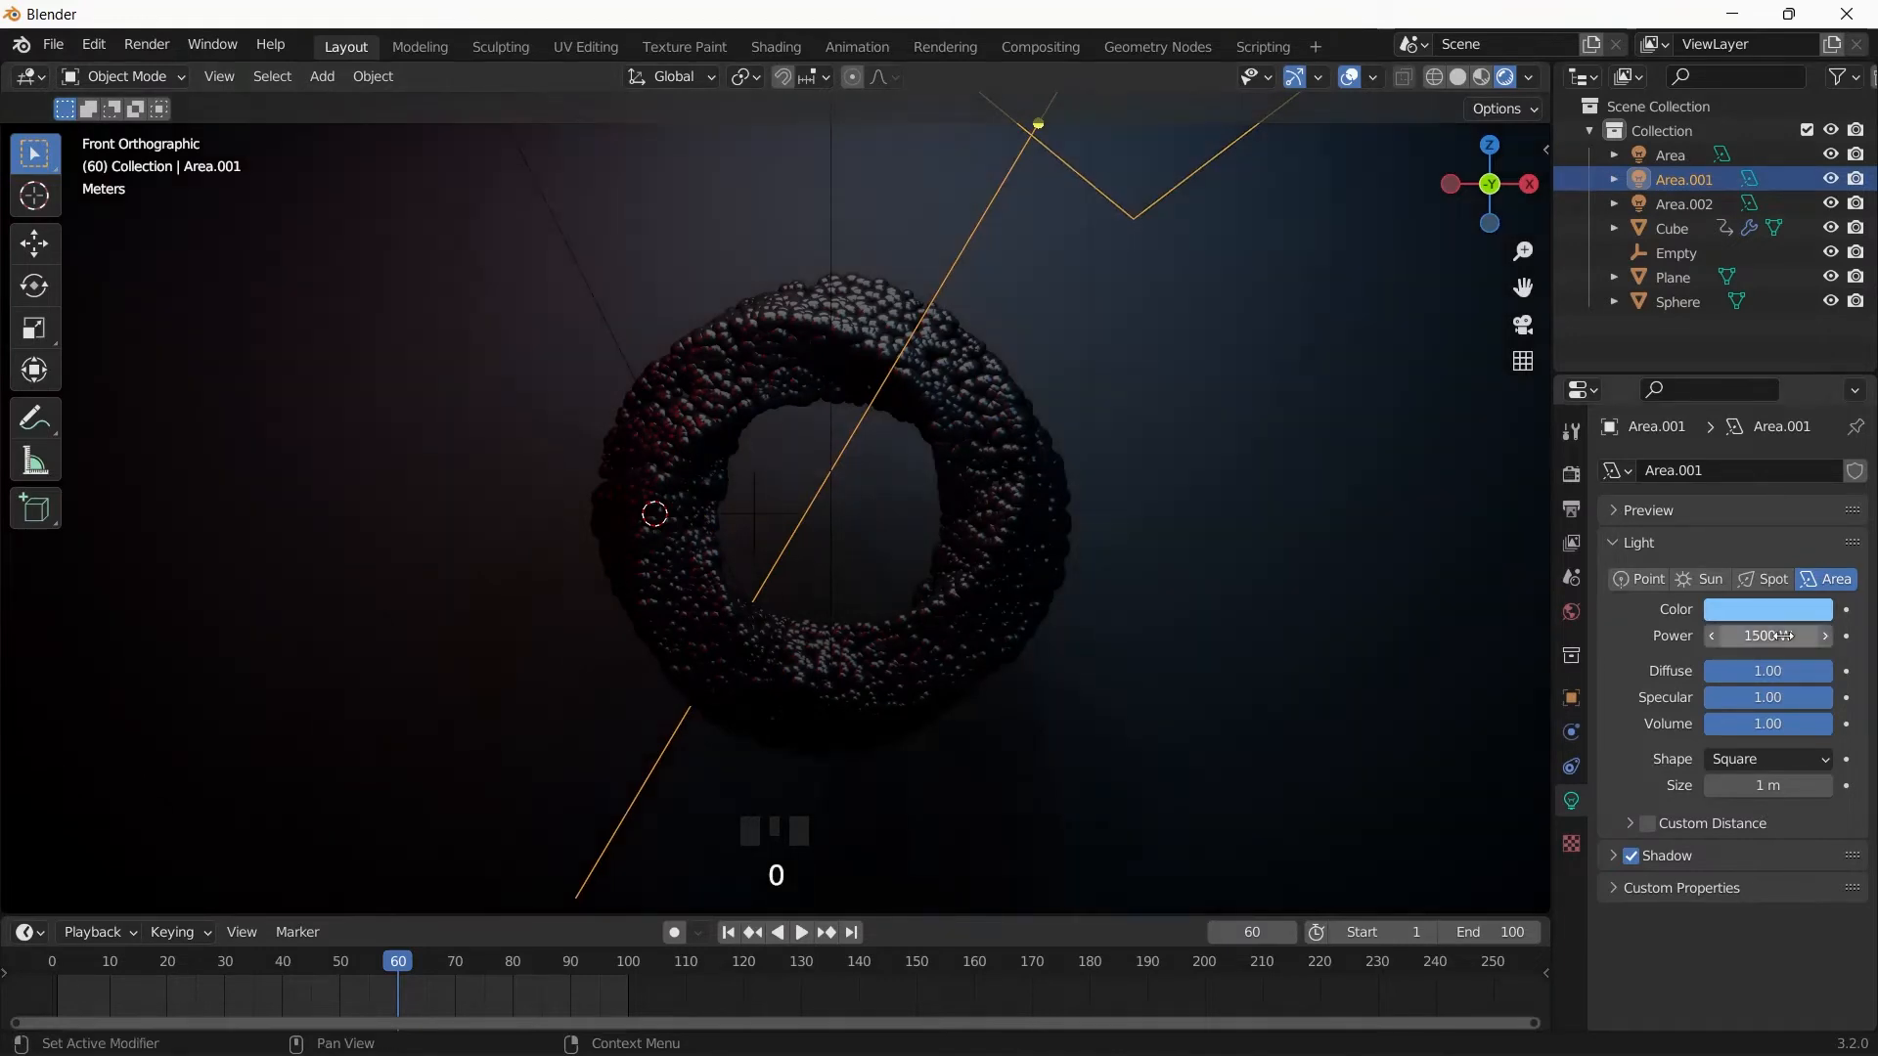
- Select the red area light and set its power to 1500 W
click(1683, 205)
double_click(1779, 633)
text(1500)
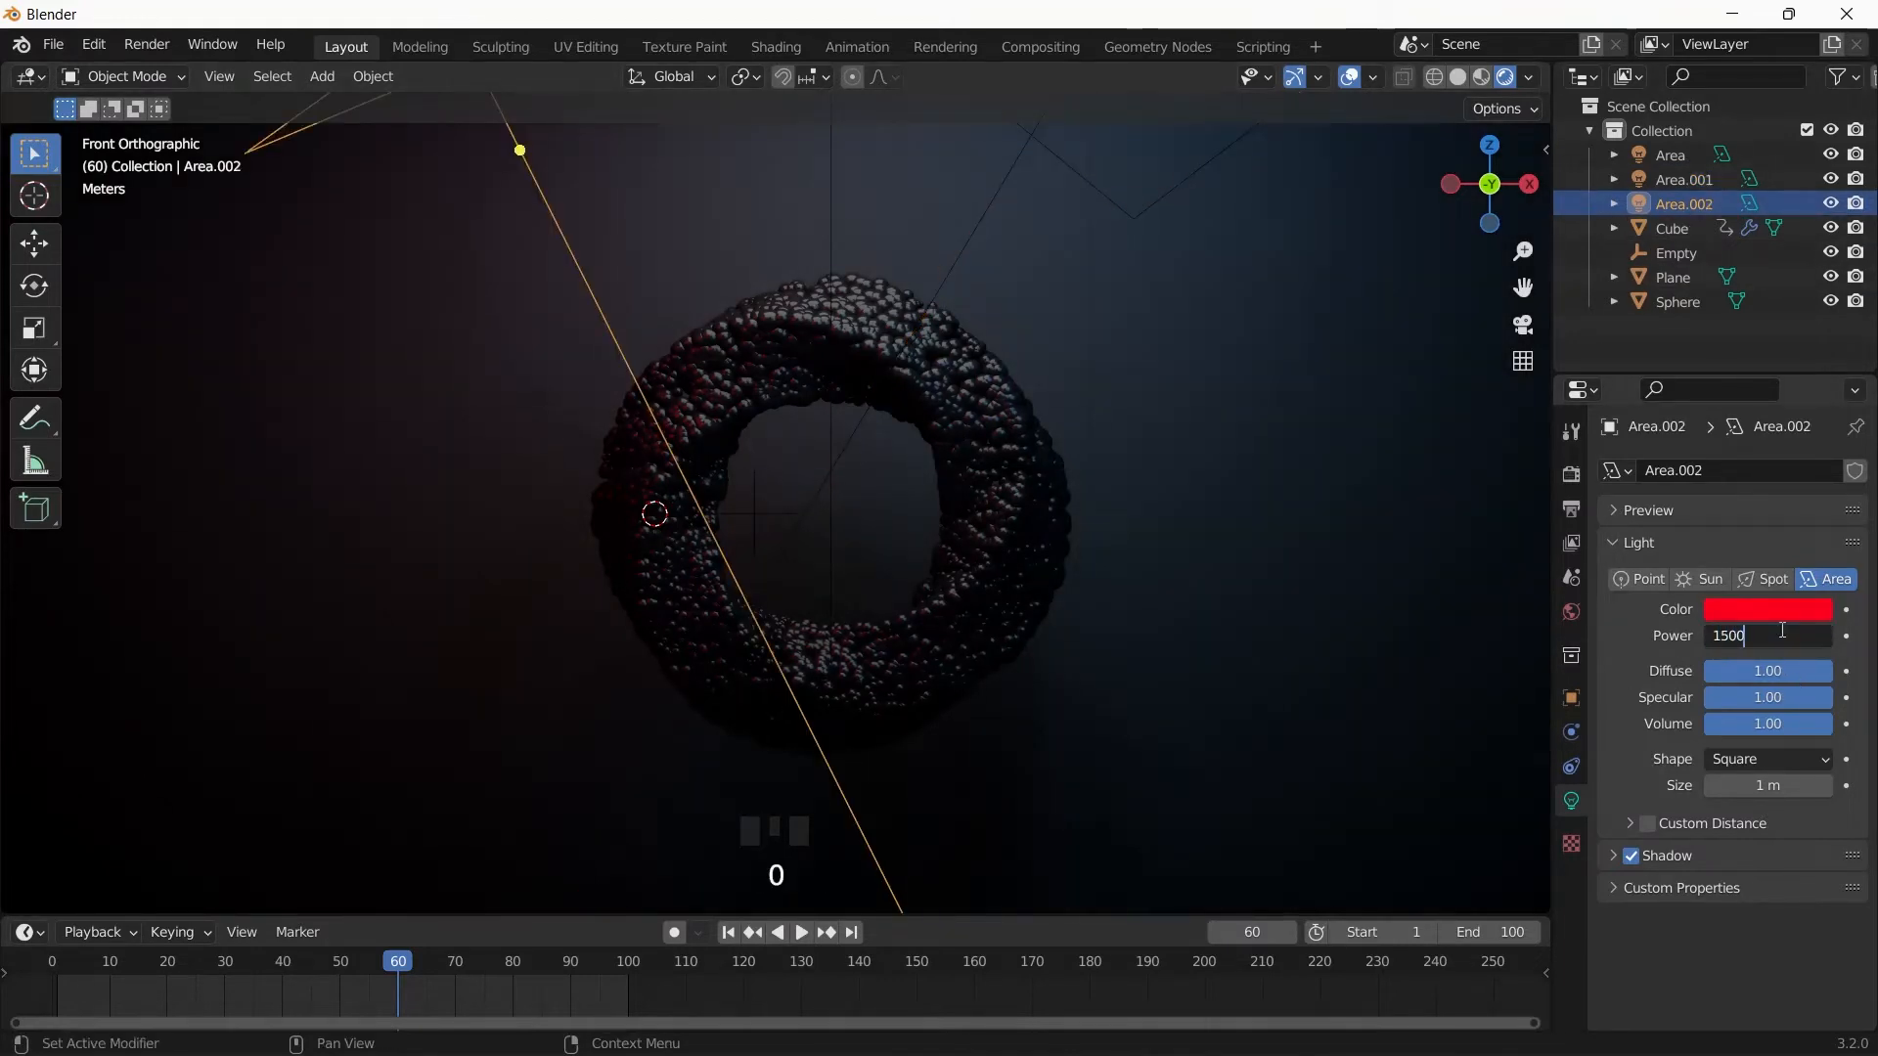
key(Return)
- Select the white area light above the ring and set its power to 1500 W
click(1673, 155)
double_click(1761, 636)
text(10000)
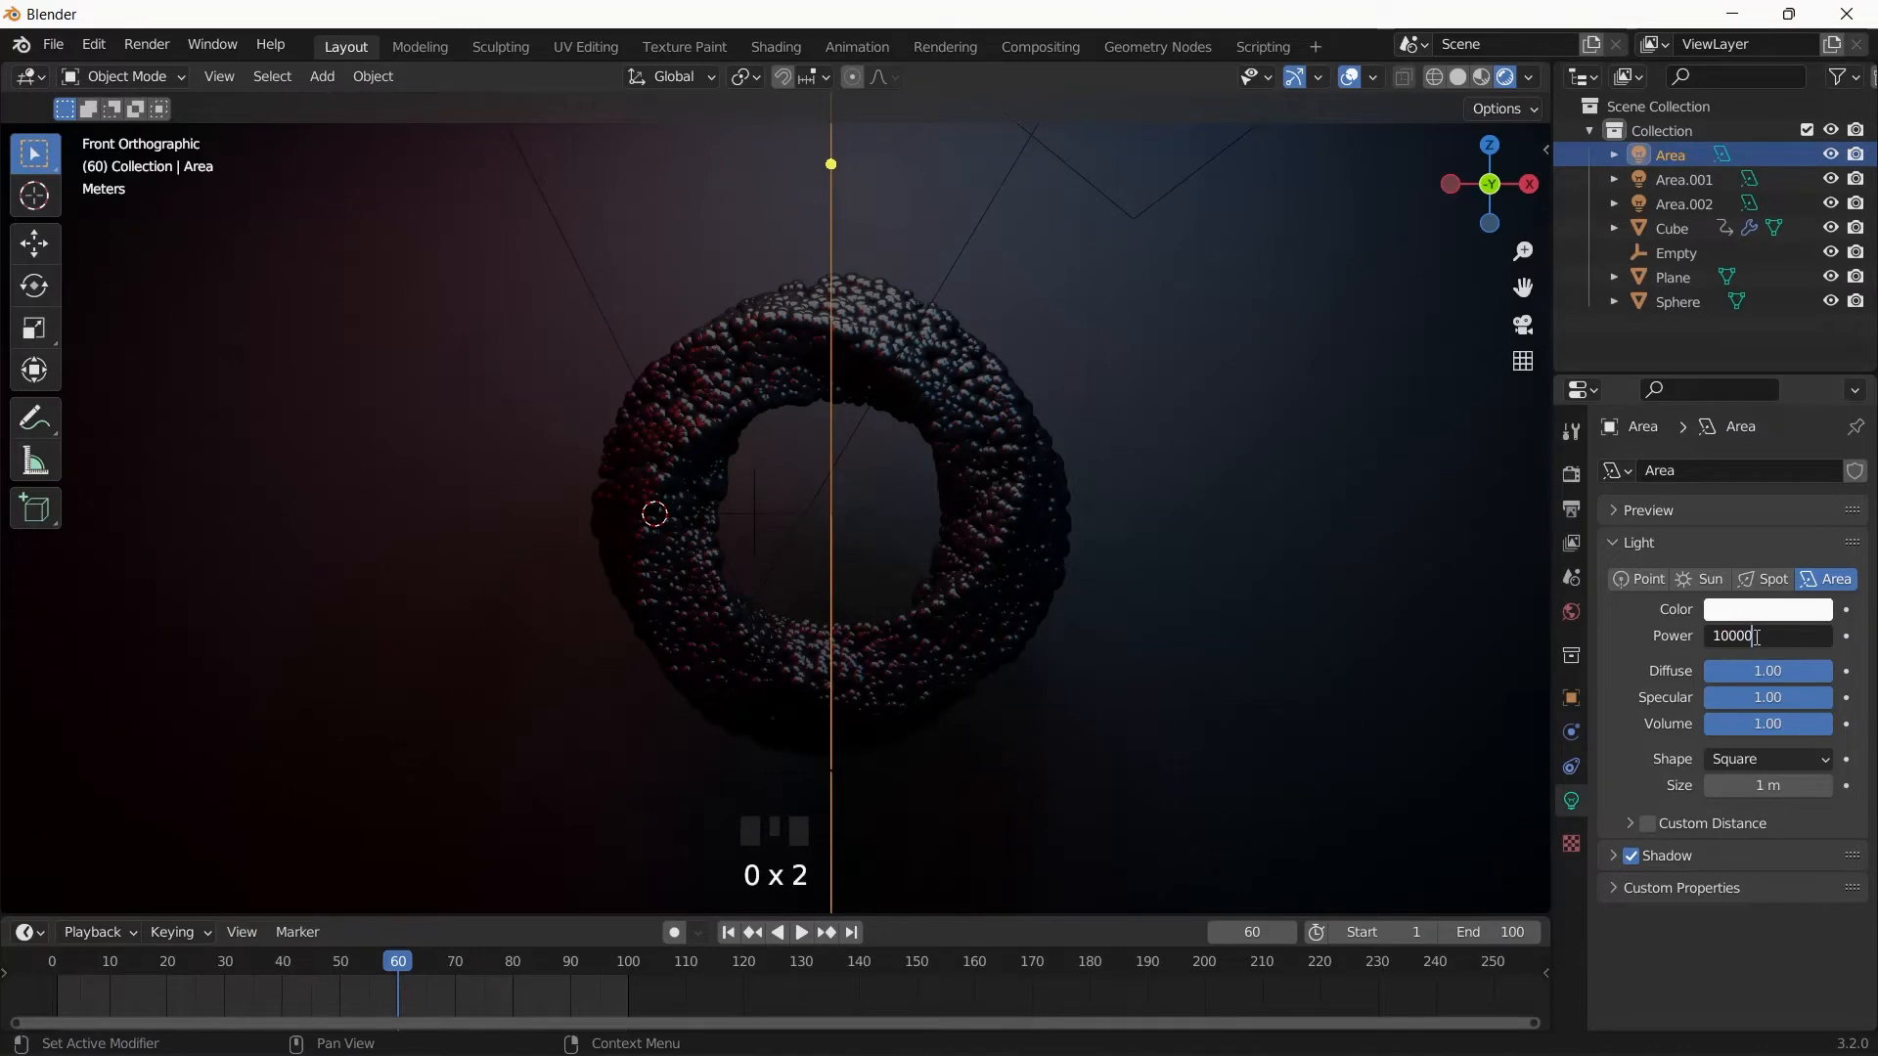
key(Return)
click(1758, 636)
text(1500)
key(Return)
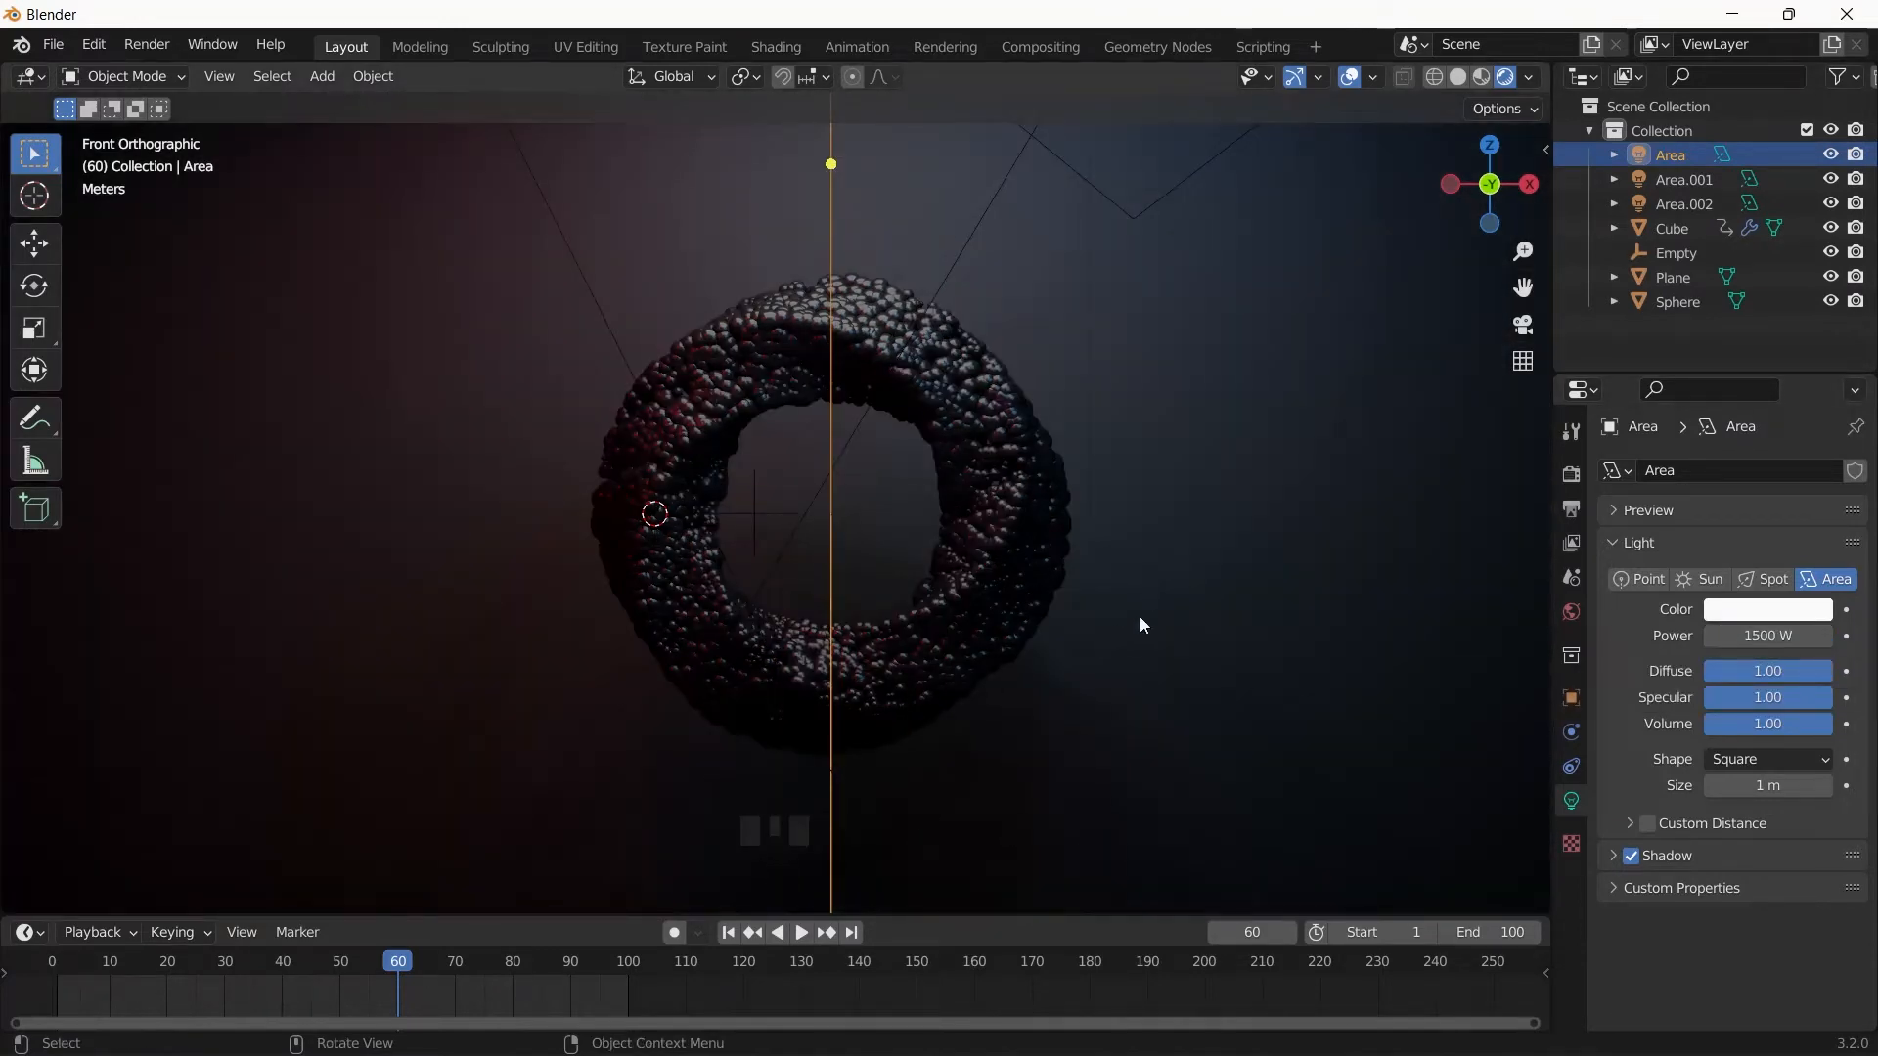
- Open the BG material of the backdrop plane and lower its specular to about 0.335
click(1277, 525)
click(1572, 902)
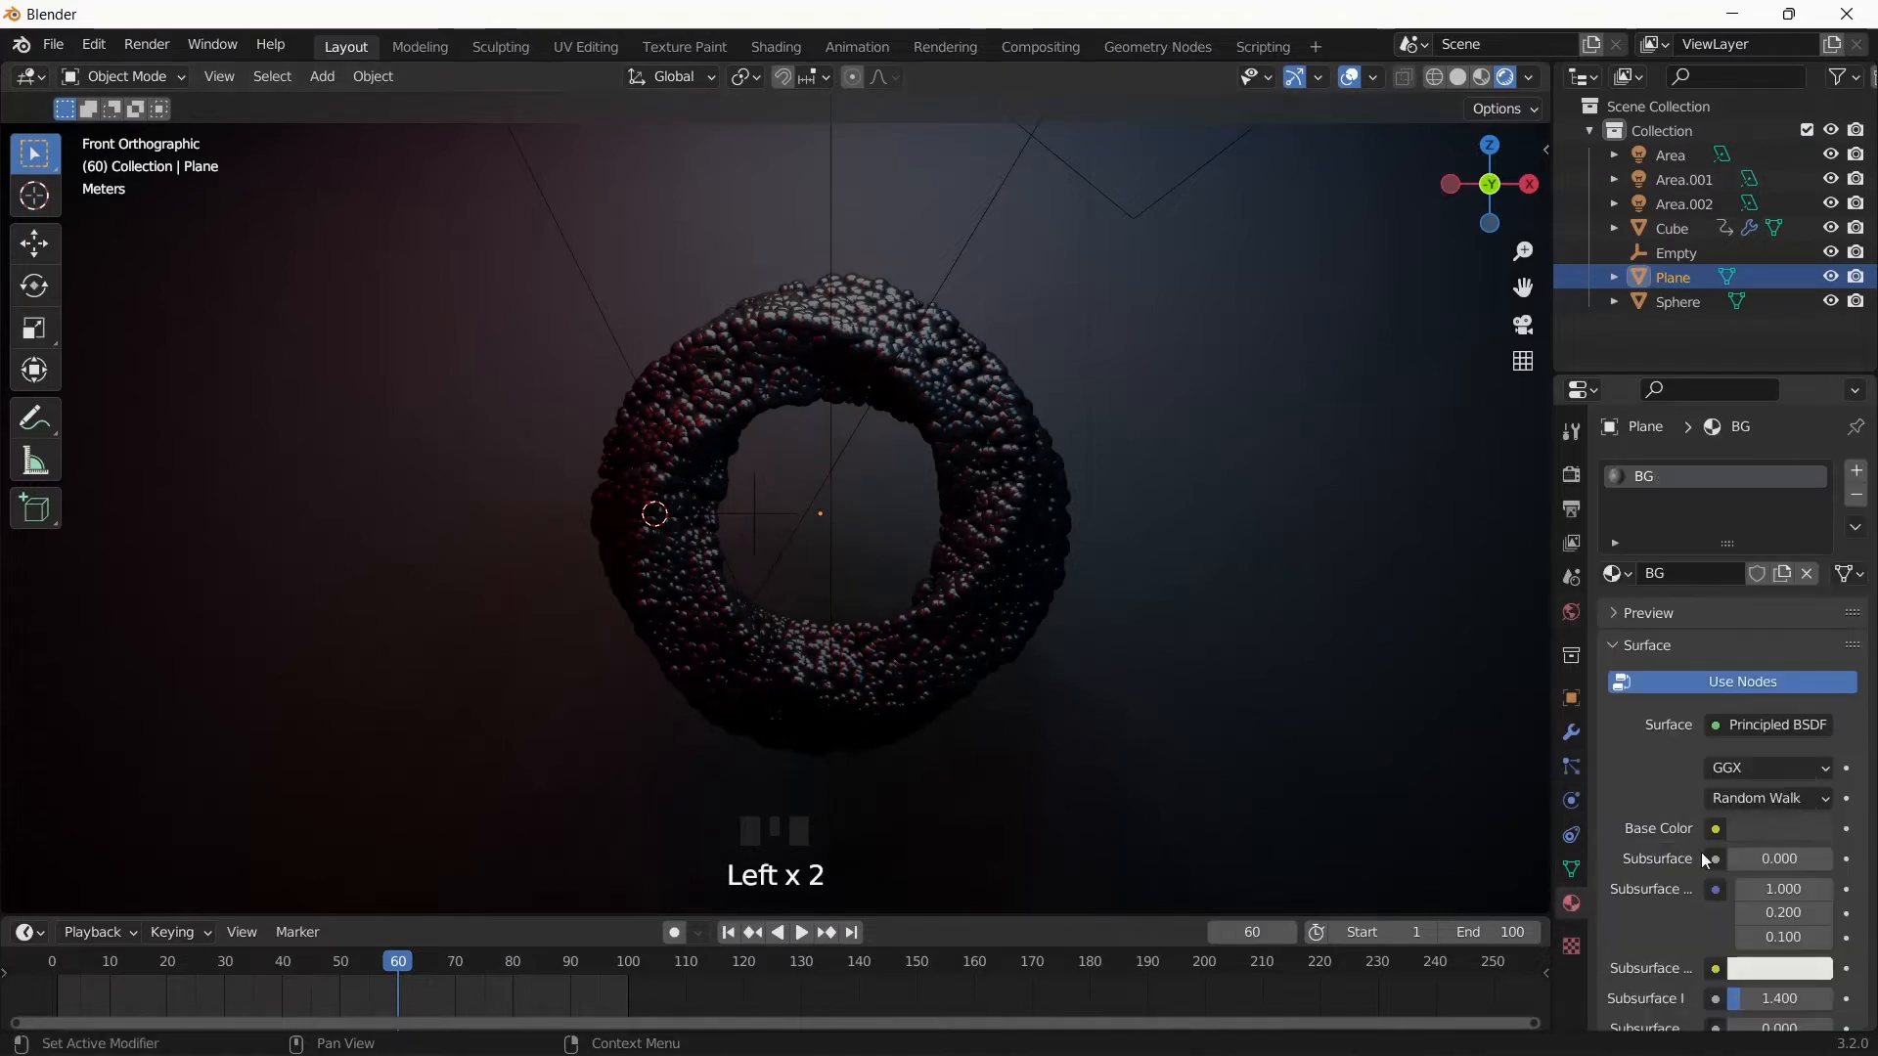
scroll(1751, 788, down, 6)
drag(1779, 698, 1795, 698)
scroll(1809, 585, up, 3)
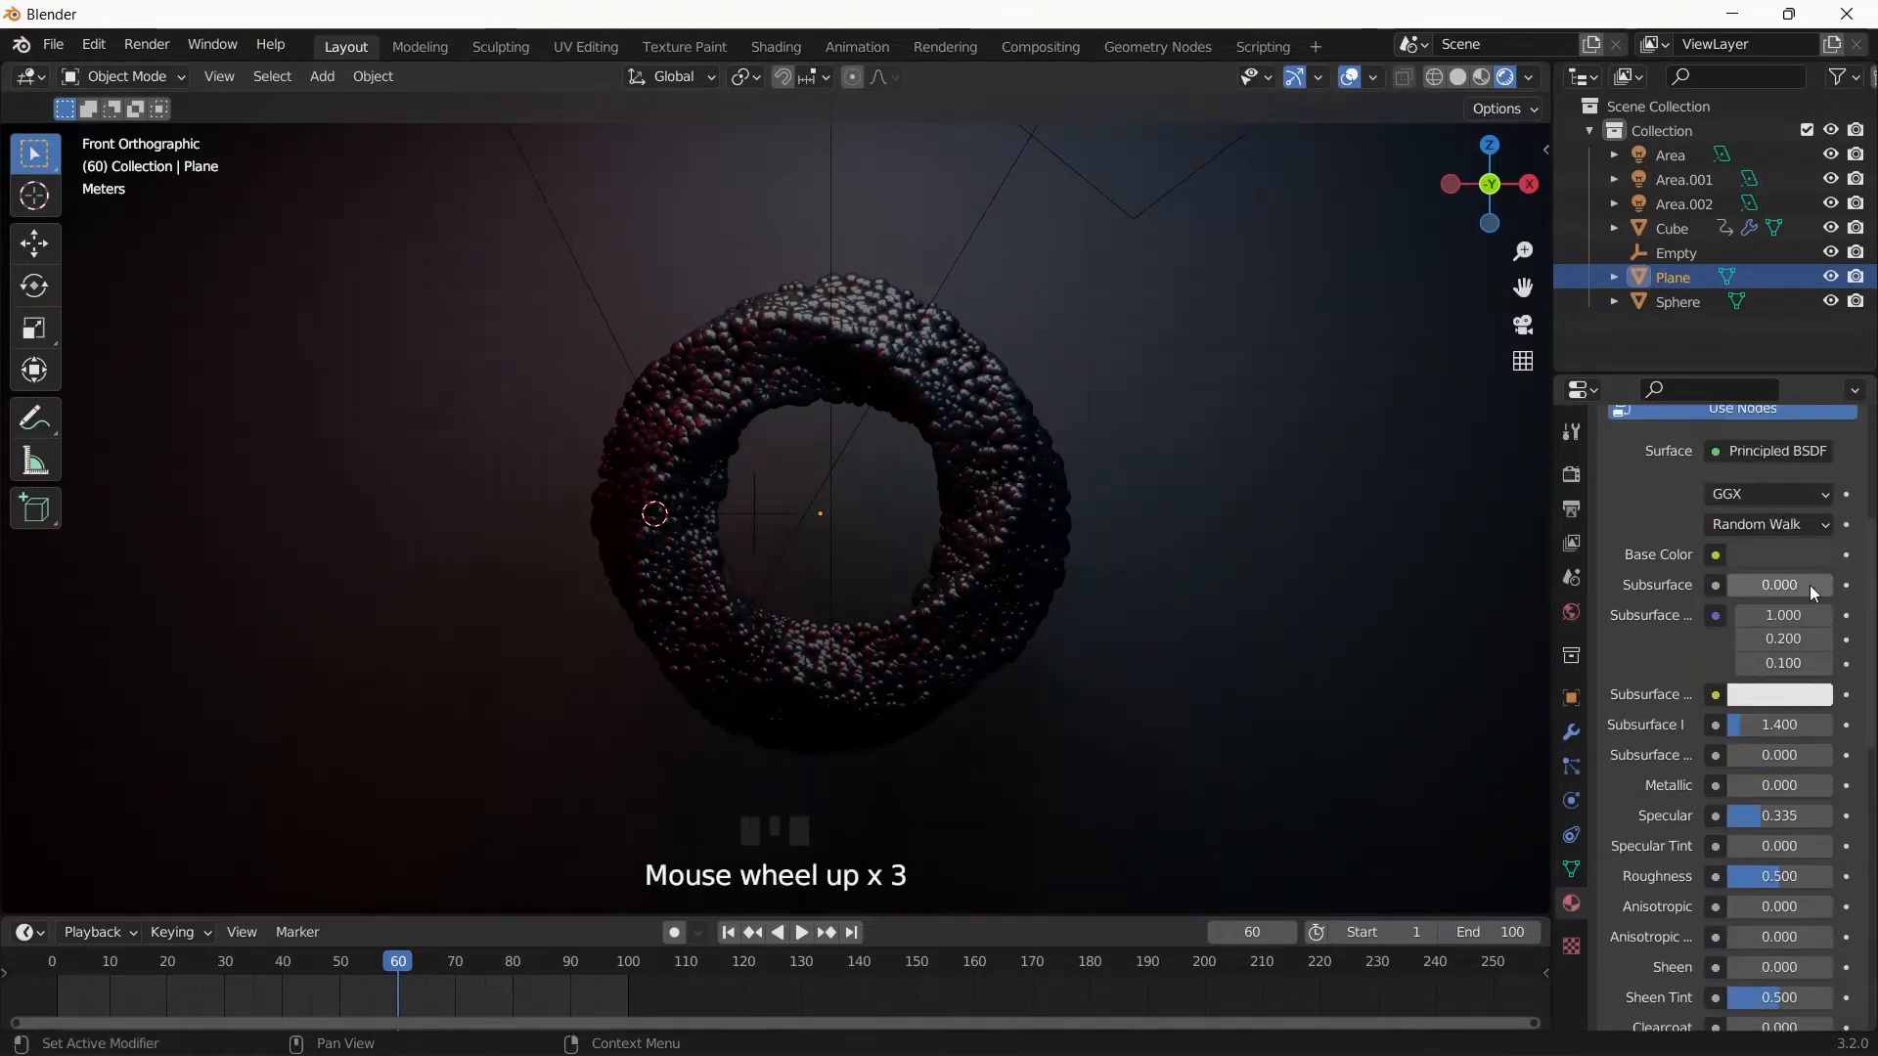
- Adjust the base color and roughness of the backdrop plane's BG material
click(1794, 555)
click(1640, 673)
scroll(1752, 825, down, 6)
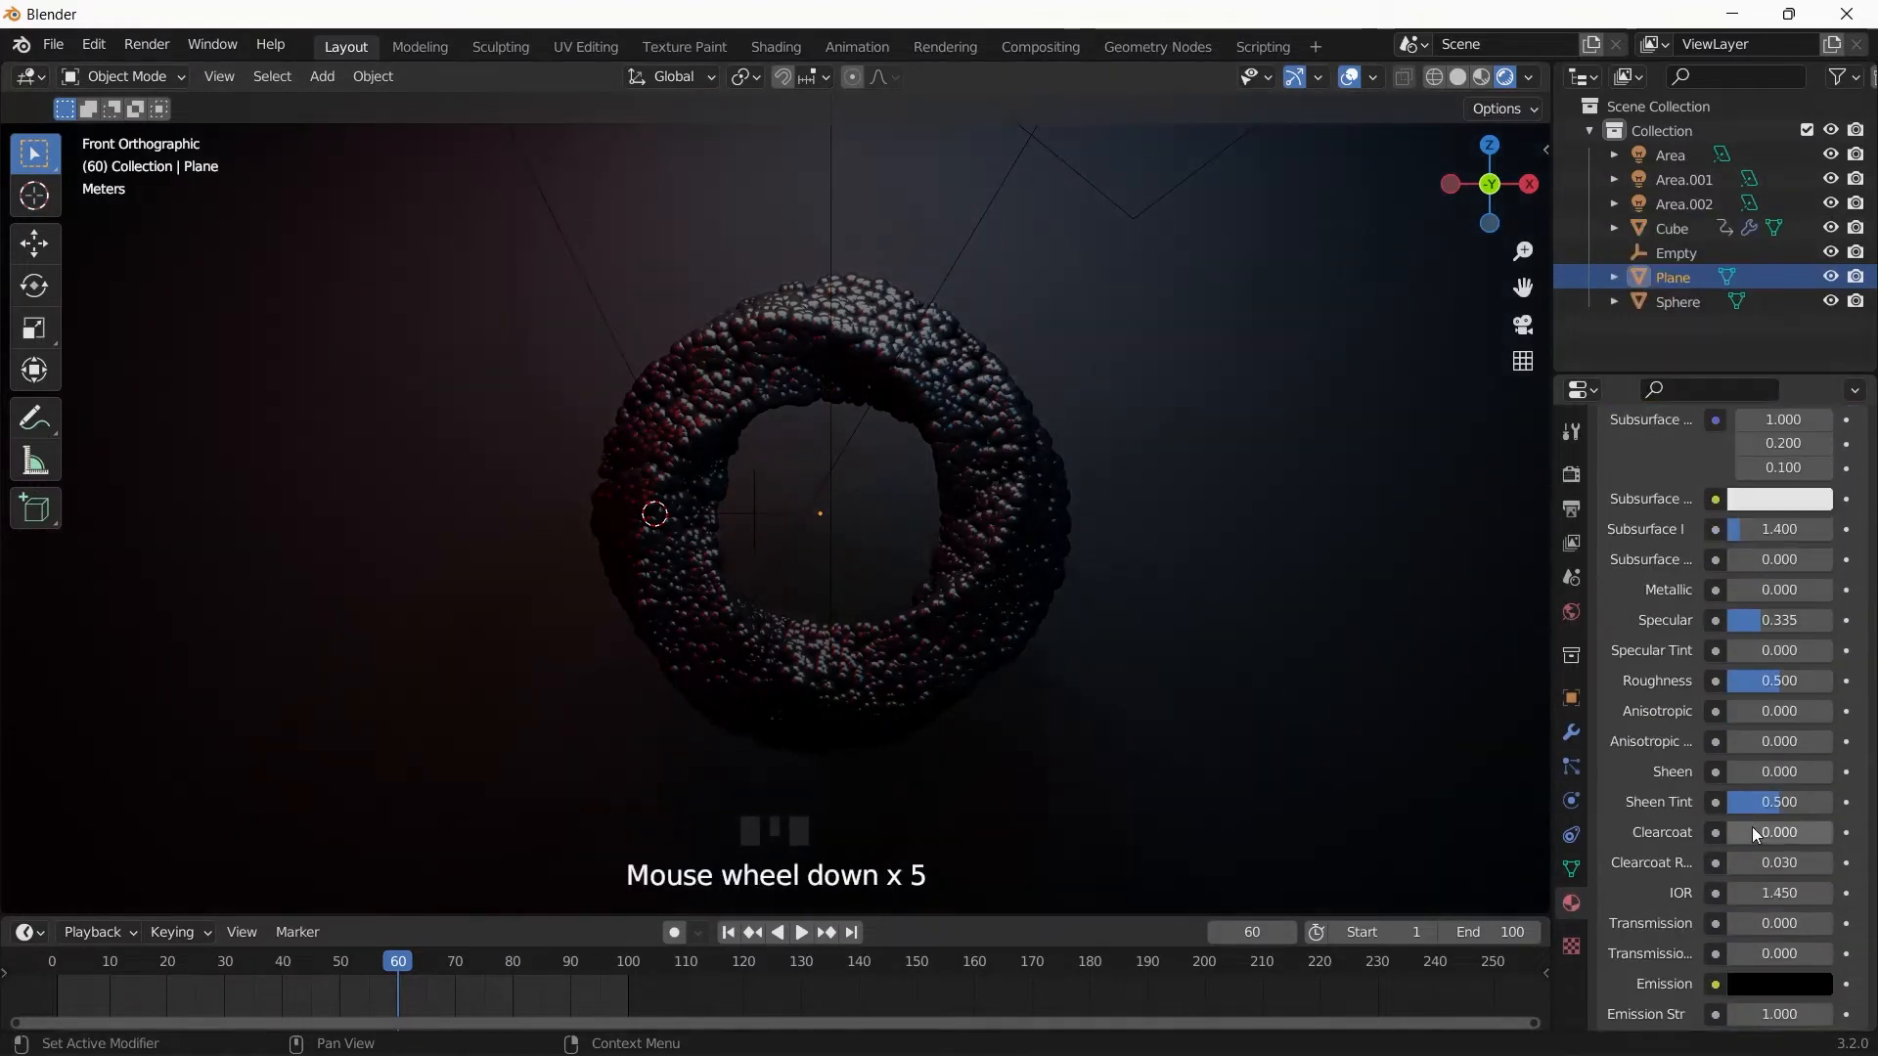
drag(1764, 642, 1761, 642)
click(1582, 566)
click(1215, 633)
click(1009, 559)
click(1275, 517)
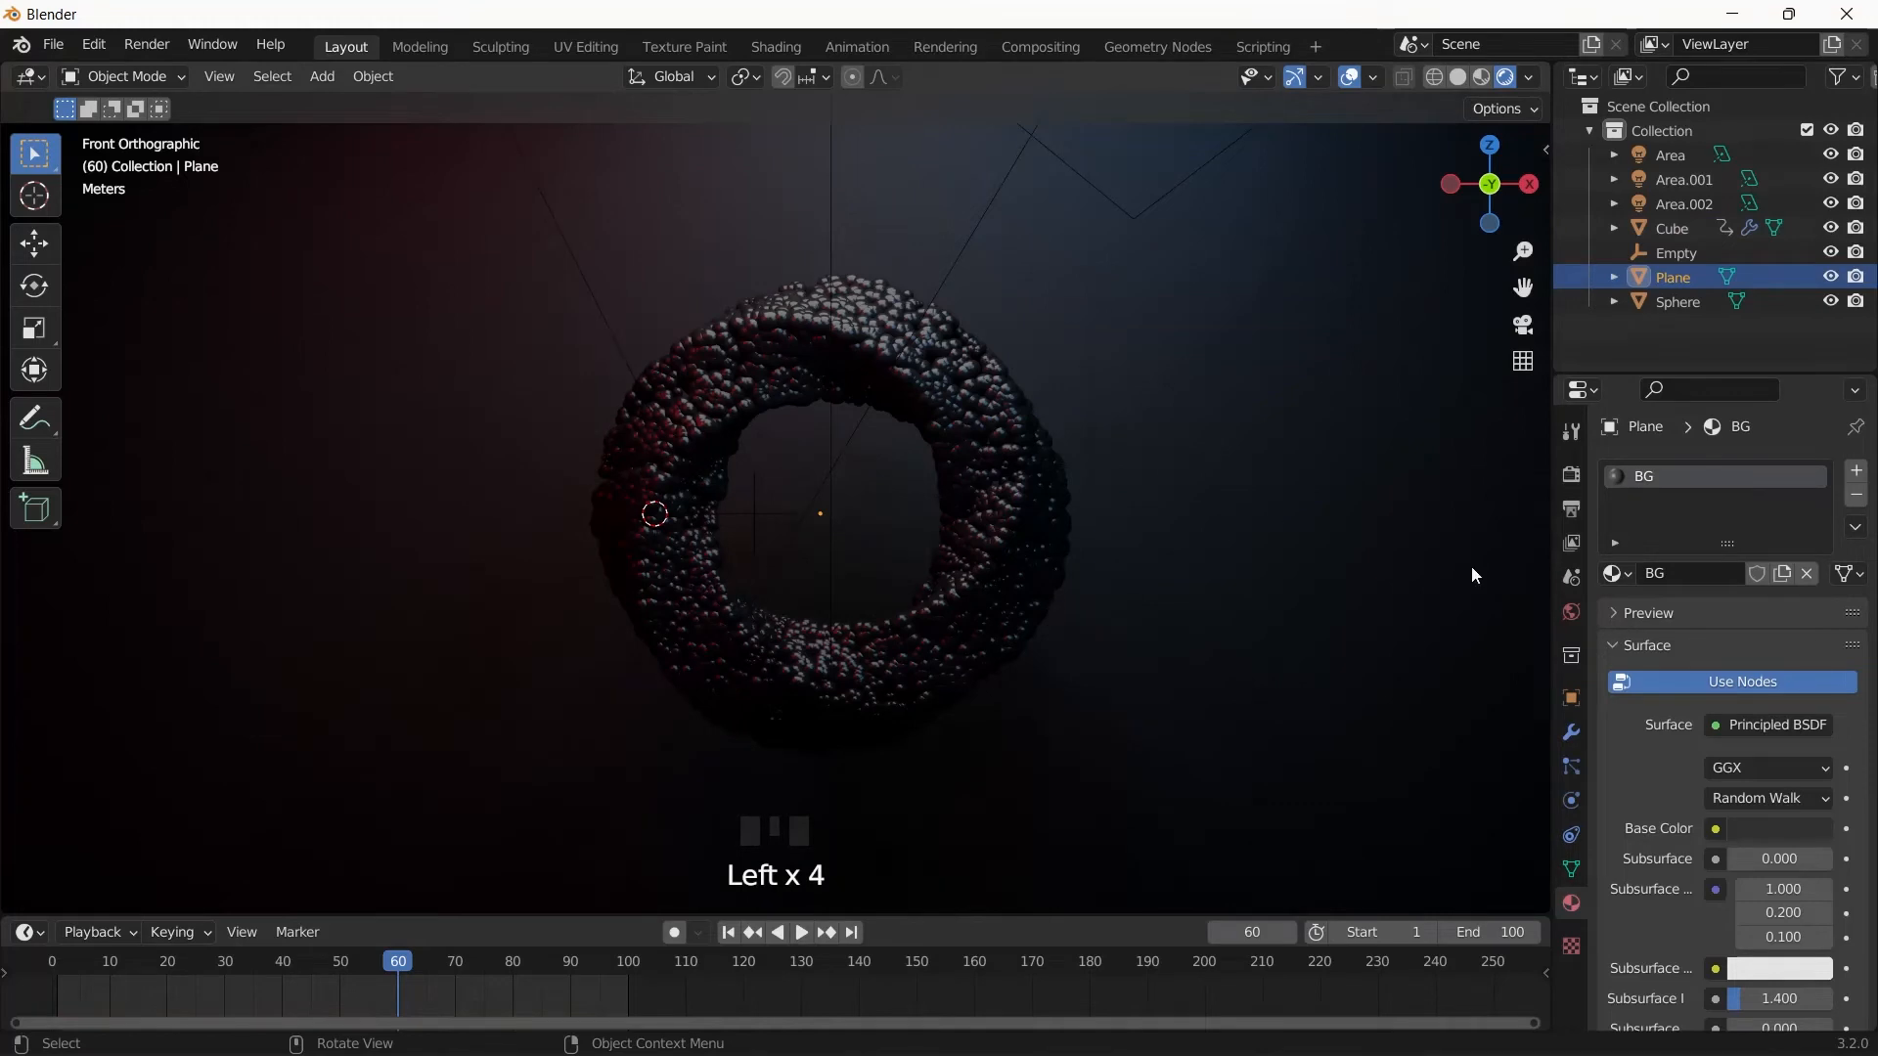
- Select the sphere and set its material's specular to about 0.087, roughness to 0.216 and clearcoat to 0.064
click(1045, 616)
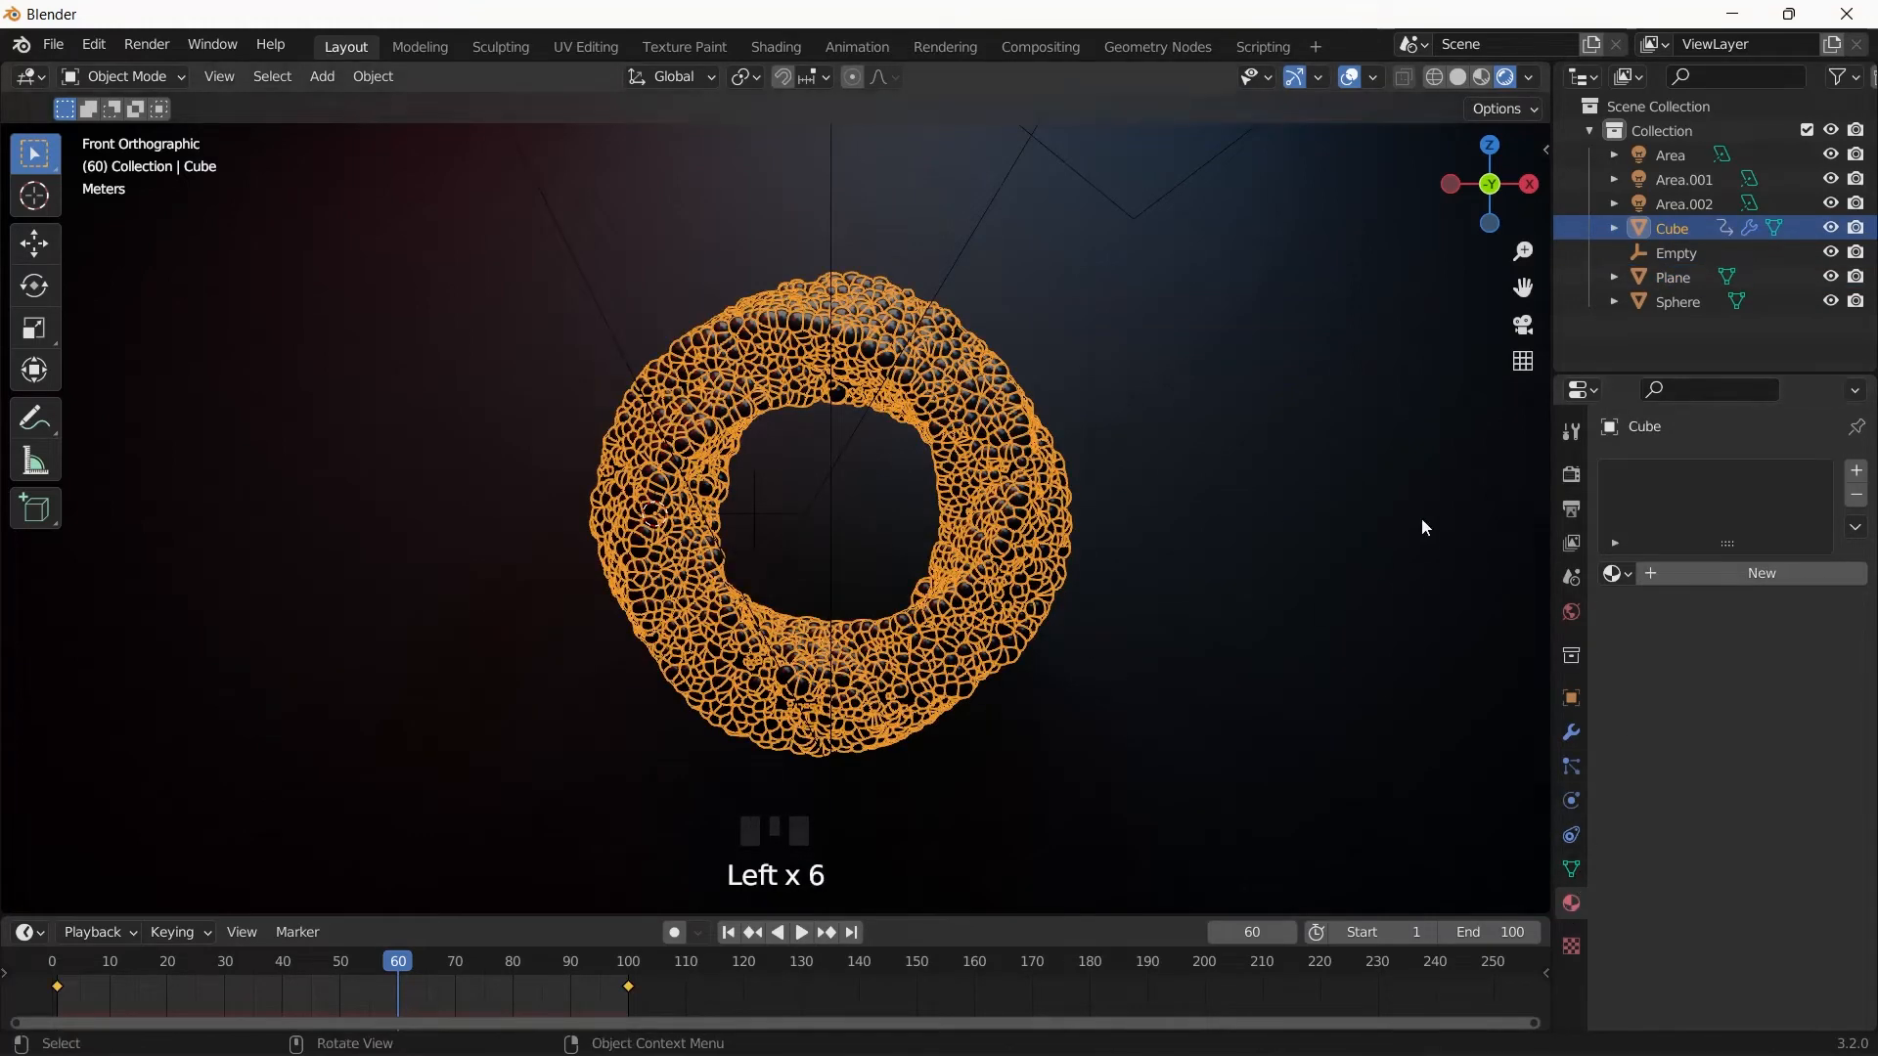
click(1677, 301)
scroll(1755, 807, down, 12)
click(1757, 675)
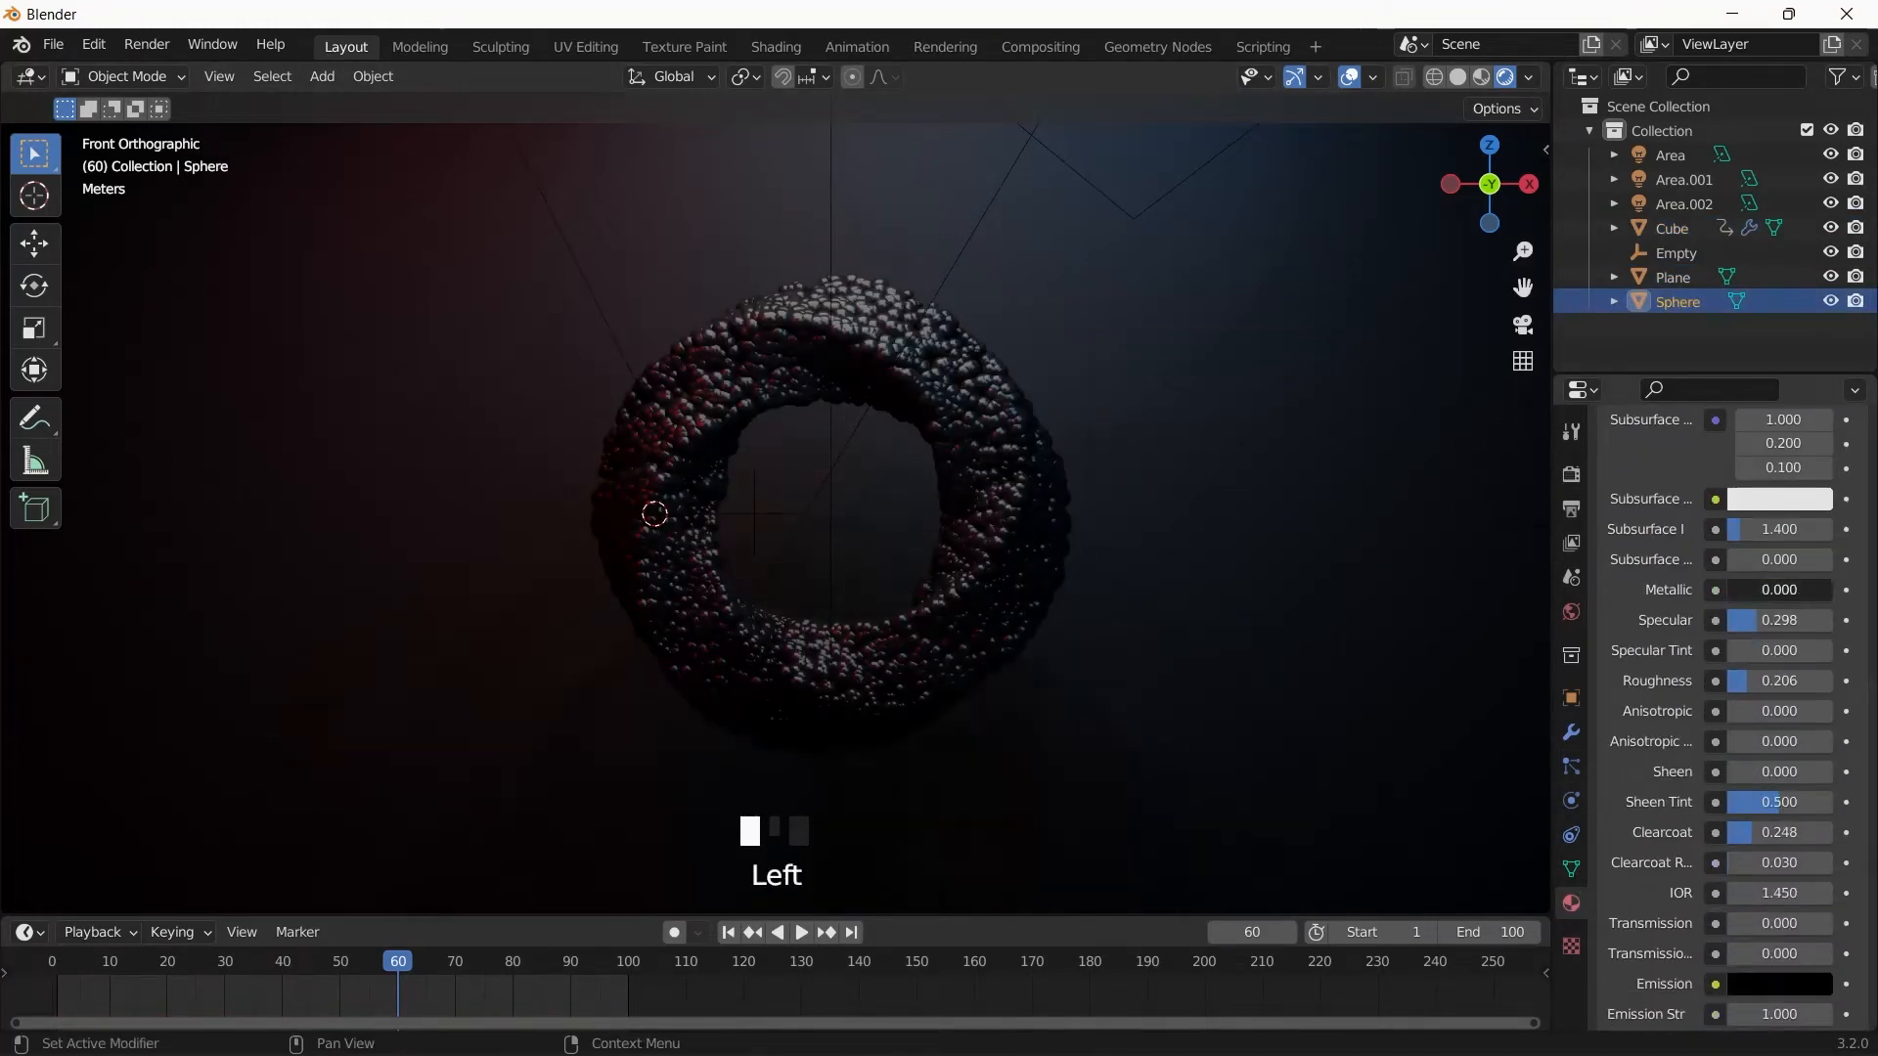
drag(1780, 621, 1763, 565)
scroll(1742, 657, down, 3)
scroll(1780, 634, down, 2)
mouse_move(1739, 636)
mouse_down()
mouse_move(1721, 636)
mouse_move(1739, 636)
mouse_up()
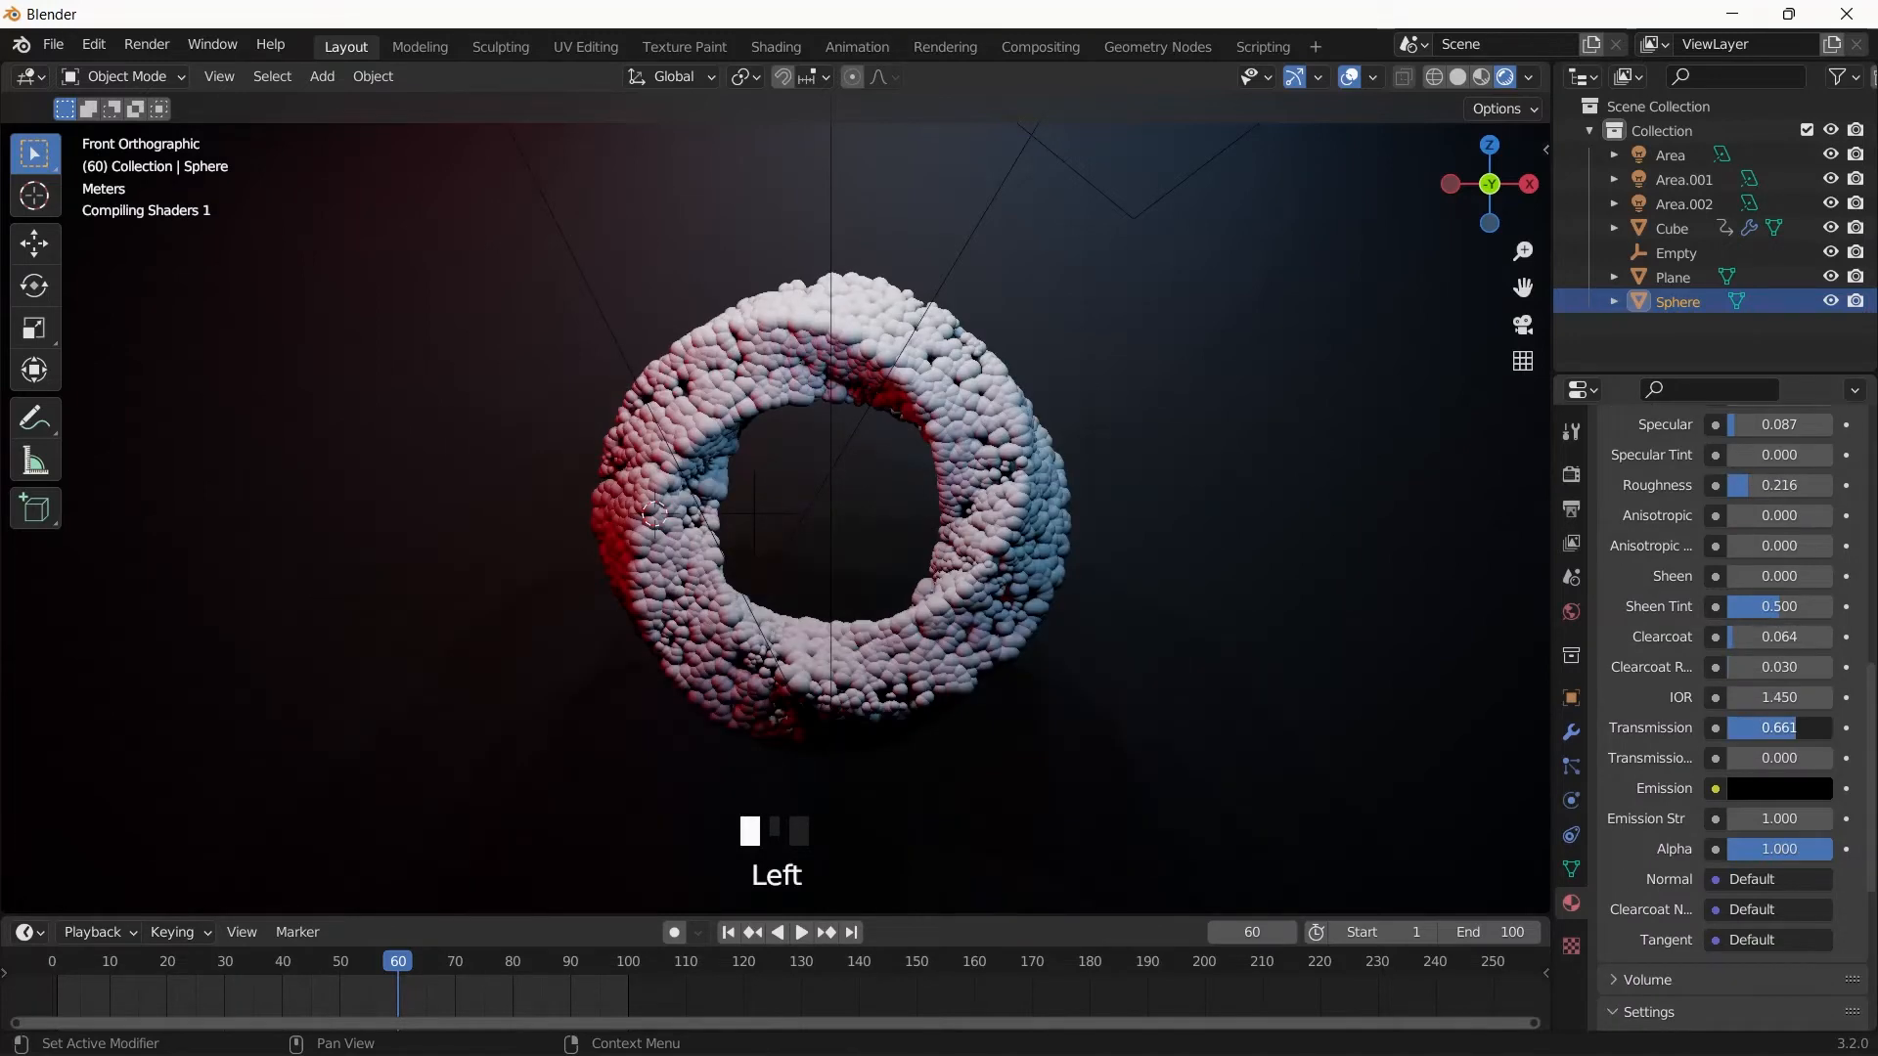
- Try different transmission, transmission roughness and sheen values on the sphere material, returning each to 0
drag(1761, 728, 1743, 728)
click(1745, 761)
click(1745, 761)
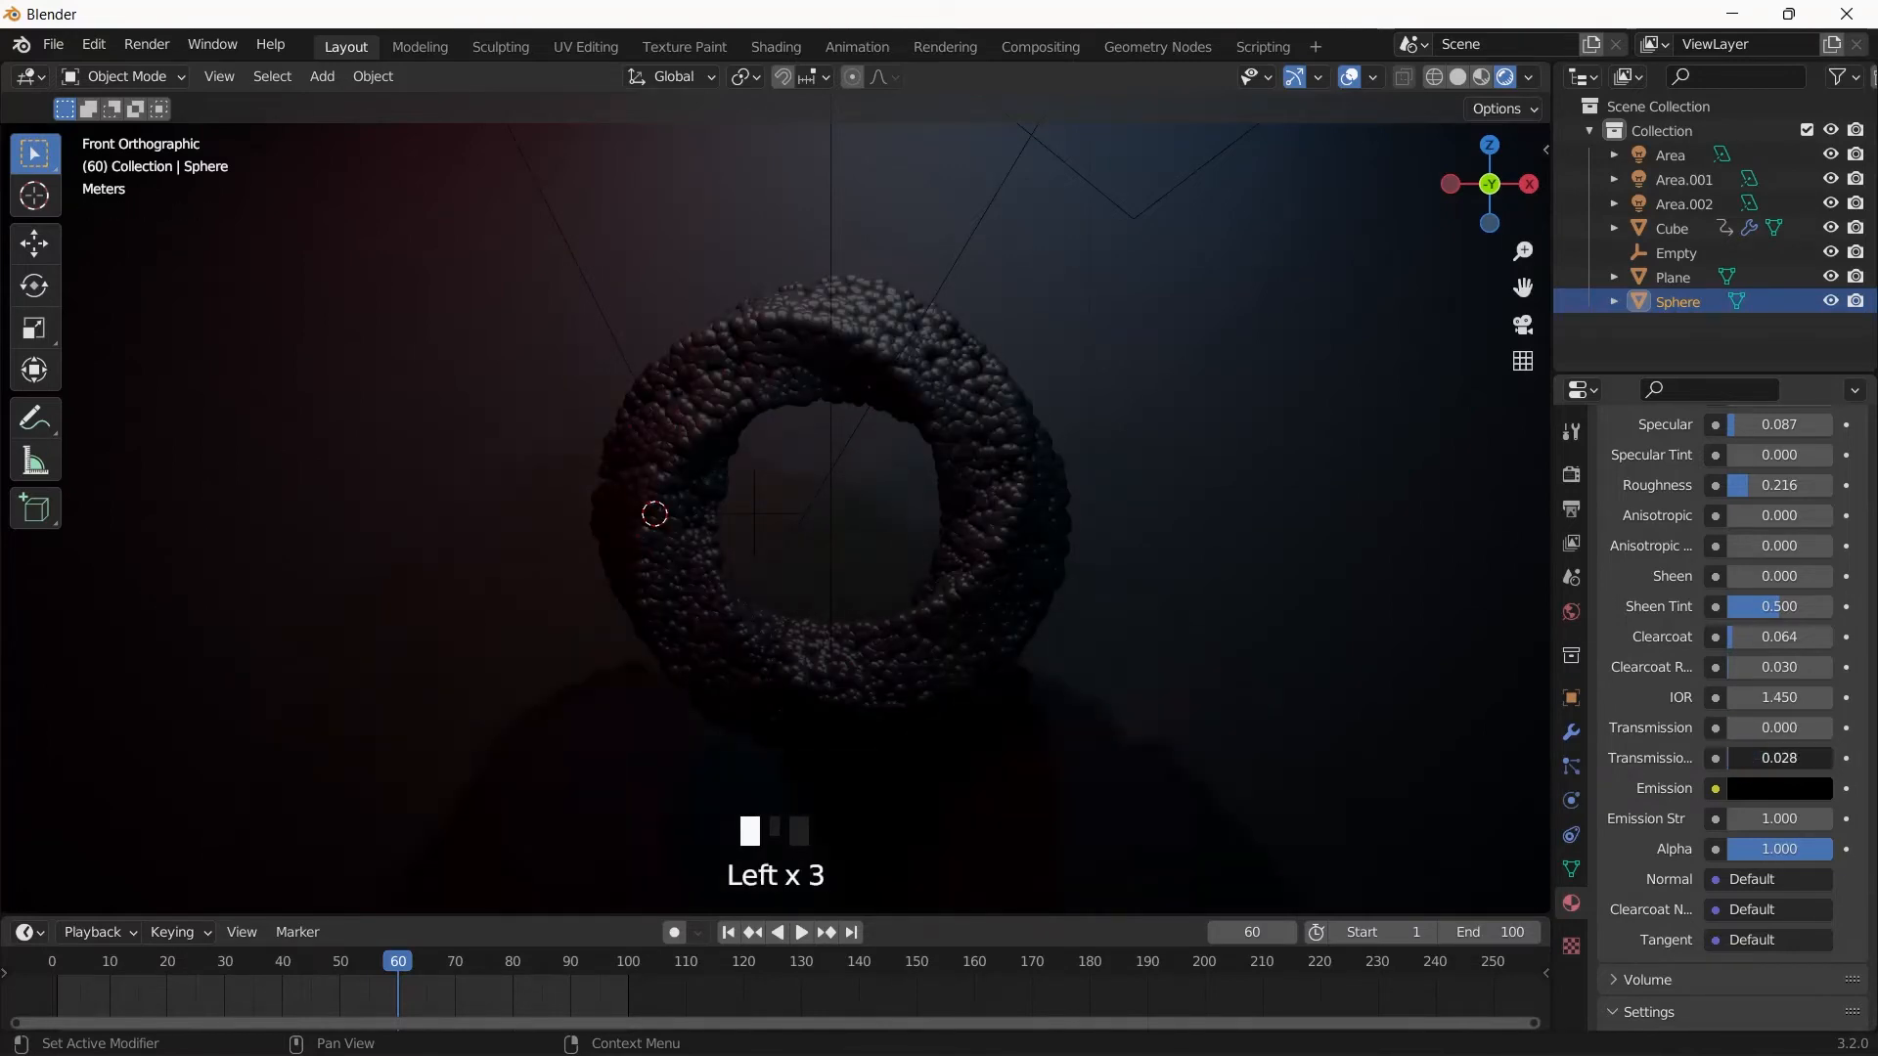
scroll(1749, 626, up, 2)
click(1745, 655)
drag(1745, 654, 1745, 654)
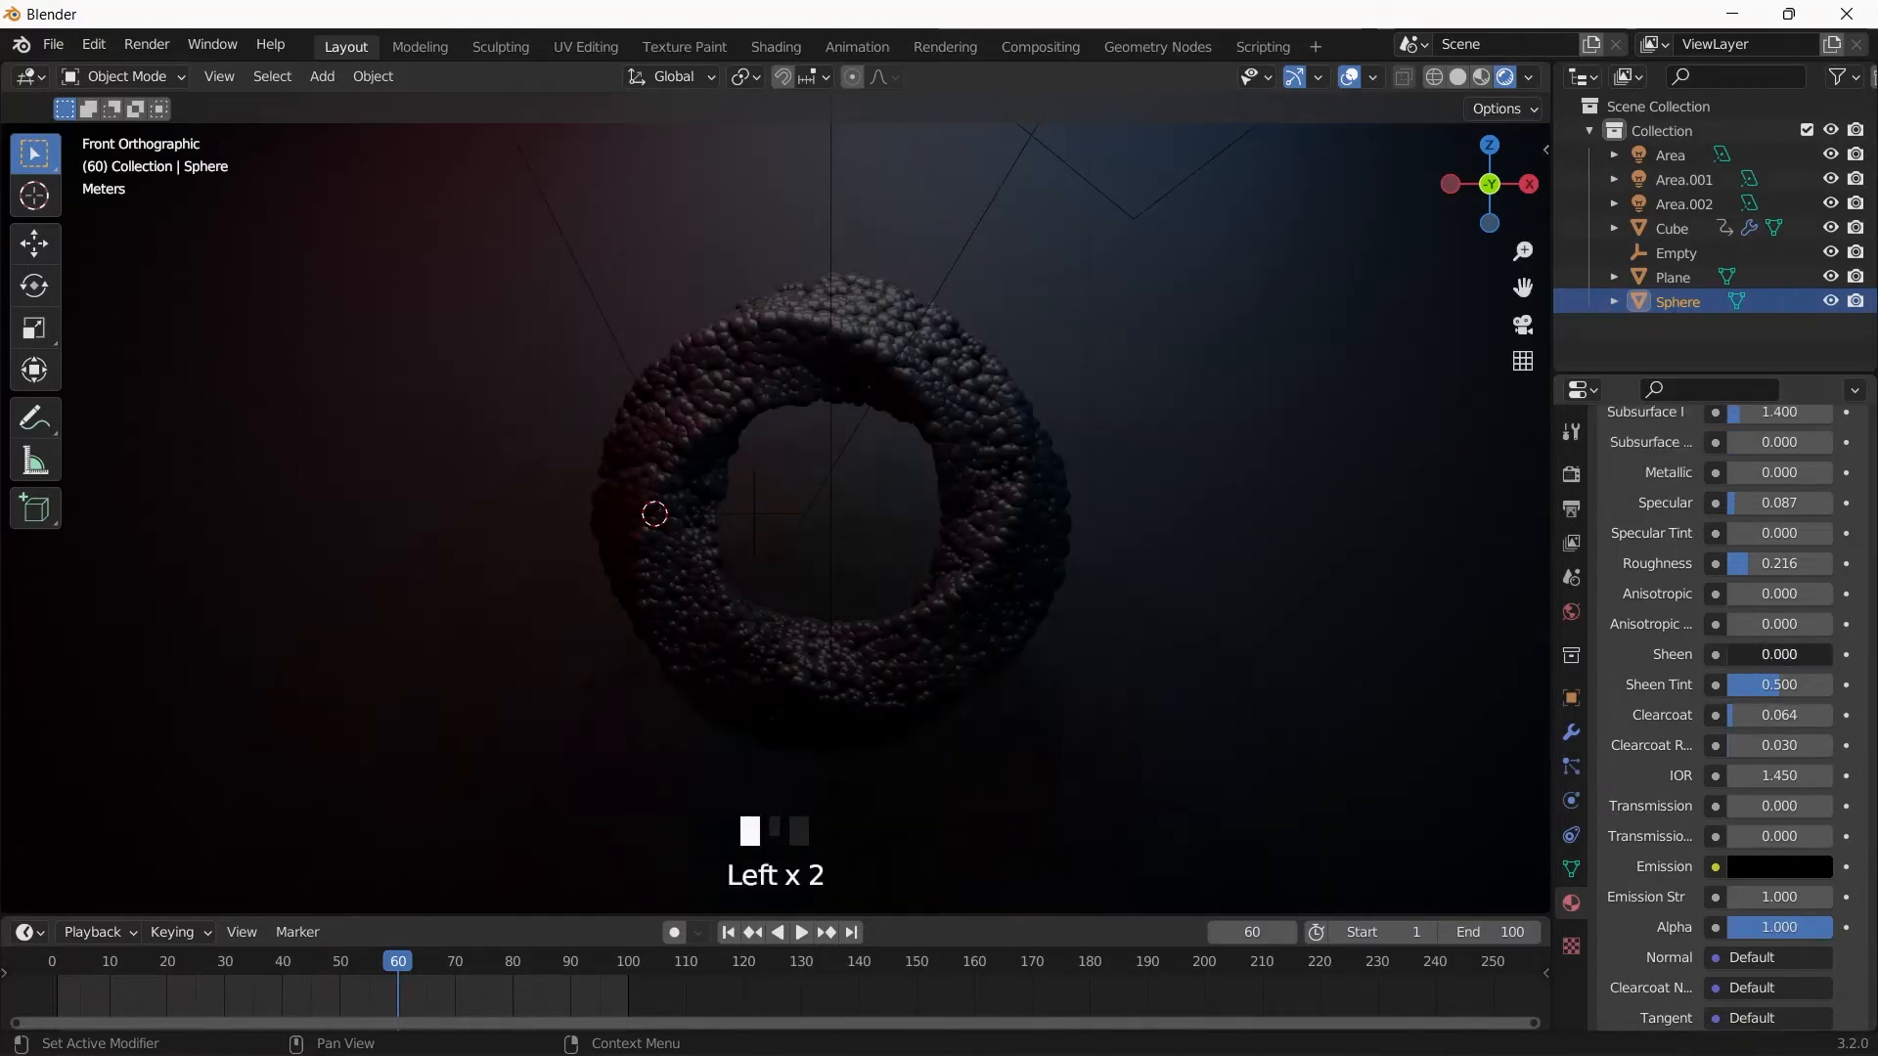
- Set the sphere material's subsurface IOR to about 1.272 and specular tint to about 0.165
scroll(1717, 530, up, 3)
click(1807, 530)
mouse_move(1808, 530)
mouse_down()
mouse_move(1790, 530)
mouse_move(1811, 530)
mouse_up()
drag(1735, 650, 1821, 650)
- Try two more value changes further down in the sphere material and undo both
scroll(1762, 759, down, 6)
drag(1734, 790, 1753, 783)
mouse_move(1736, 659)
mouse_down()
mouse_move(1808, 622)
mouse_move(1741, 628)
mouse_up()
key(ctrl+z)
key(ctrl+z)
- Adjust the sphere material's base color to a dark gray with a value of about 0.045
scroll(1769, 580, up, 6)
scroll(1769, 602, up, 9)
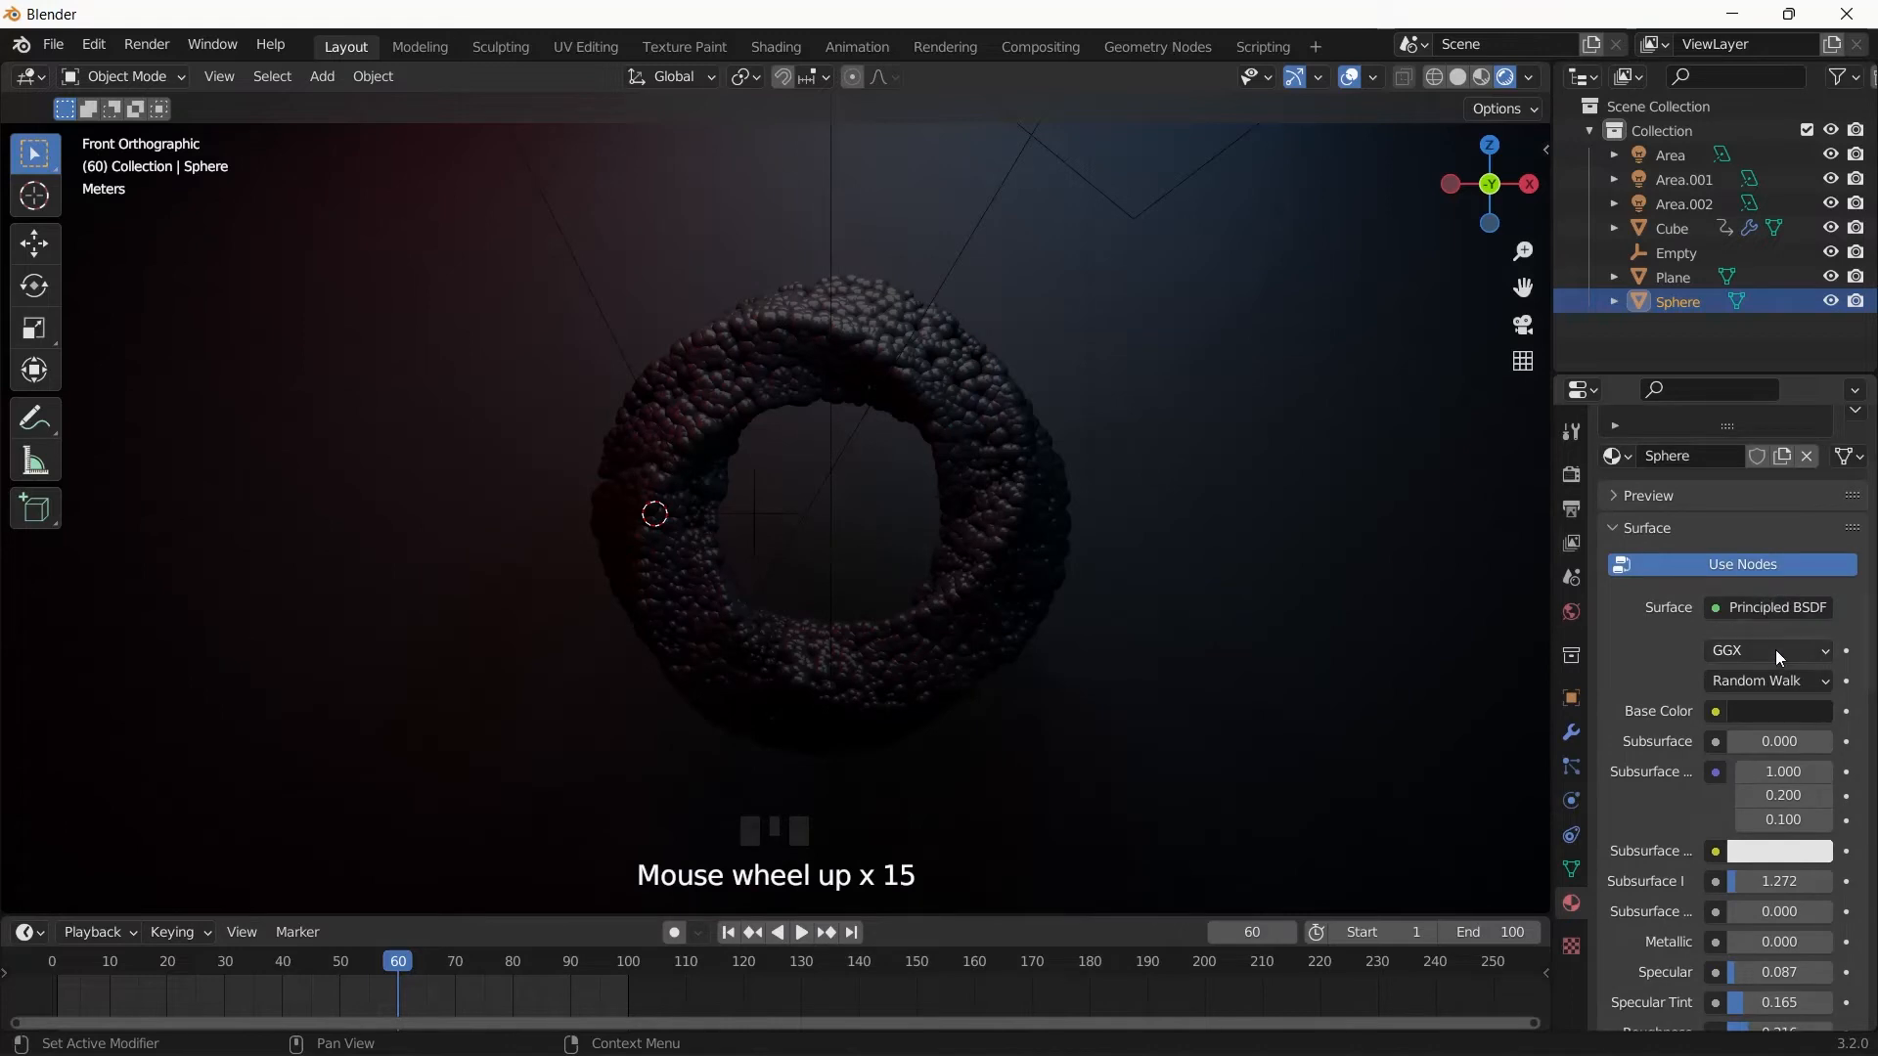
click(1770, 626)
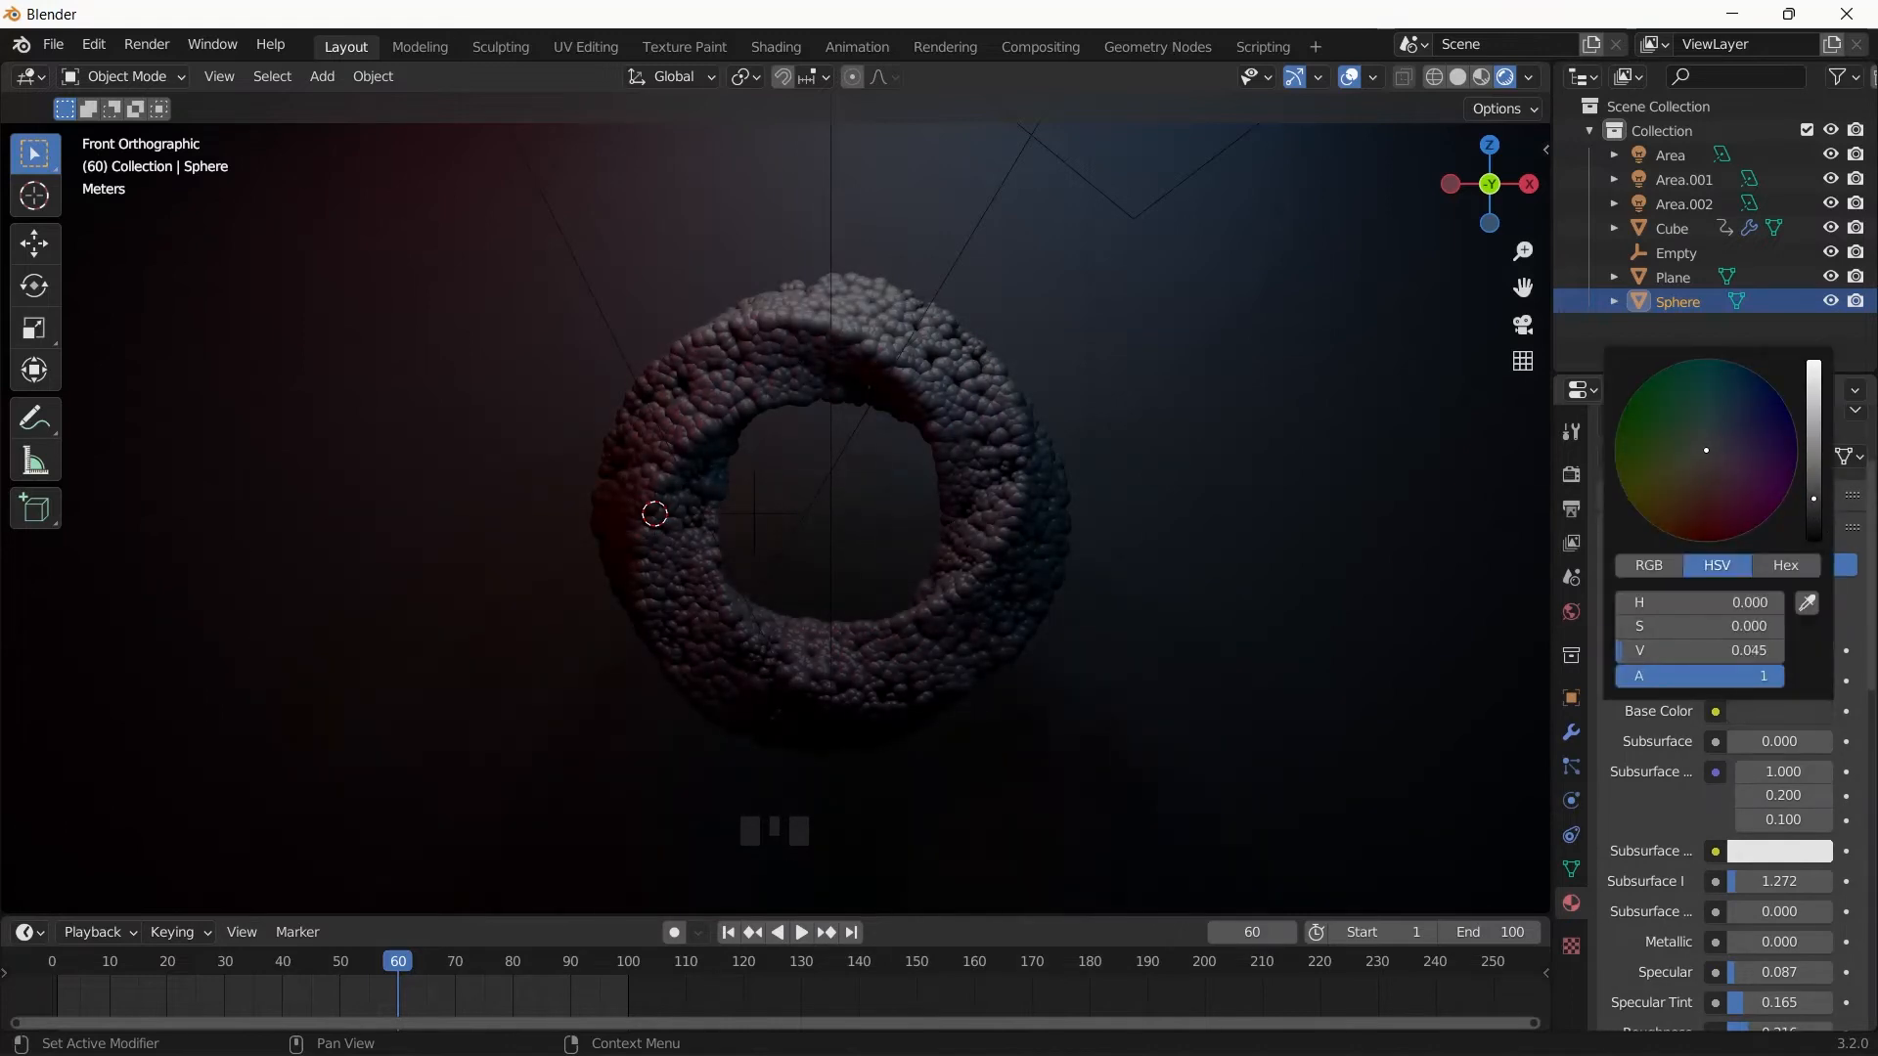
- Lower the light-blue area light and the red area light along the Z axis, closer to the ring
click(1109, 197)
key(g)
key(z)
click(1109, 307)
click(1659, 206)
key(g)
key(z)
click(773, 561)
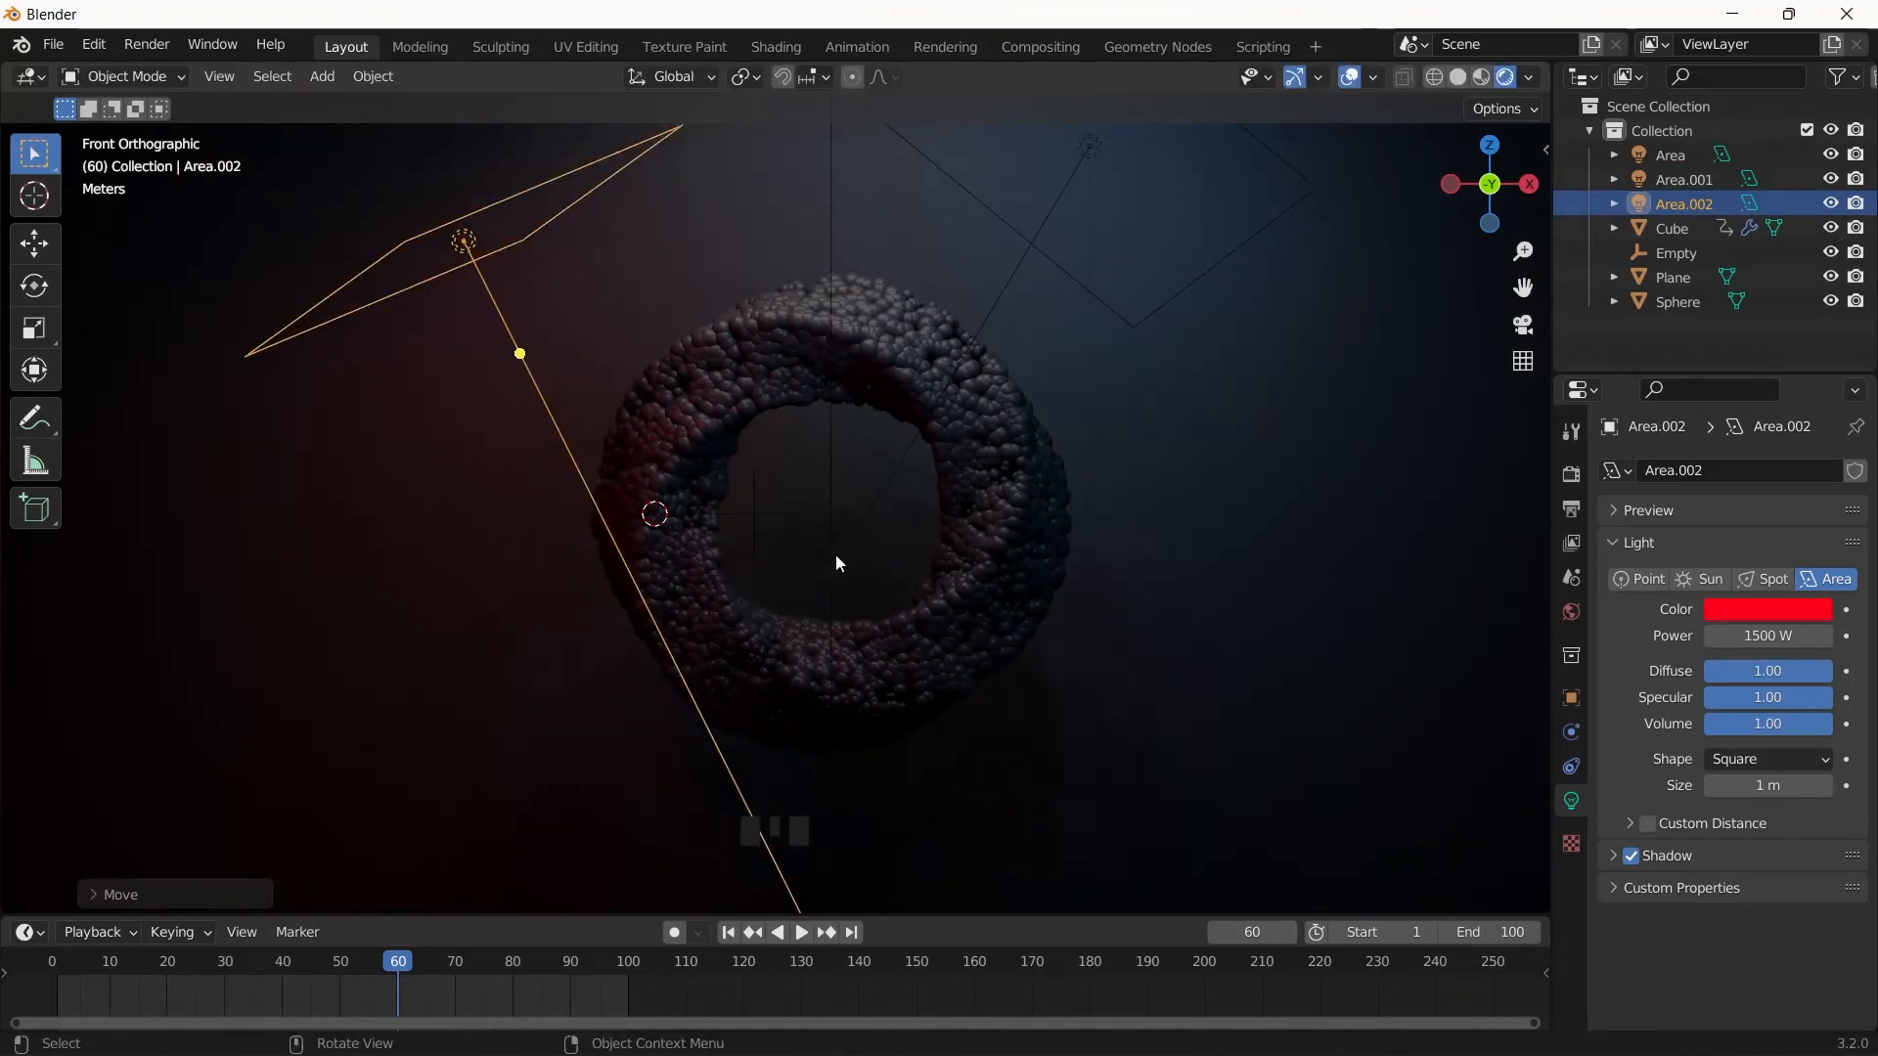
- Select the light-blue area light again and lower it slightly further along the Z axis
click(1165, 303)
click(1165, 304)
key(g)
key(z)
click(990, 285)
- Move the white area light down toward the ring and scale it up to about twice its size
click(830, 186)
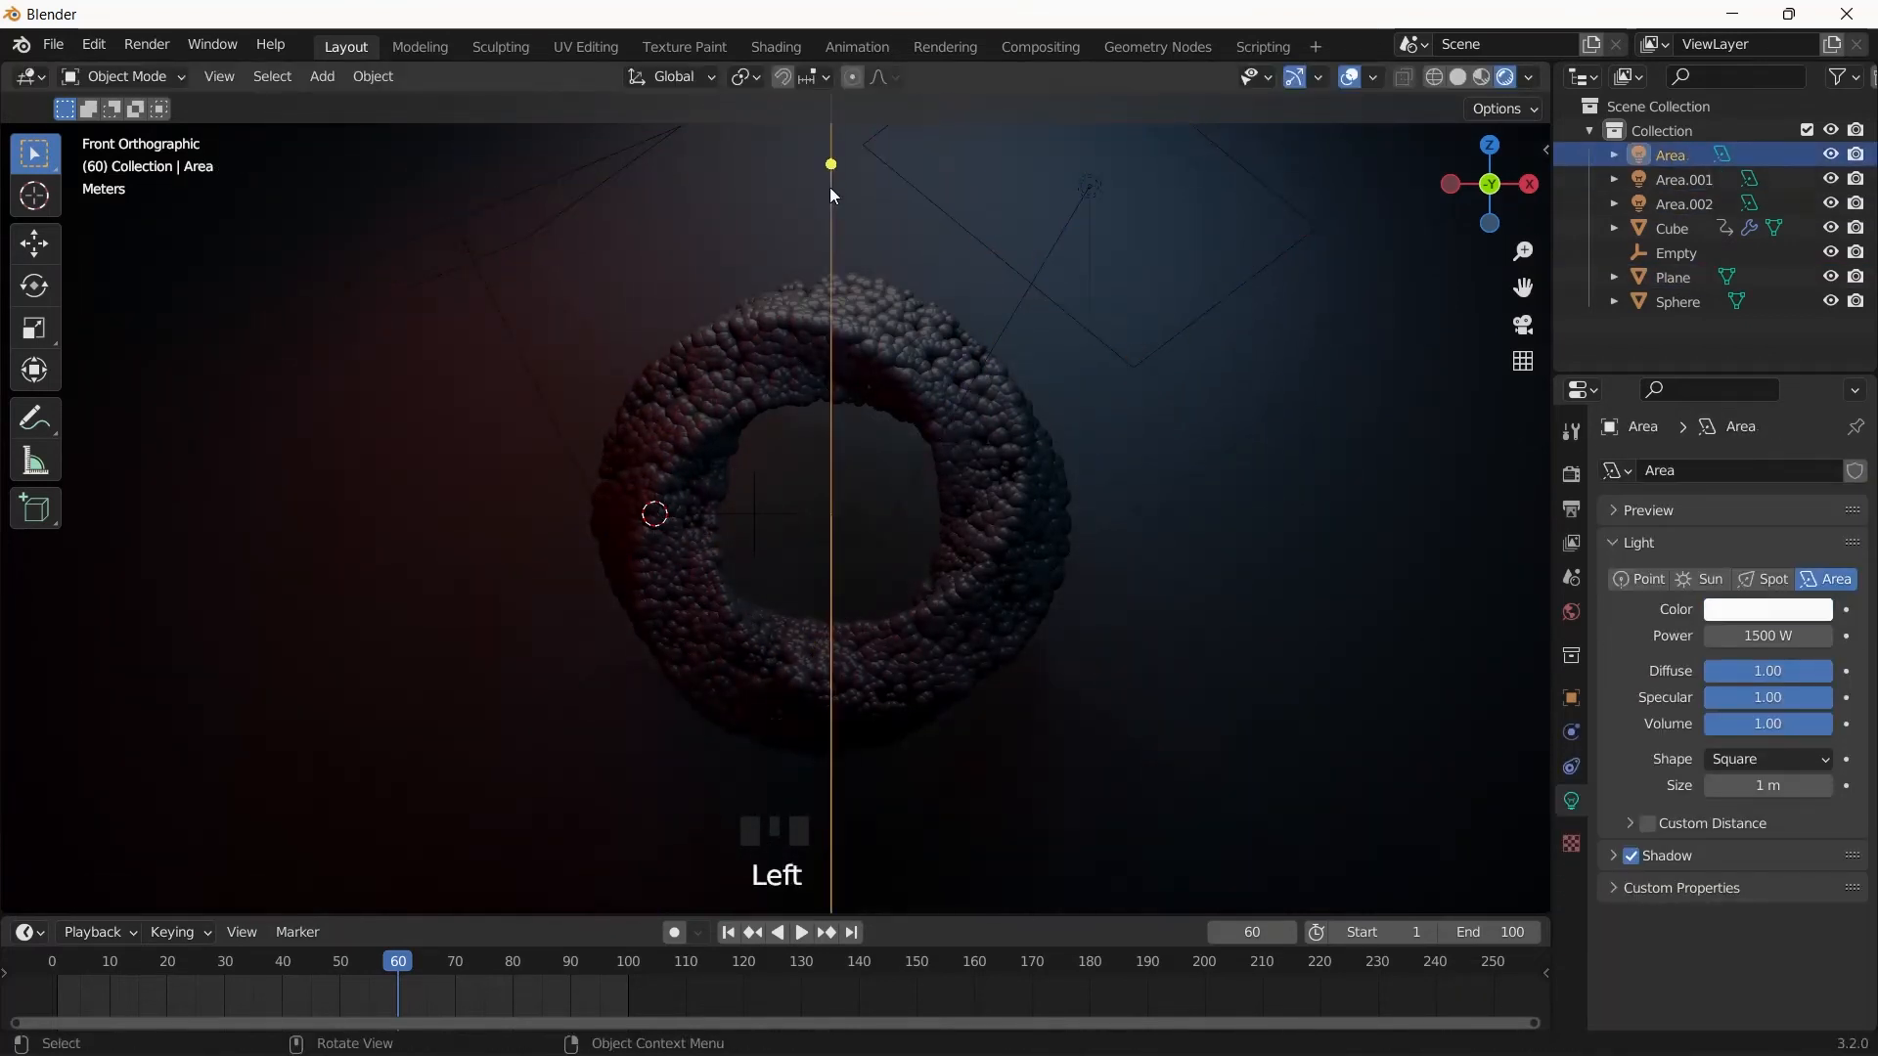
key(g)
key(s)
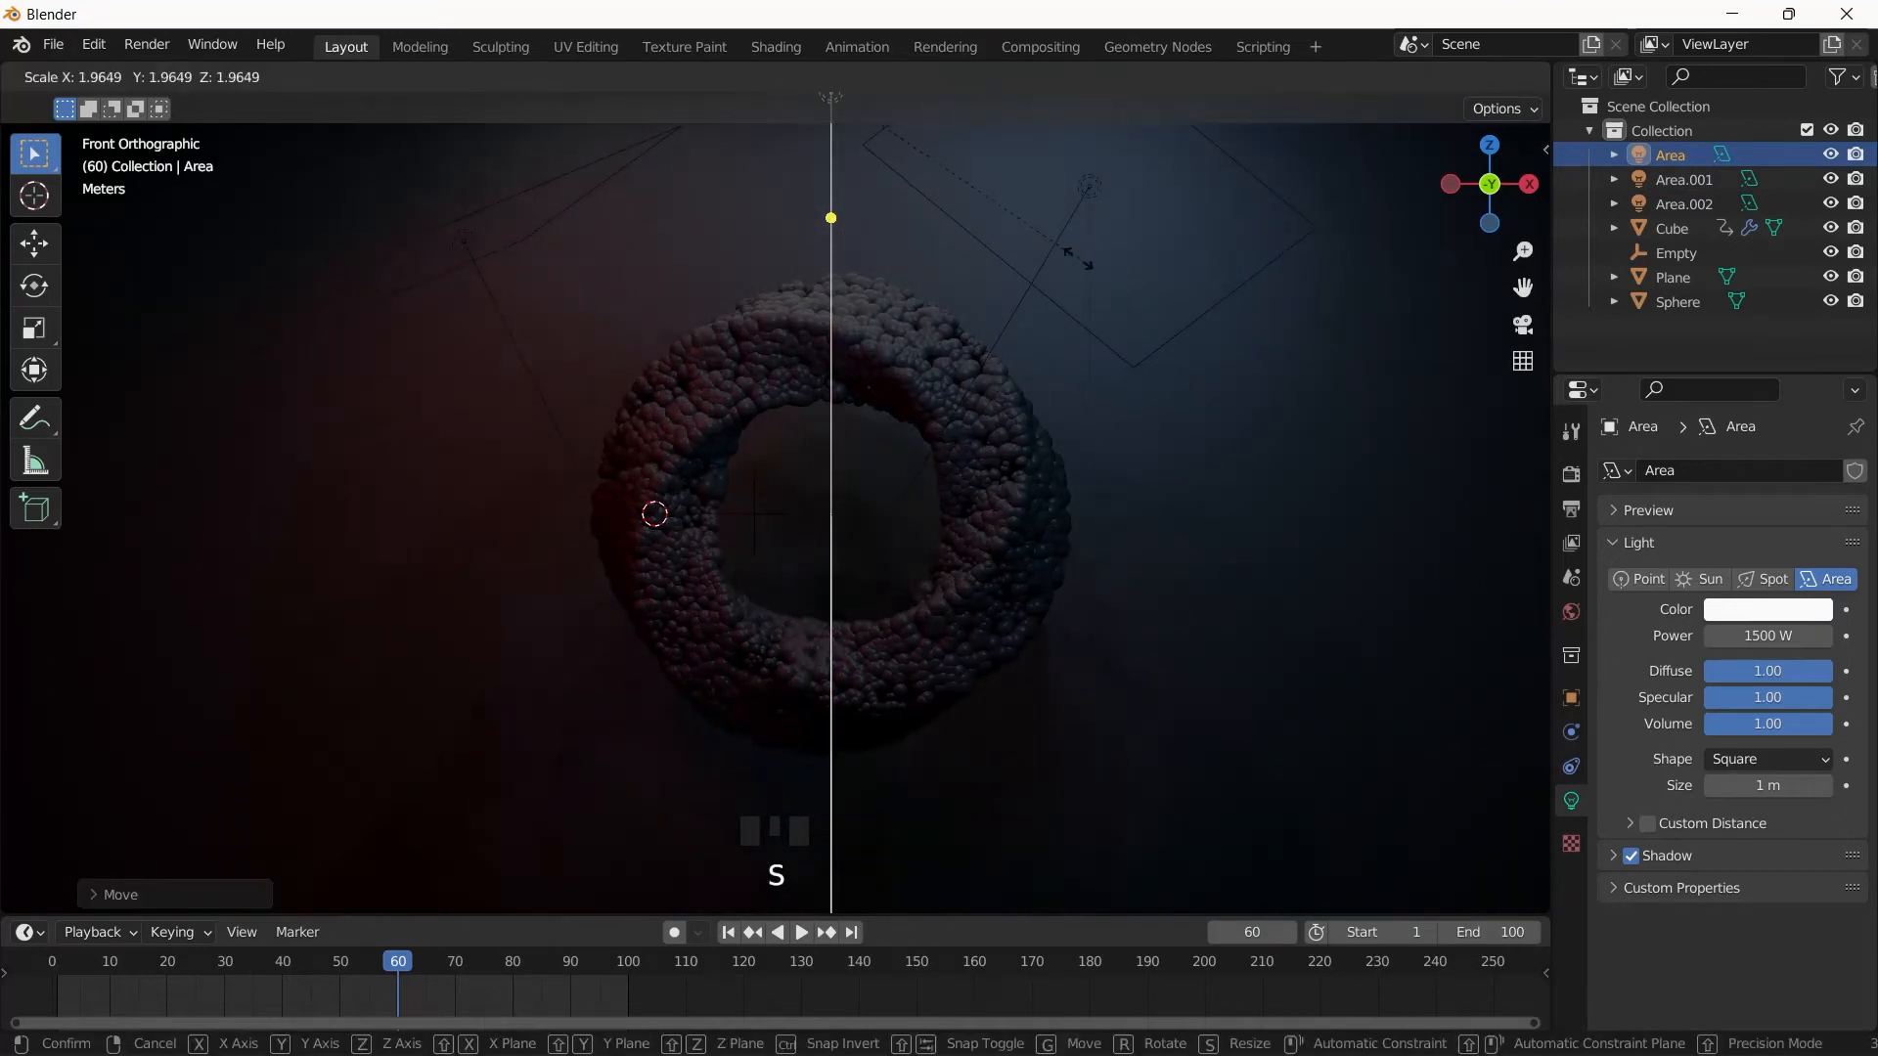
click(1130, 262)
- Scale the light-blue area light up about 1.45 times and the red area light about 1.86 times
click(1164, 352)
key(s)
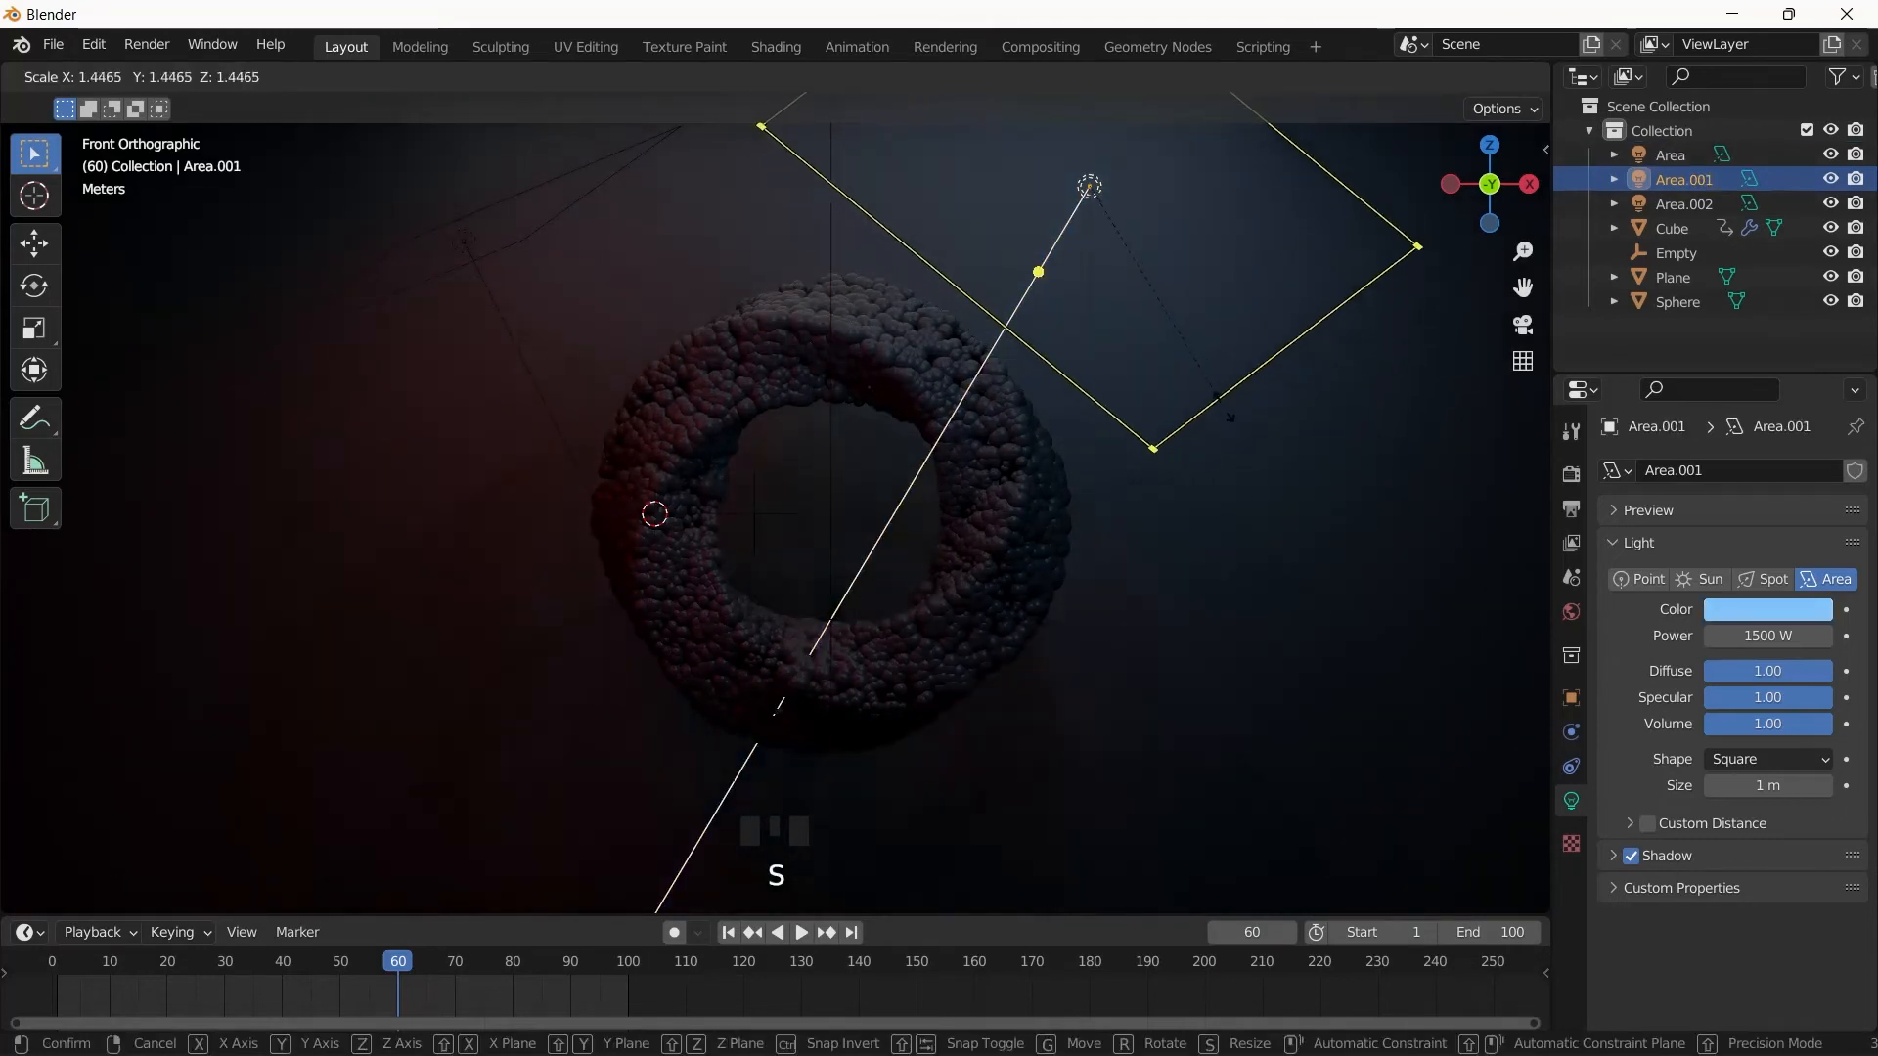
click(773, 841)
click(755, 822)
key(s)
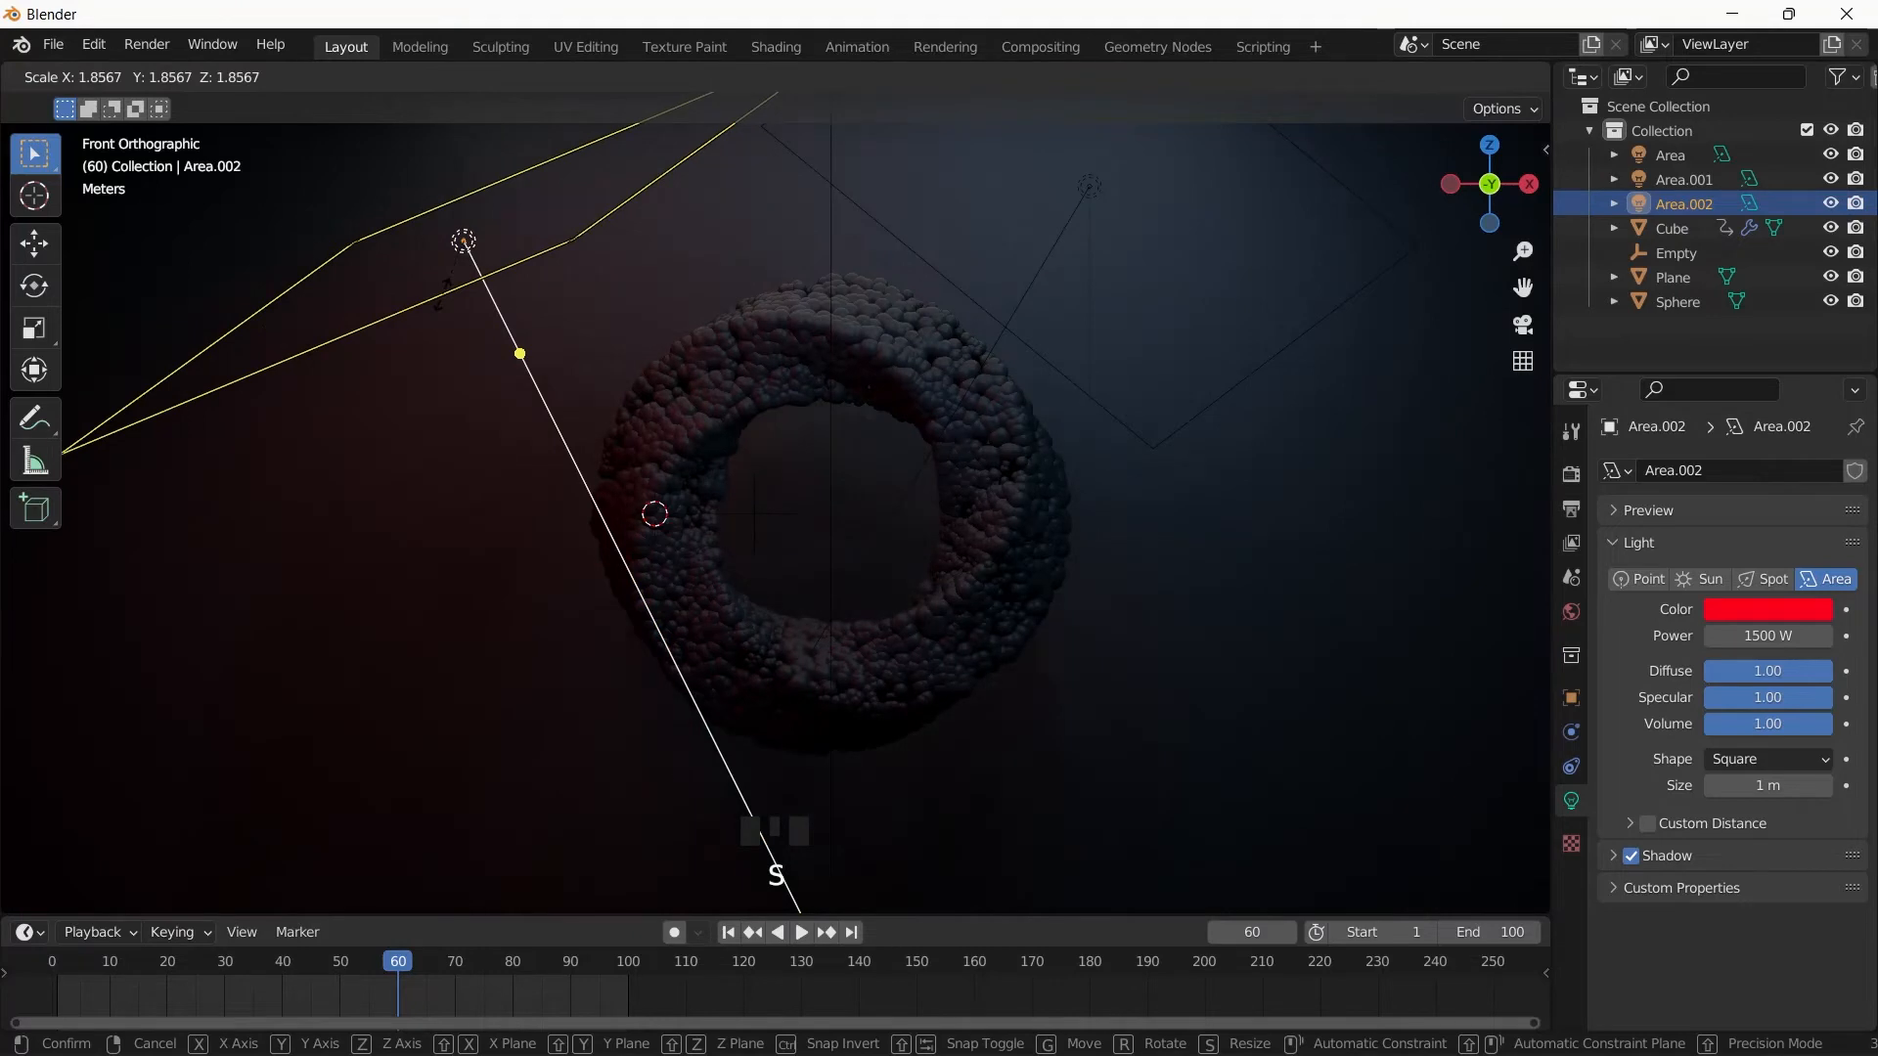
click(1774, 648)
- Set the power of both the red and the light-blue area lights to 2000 W
click(1749, 636)
text(20)
key(Return)
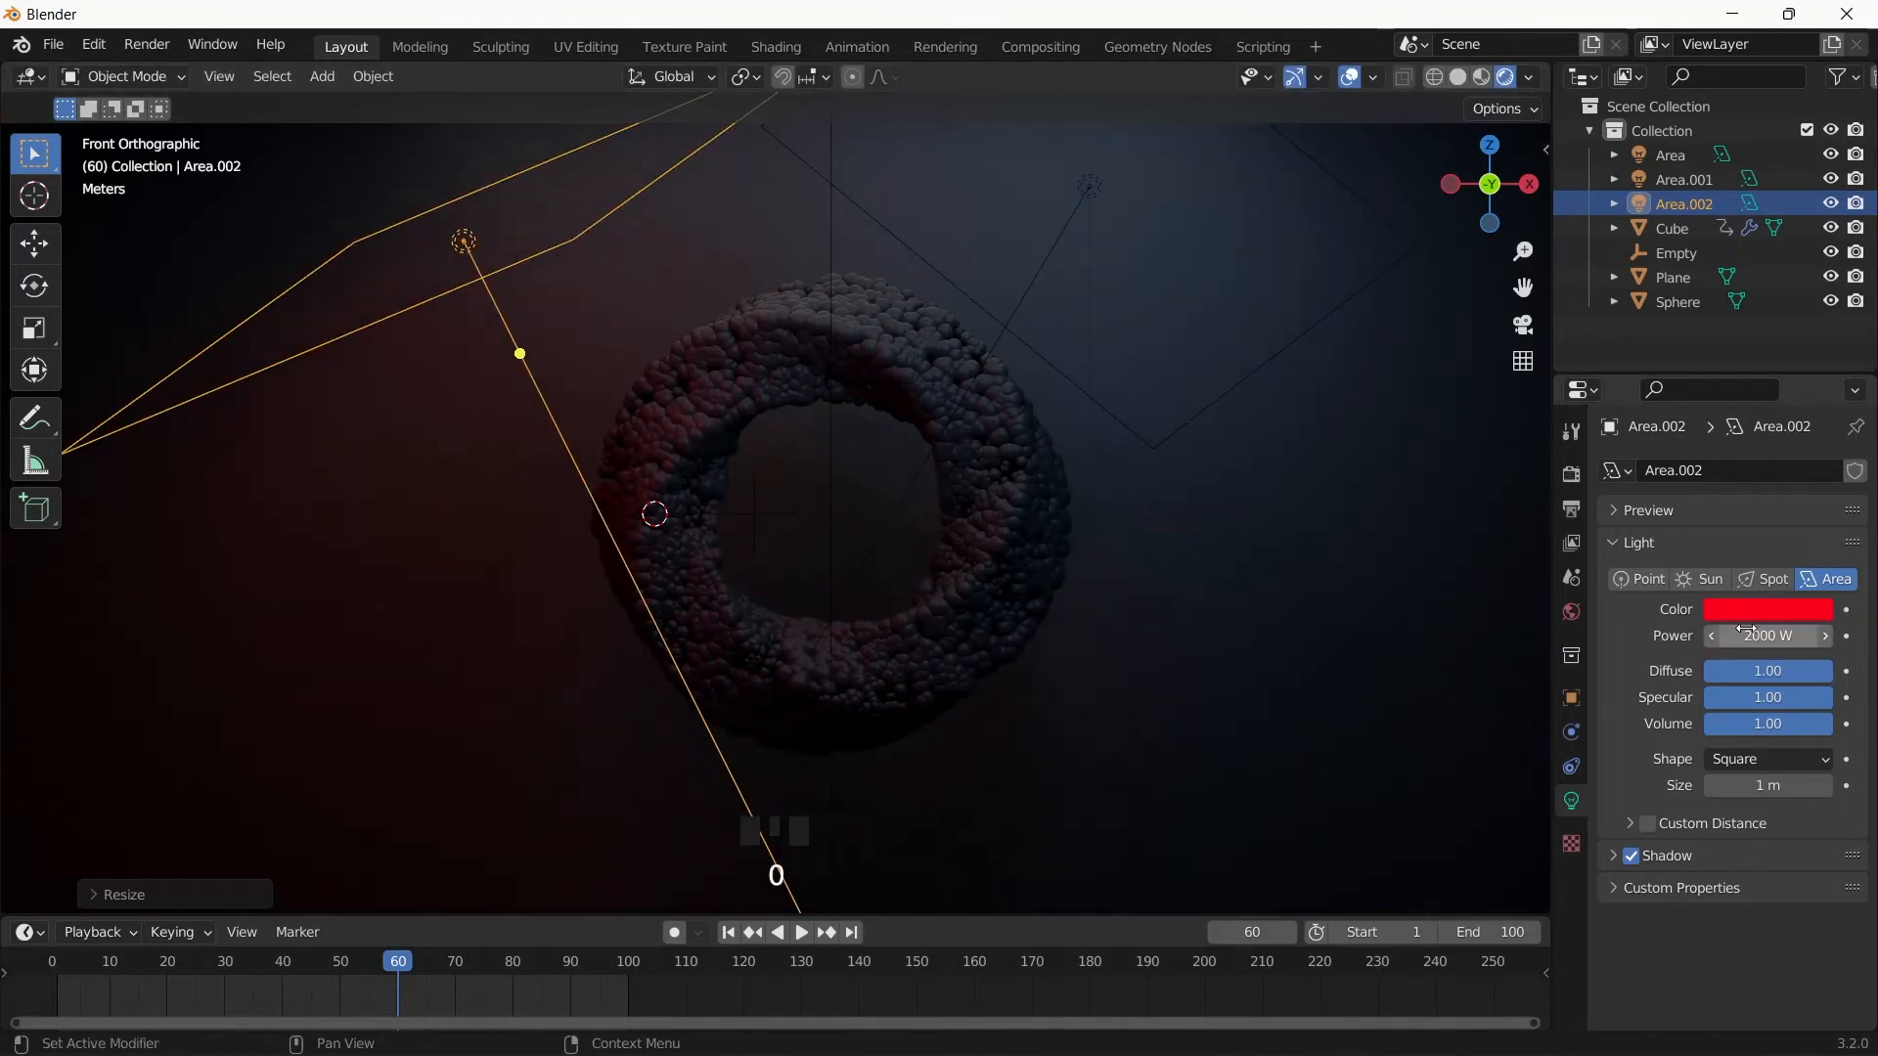
click(1680, 179)
click(1770, 645)
text(200)
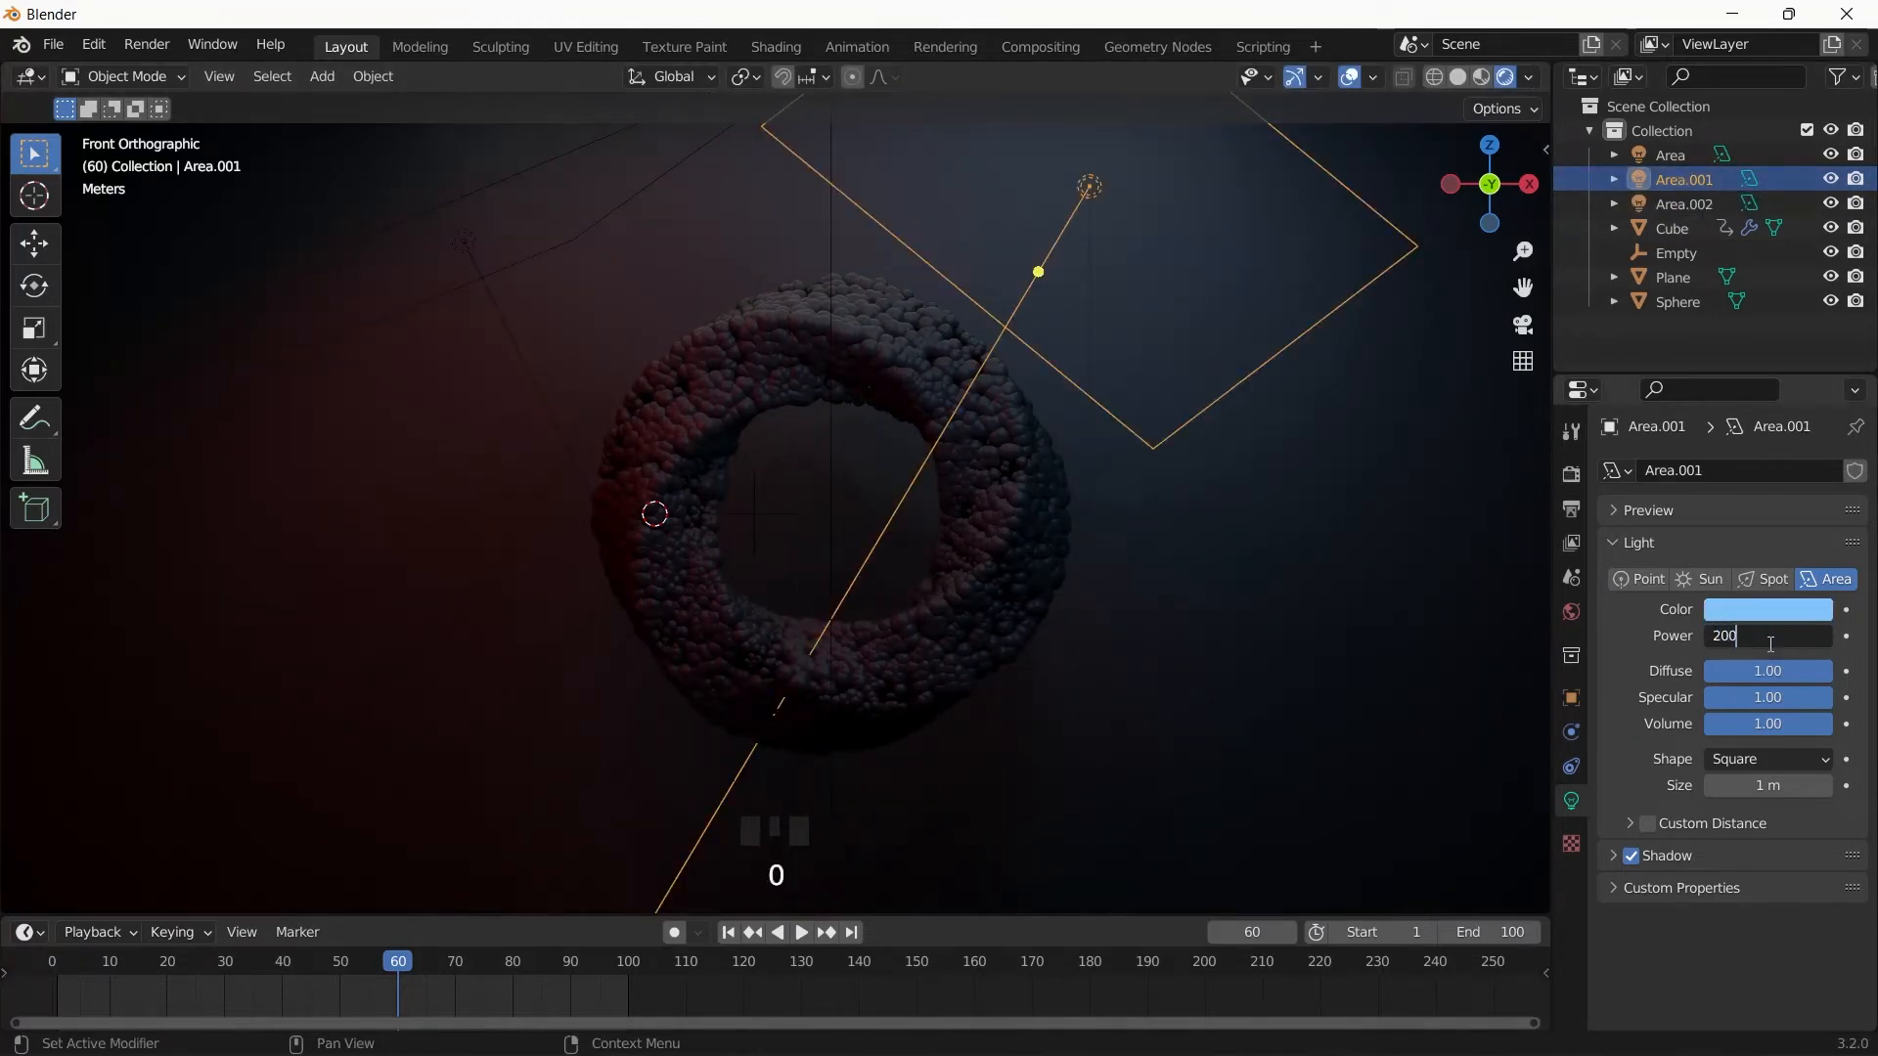
text(0)
- Select the white area light and set its power to 2500 W
click(1669, 154)
click(1669, 154)
click(1757, 635)
text(3000)
key(Return)
click(1758, 635)
key(Return)
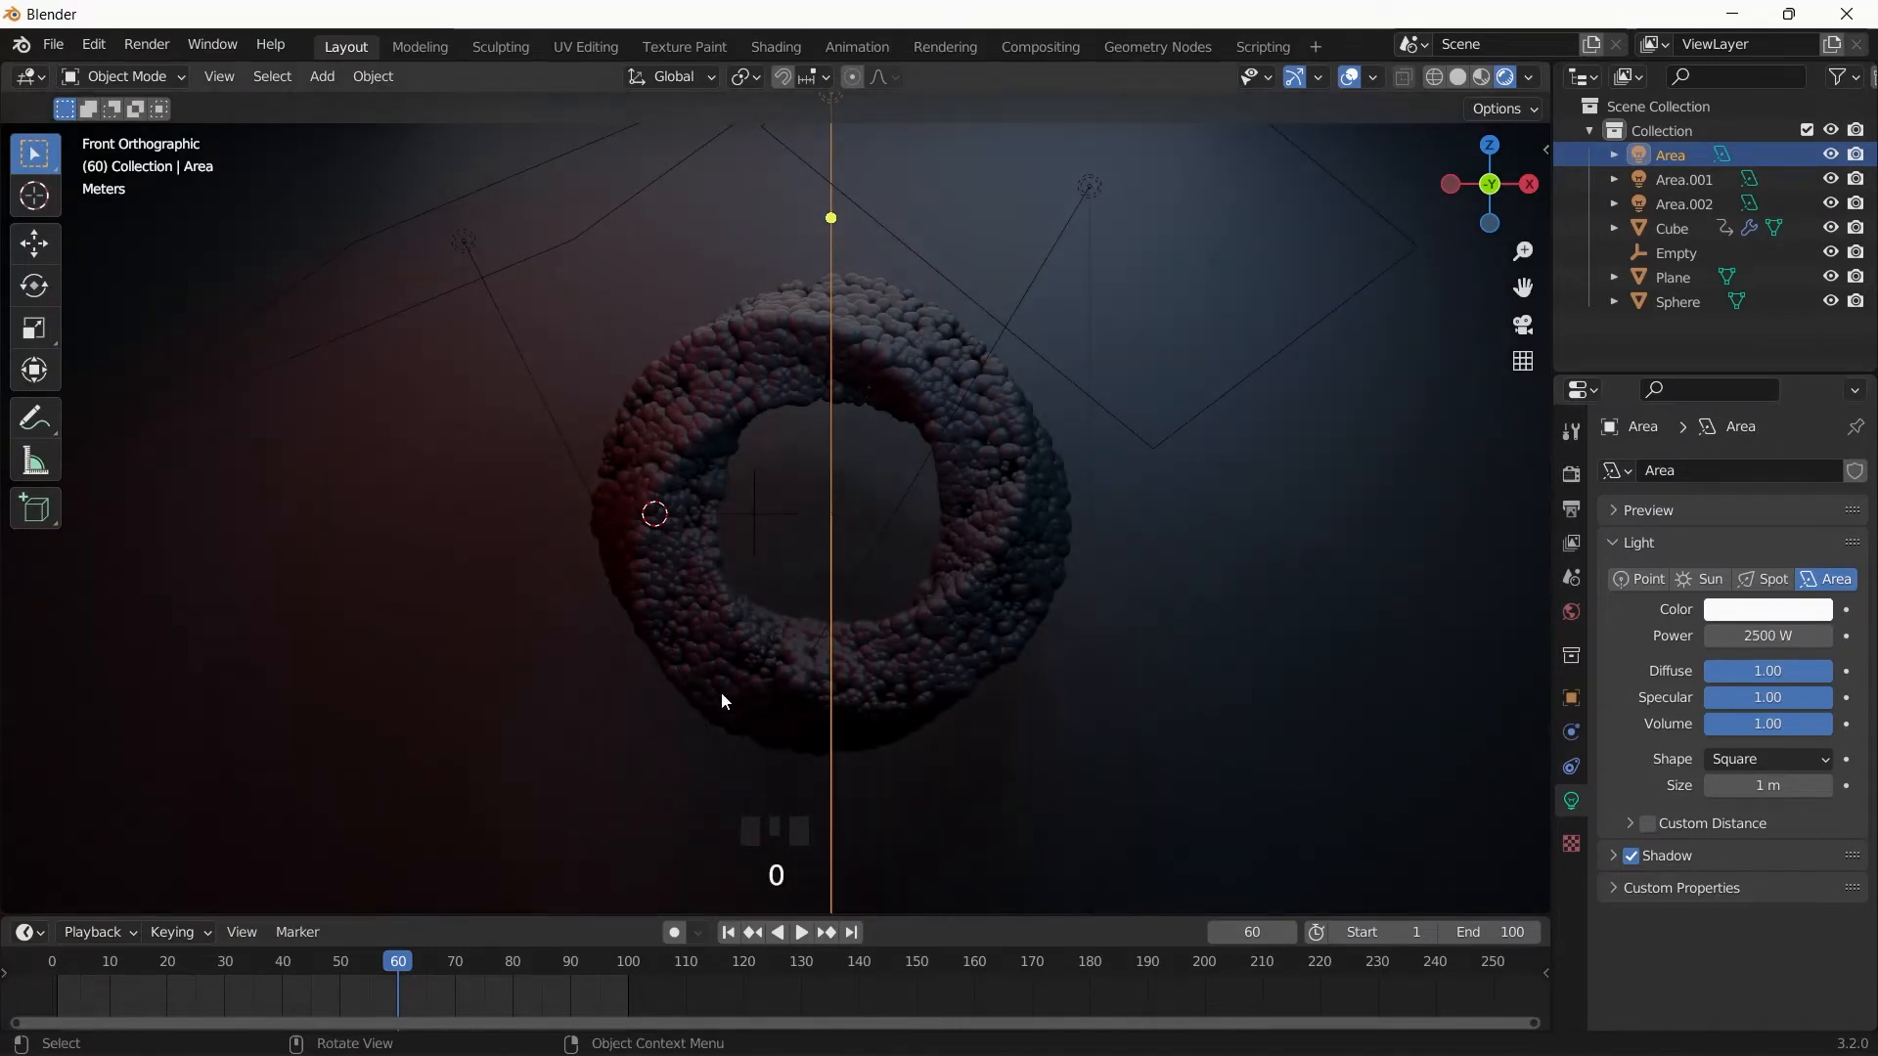
- Add a camera to the scene, switch to solid shading and look through the camera
scroll(987, 579, up, 1)
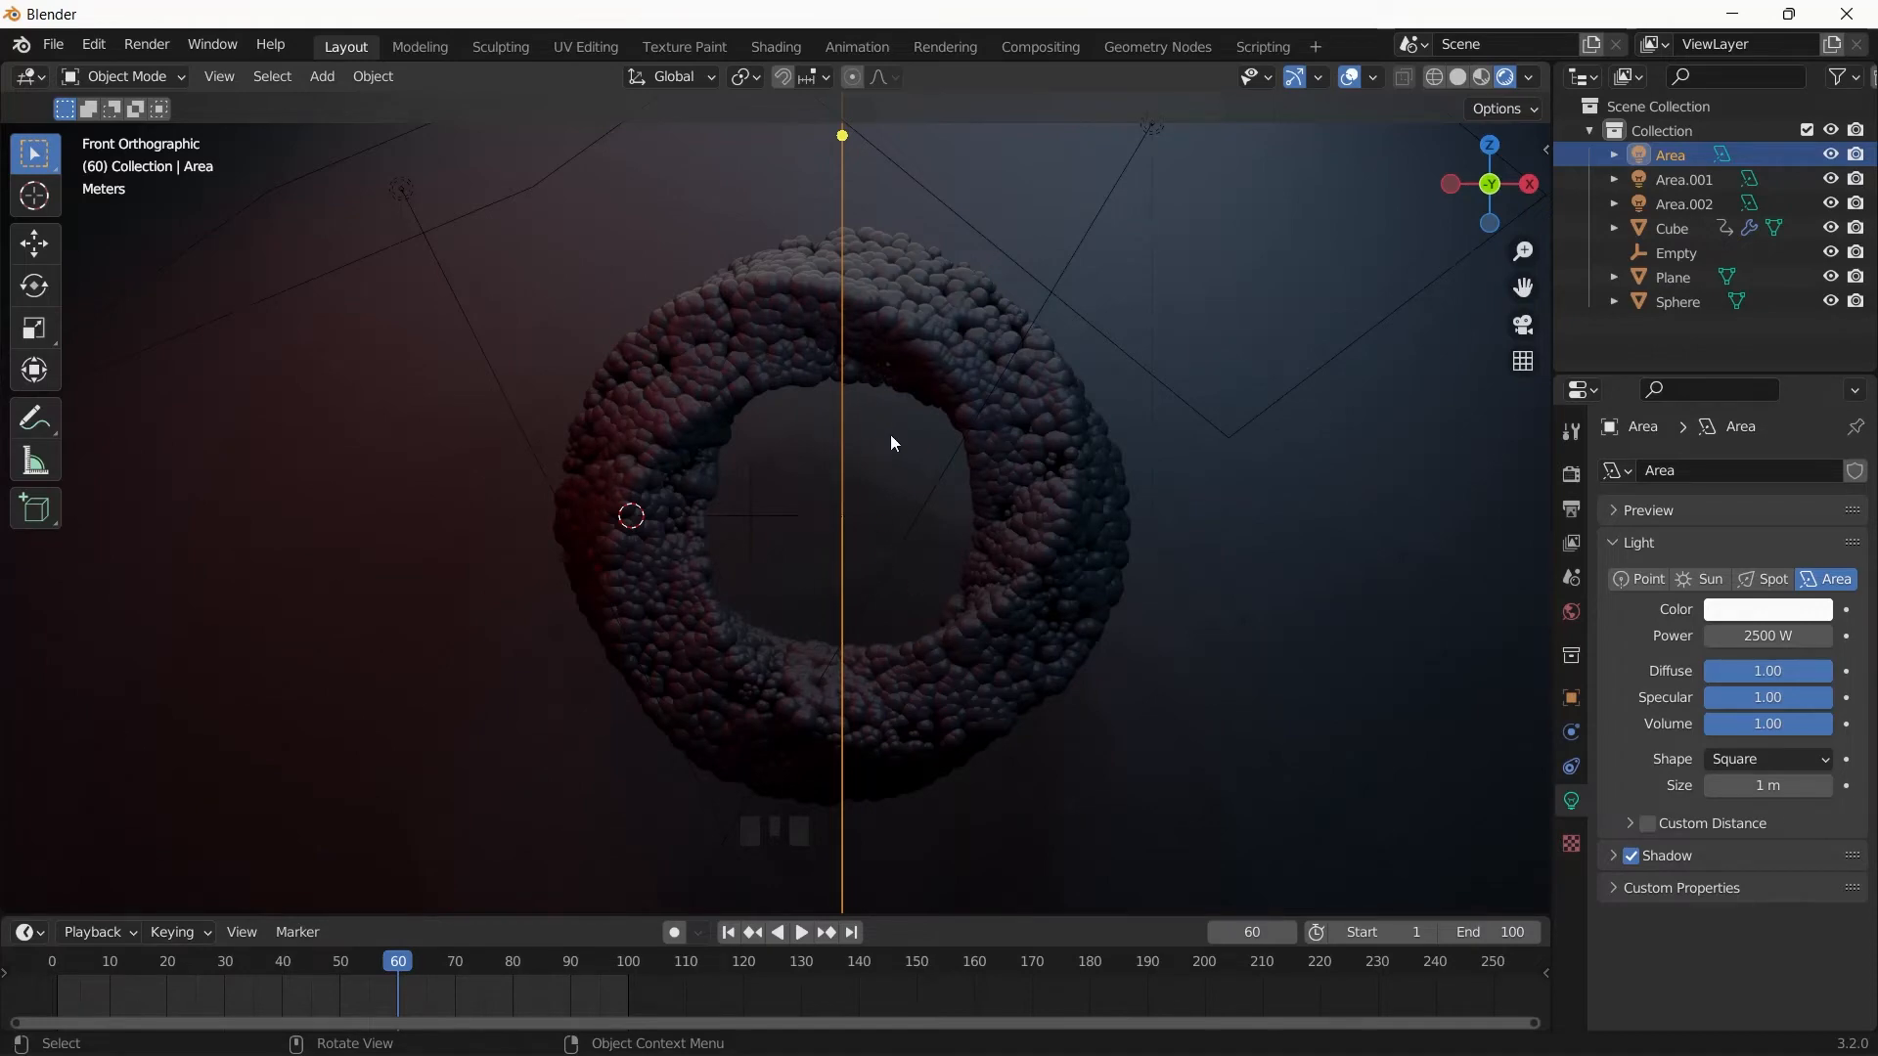
shift+middle_drag(890, 436, 844, 368)
key(shift+a)
click(748, 456)
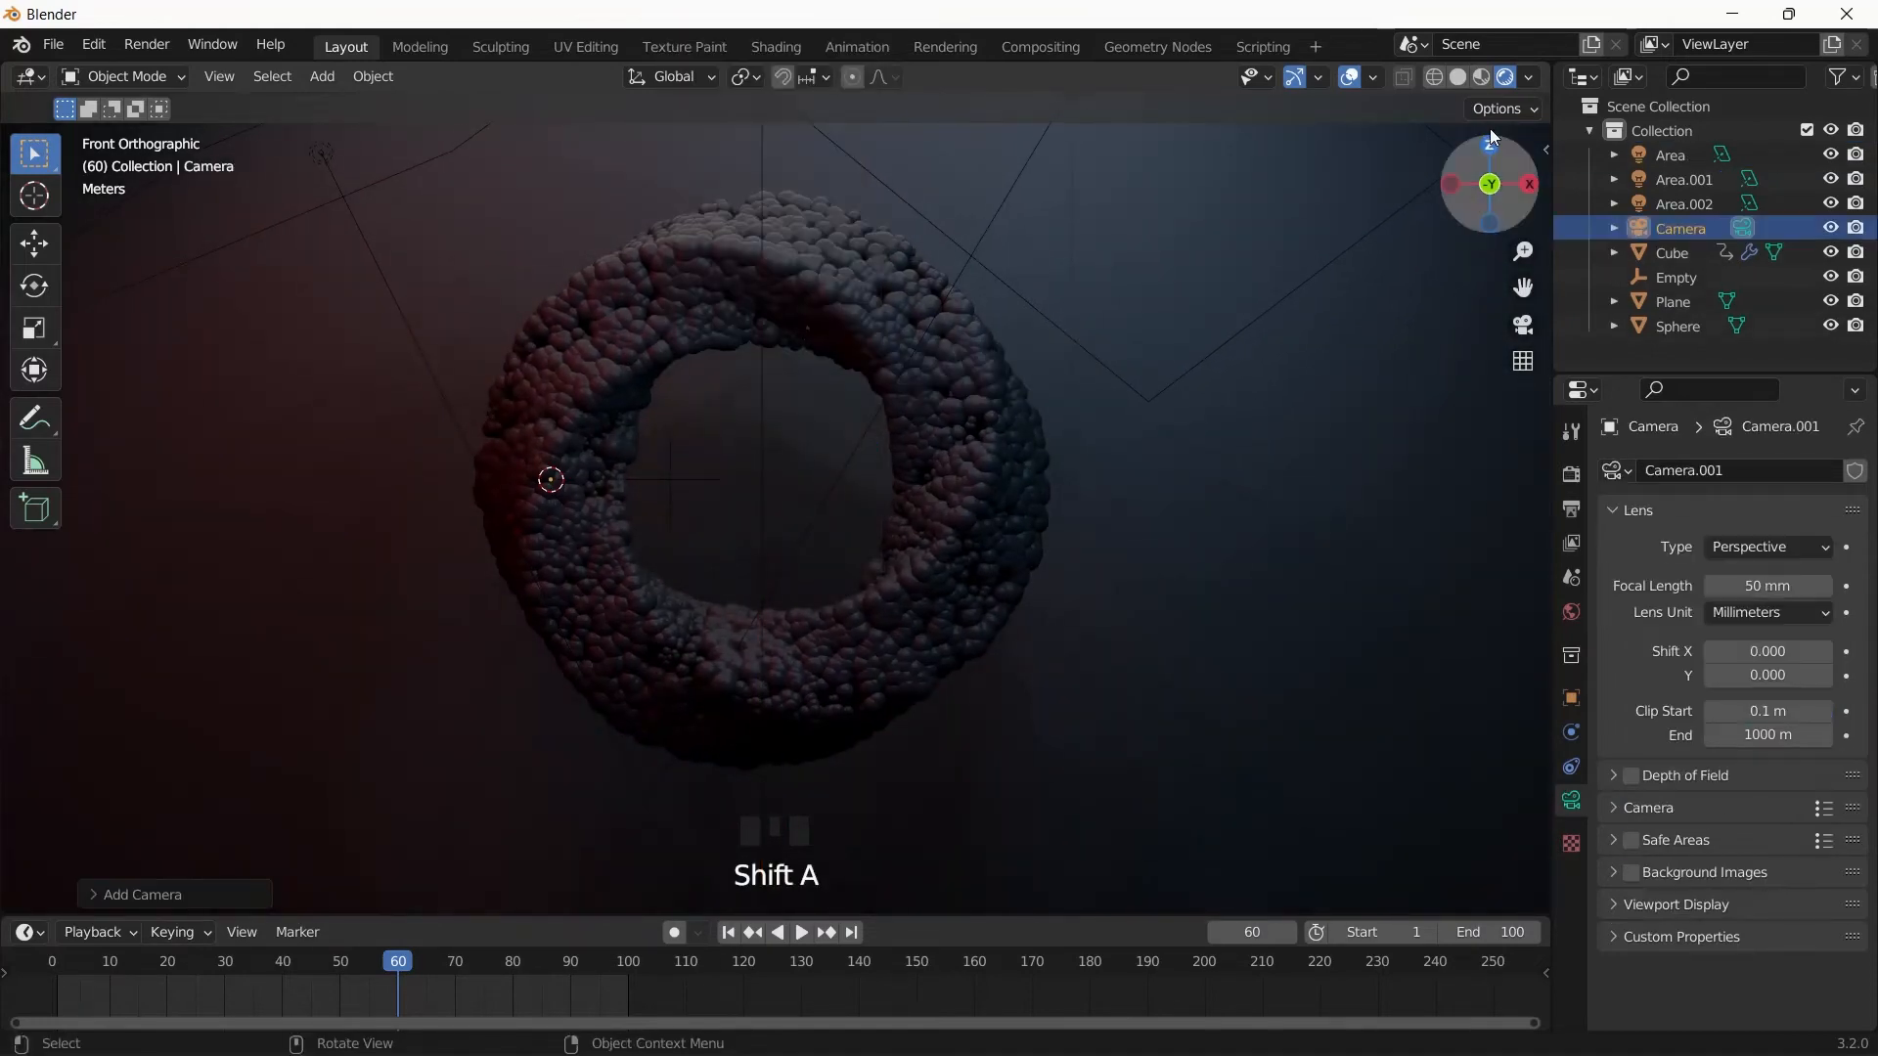
key(z)
click(873, 430)
key(KP_0)
- Move the camera back about 29 m along its local Z axis until the whole ring is in frame
key(g)
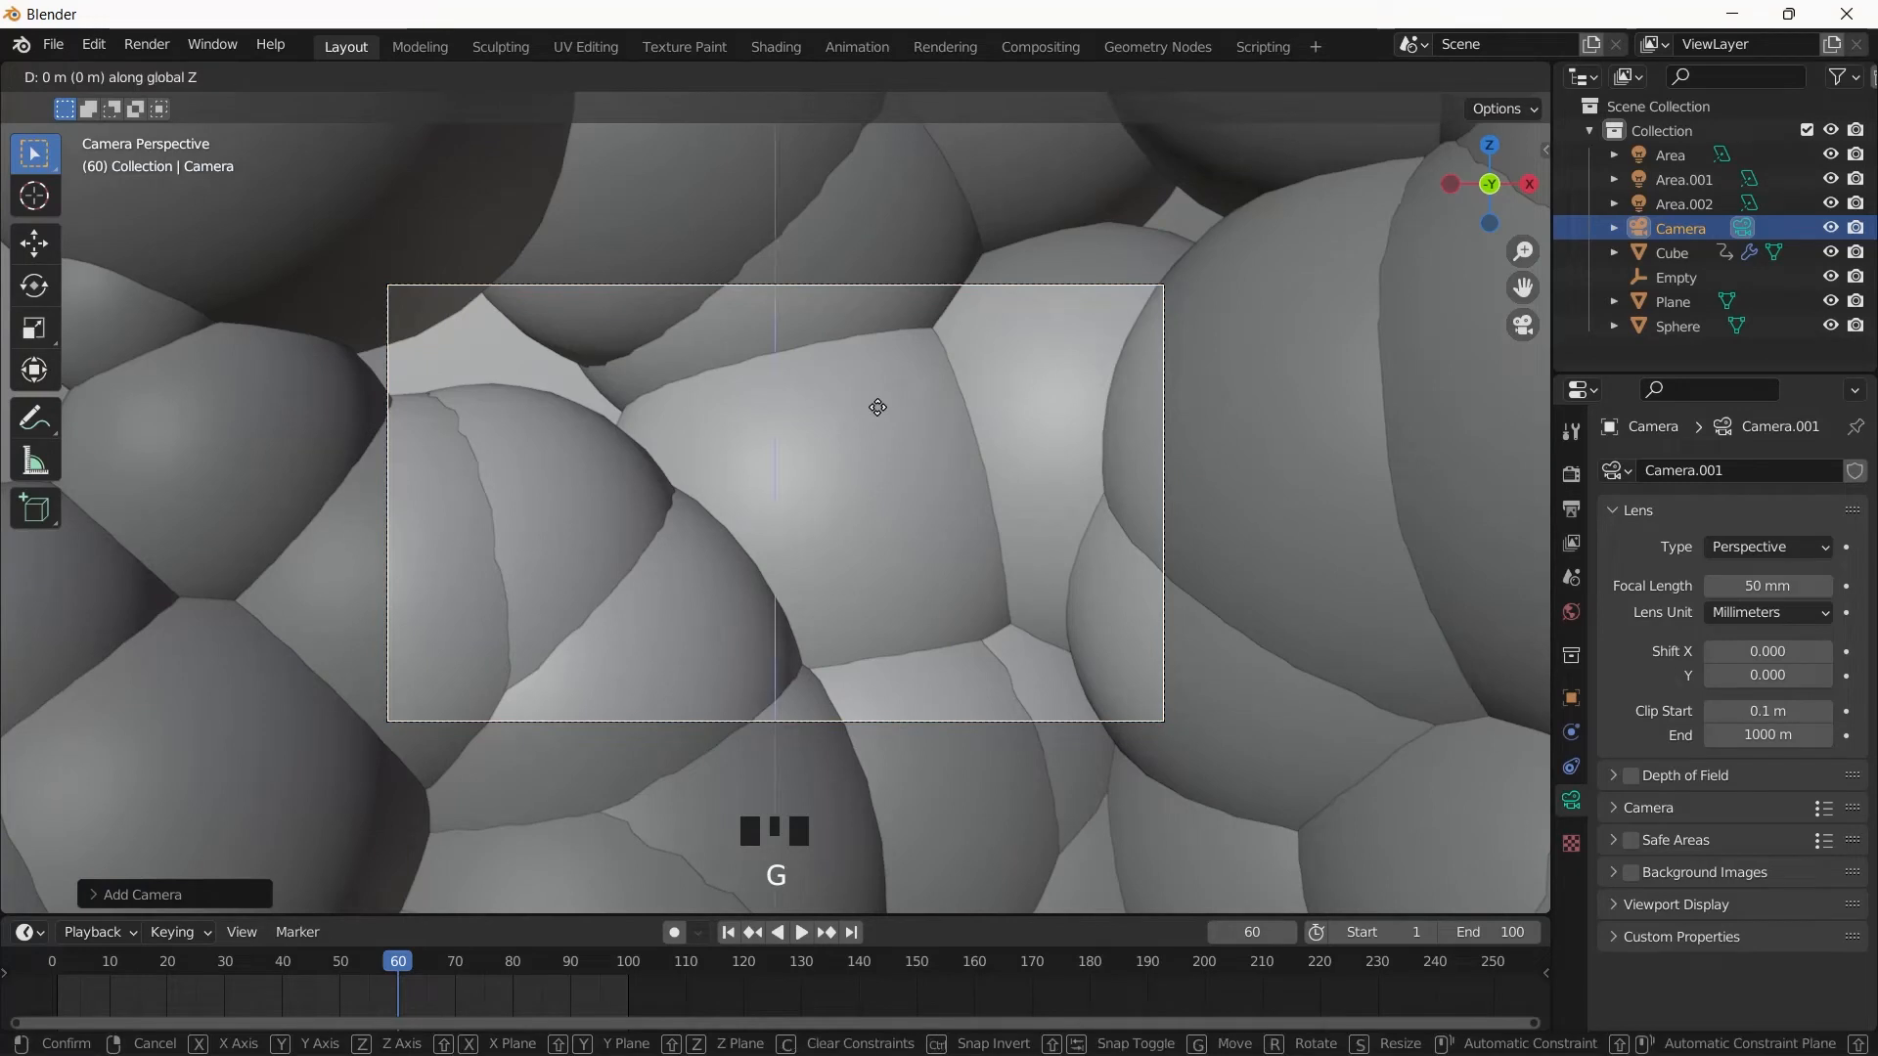
right_click(877, 407)
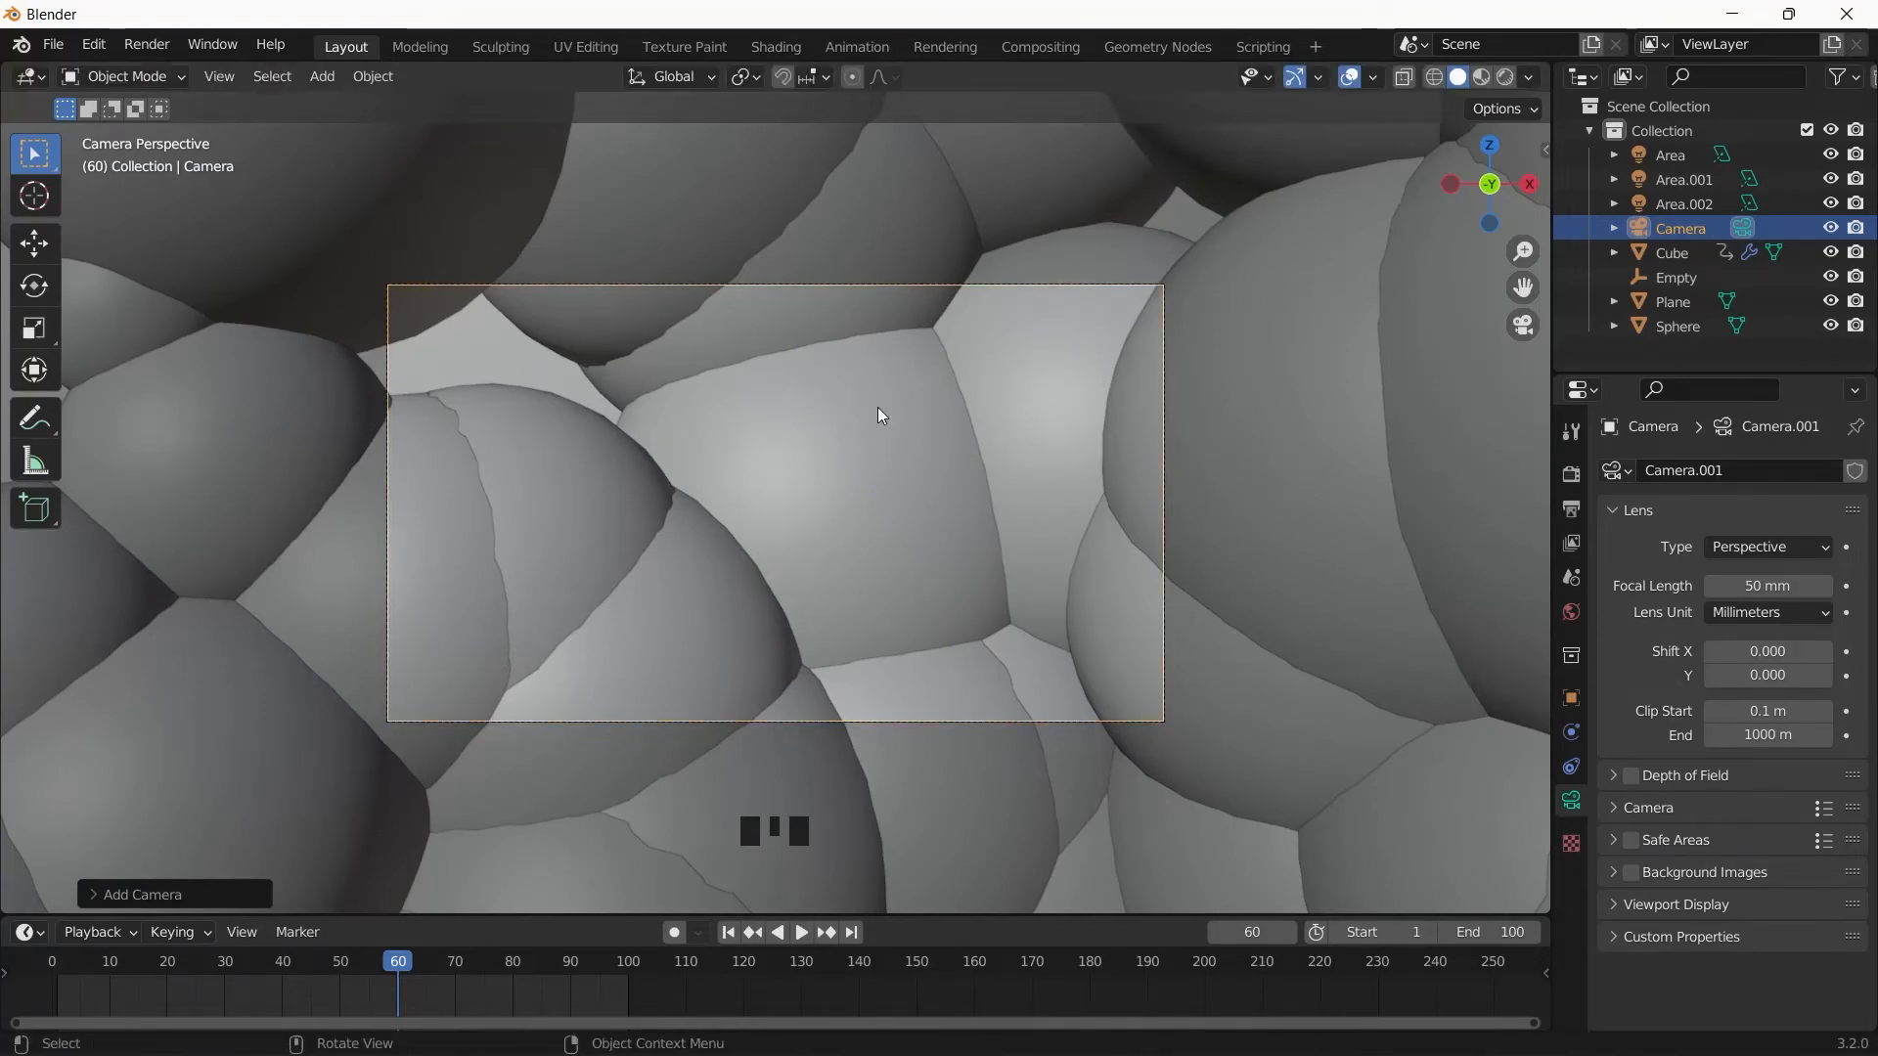
key(g)
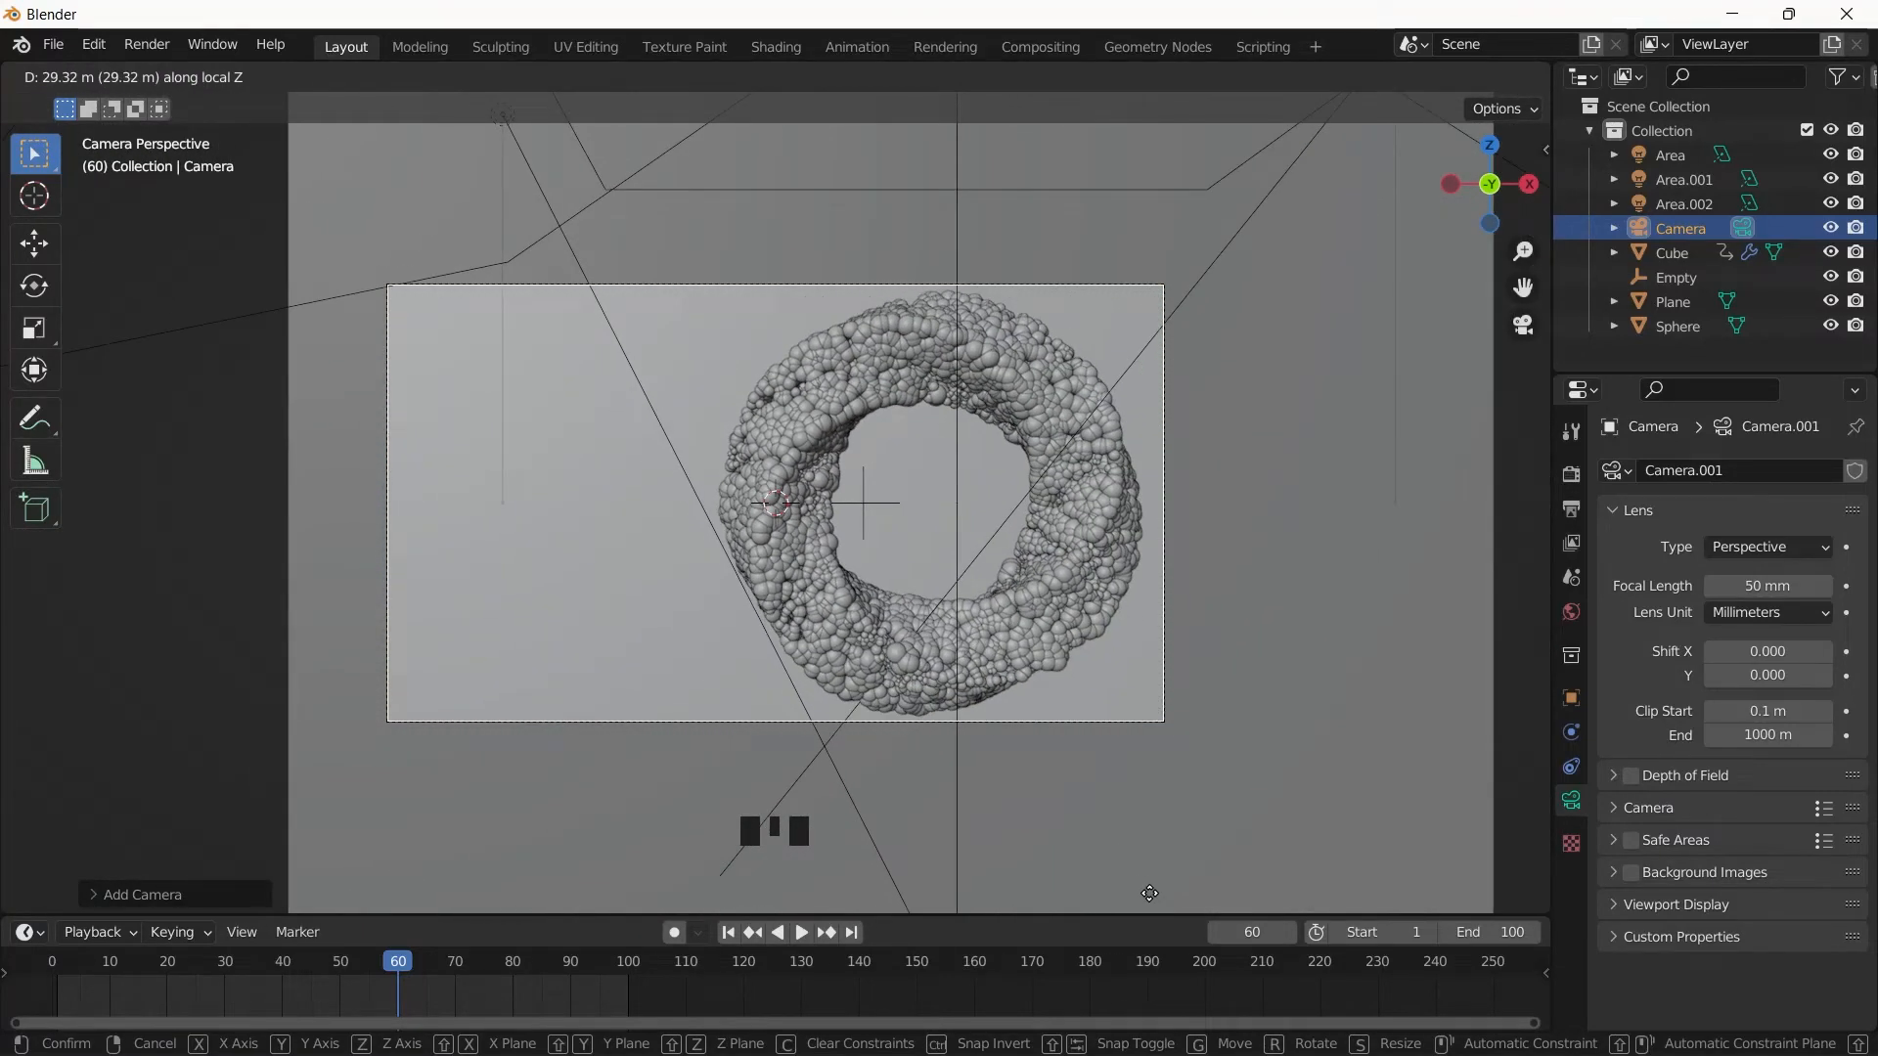
click(1152, 900)
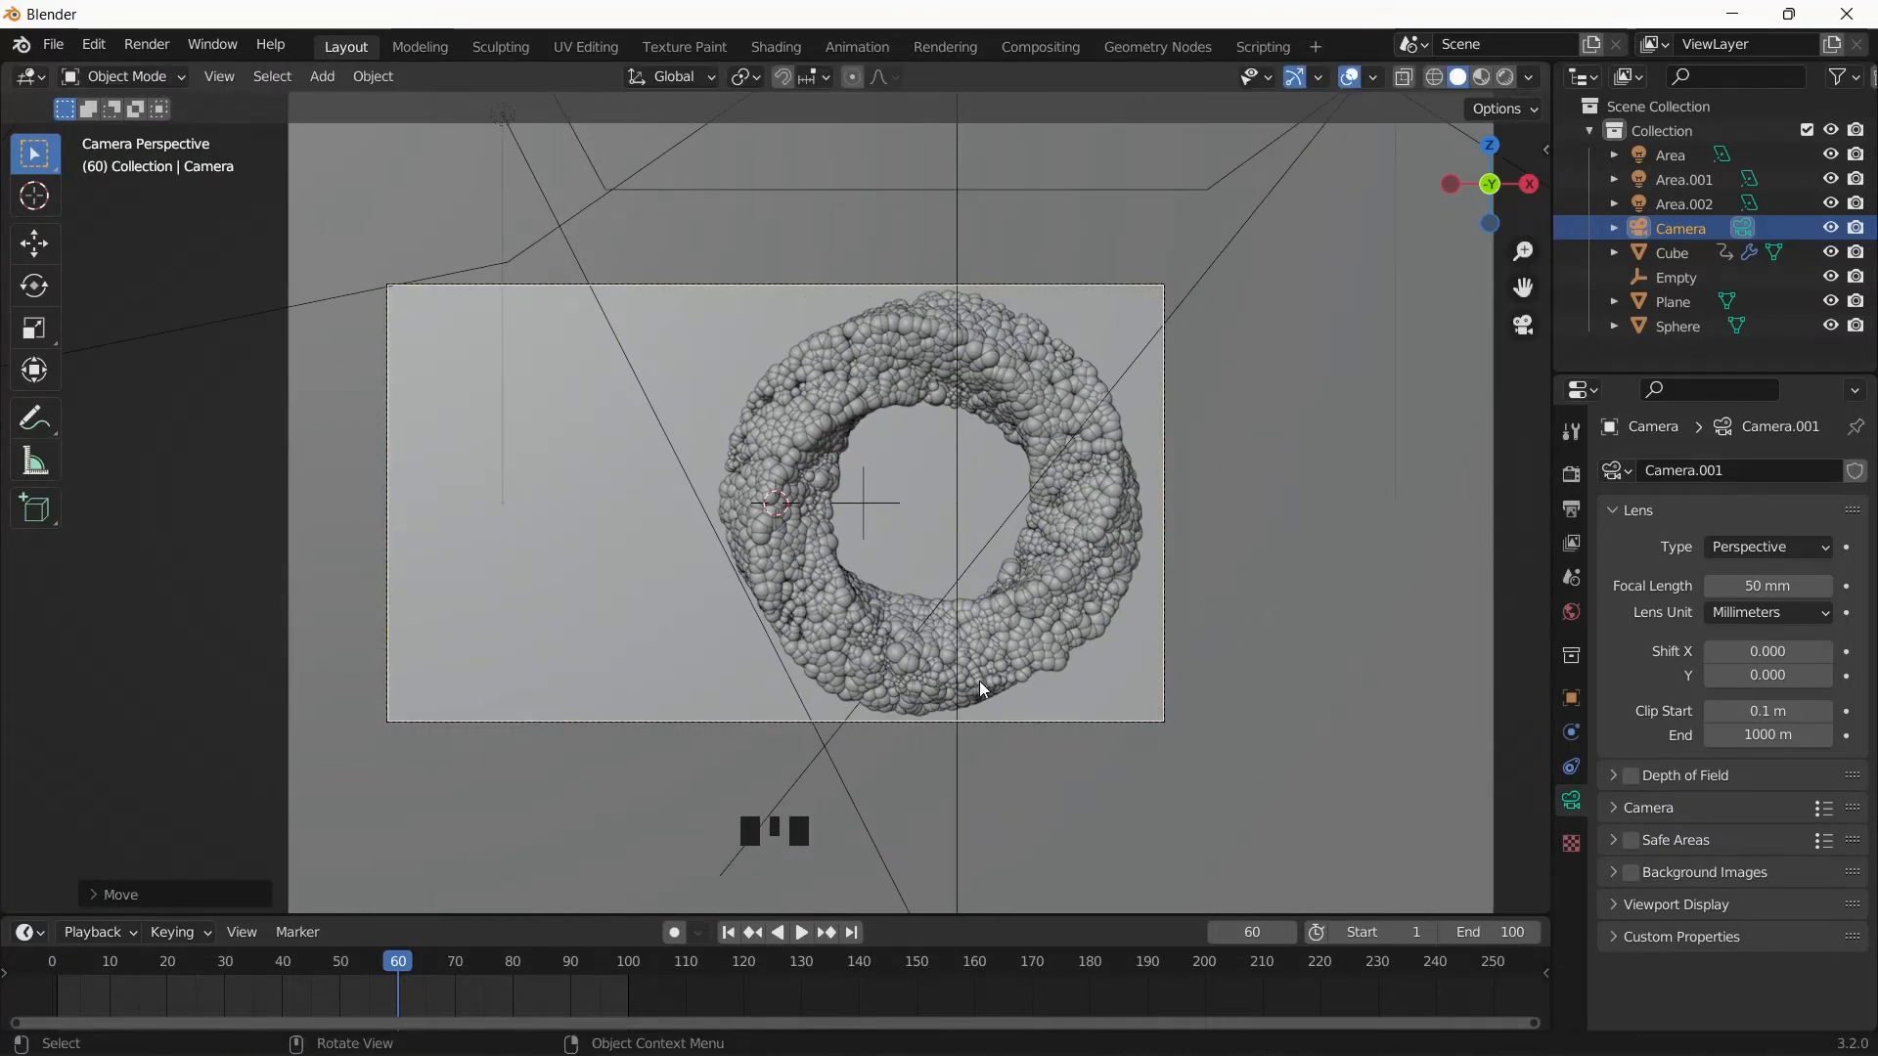
- Move the camera along the X axis to center the ring horizontally in the frame
key(g)
key(x)
right_click(138, 620)
key(g)
key(x)
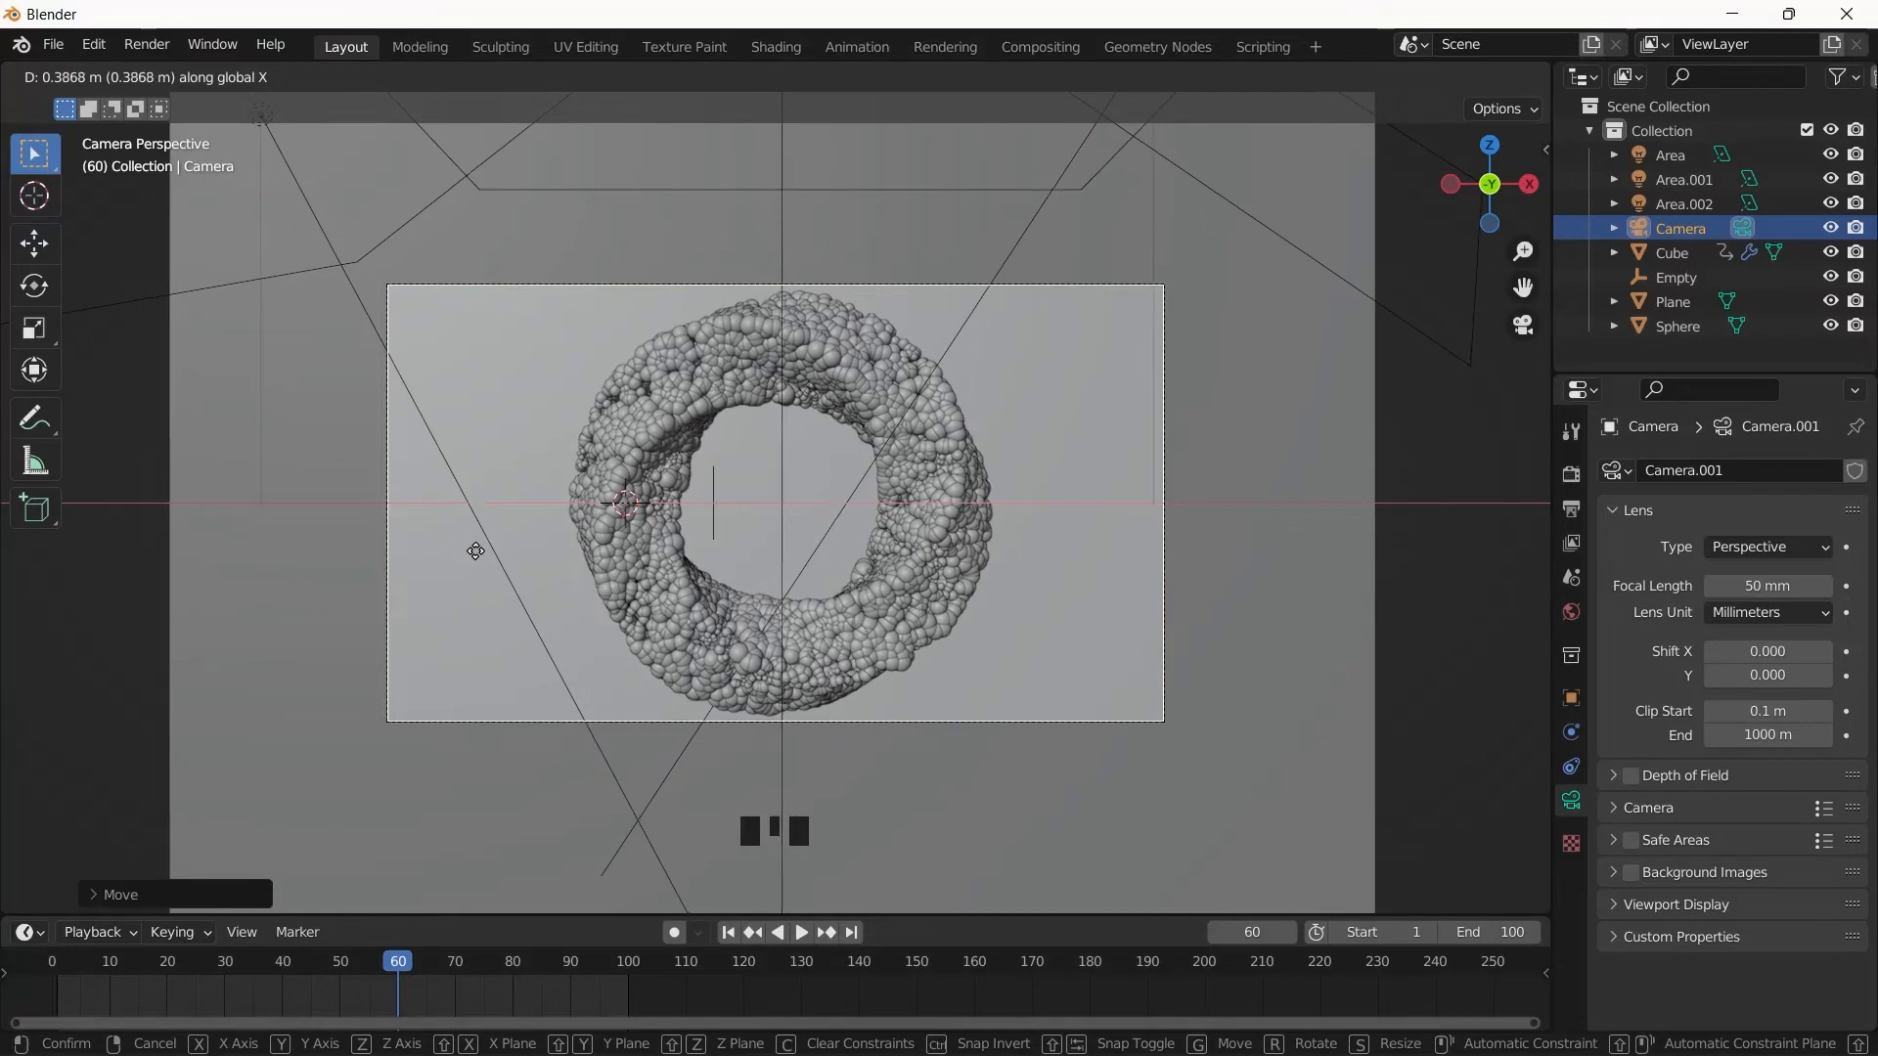
click(477, 550)
- Switch the camera view to rendered shading and check the framing of the lit ring
key(z)
click(742, 554)
key(z)
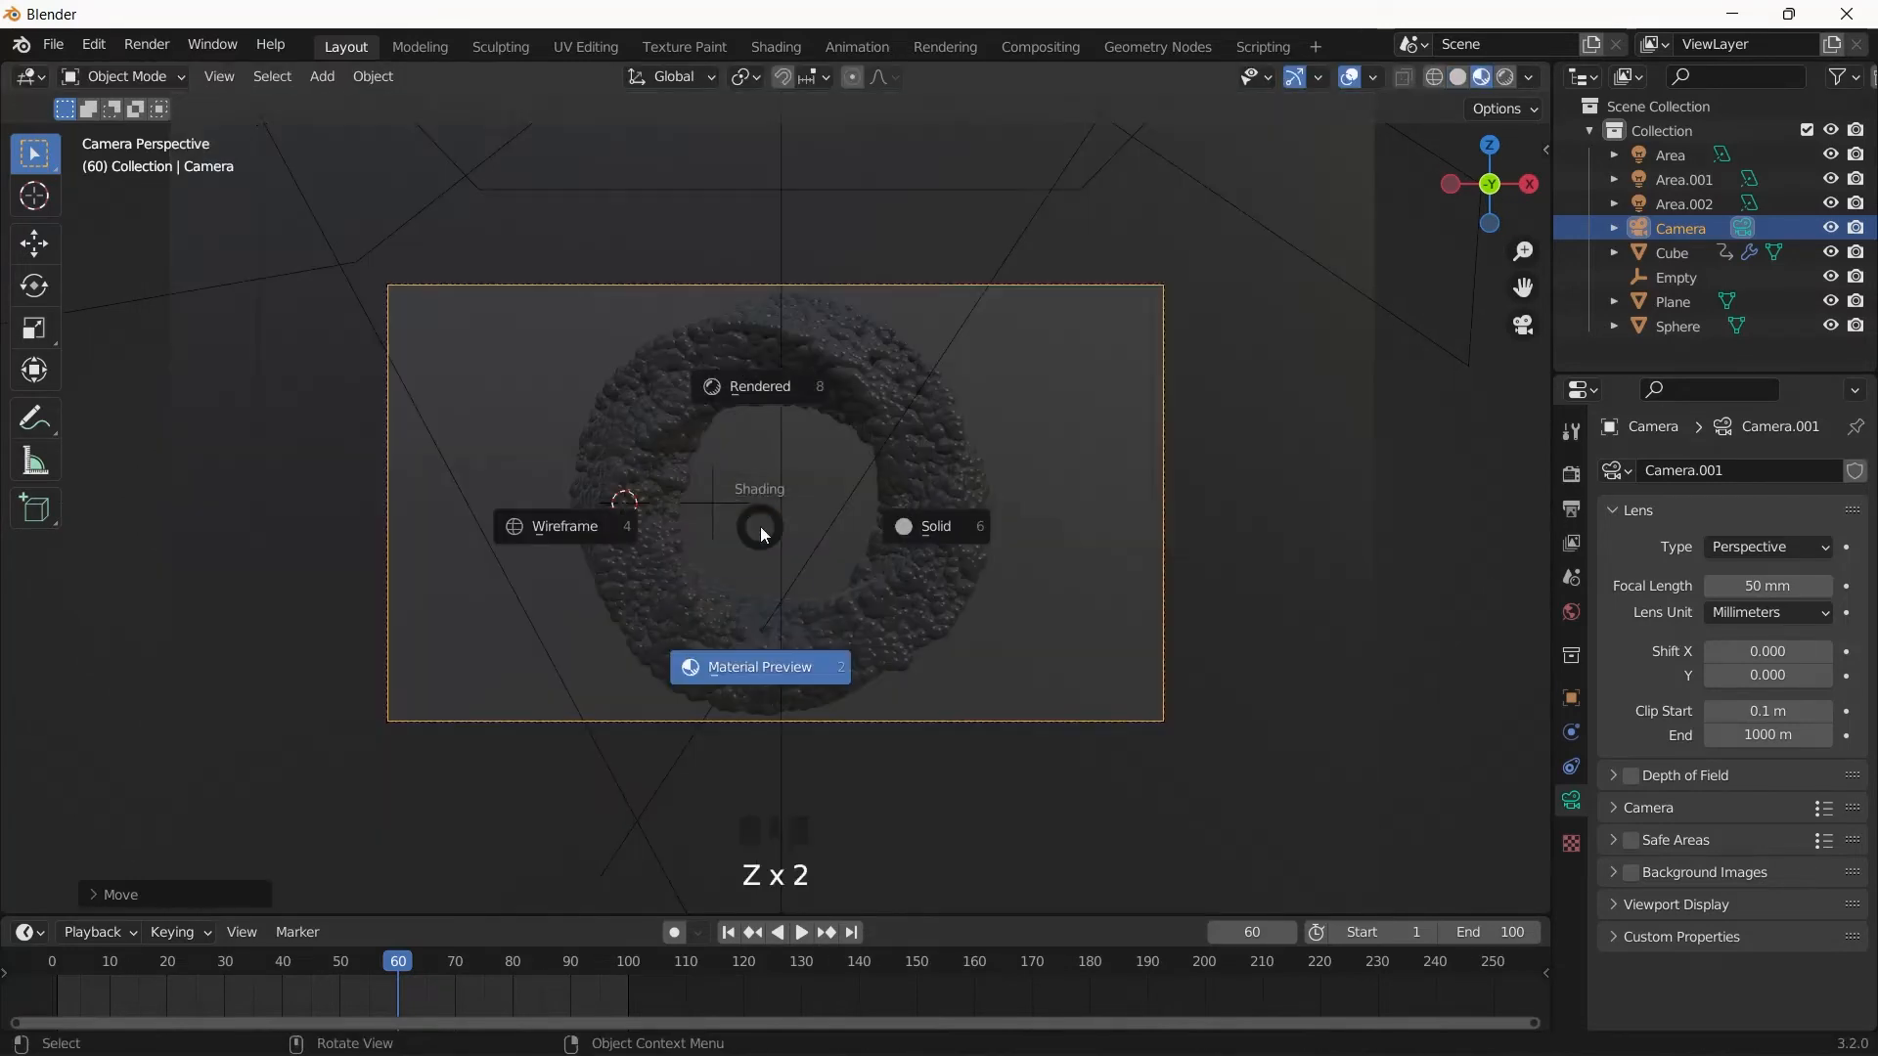
click(773, 440)
scroll(854, 558, up, 3)
scroll(855, 559, down, 1)
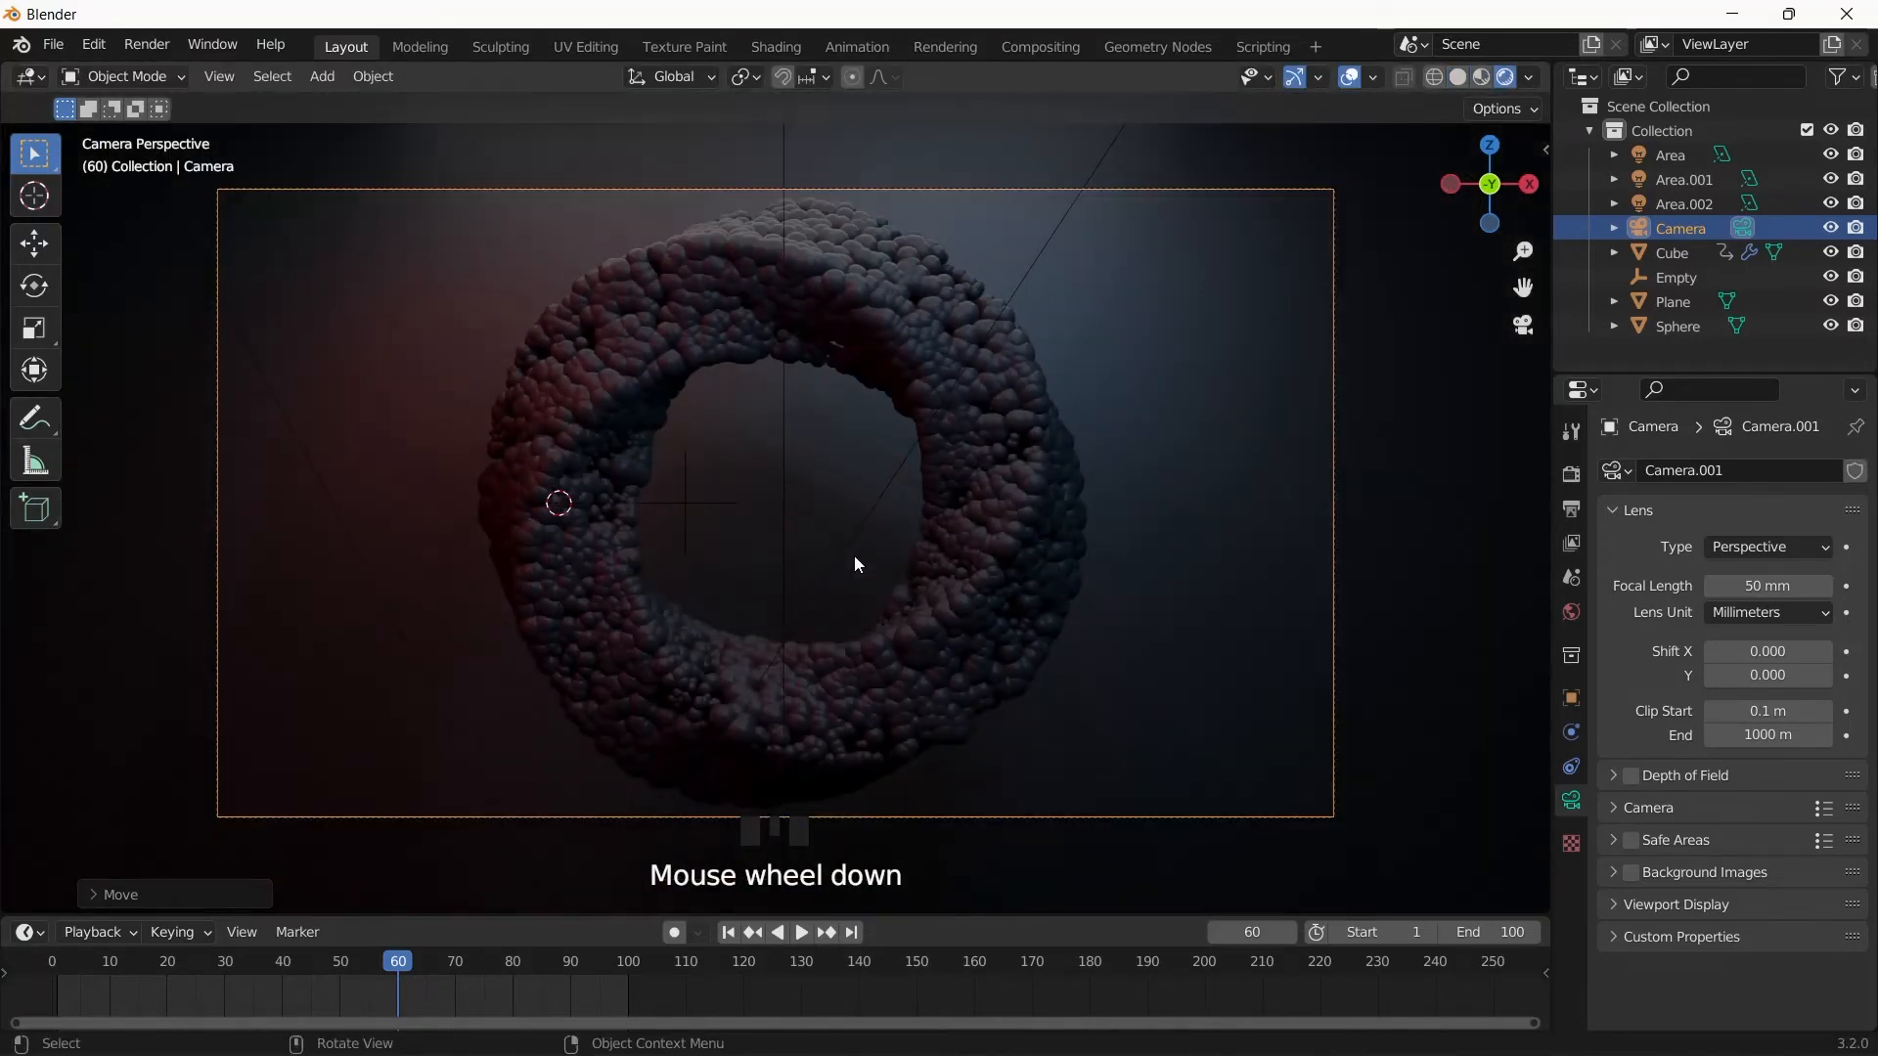
- Set the output resolution X to 1080 px for a square frame
click(1570, 476)
click(1570, 800)
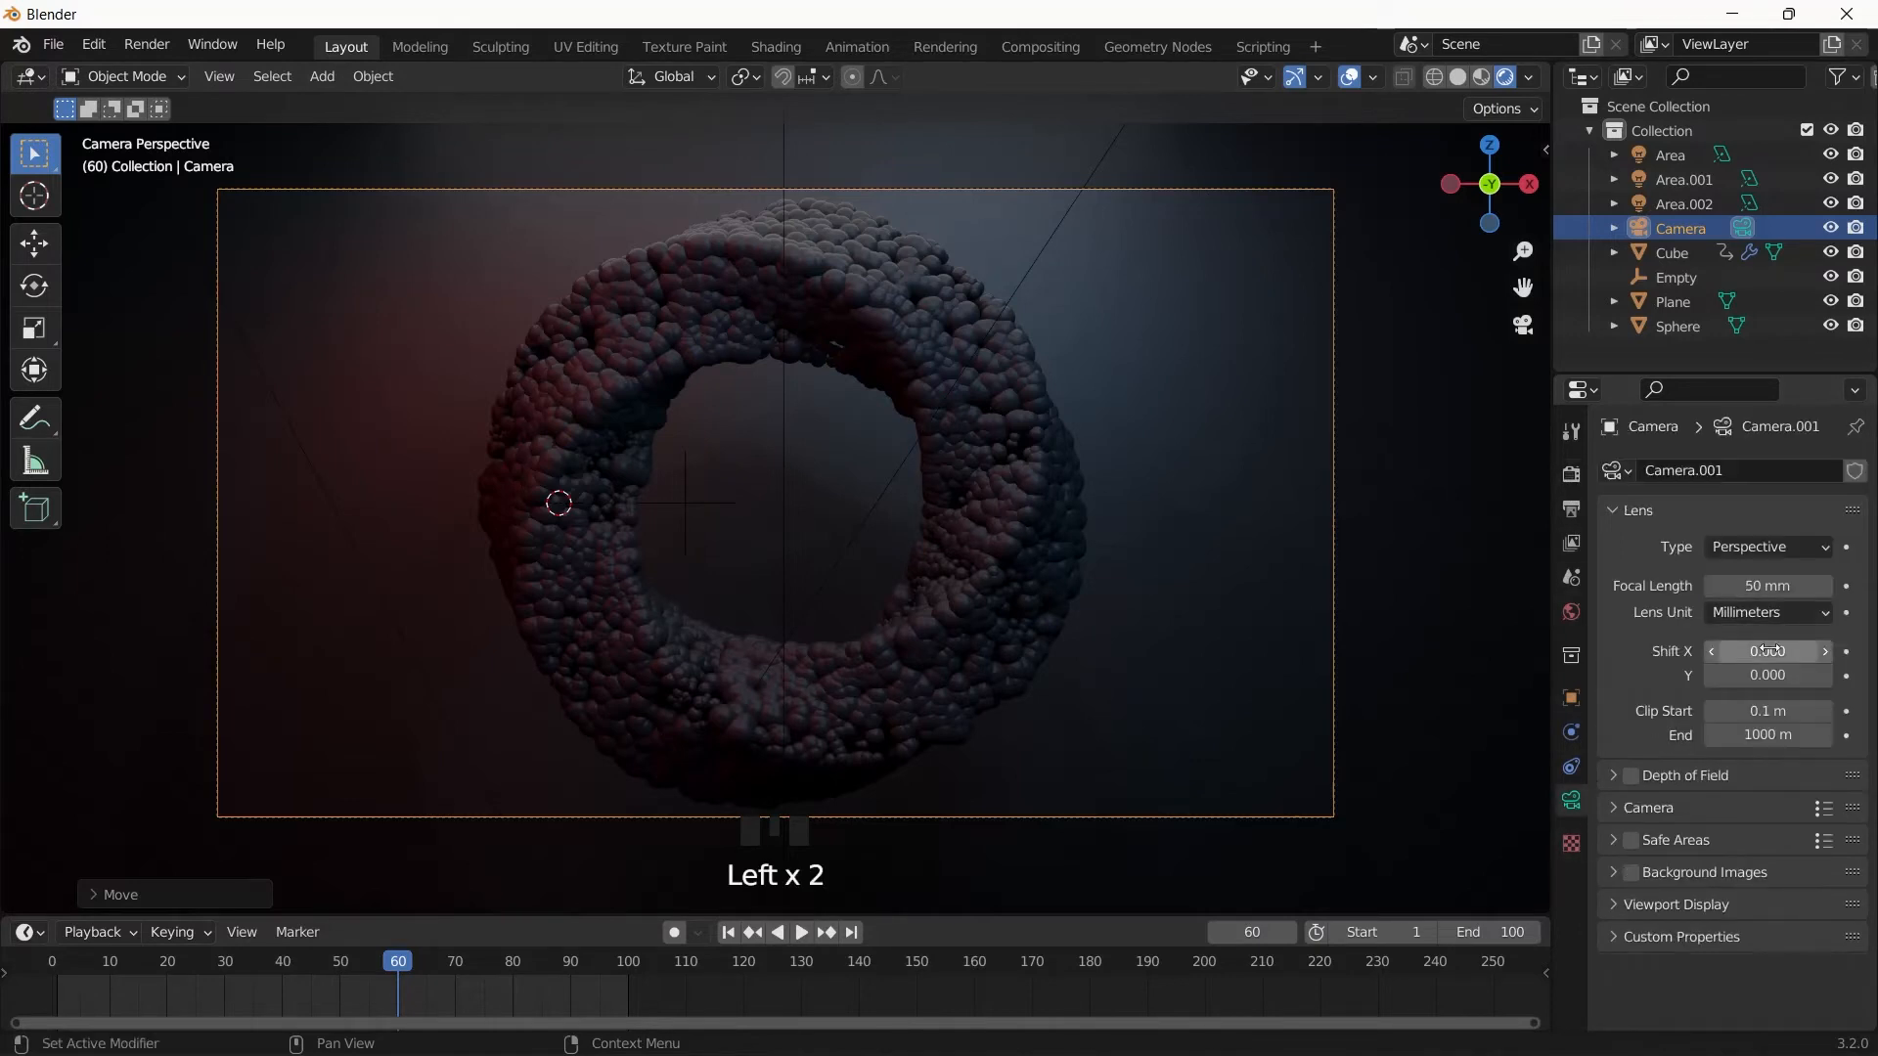
click(1571, 475)
click(1570, 509)
click(1770, 503)
text(1080)
key(Return)
scroll(892, 458, down, 5)
scroll(902, 455, up, 2)
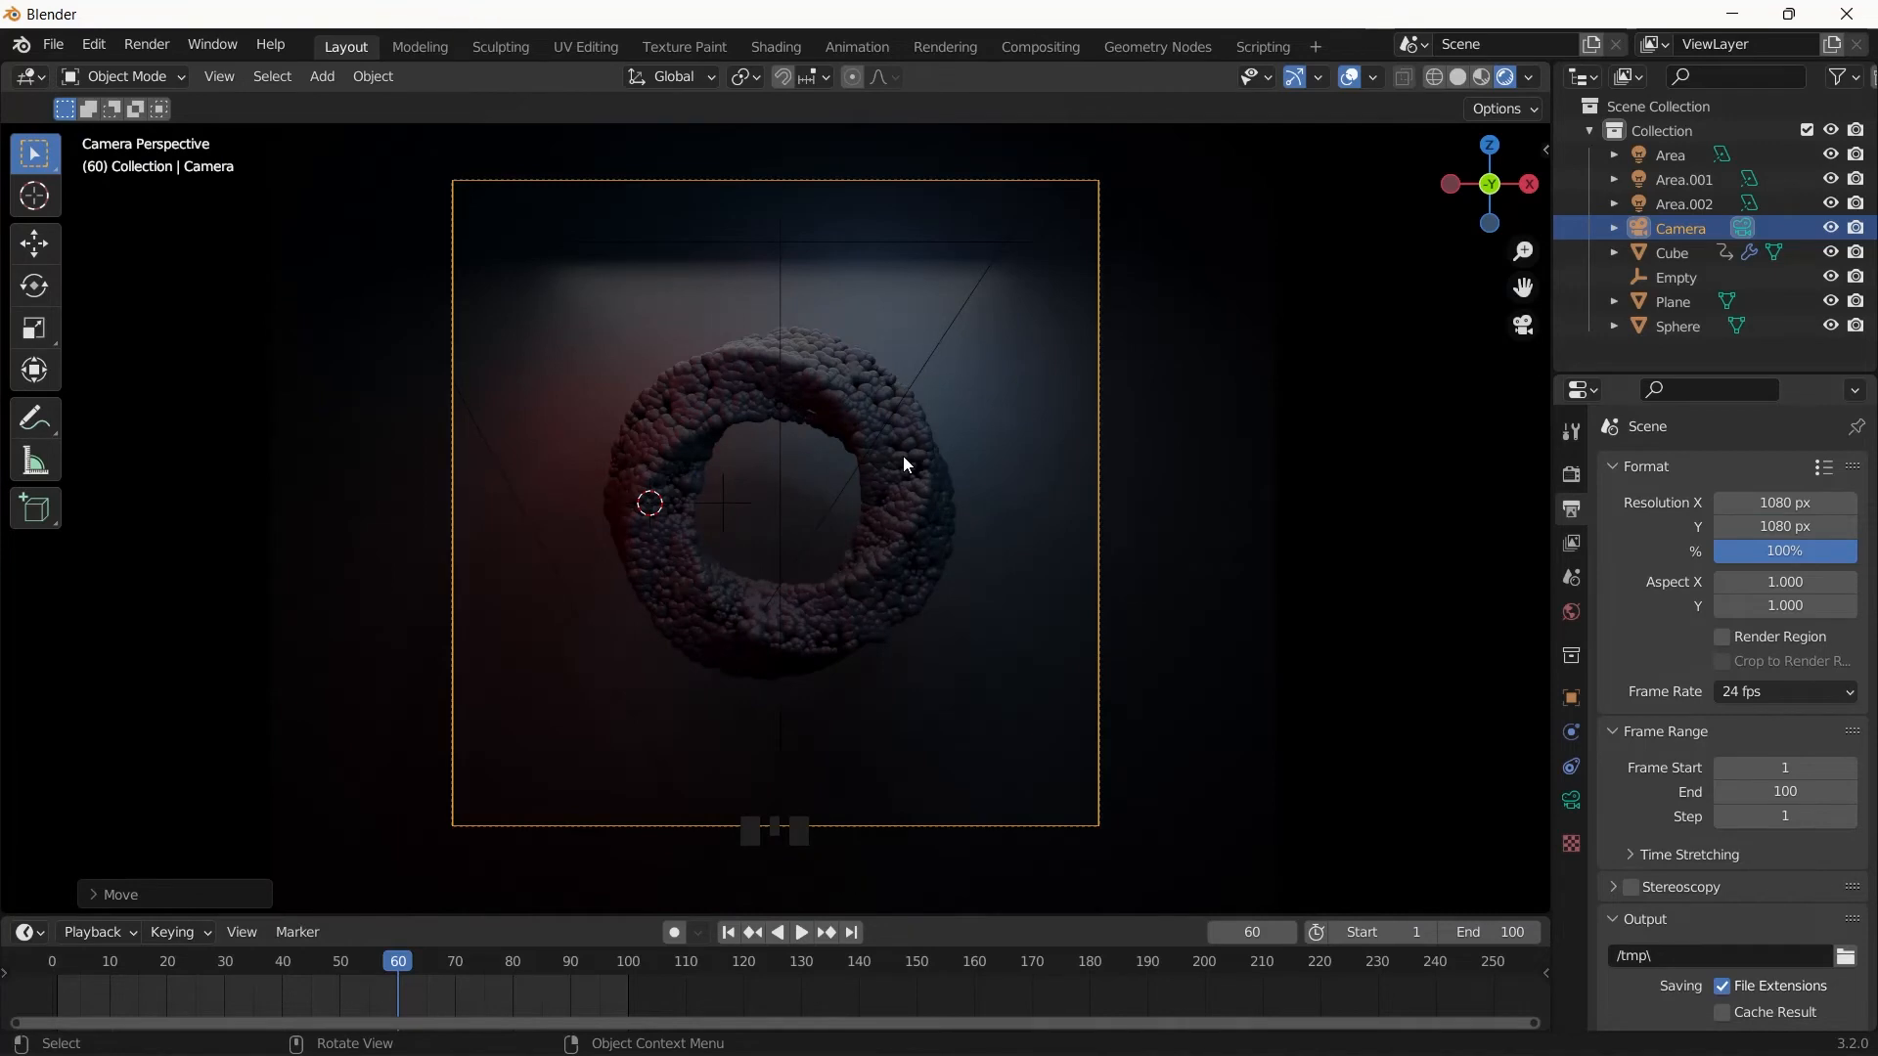
- Move the camera closer along its local Z axis until the ring fills most of the square frame
key(g)
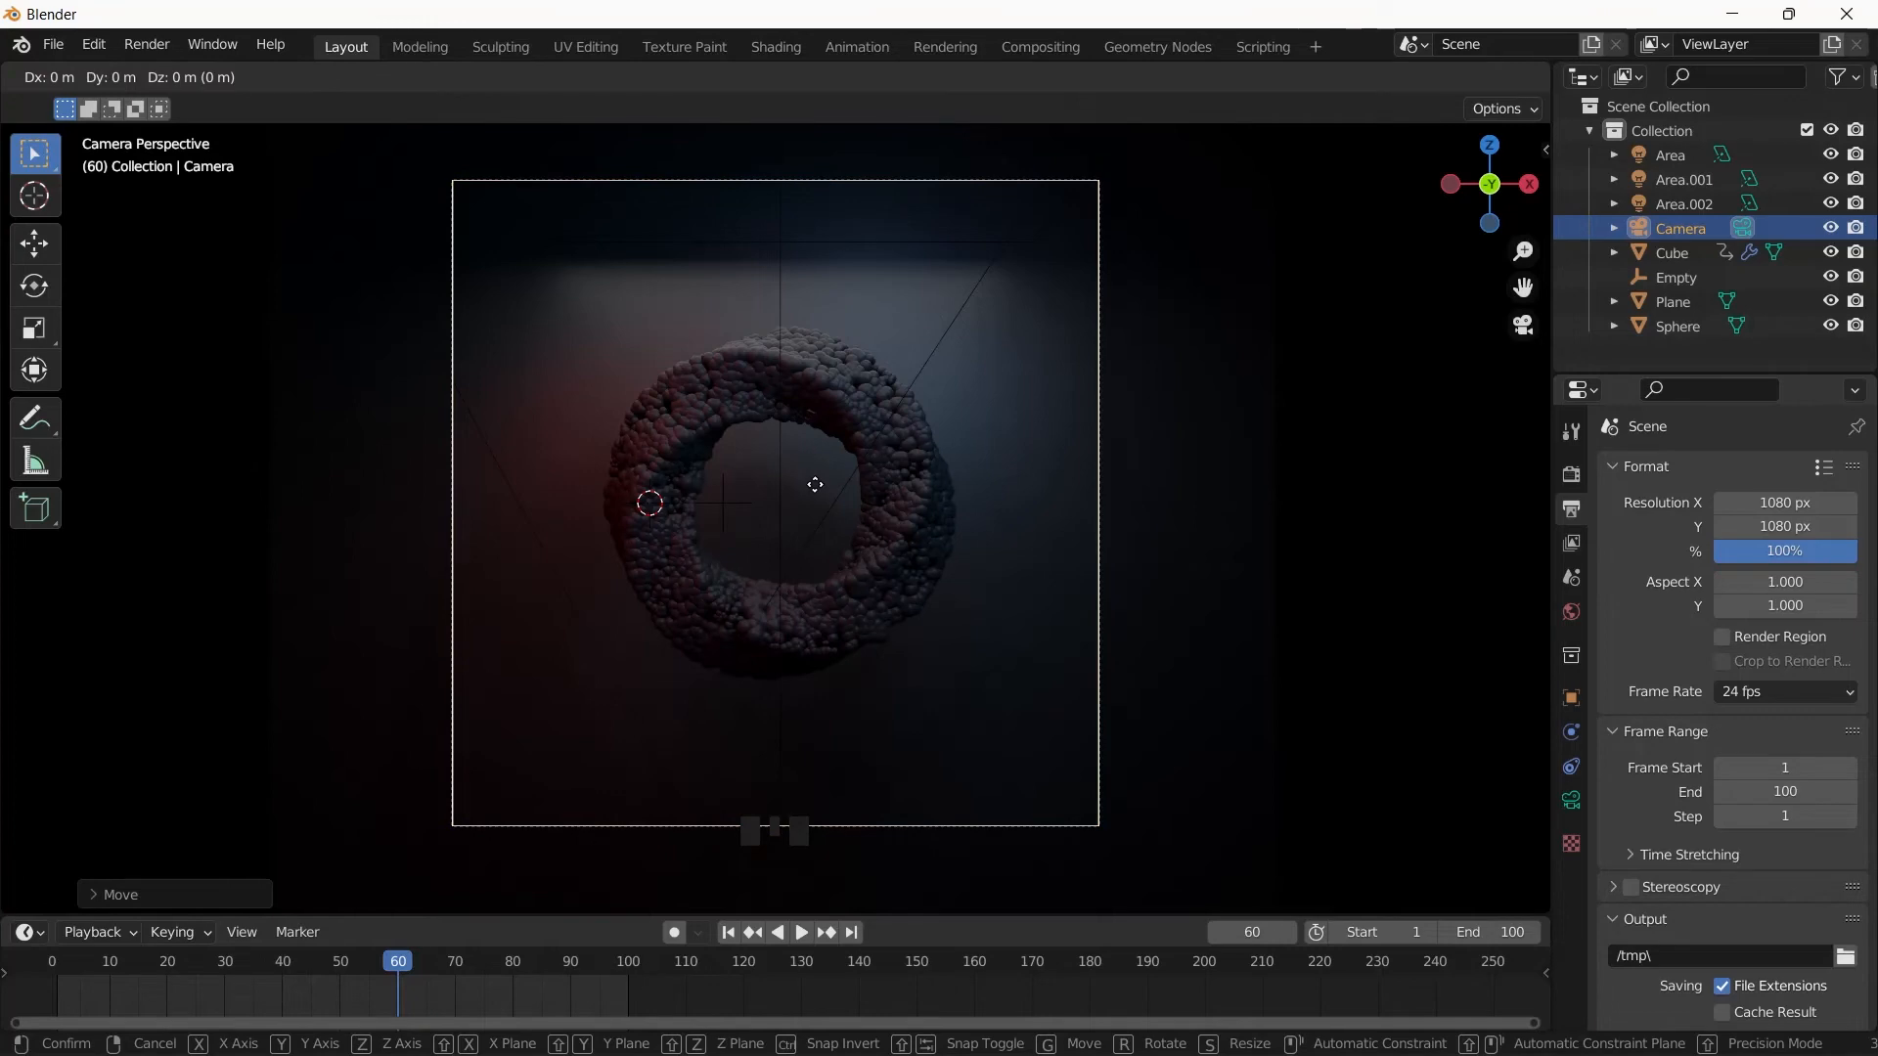
click(814, 484)
key(g)
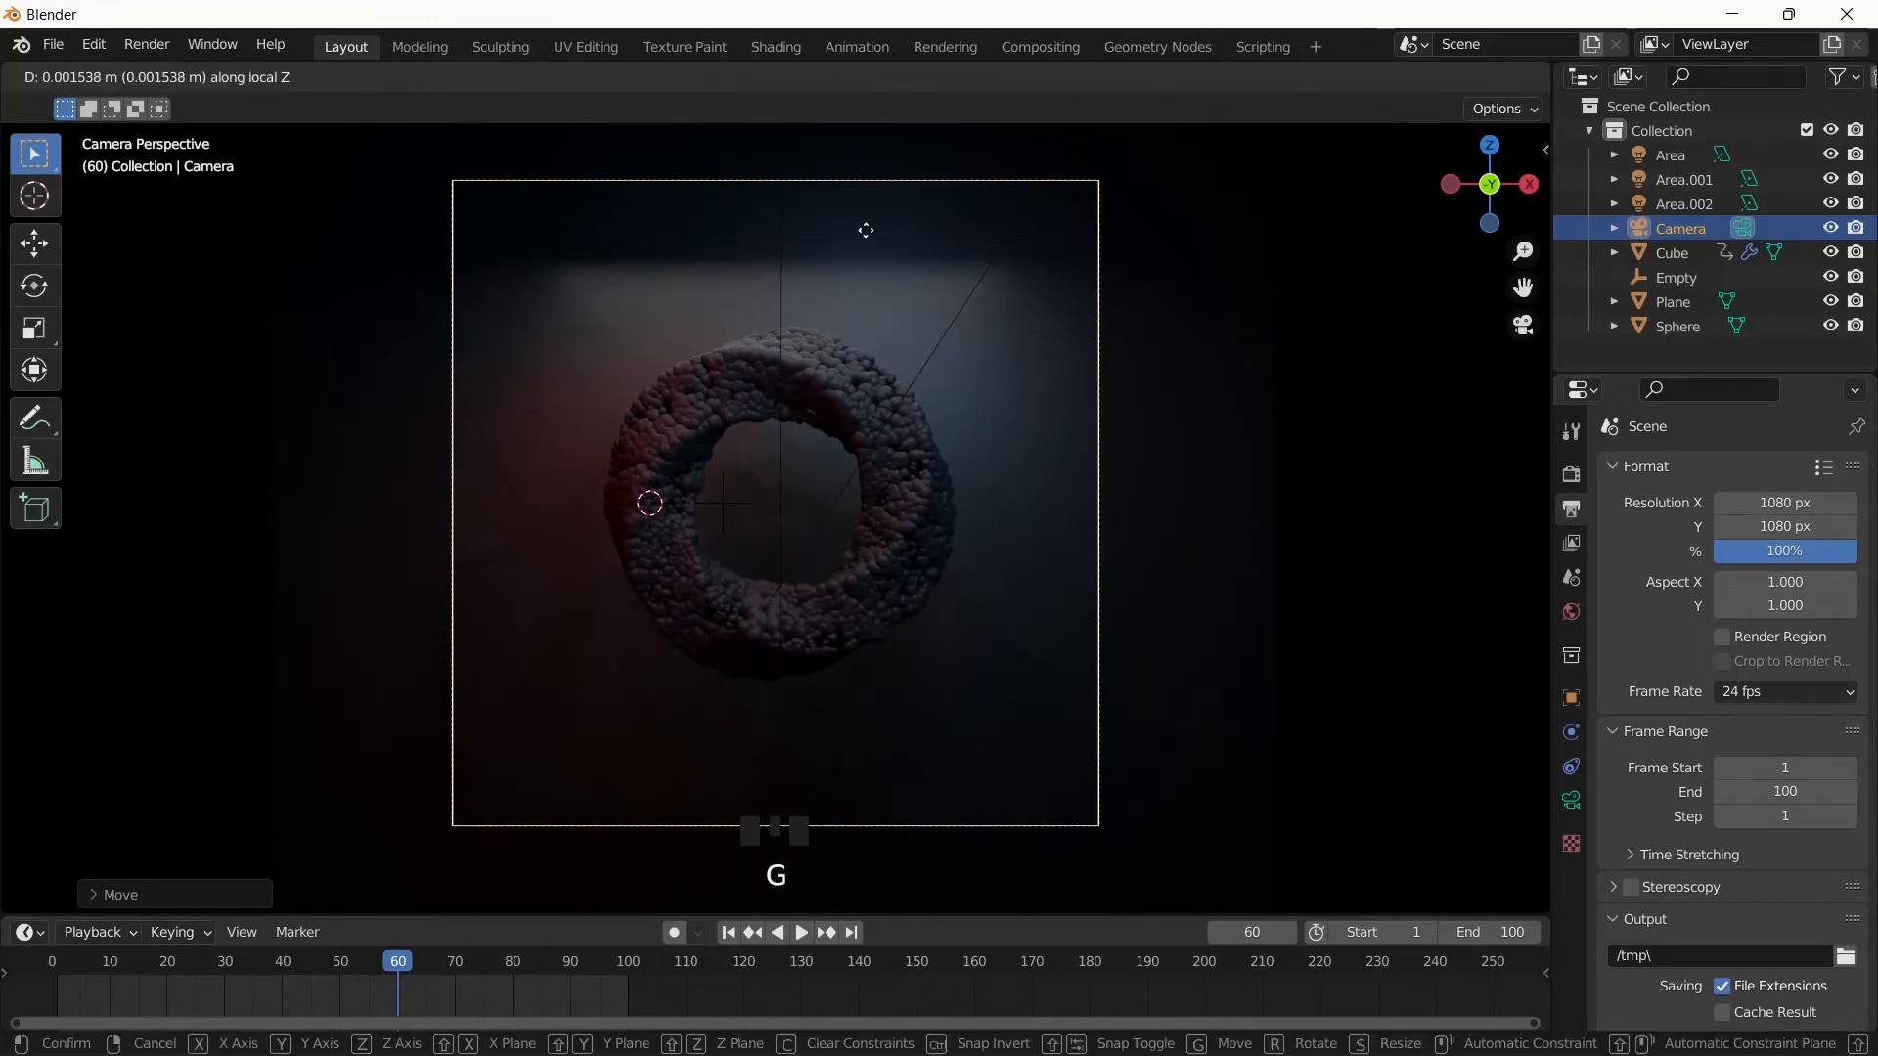
key(z)
key(z)
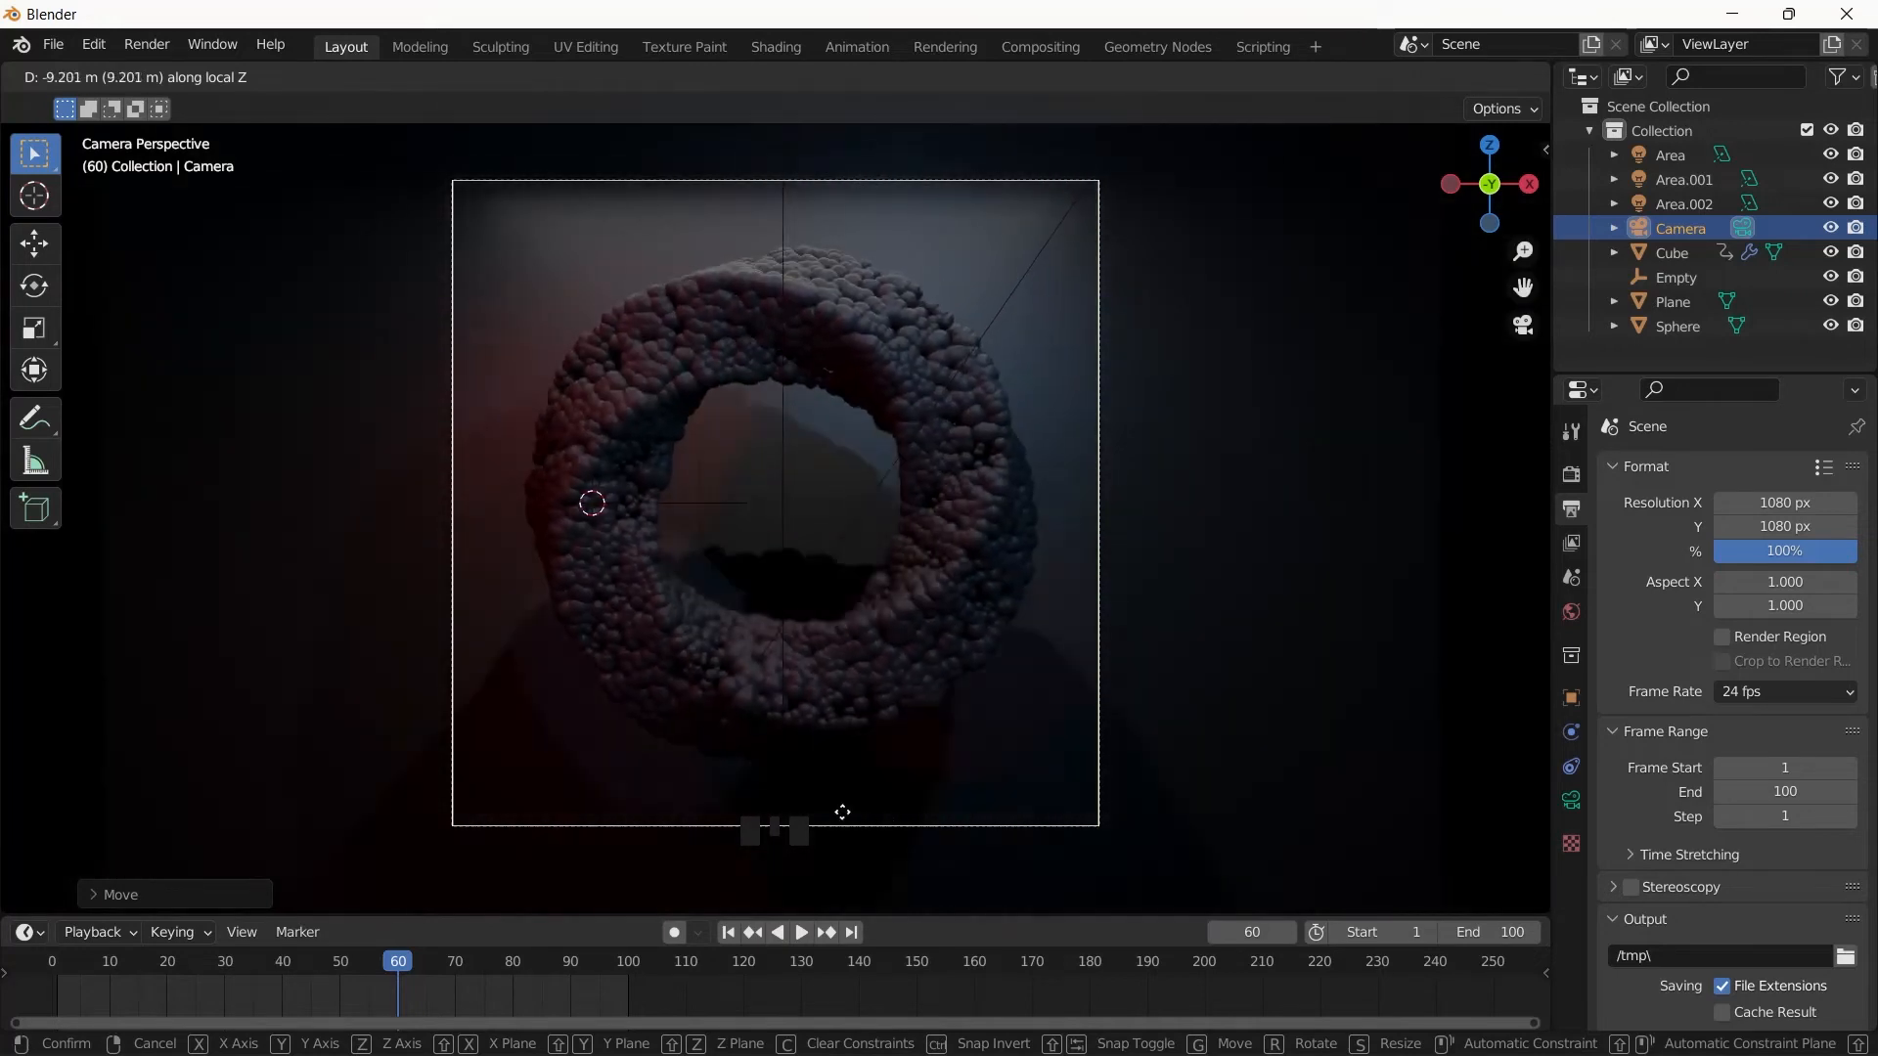
click(843, 810)
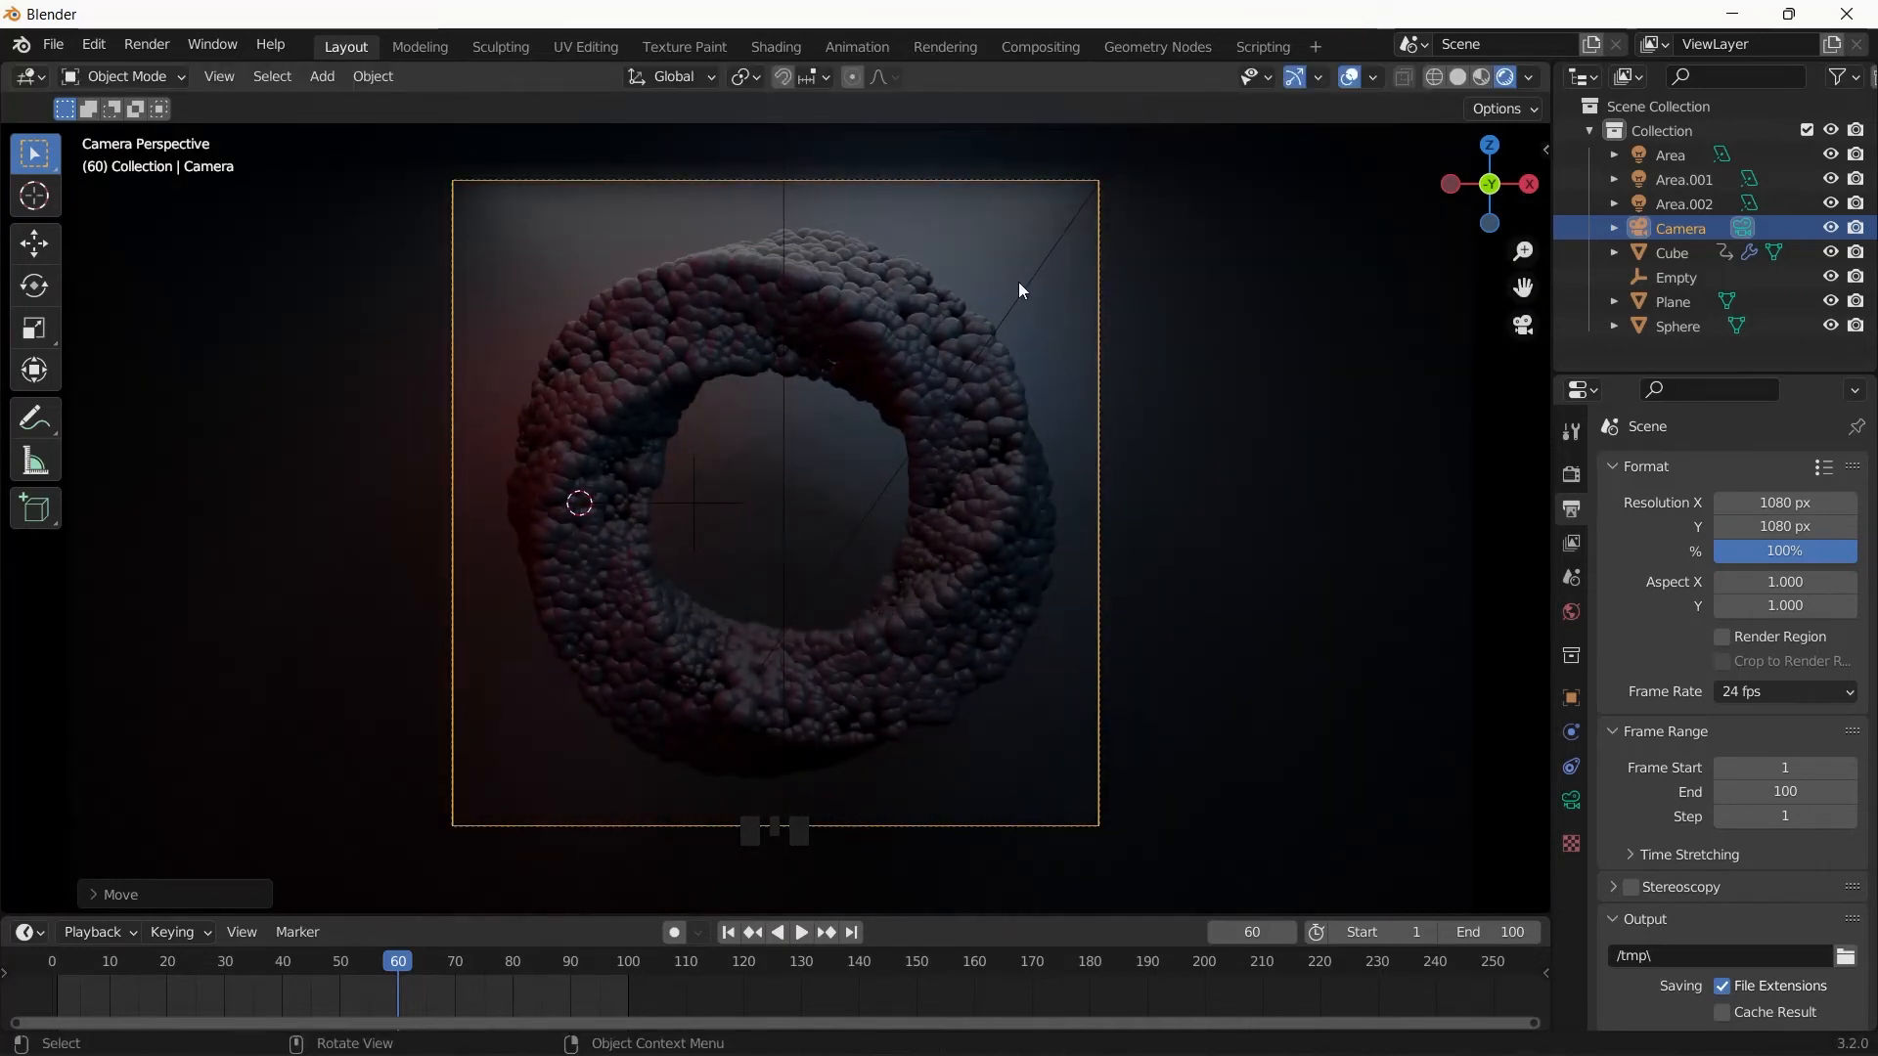
- Try a size of 3 m on the red area light
click(1682, 203)
click(1571, 802)
drag(1761, 786, 1762, 789)
click(1760, 786)
text(3)
key(Return)
- Adjust the size of the white overhead area light and set the red area light's size back to 1 m
click(1682, 180)
click(1680, 180)
click(1676, 159)
drag(1766, 786, 1751, 786)
click(1768, 786)
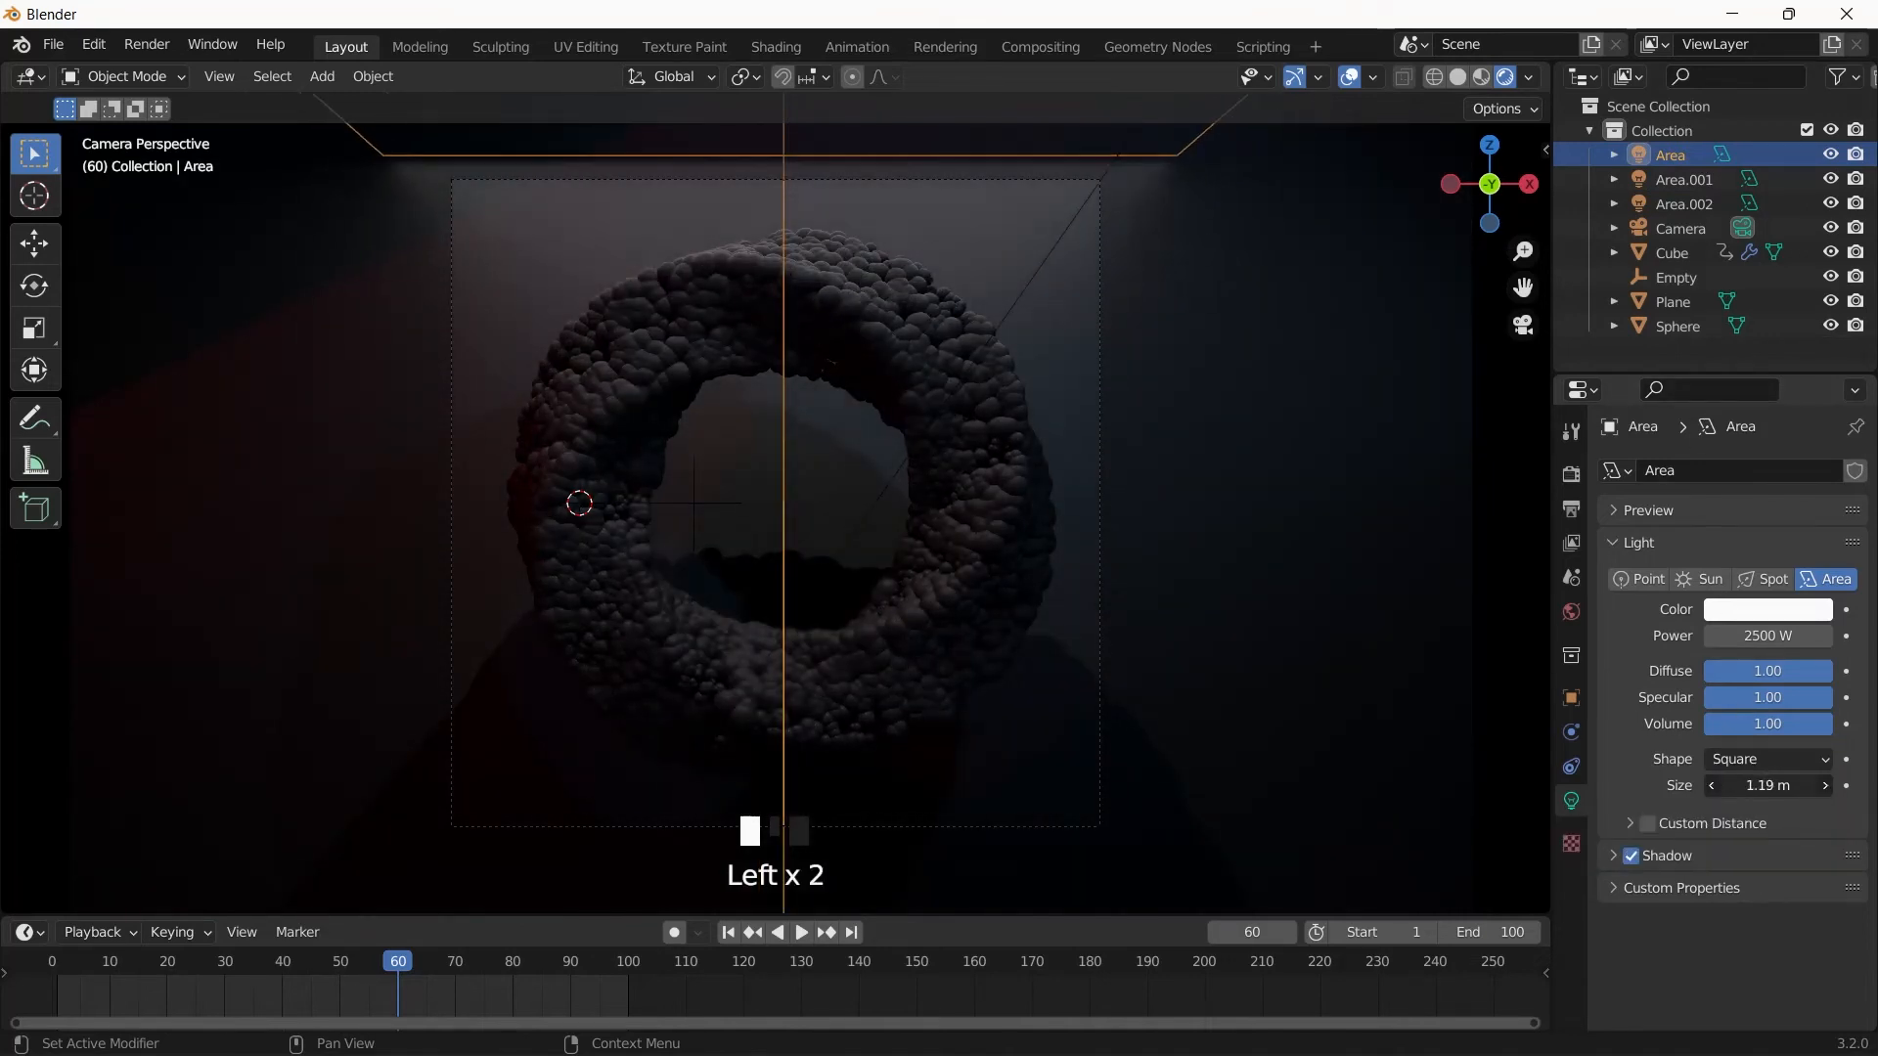
click(1684, 180)
click(1760, 787)
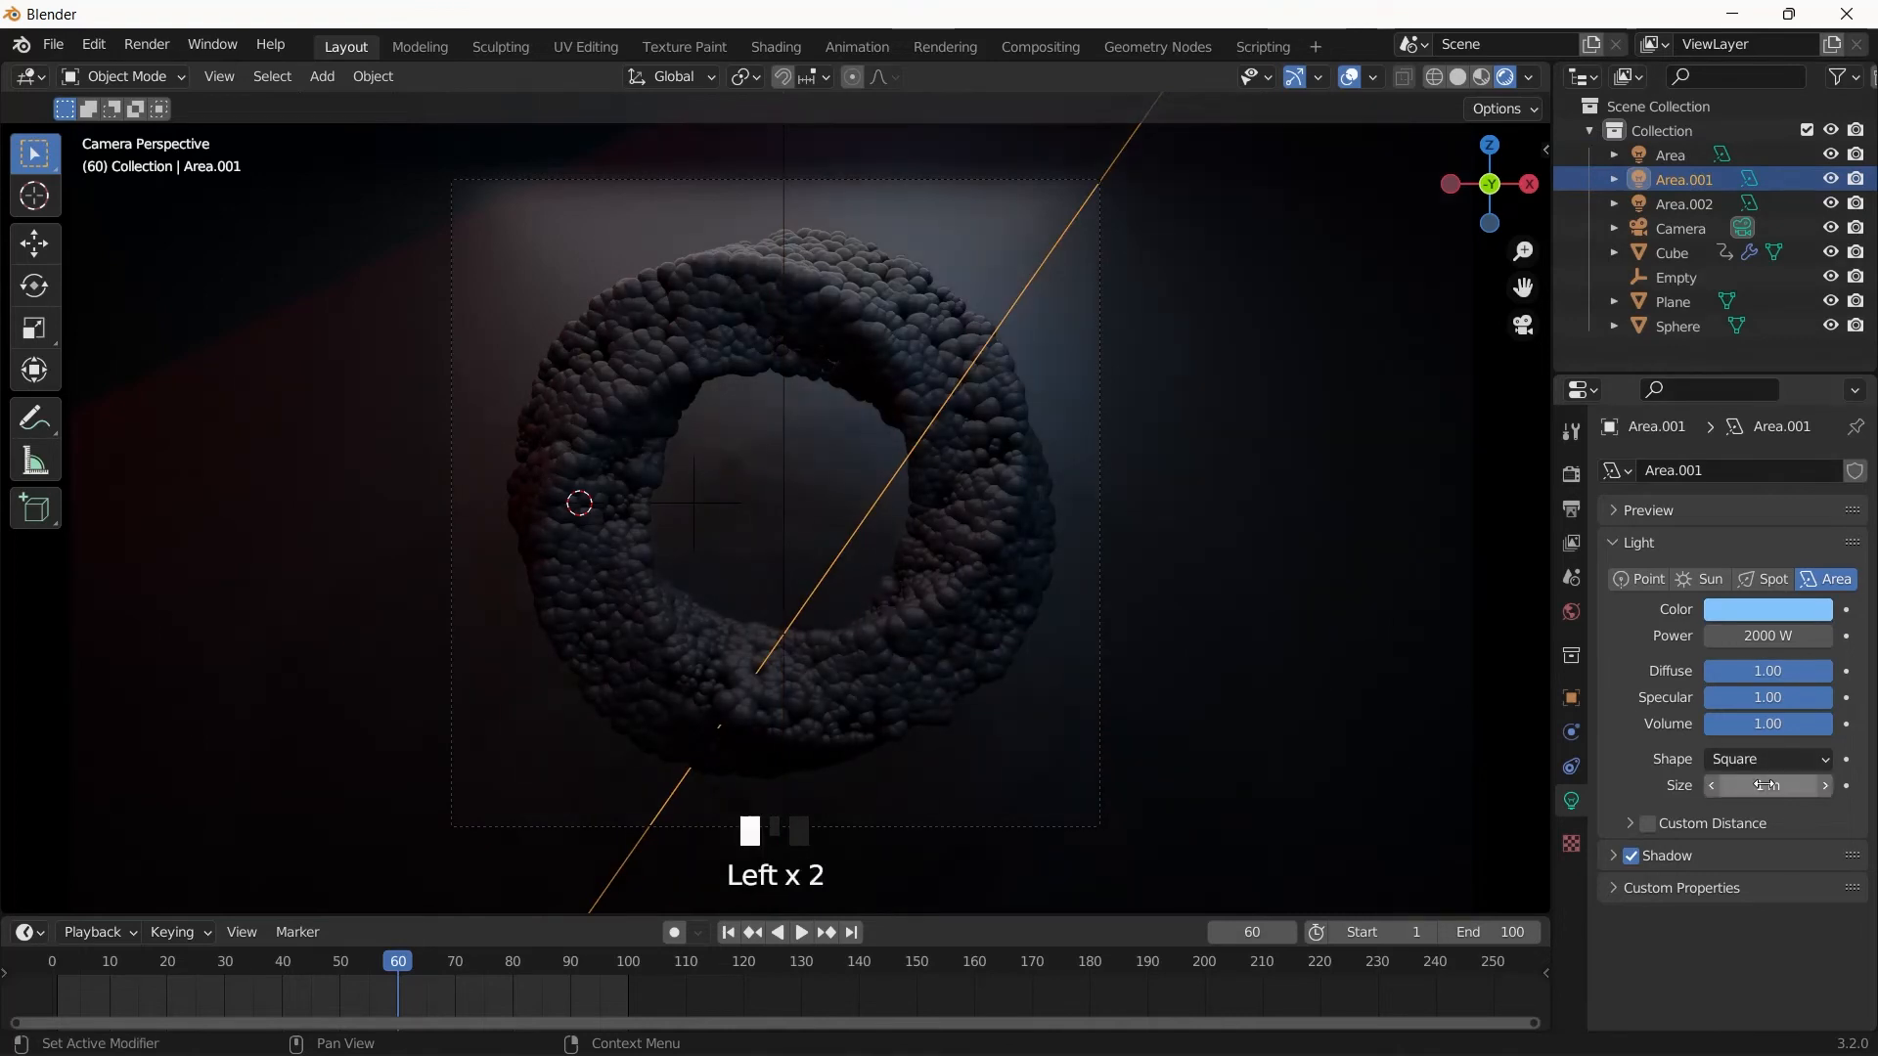
click(1684, 204)
double_click(1763, 786)
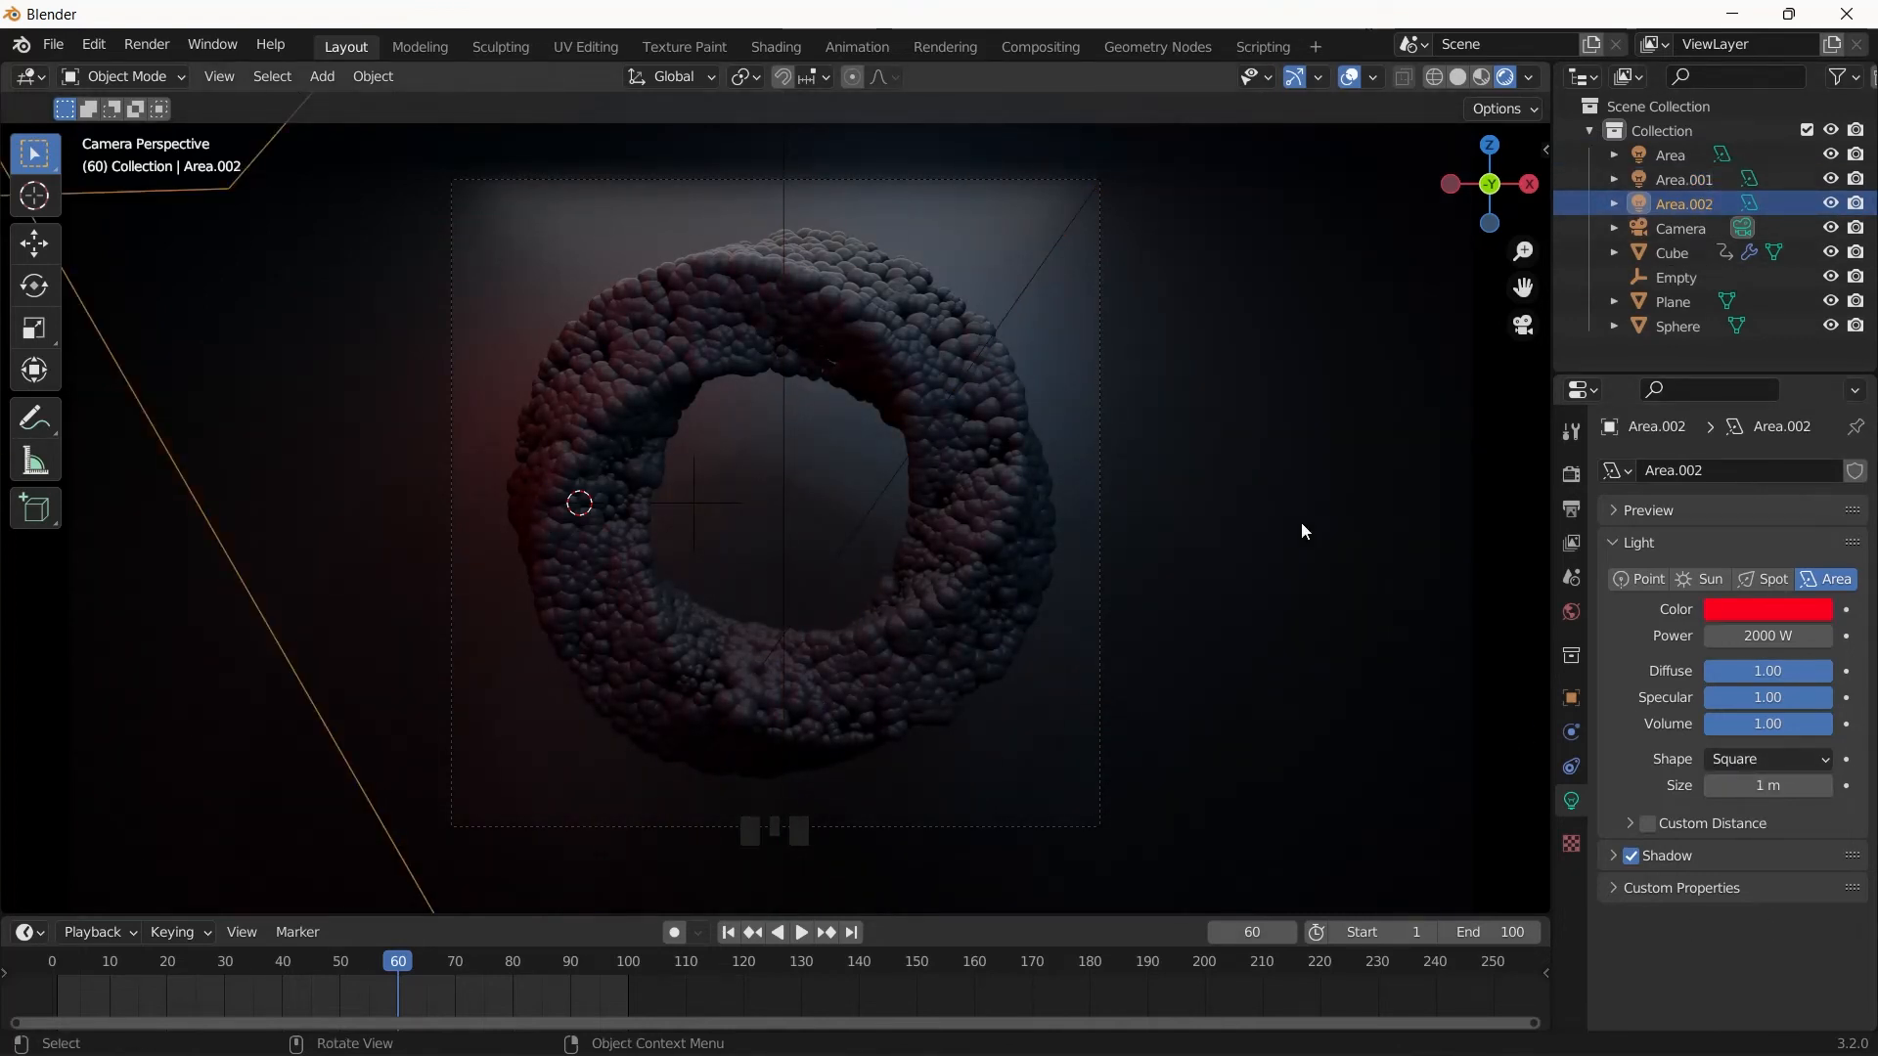
- Set the background plane material's roughness to 0.739
click(1674, 301)
click(1571, 904)
scroll(1749, 794, down, 12)
drag(1769, 687, 1804, 688)
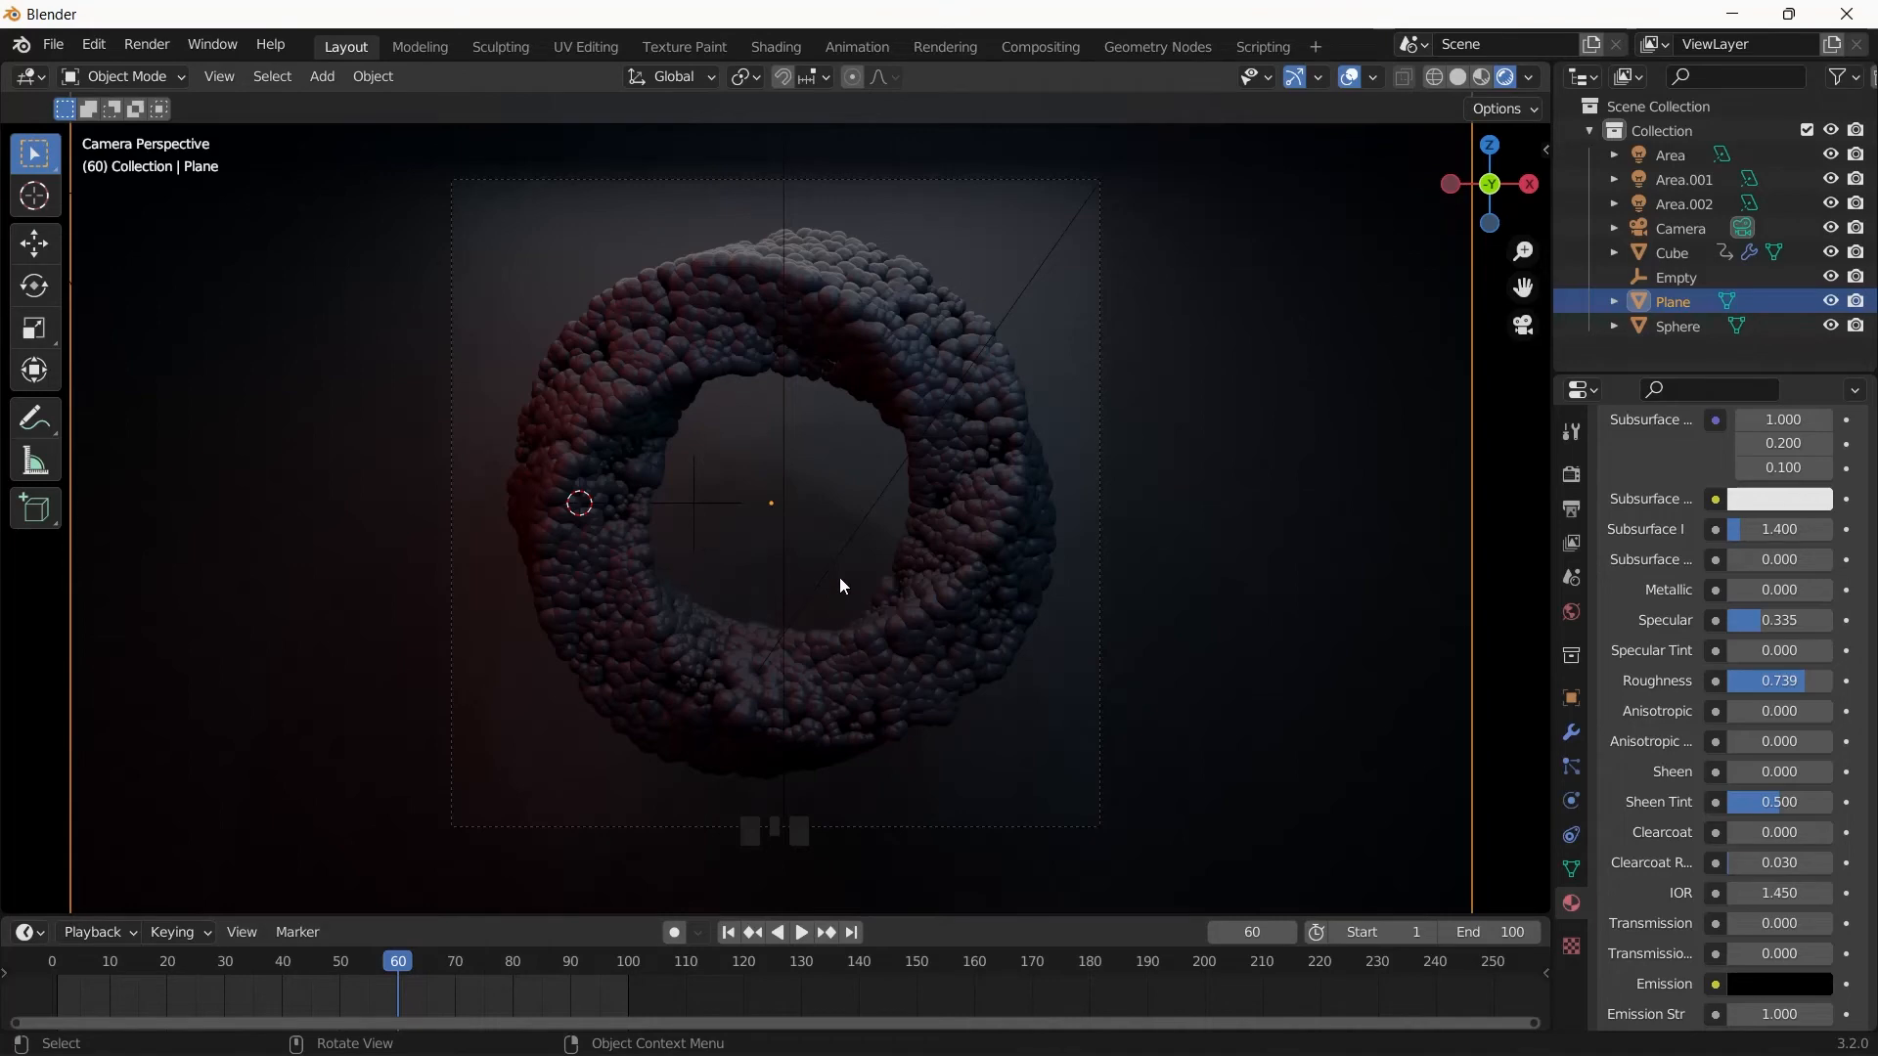
- In front view, move the red area light slightly lower beside the ring
scroll(839, 376, up, 2)
key(KP_0)
scroll(593, 272, down, 1)
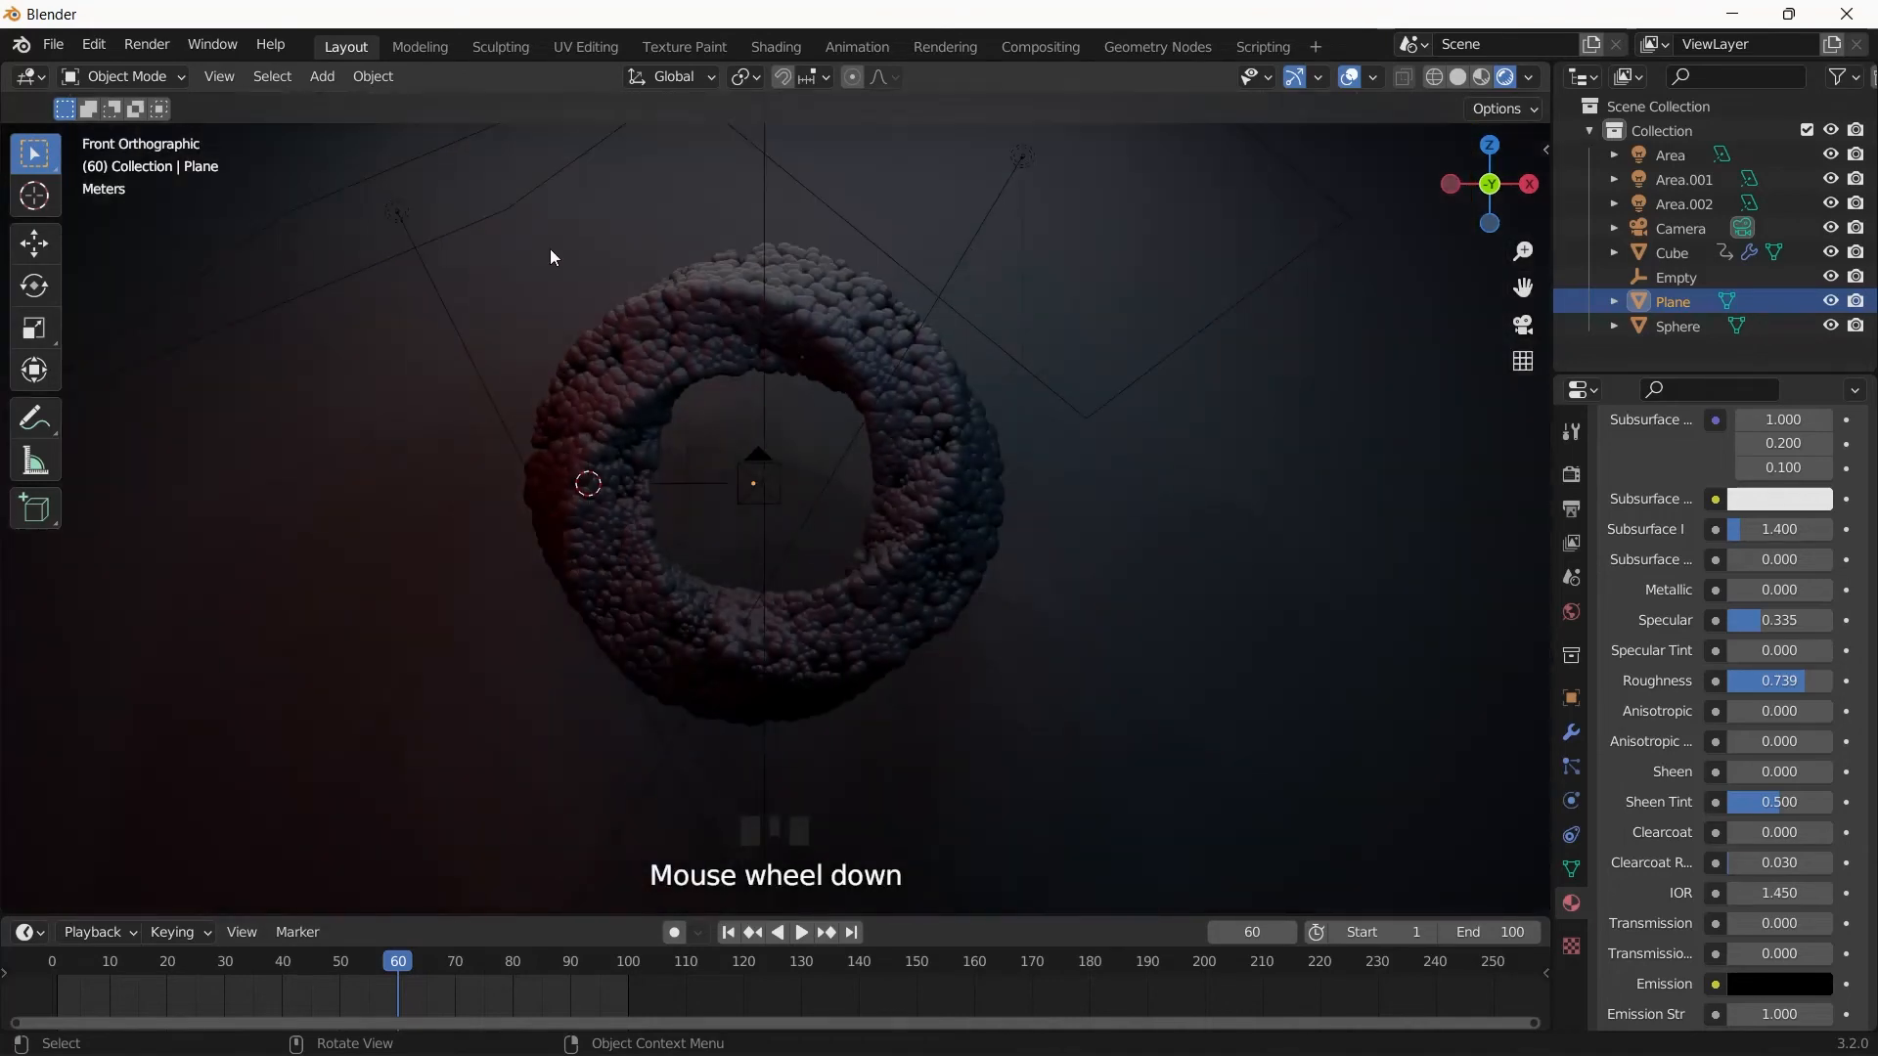
click(496, 211)
key(g)
click(498, 264)
click(1022, 156)
key(h)
right_click(904, 266)
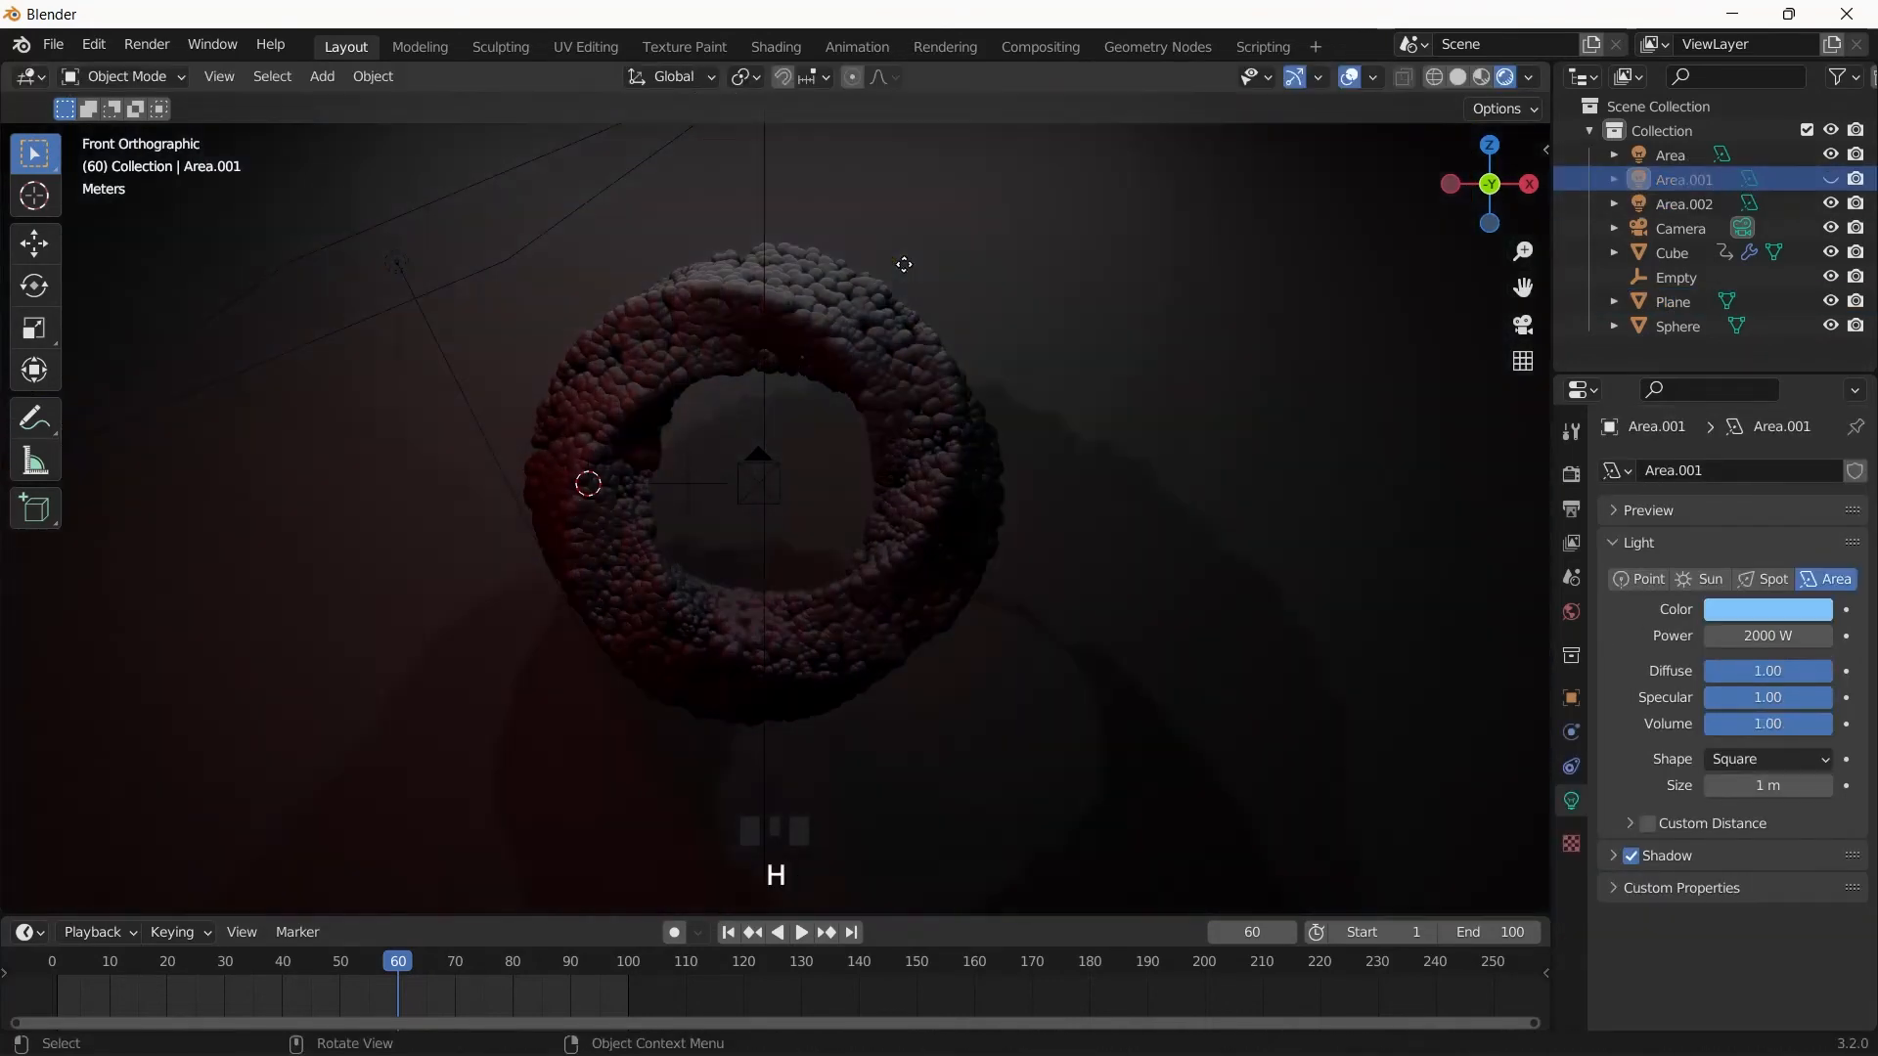
click(1082, 239)
click(1720, 185)
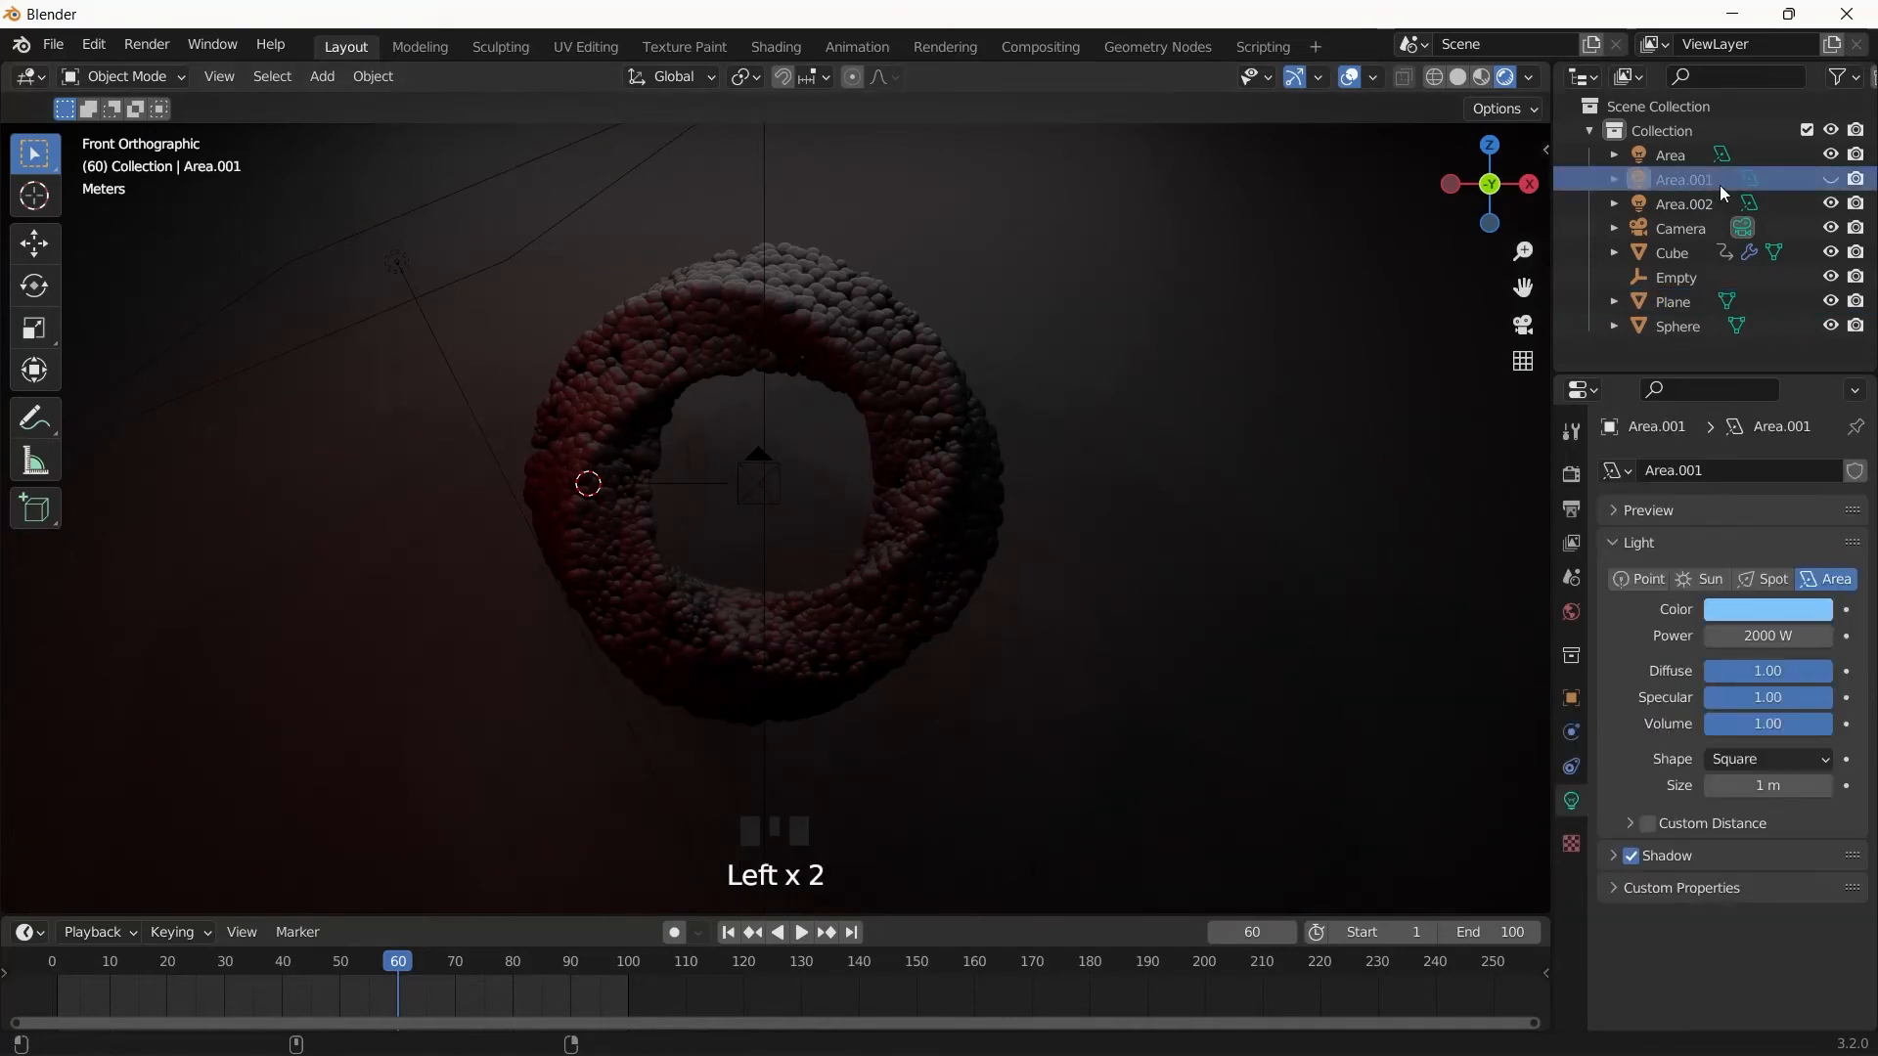
key(alt+h)
- Move the blue area light slightly lower beside the ring and return to the camera view
click(1035, 331)
key(g)
click(995, 387)
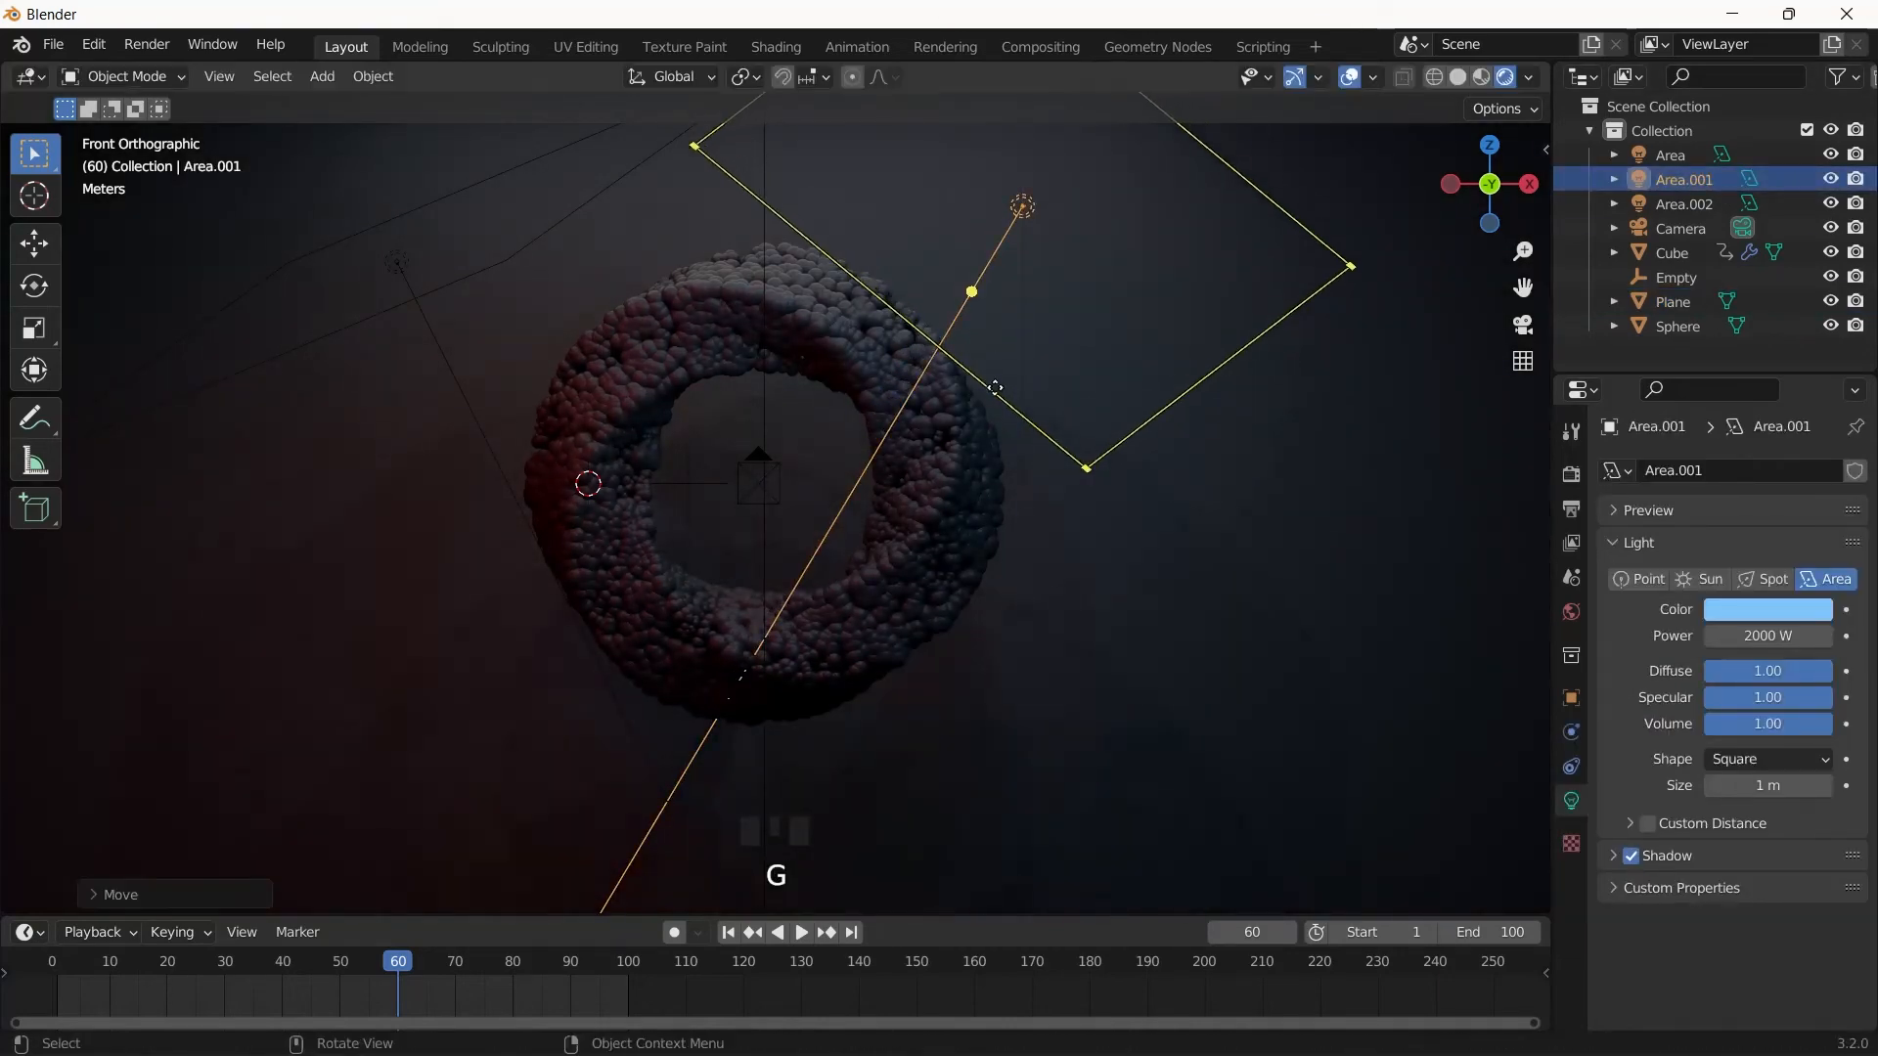
key(KP_0)
scroll(822, 454, down, 3)
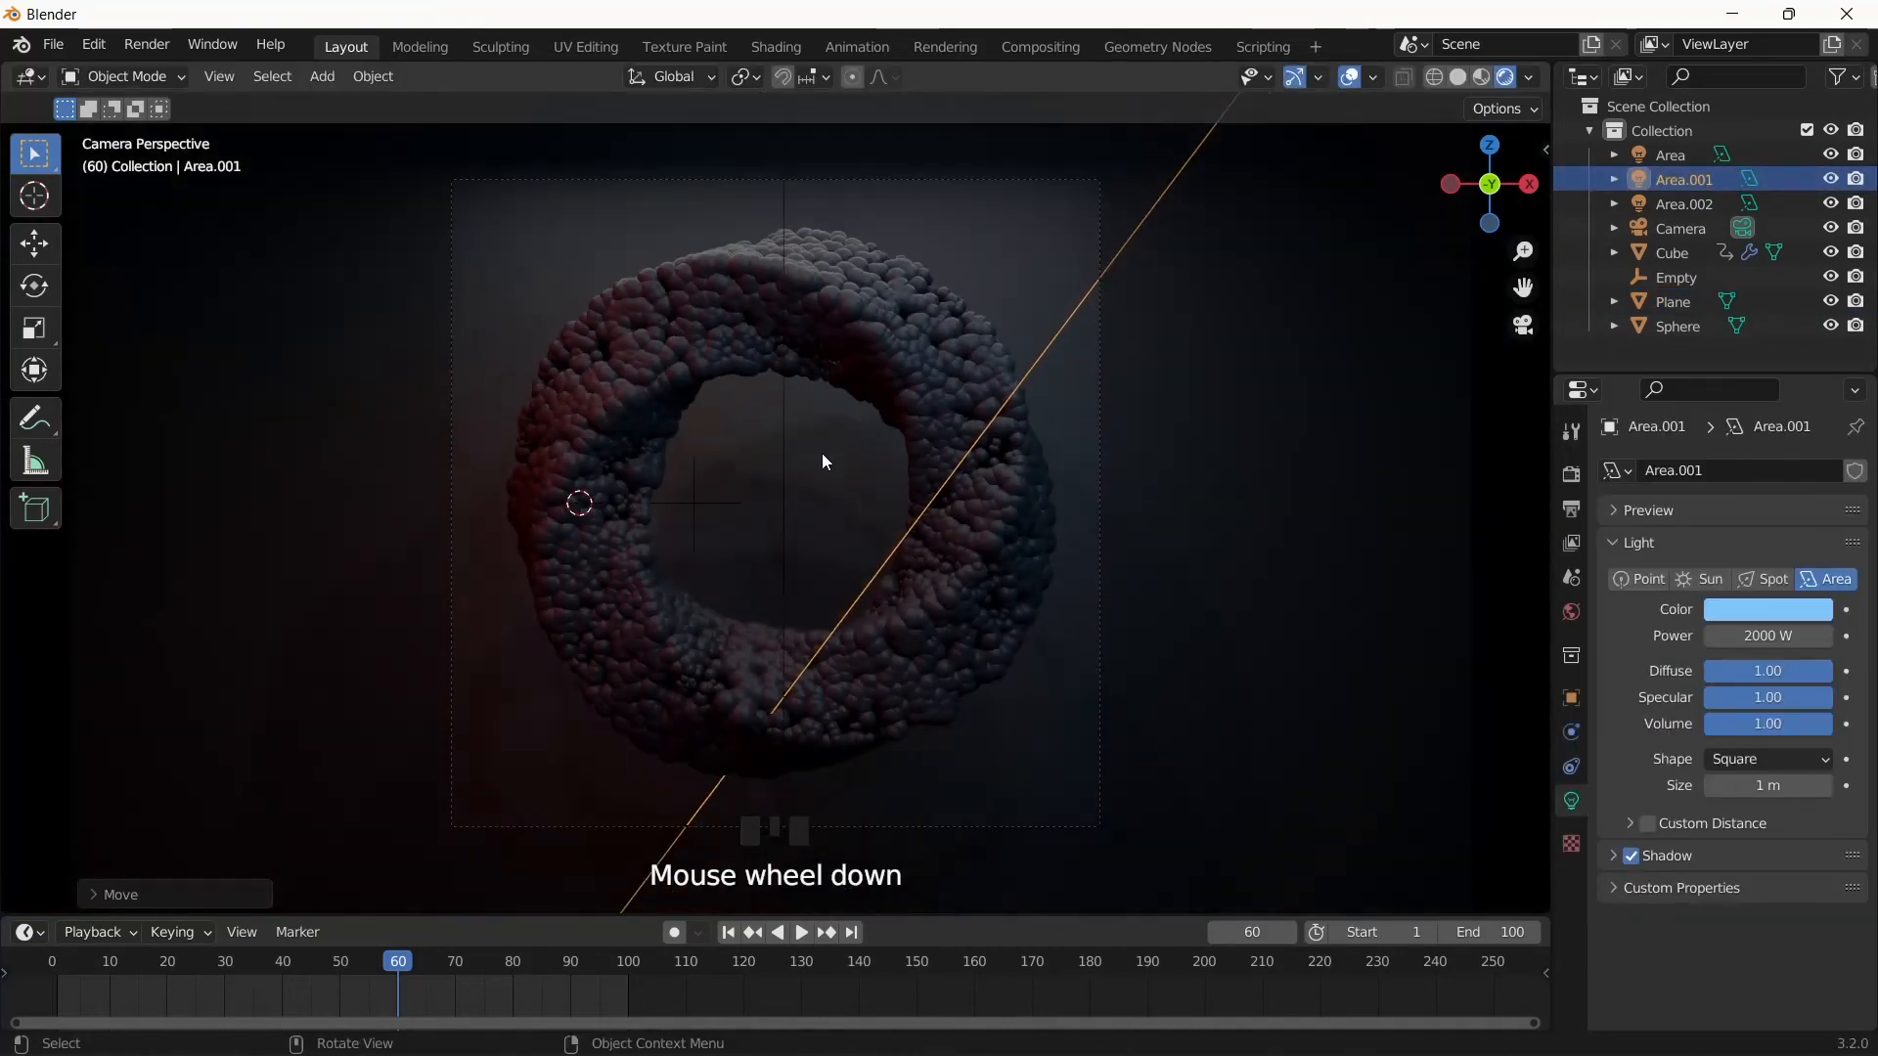
- Set the power of both the blue and the red area lights to 3000 W
click(1764, 636)
text(300)
key(Return)
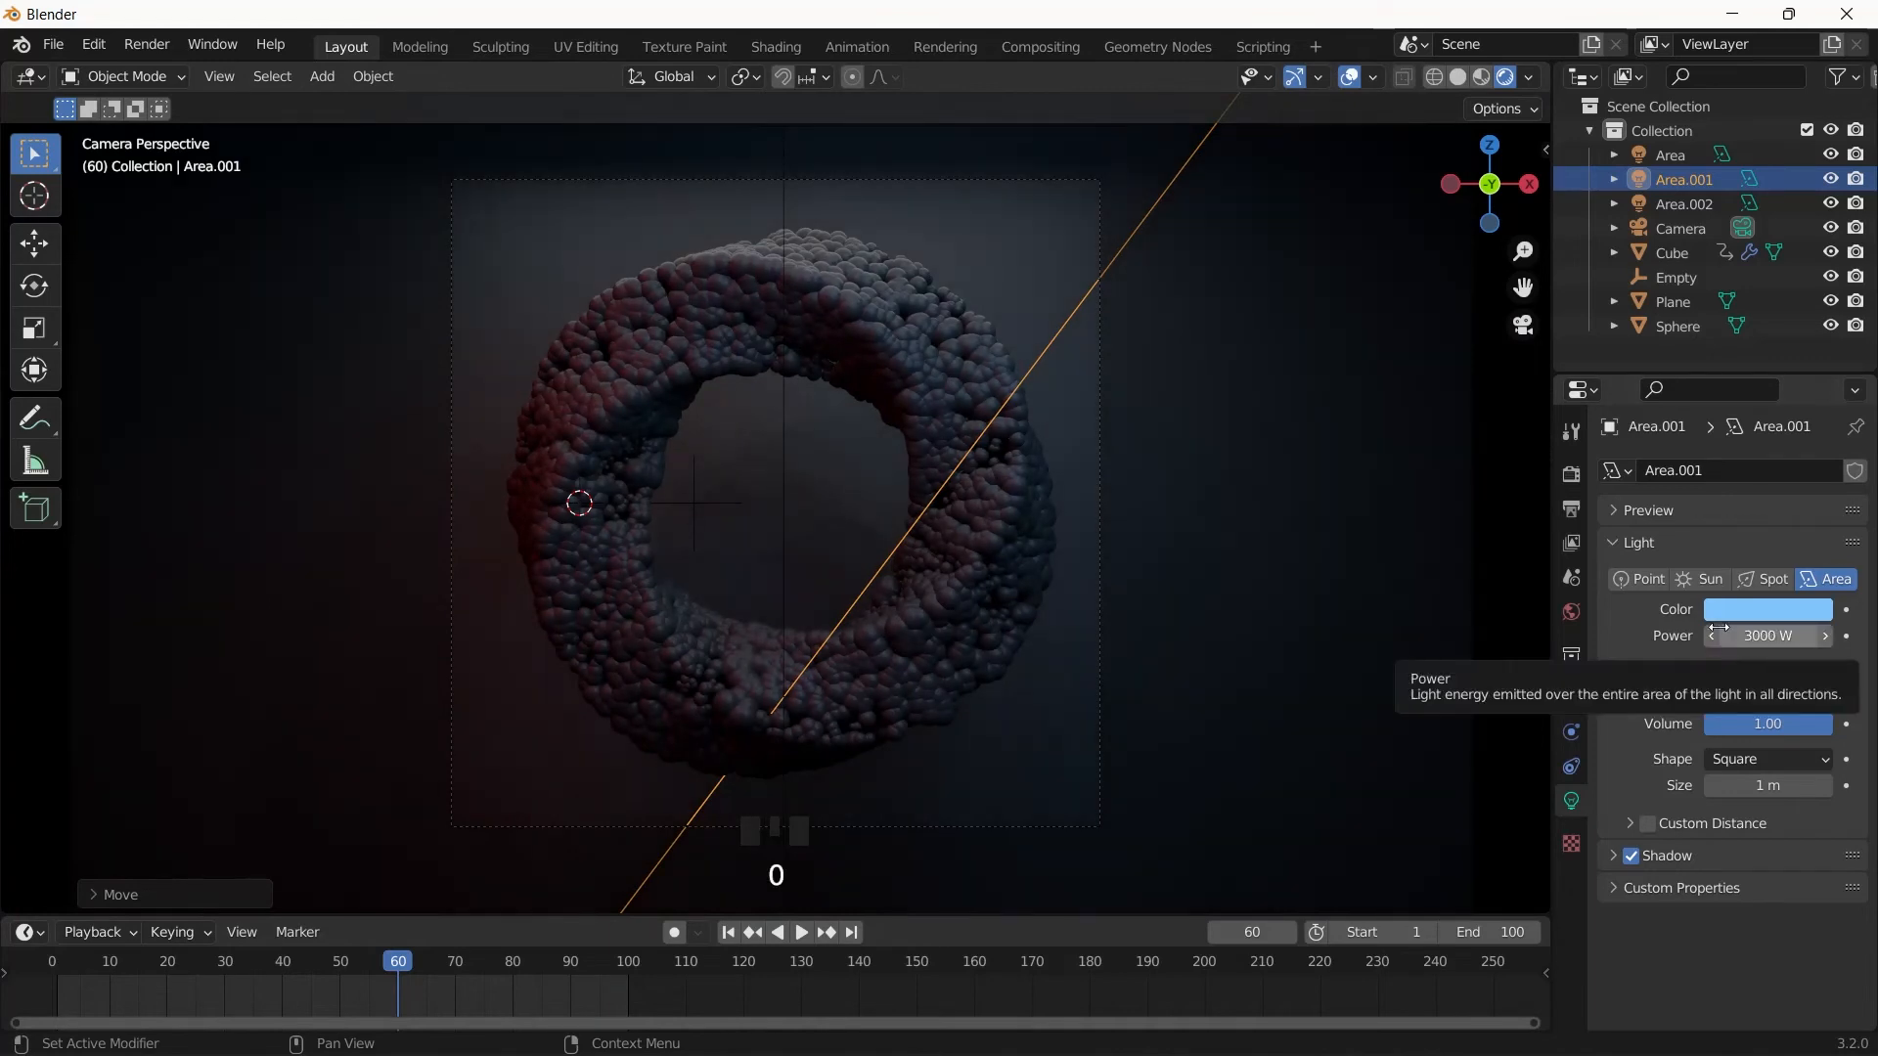
click(1682, 204)
click(1763, 634)
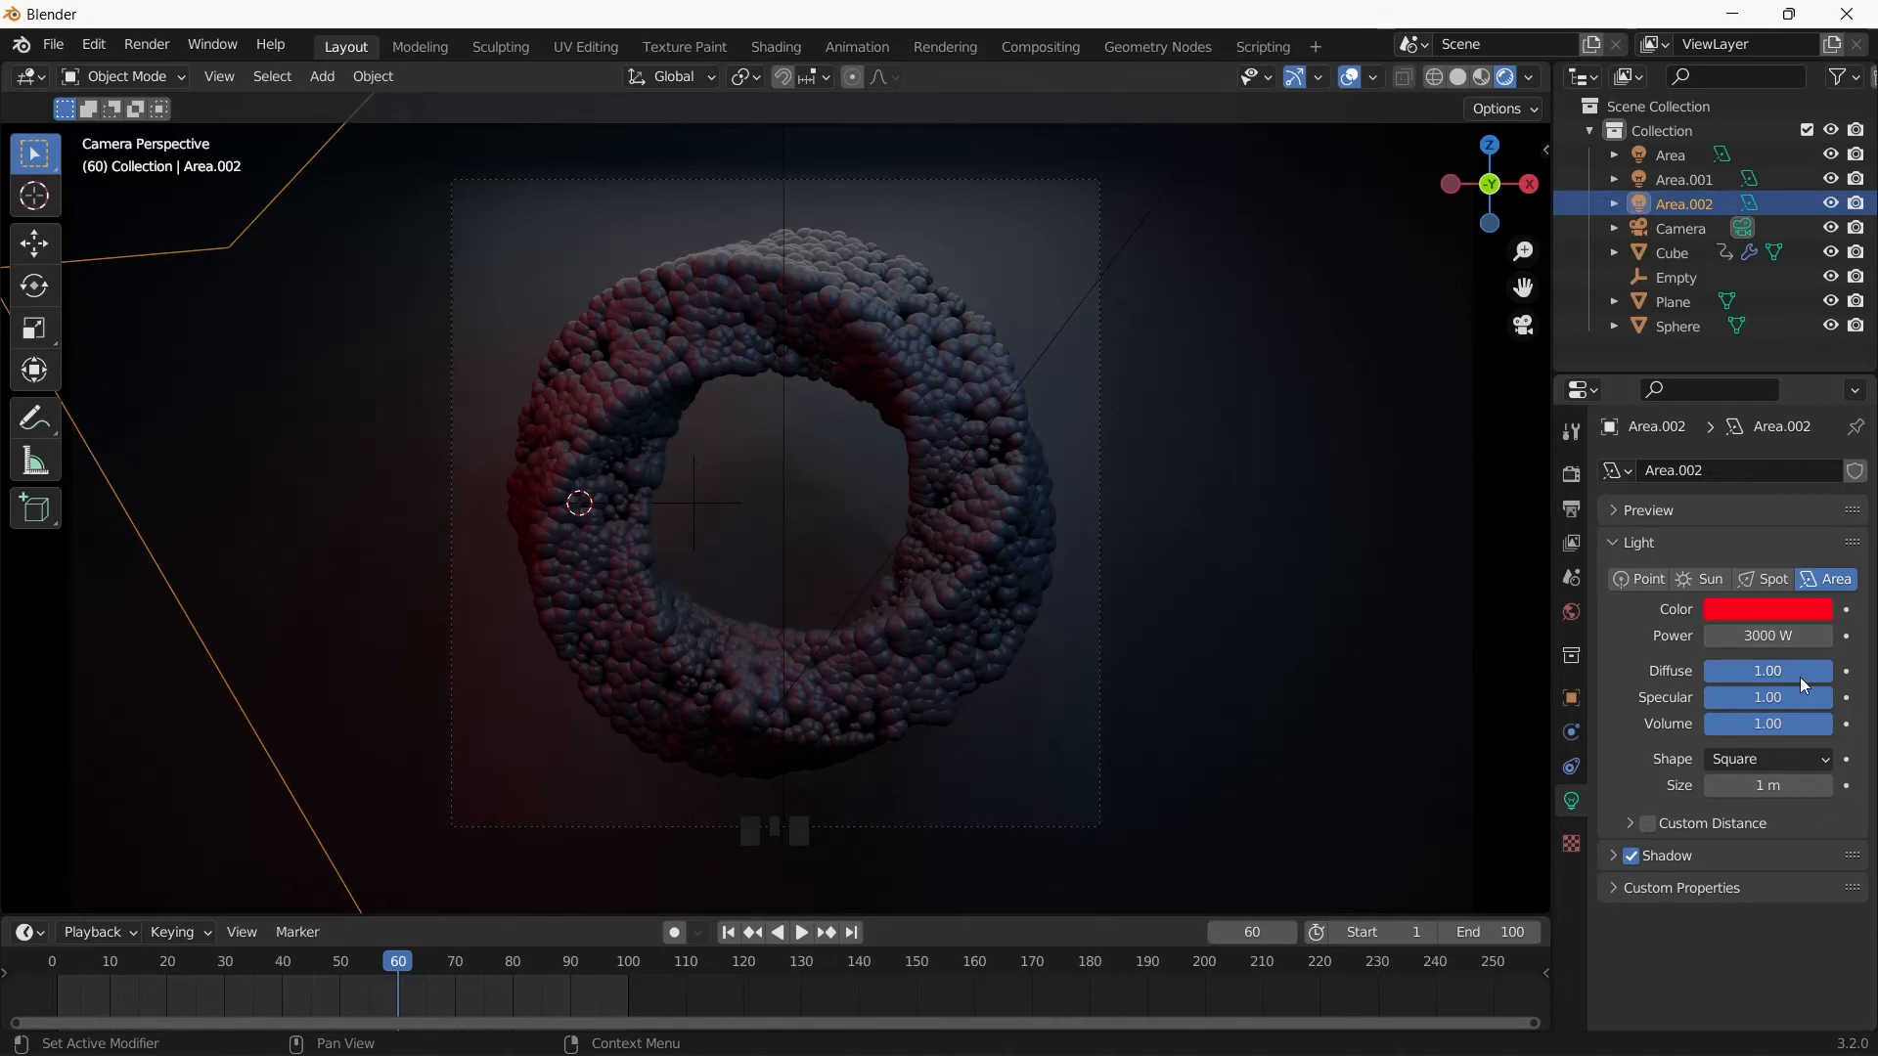
- Adjust the blue area light's color to a slightly more cyan tone
click(1683, 179)
click(1767, 610)
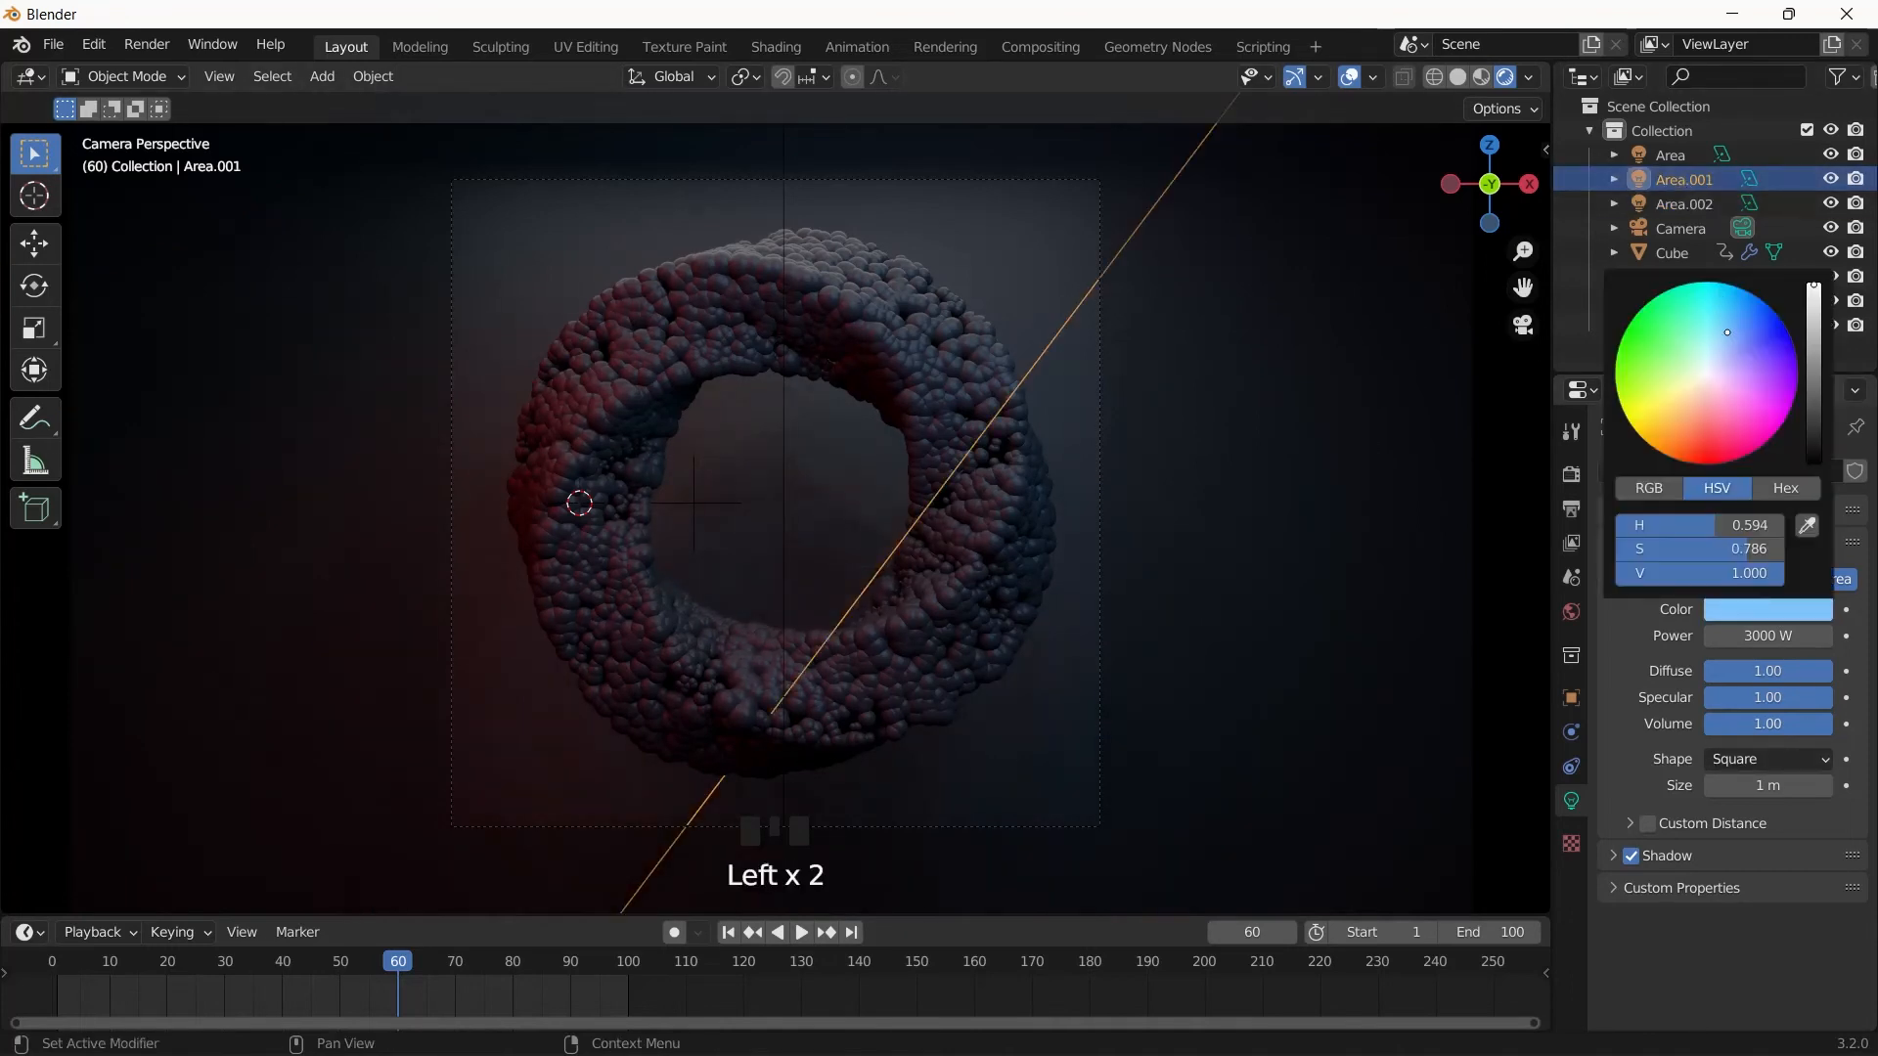
click(1362, 802)
- Lower the background plane material's roughness to 0.546 and undo the surplus adjustment
scroll(1695, 873, down, 13)
scroll(1698, 871, up, 7)
drag(1786, 677, 1726, 678)
key(ctrl+z)
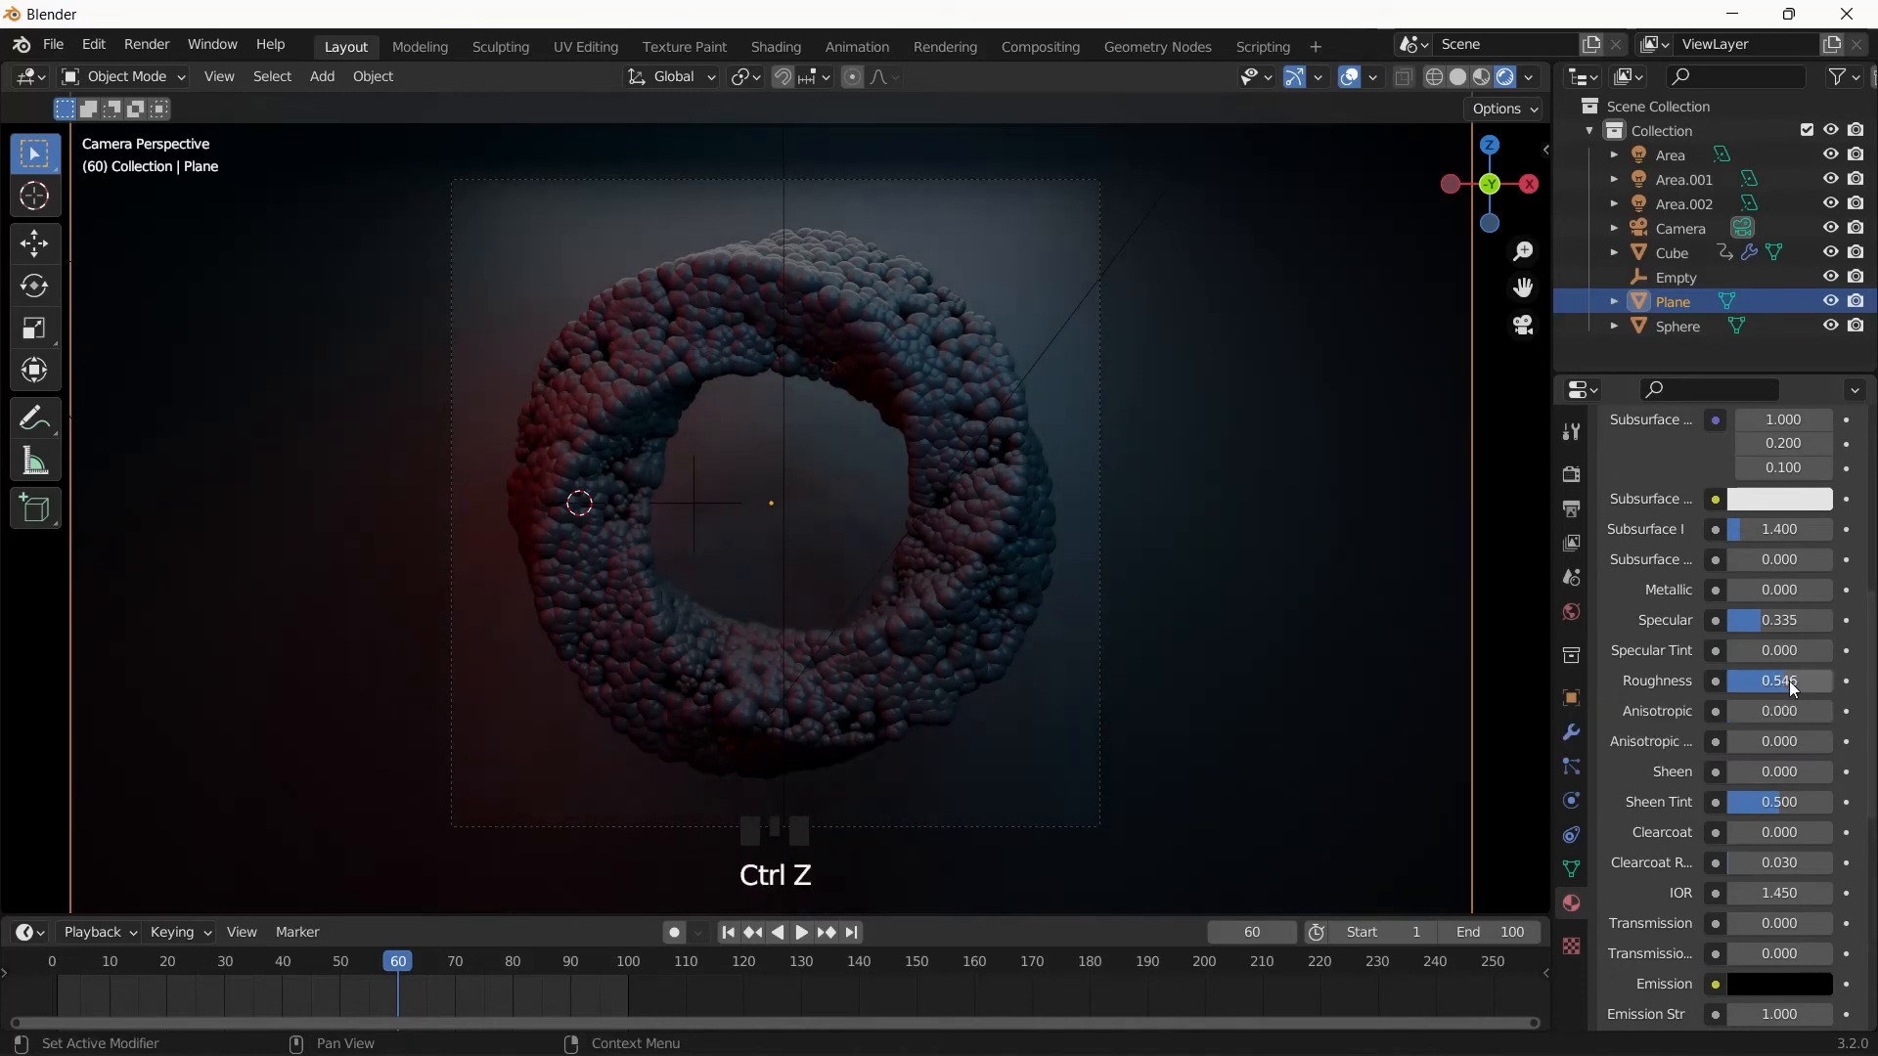
- Darken the background plane's base color to a near-black with a V of 0.013
scroll(1804, 528, up, 4)
click(1798, 521)
click(1854, 299)
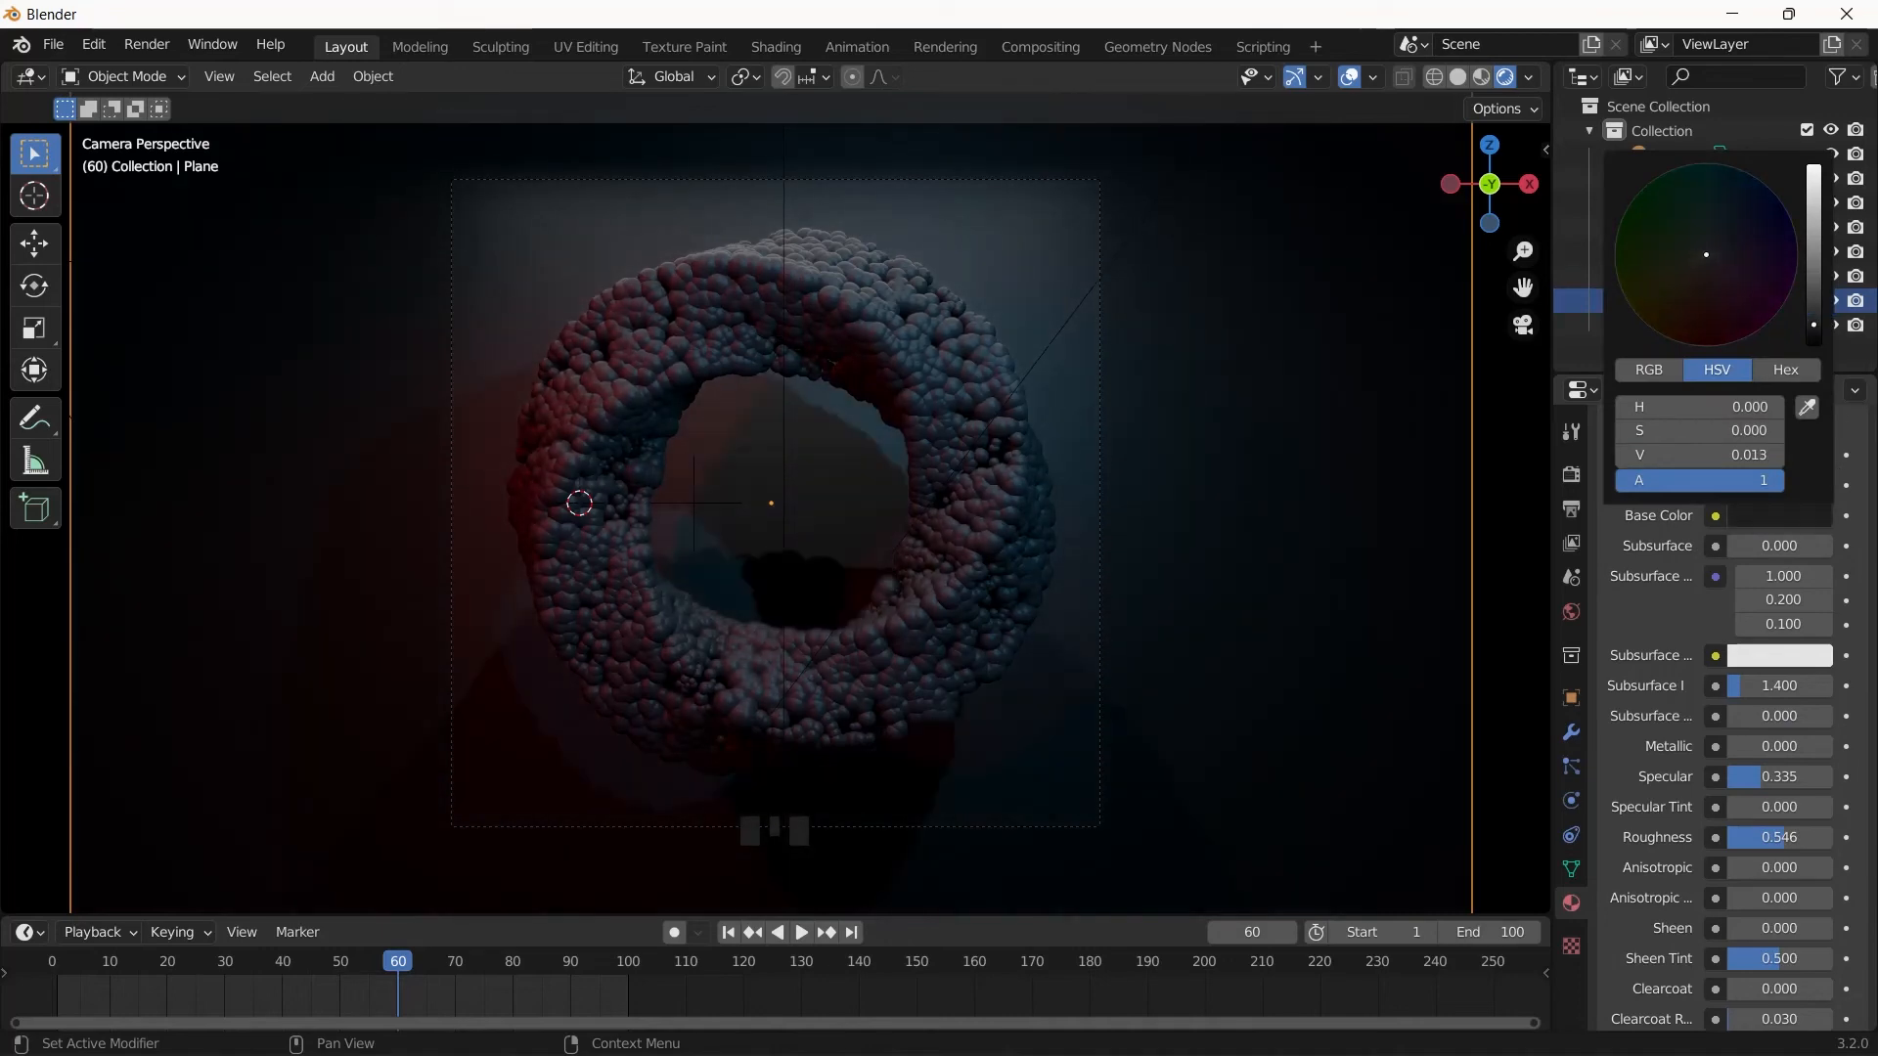
- Check the rendered view with overlays toggled off and on, and scrub the timeline to frame 108
click(1351, 78)
click(1351, 78)
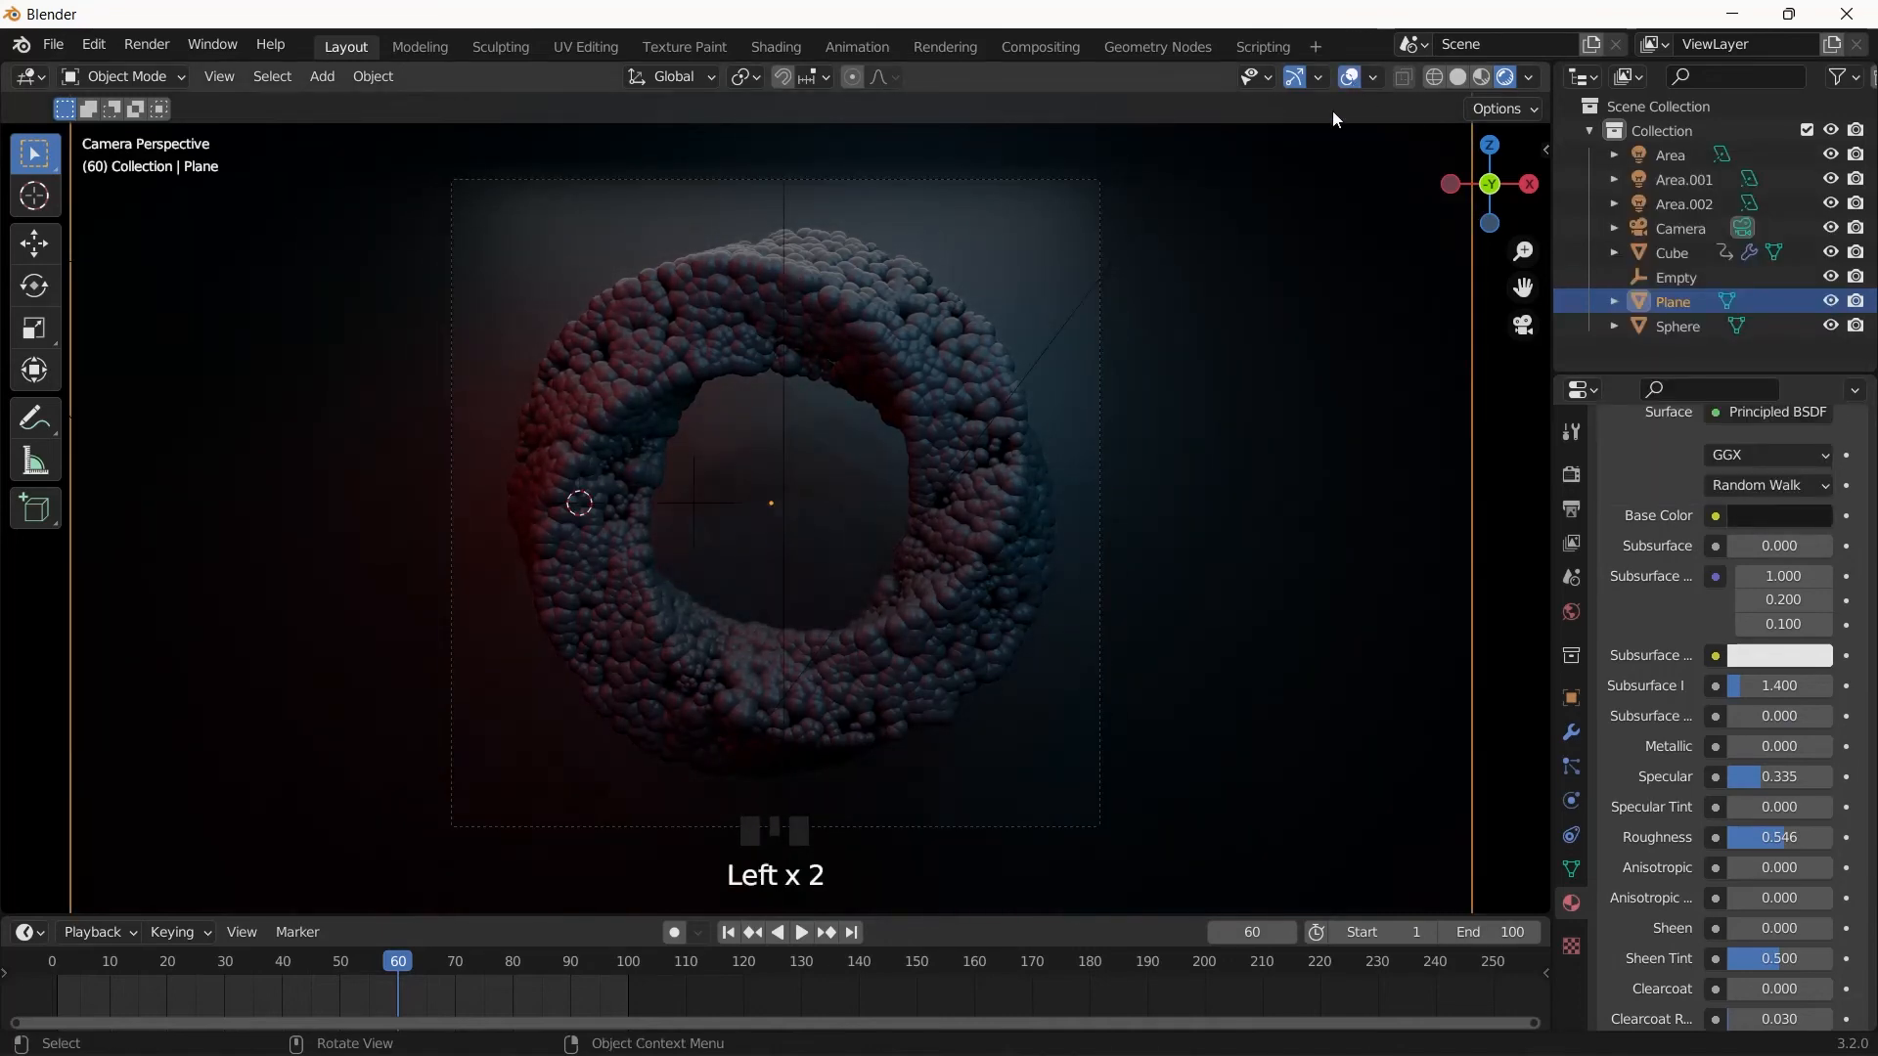
scroll(721, 505, down, 2)
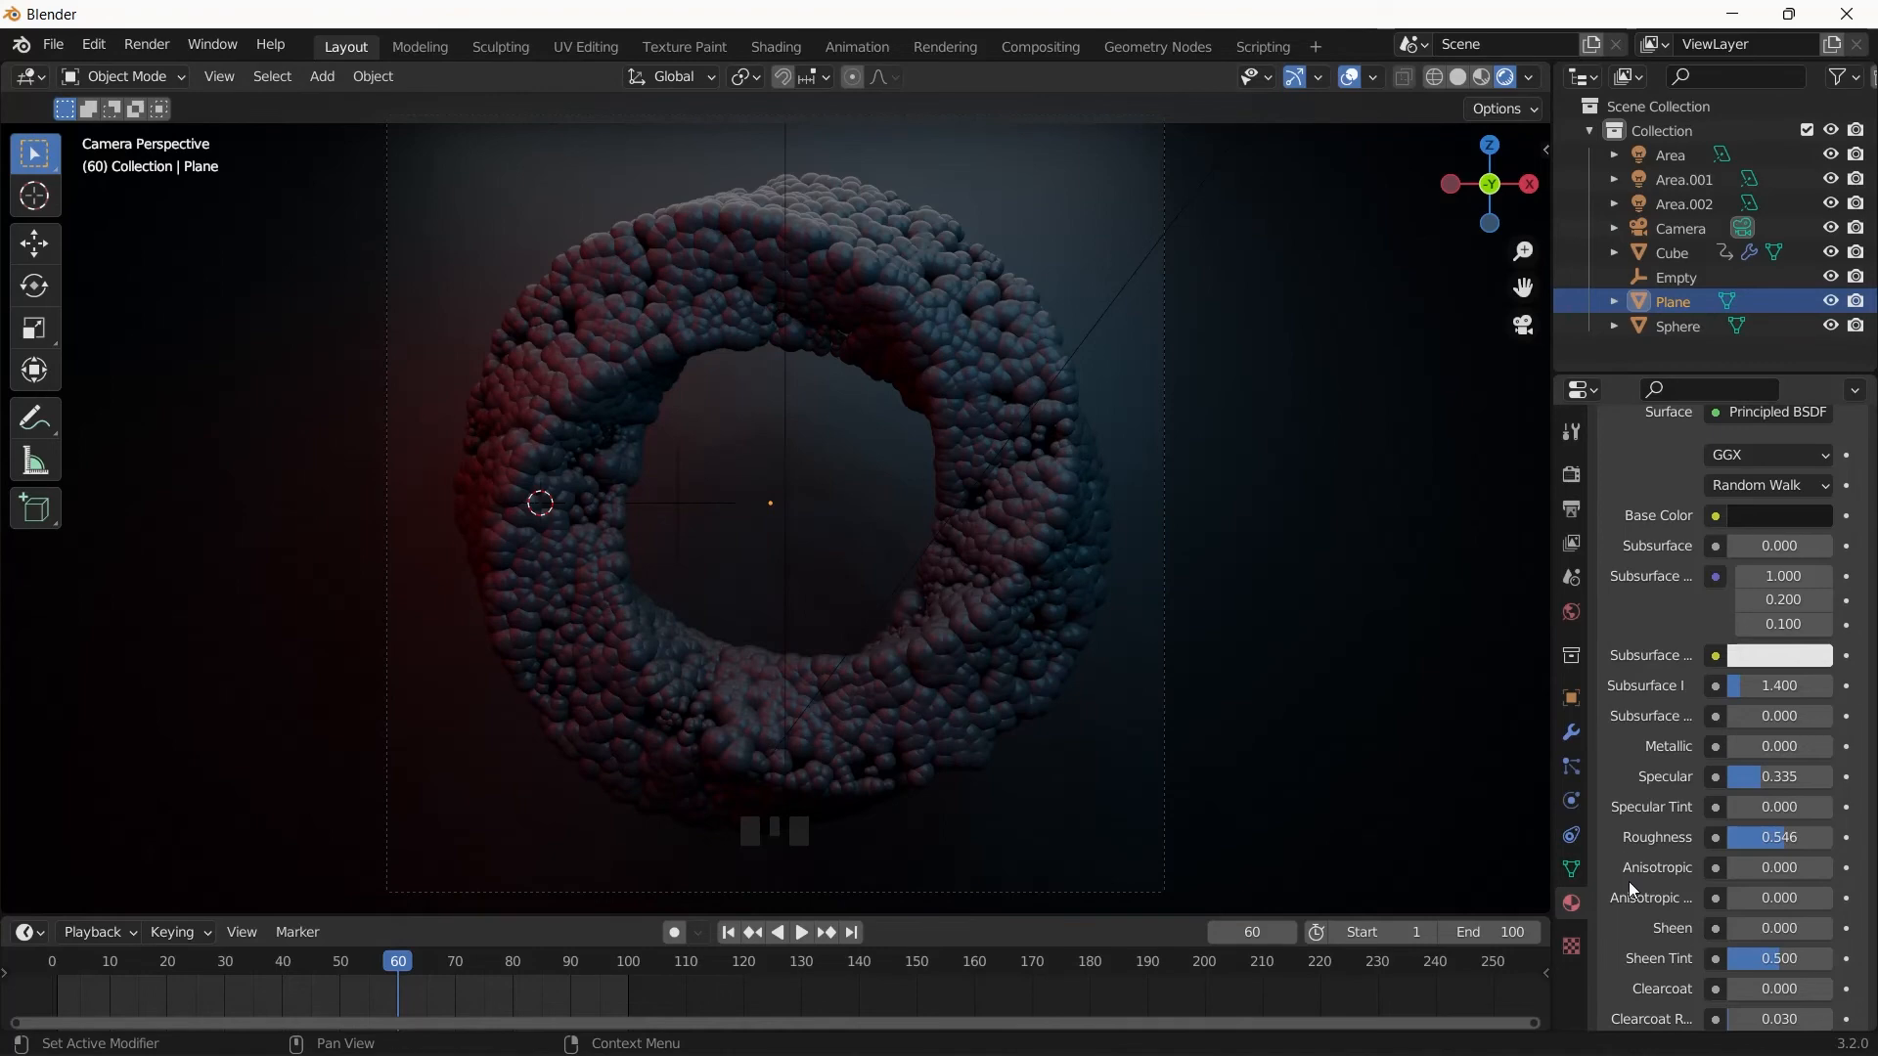
drag(156, 968, 675, 968)
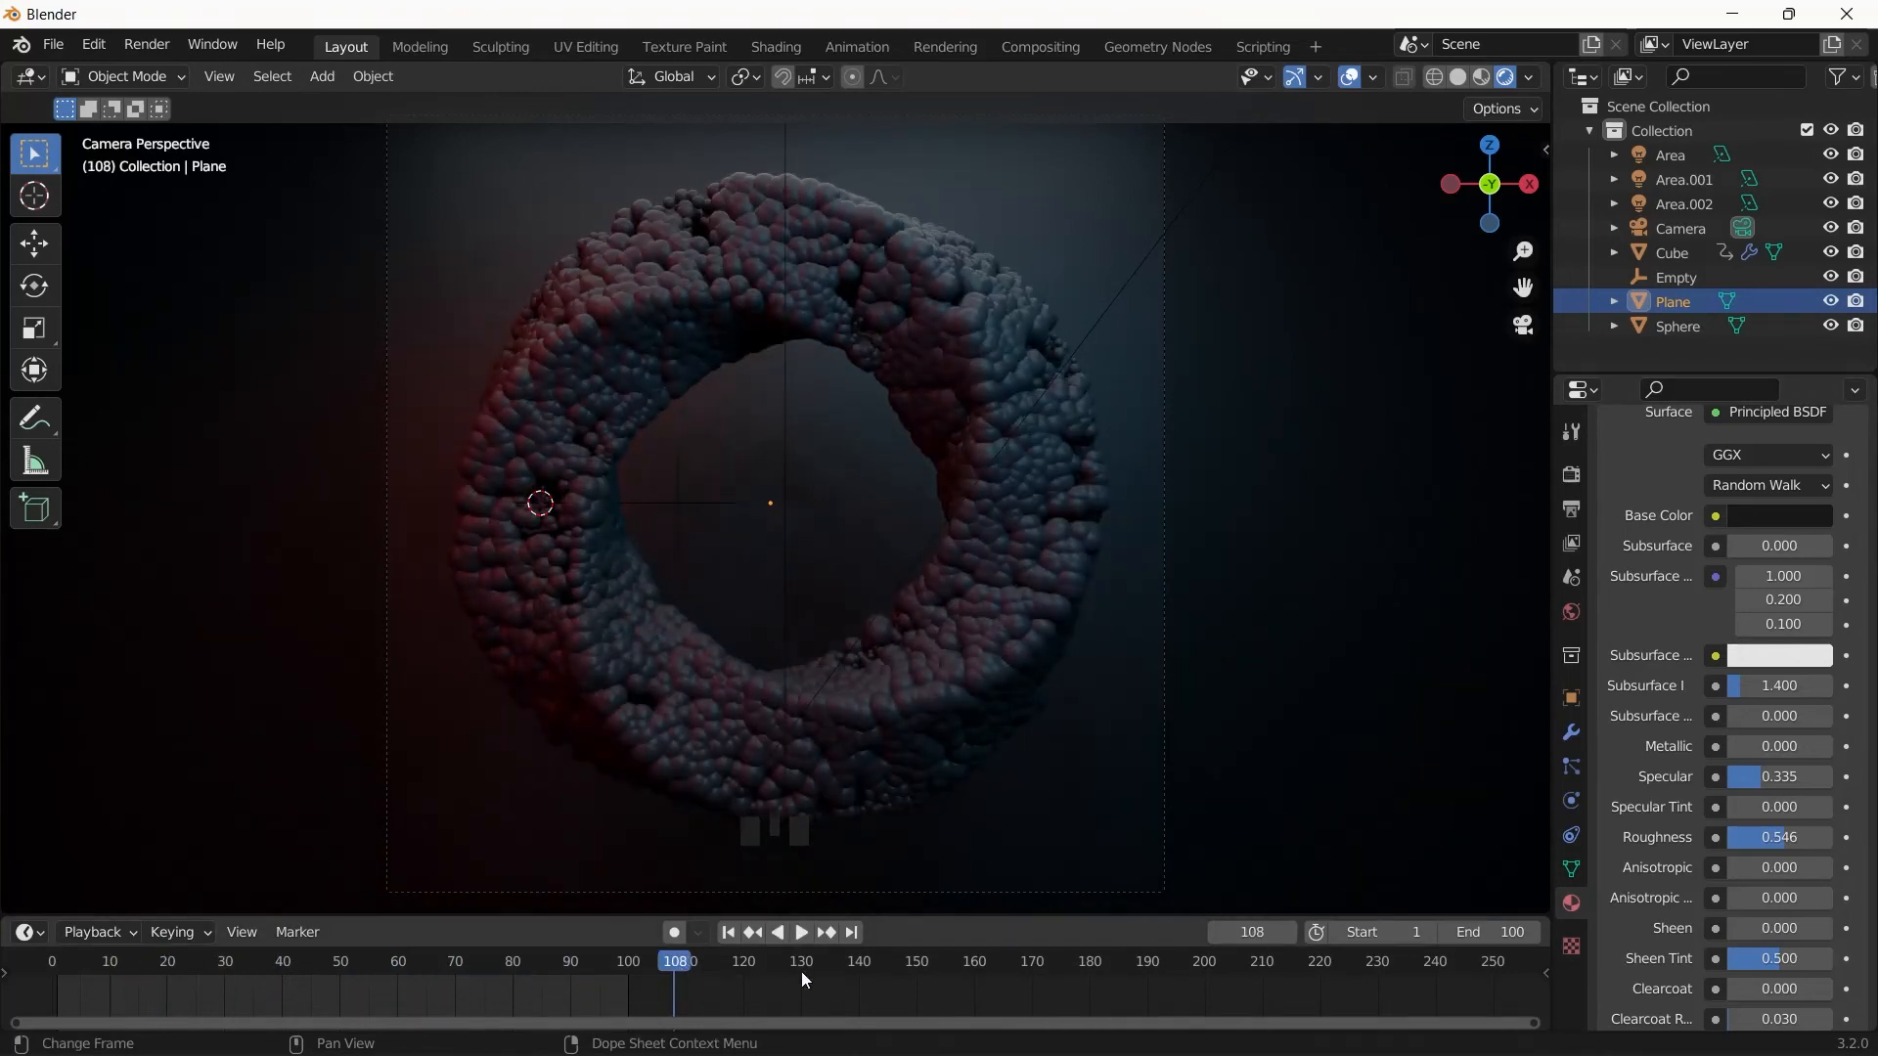
- Set the render output path to the Desktop folder
scroll(1666, 724, up, 4)
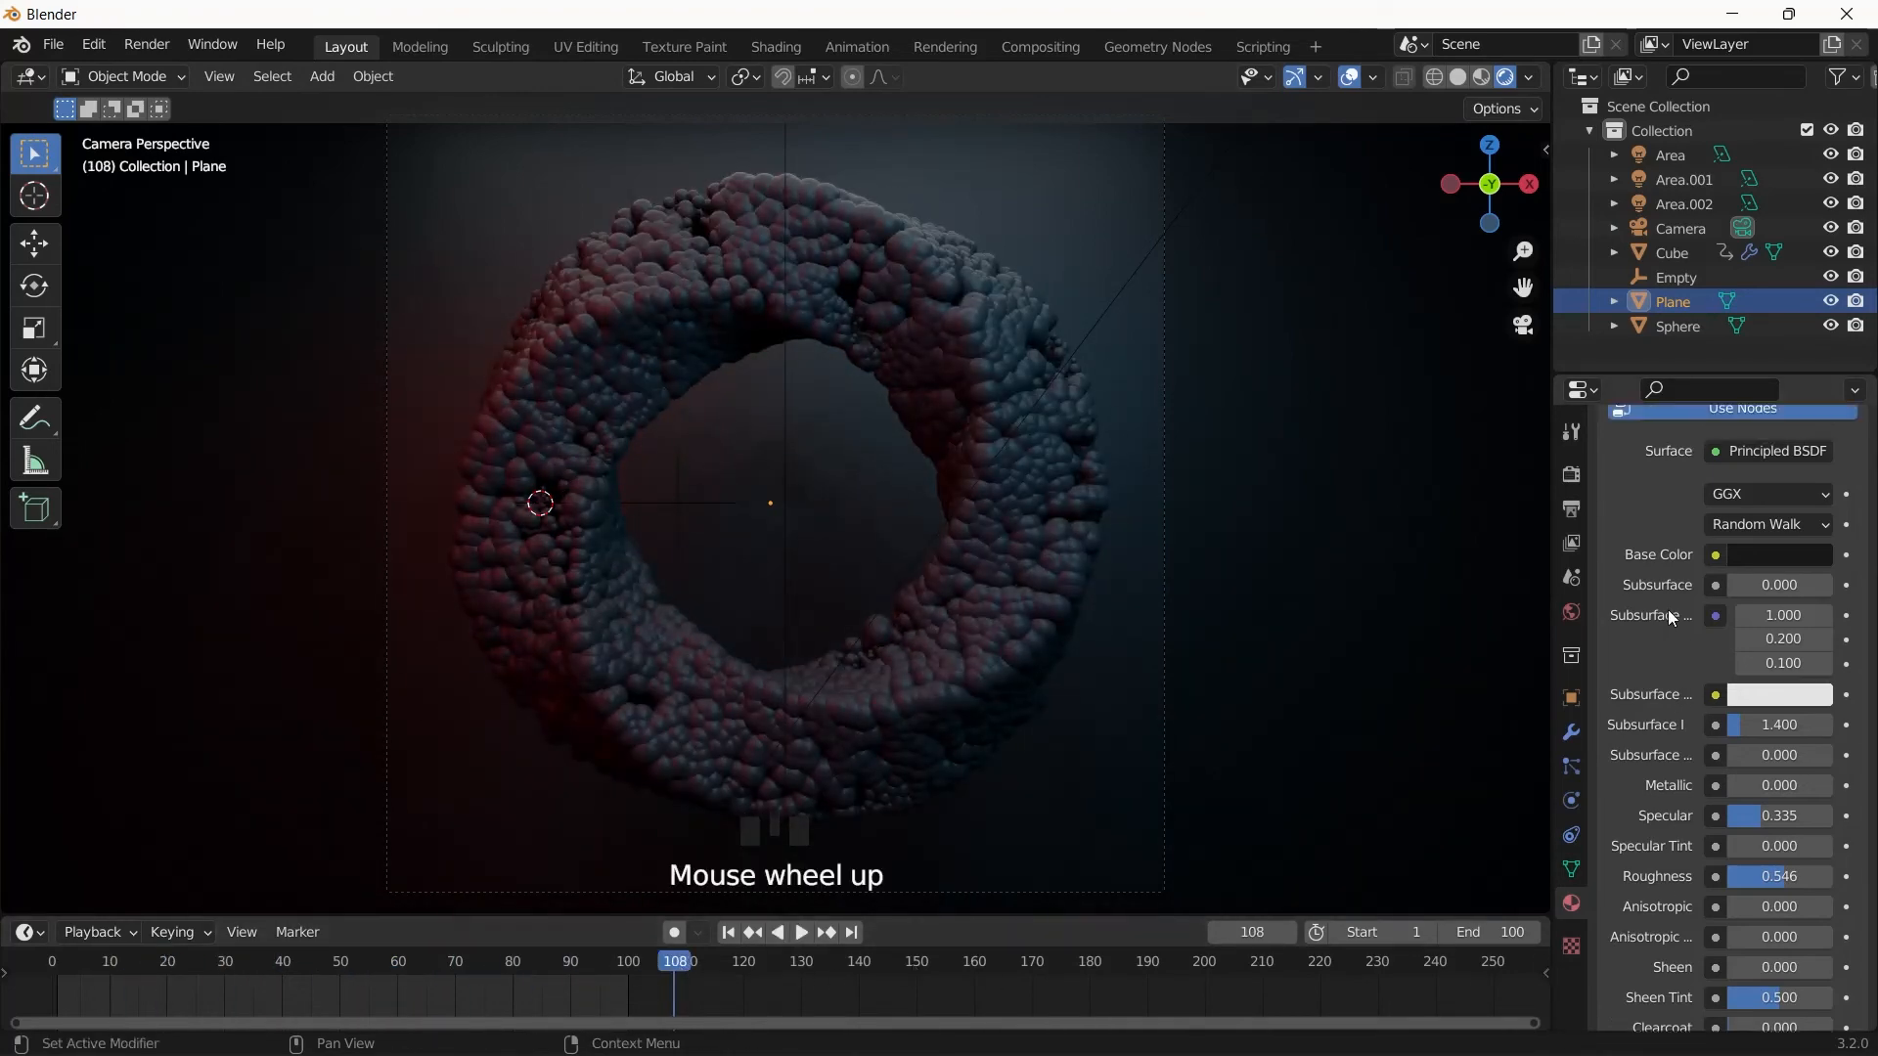
click(1571, 474)
scroll(1678, 559, up, 3)
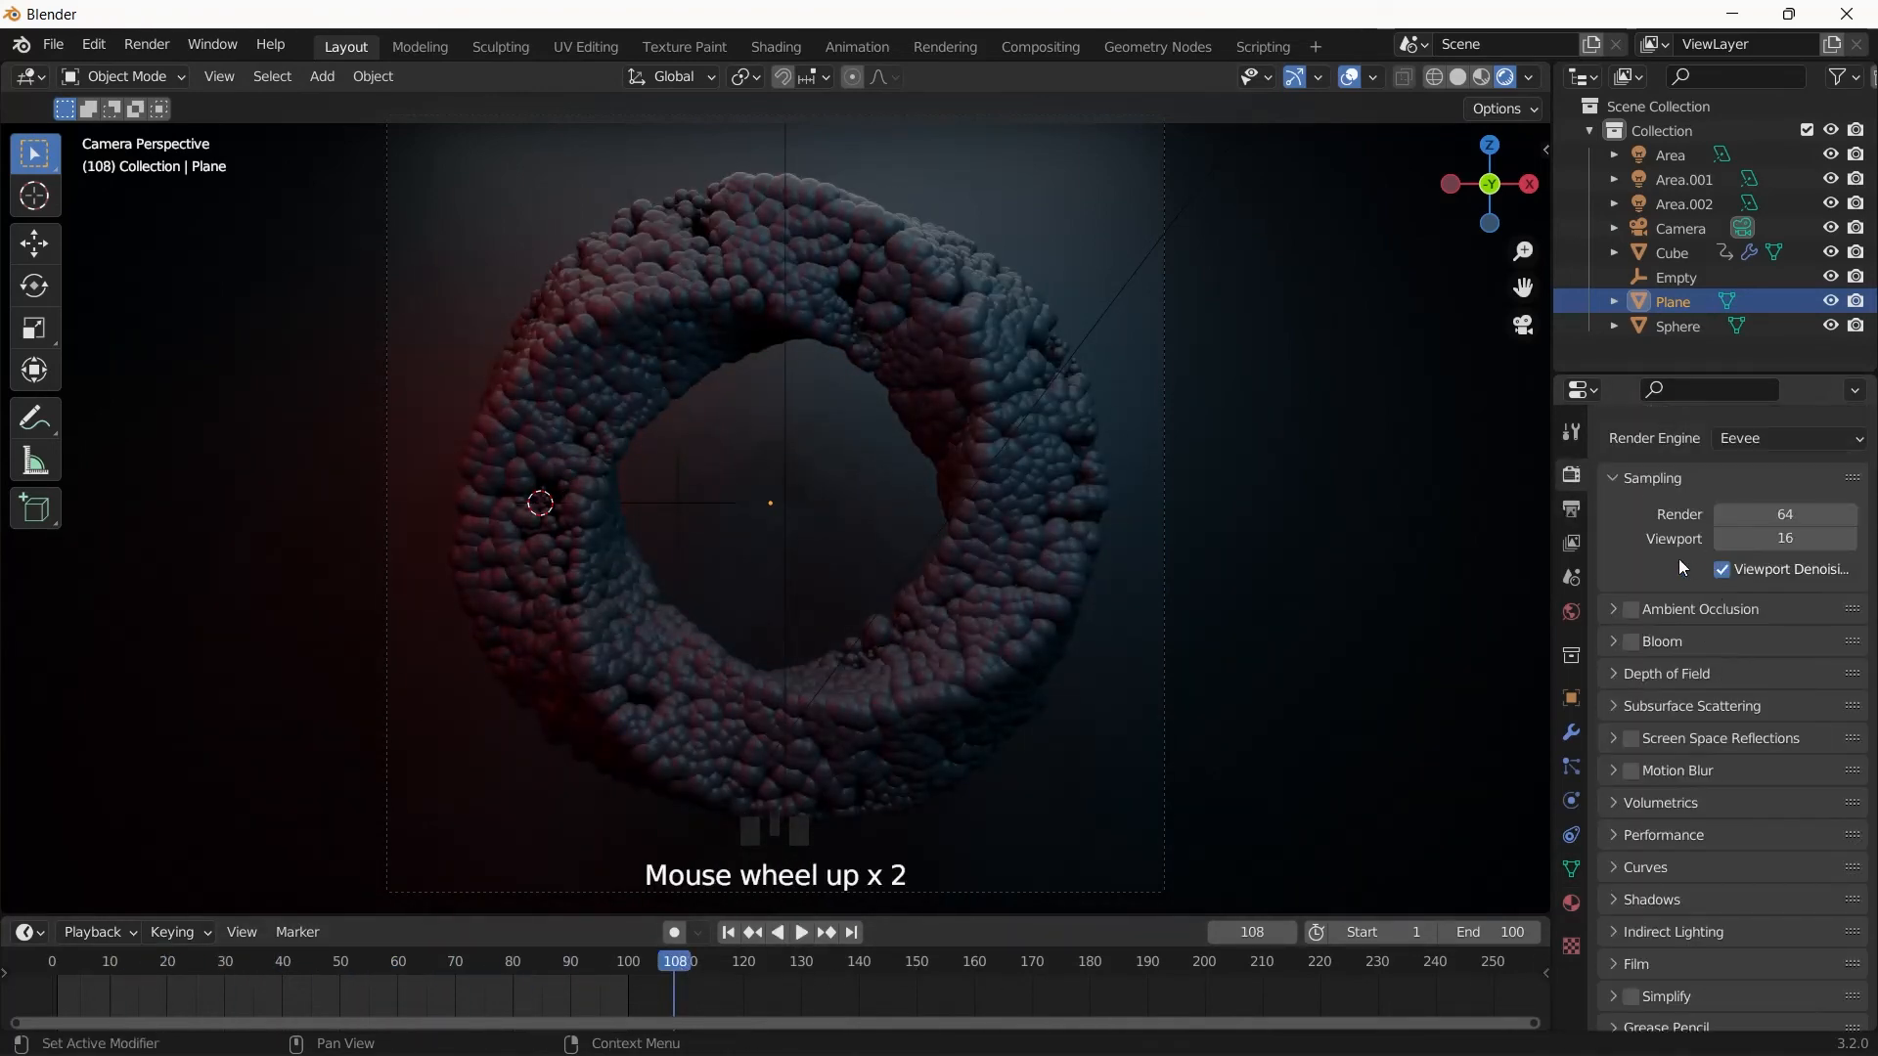
click(1571, 509)
scroll(1760, 767, down, 2)
click(1845, 877)
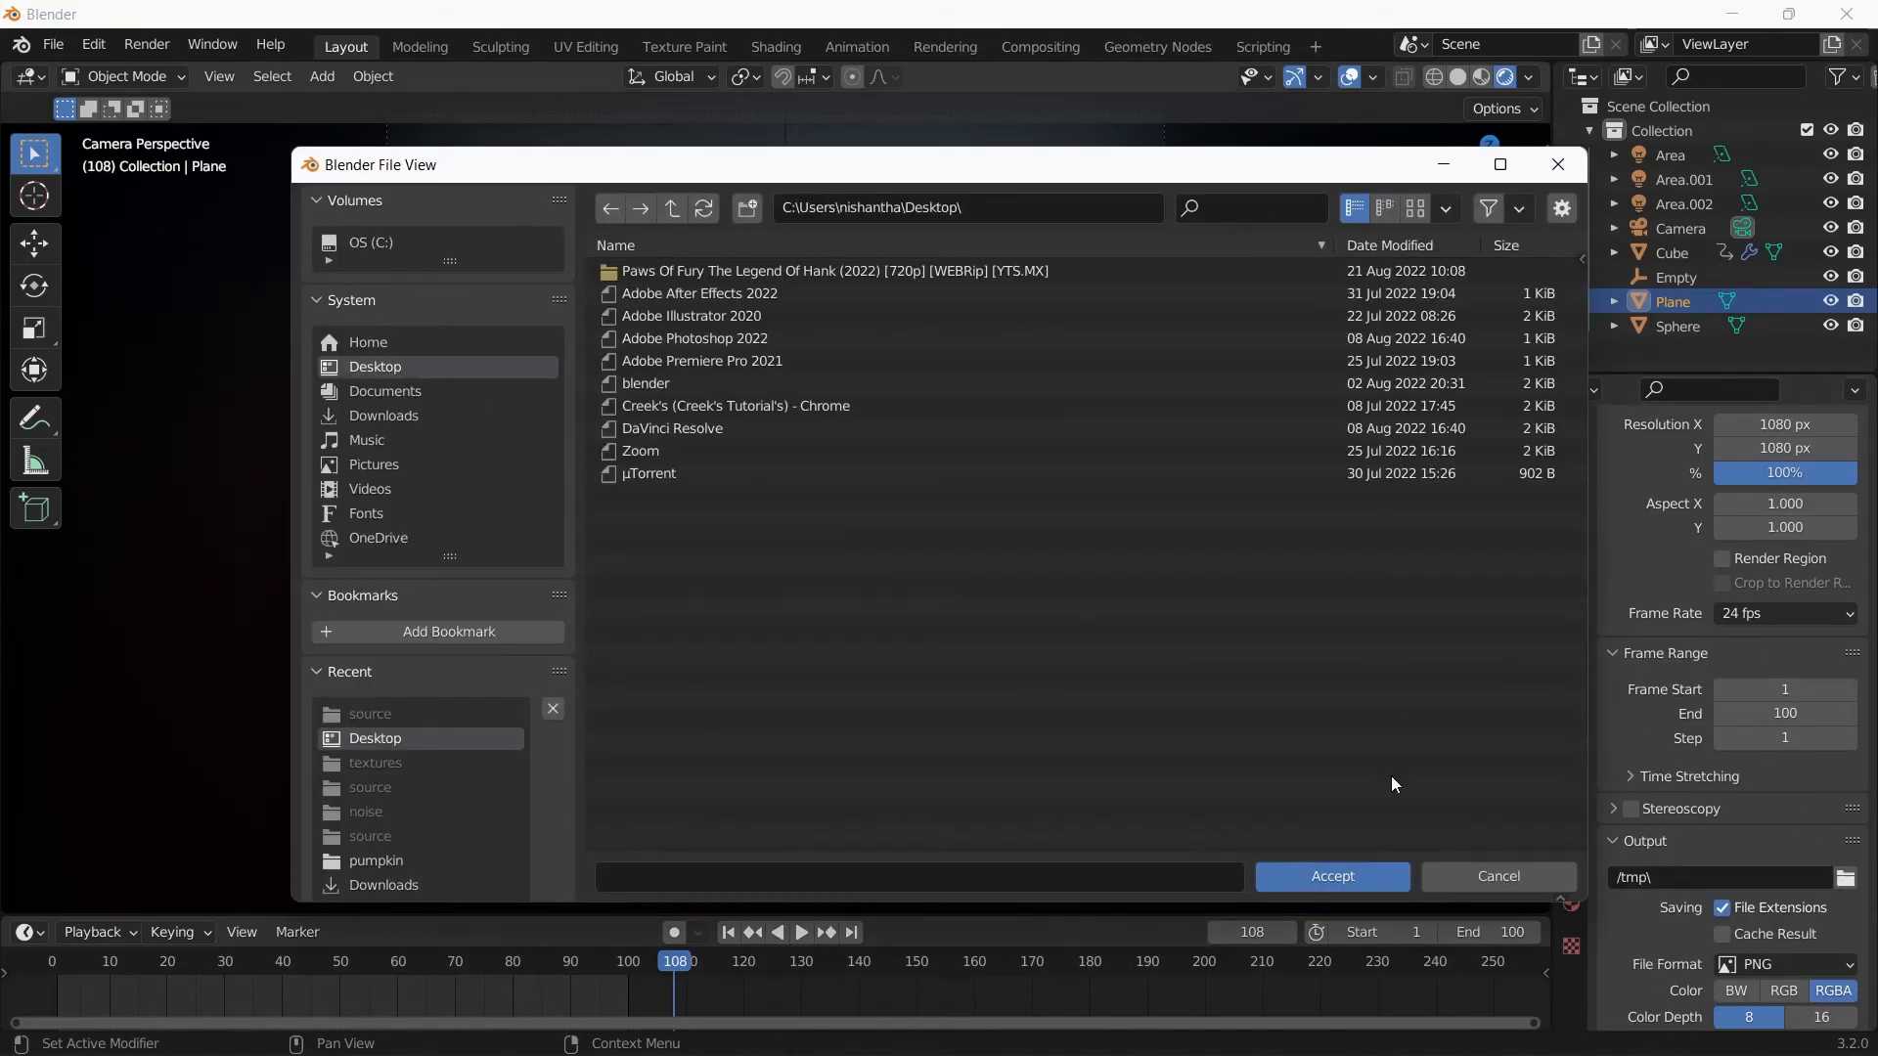
click(1333, 876)
- Set the output file format to FFmpeg Video with MPEG-4 as the encoding container
scroll(1782, 888, down, 2)
click(1782, 888)
click(1757, 753)
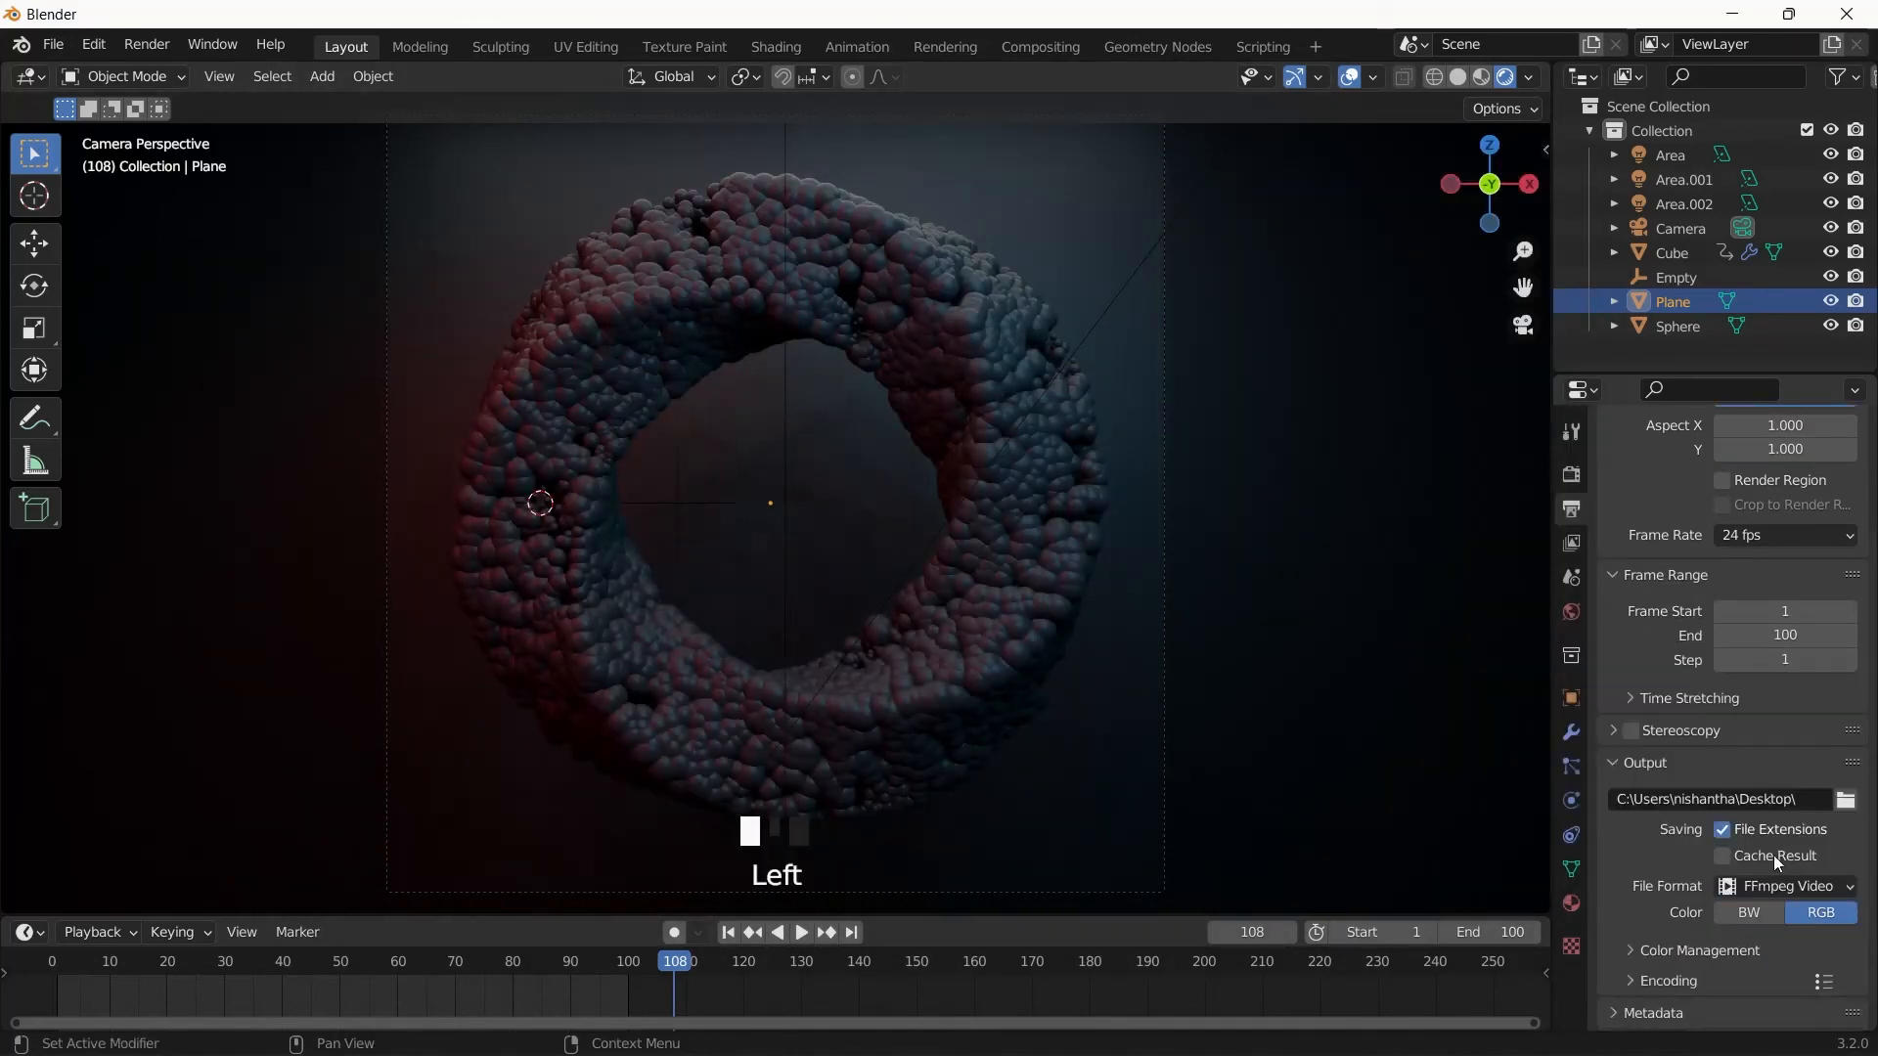
scroll(1759, 768, down, 2)
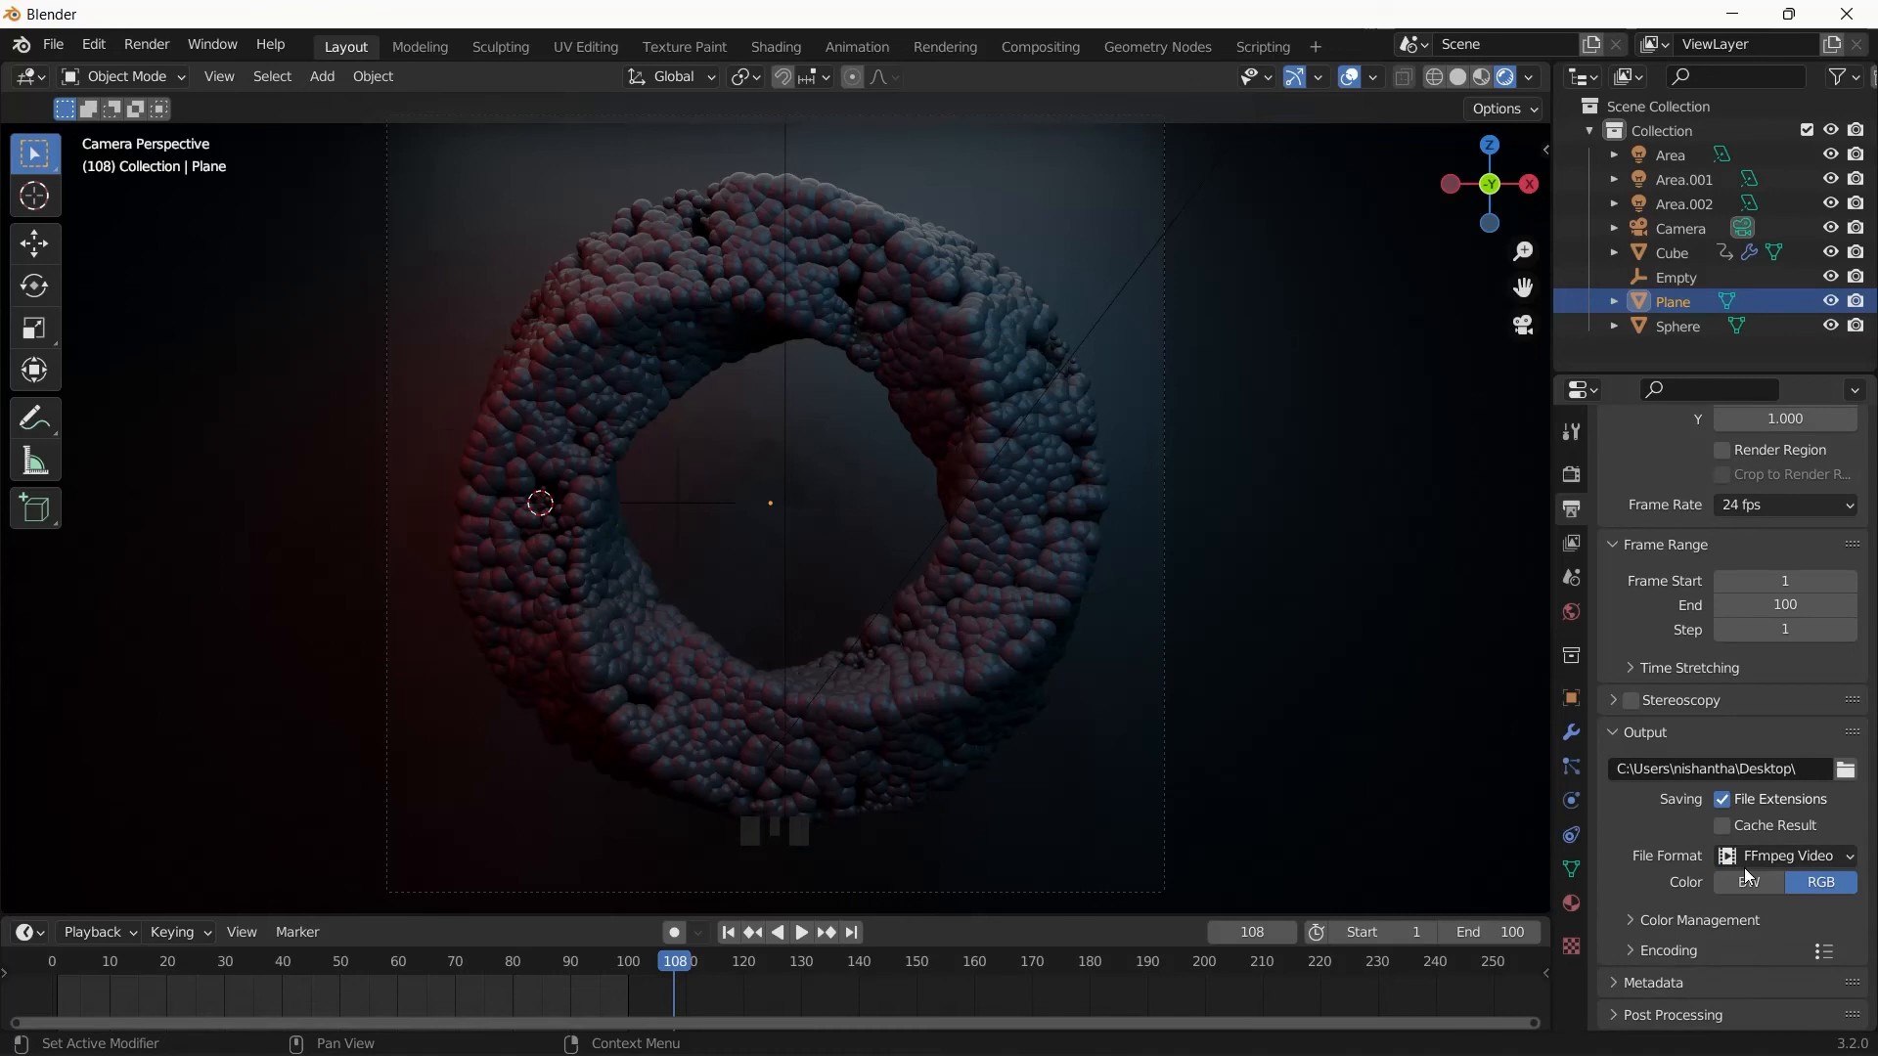
scroll(1741, 880, down, 4)
click(1731, 910)
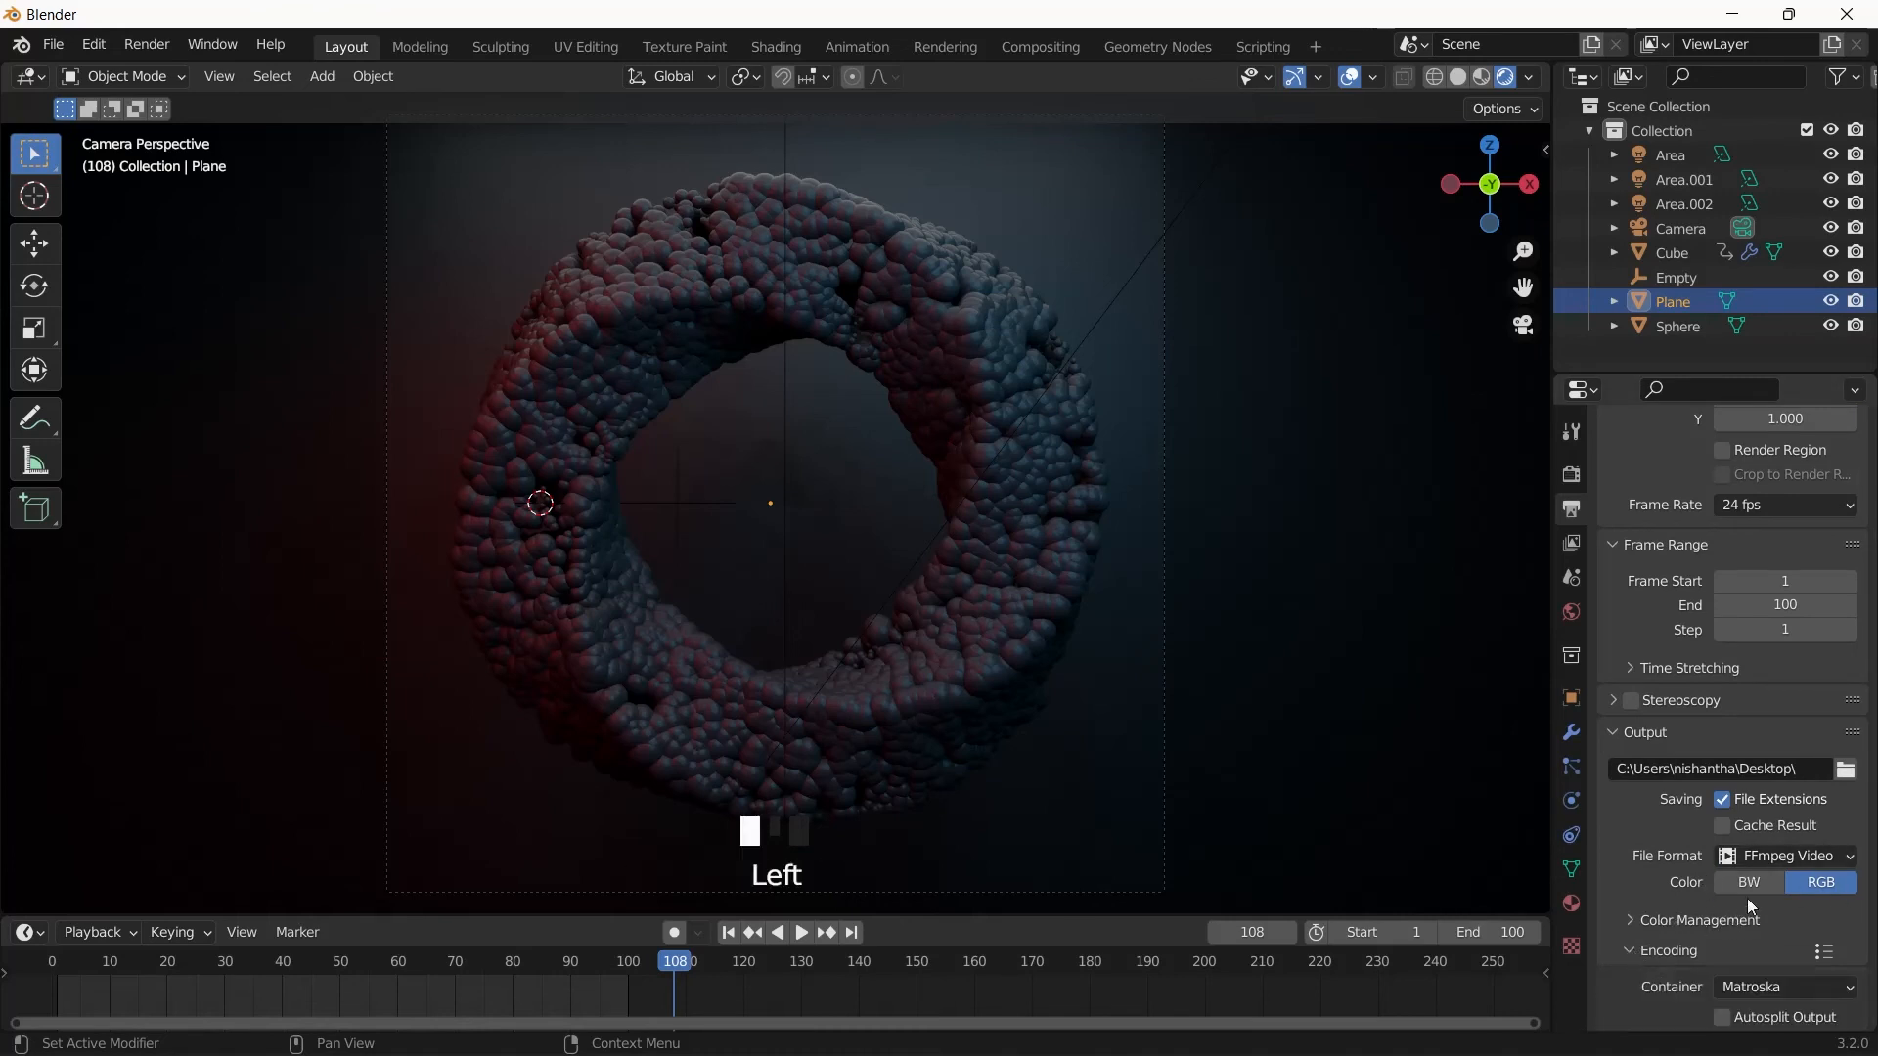
scroll(1735, 917, down, 3)
click(1761, 871)
click(1763, 796)
- Set the video encoding's output quality to Lossless
scroll(1723, 890, down, 2)
click(1764, 885)
scroll(1747, 665, up, 16)
scroll(1765, 730, down, 9)
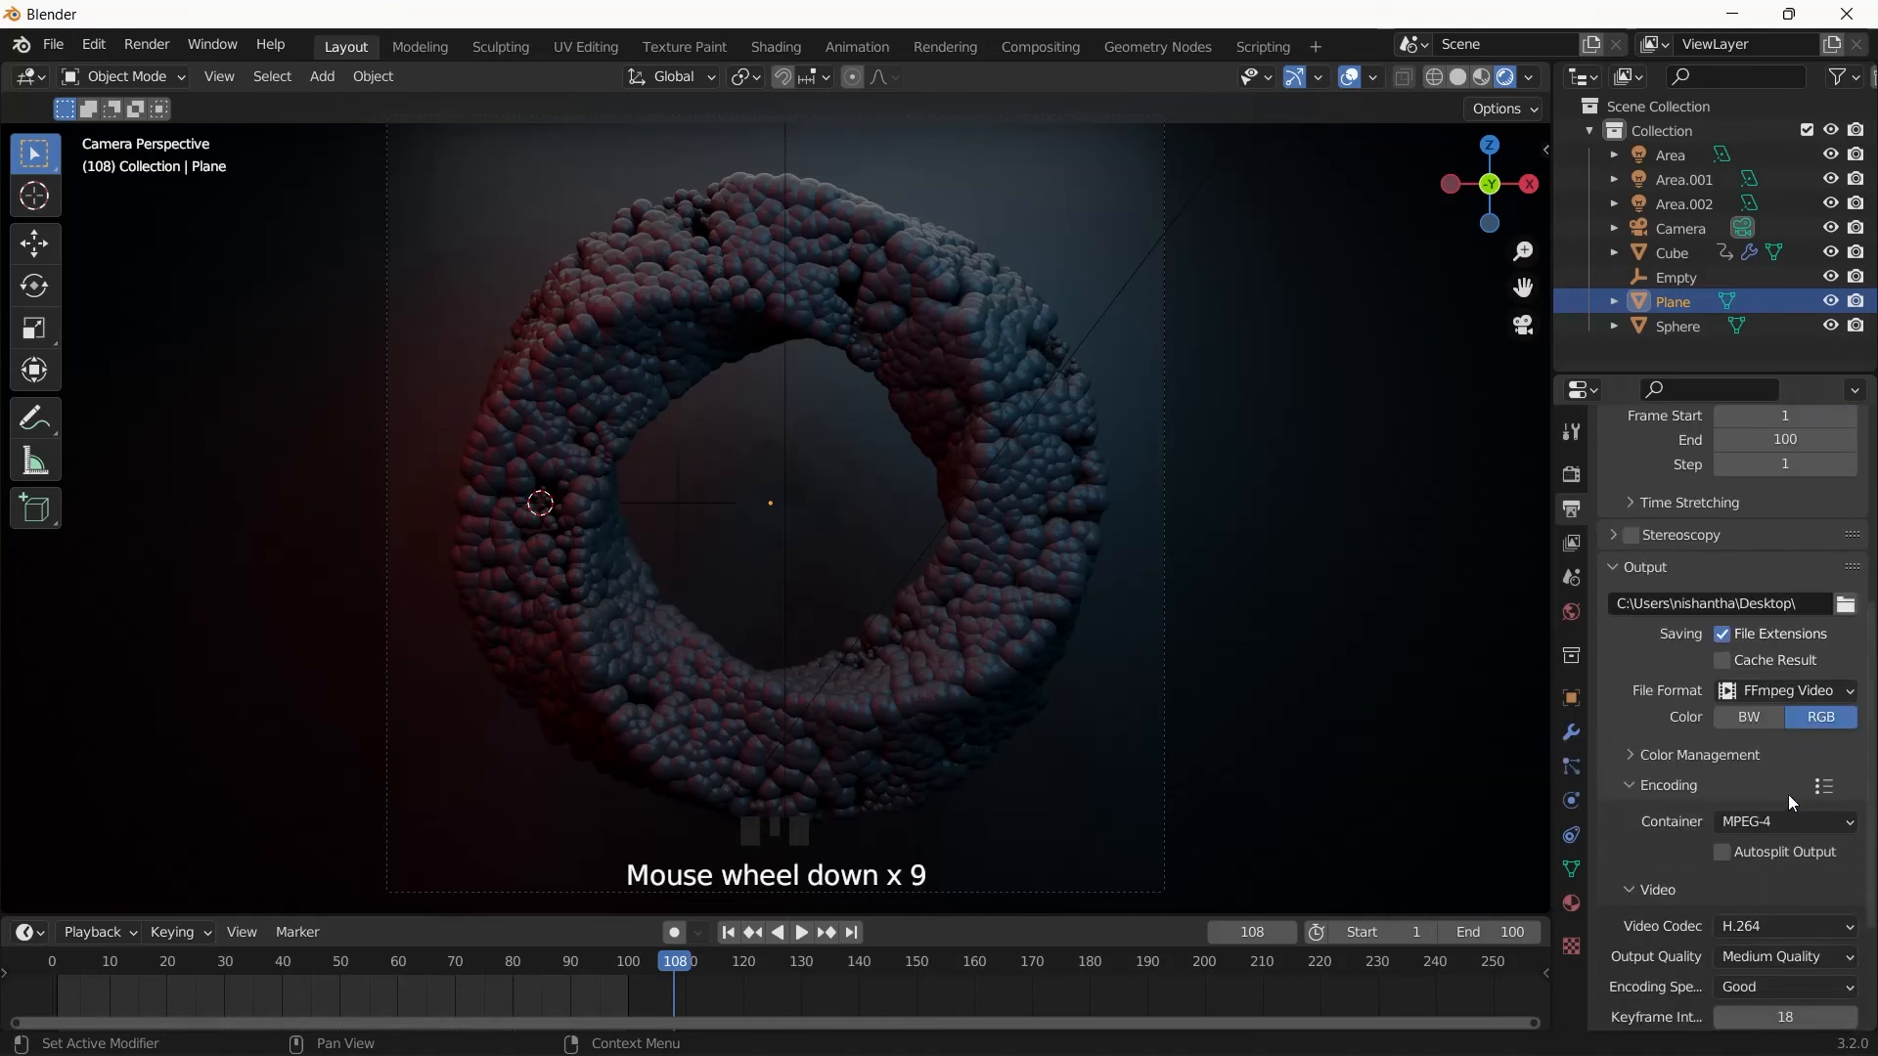
scroll(1795, 804, down, 2)
click(1761, 880)
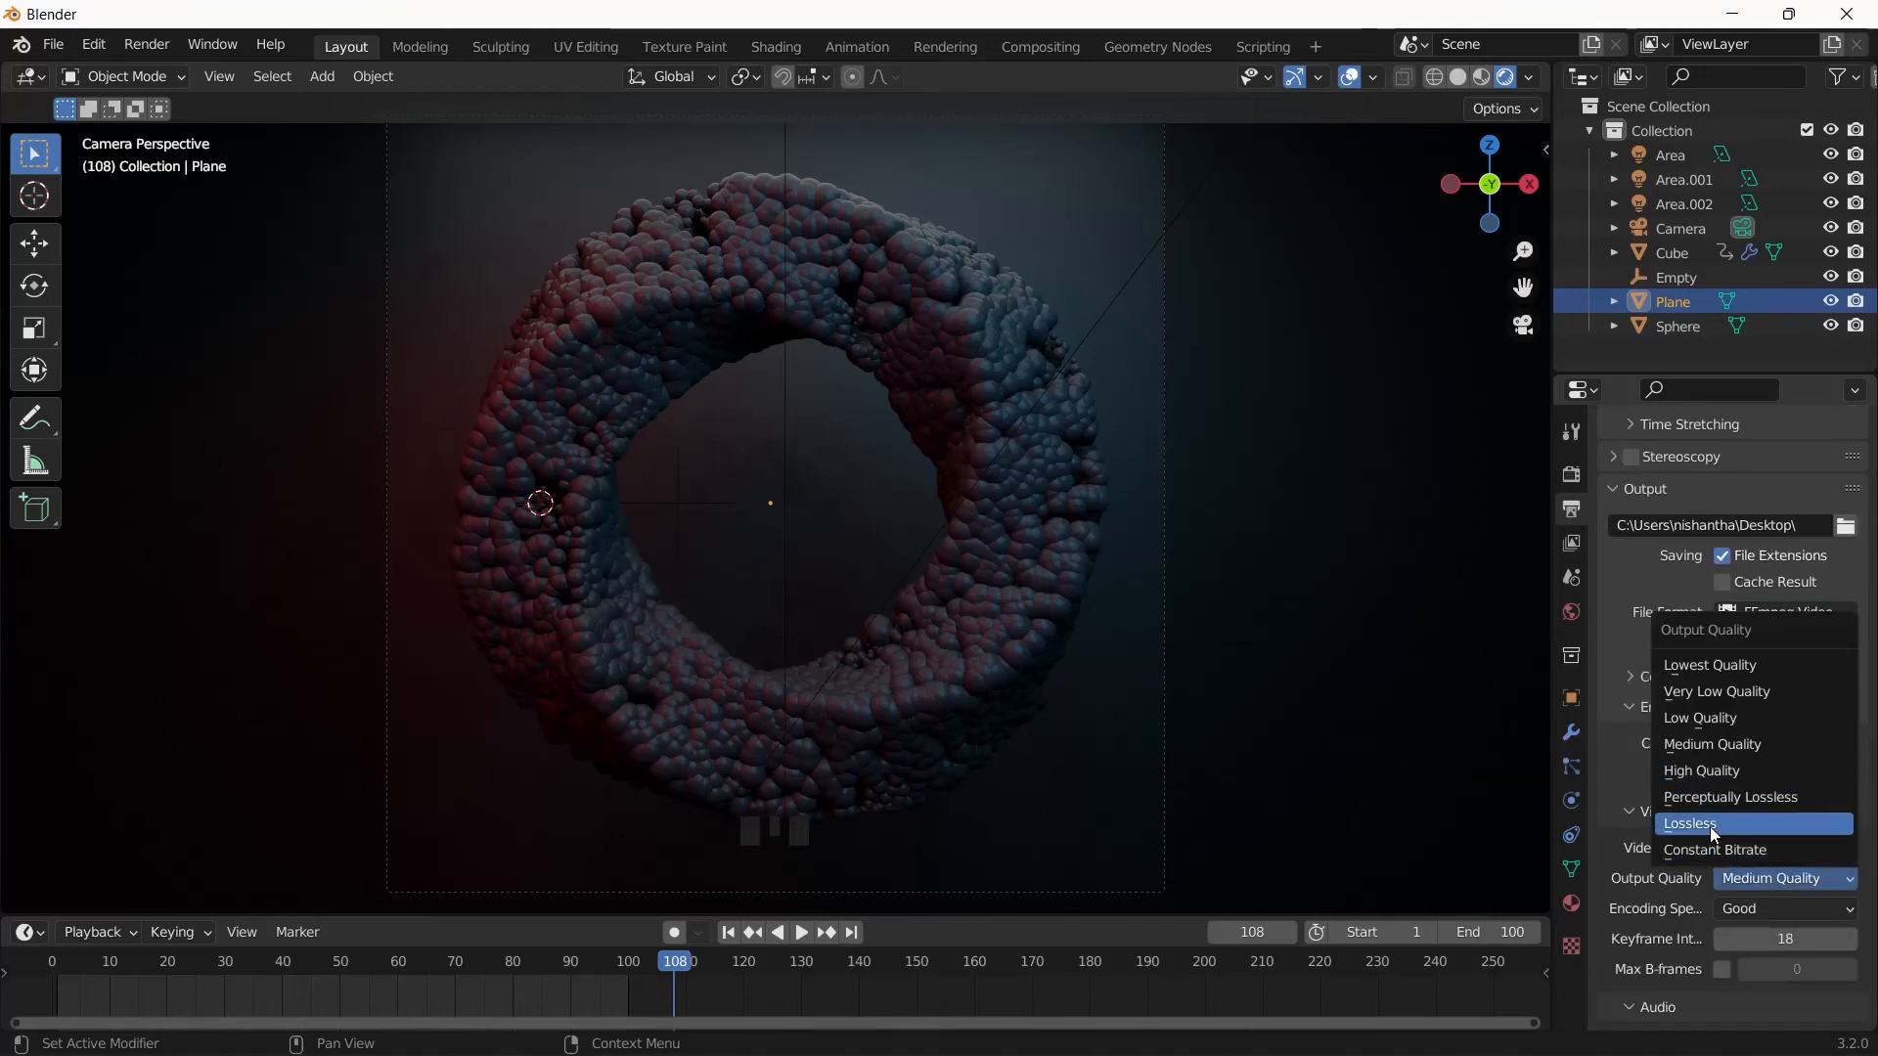
click(1709, 825)
click(1756, 901)
click(1780, 880)
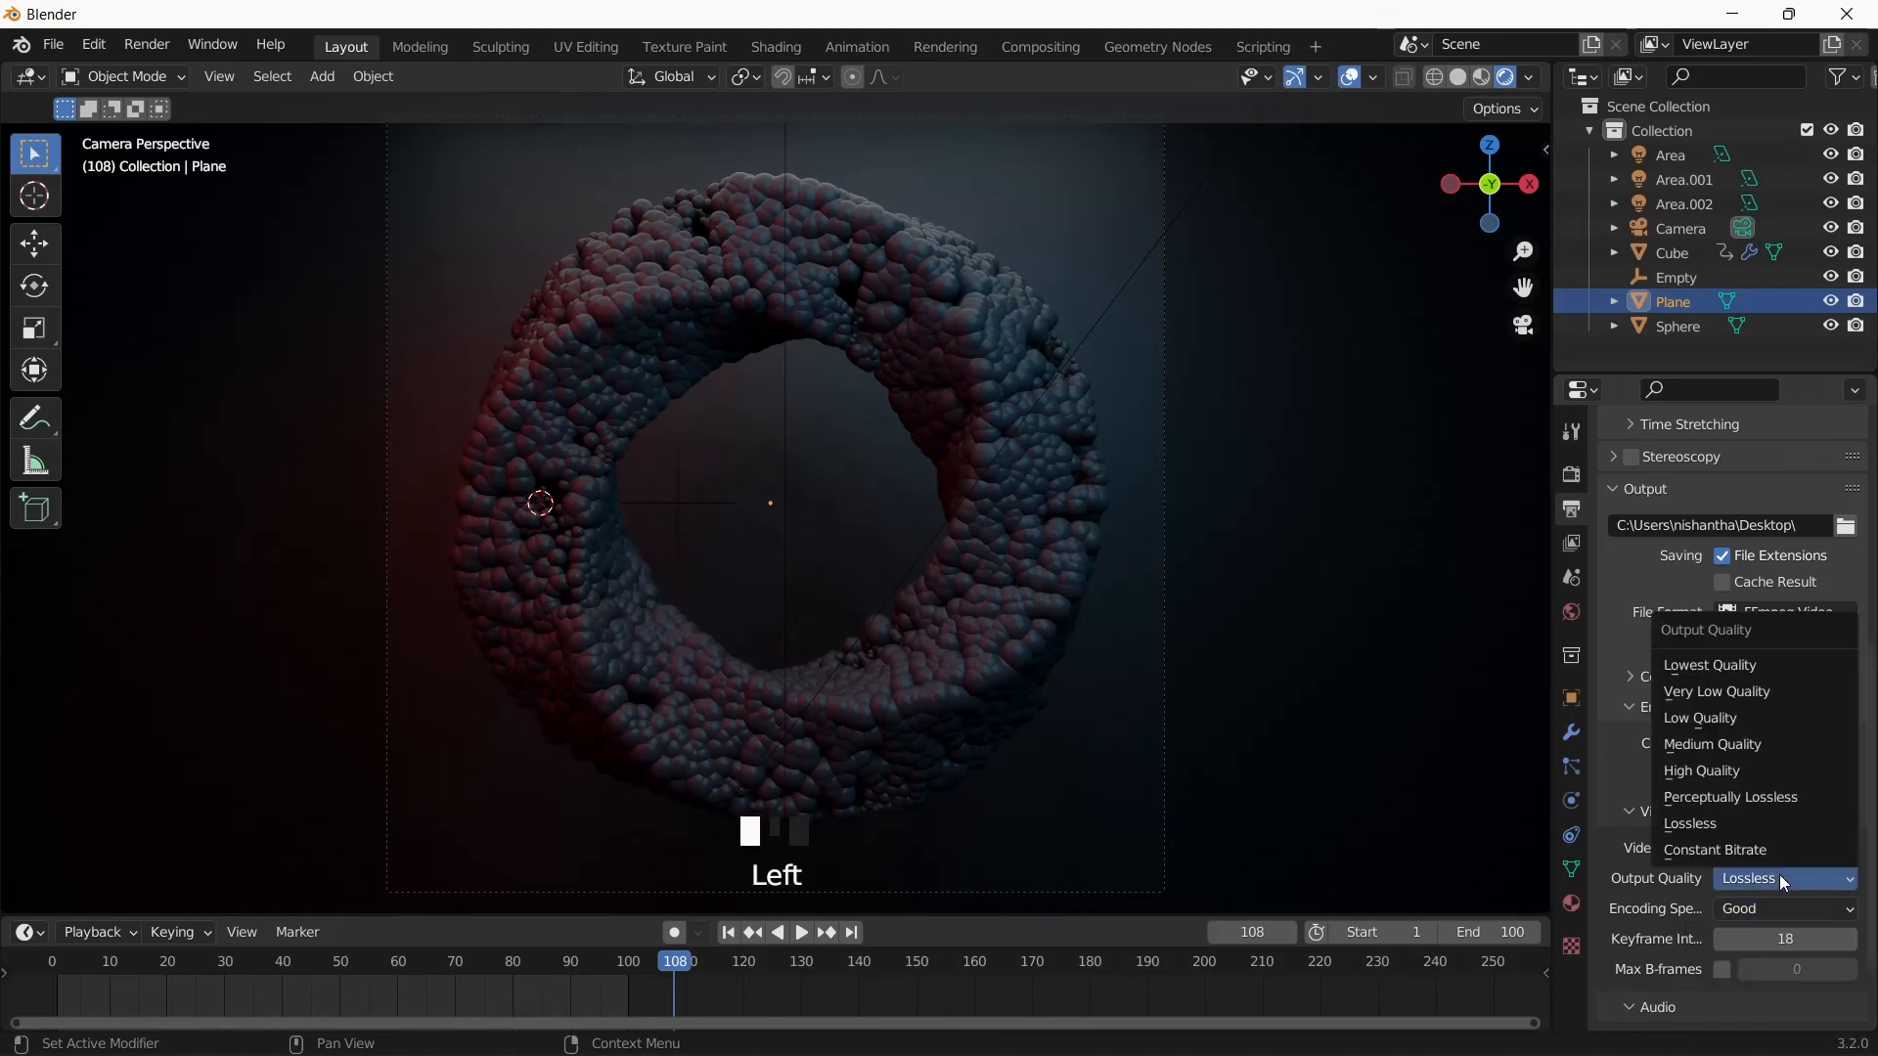
click(1780, 875)
scroll(1680, 908, down, 1)
- Set the Eevee render samples to 100 and enable Motion Blur
scroll(1680, 783, up, 13)
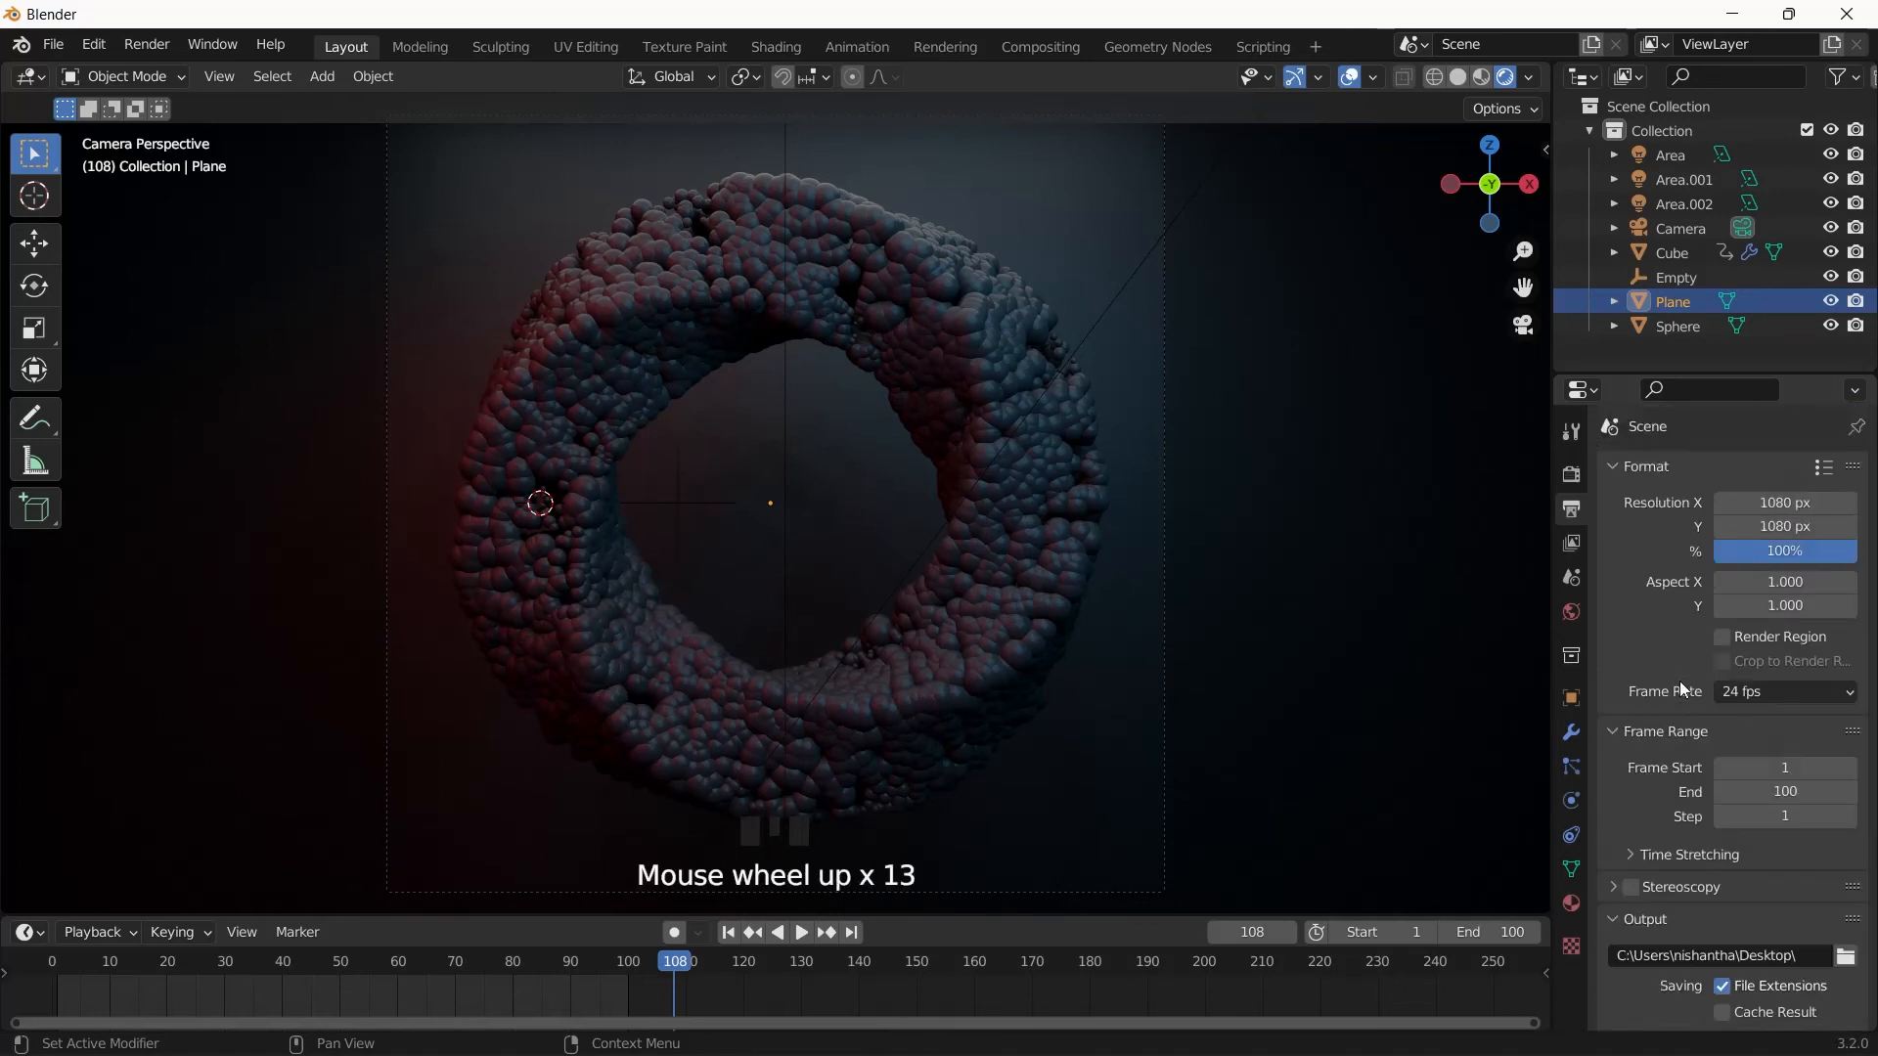
click(1572, 475)
click(1804, 554)
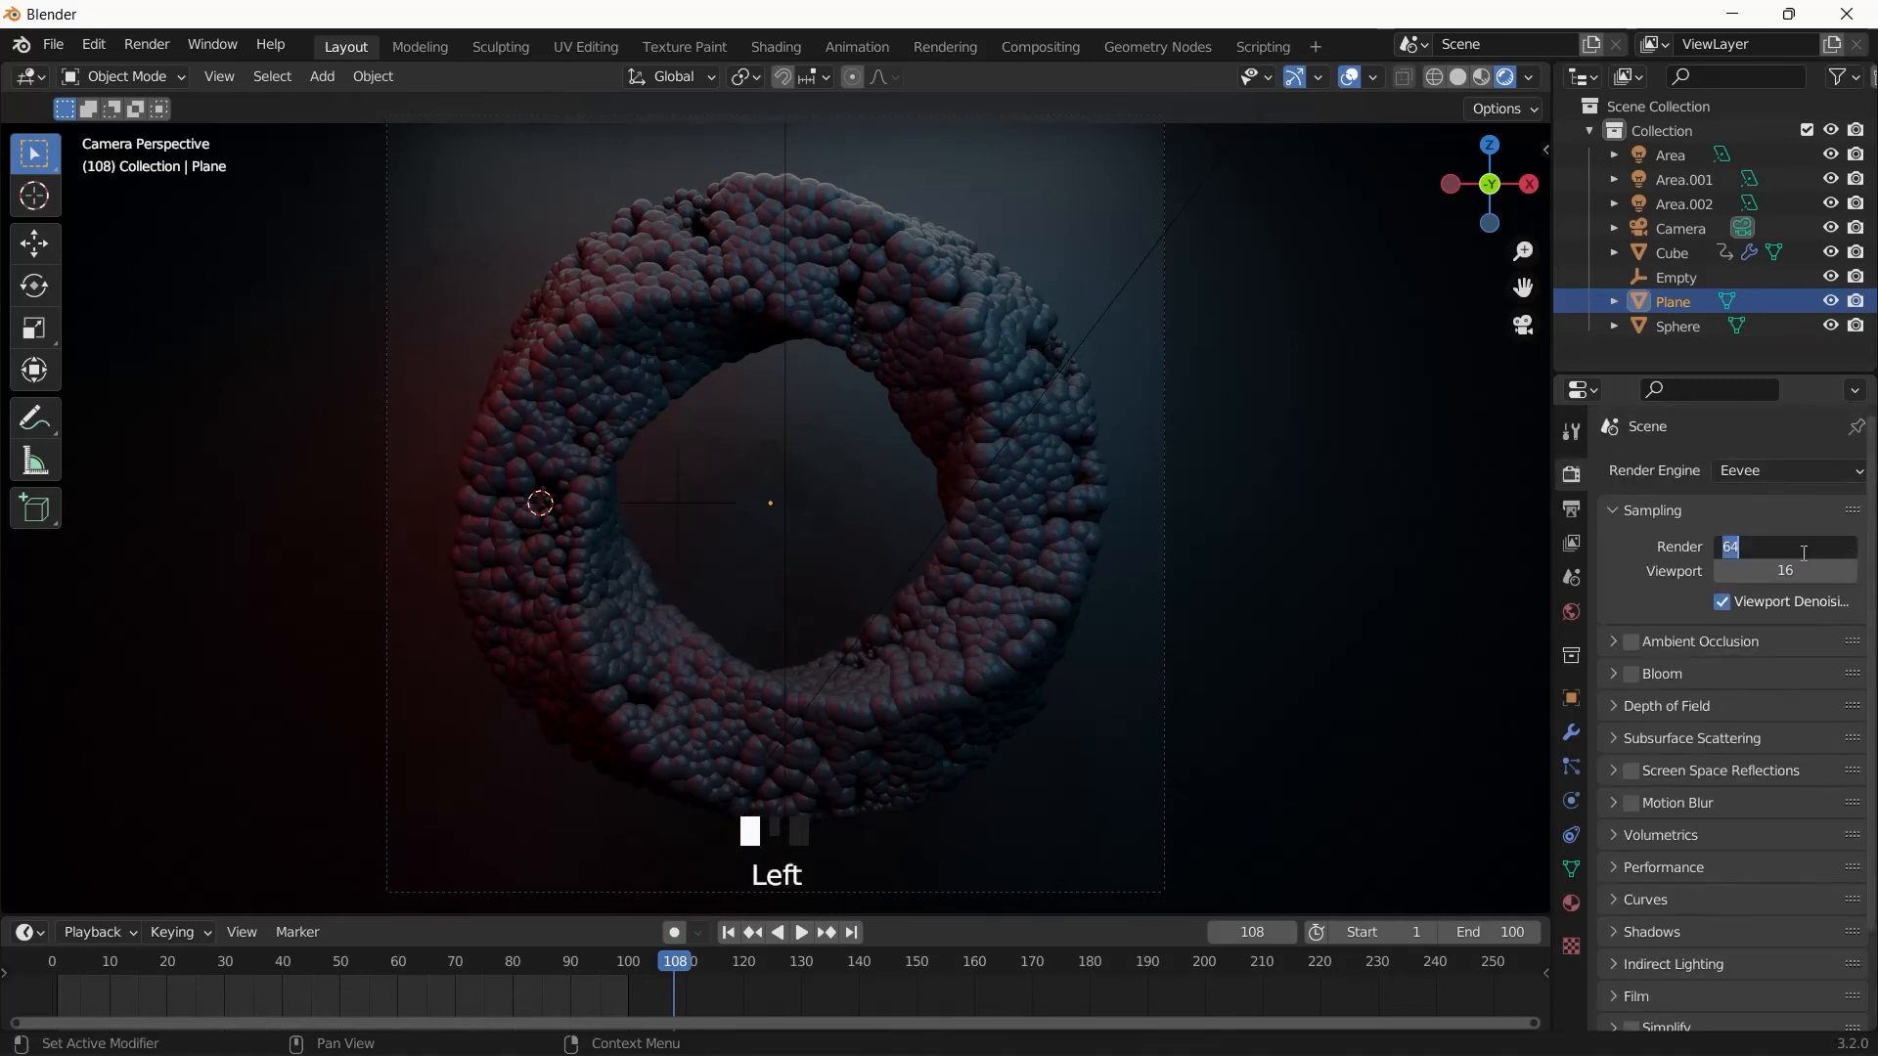
text(100)
scroll(1706, 630, down, 5)
click(1614, 694)
click(1630, 693)
- Play the animation from its start and compare the ring with Screen Space Reflections off and on, leaving the option enabled
click(62, 967)
key(space)
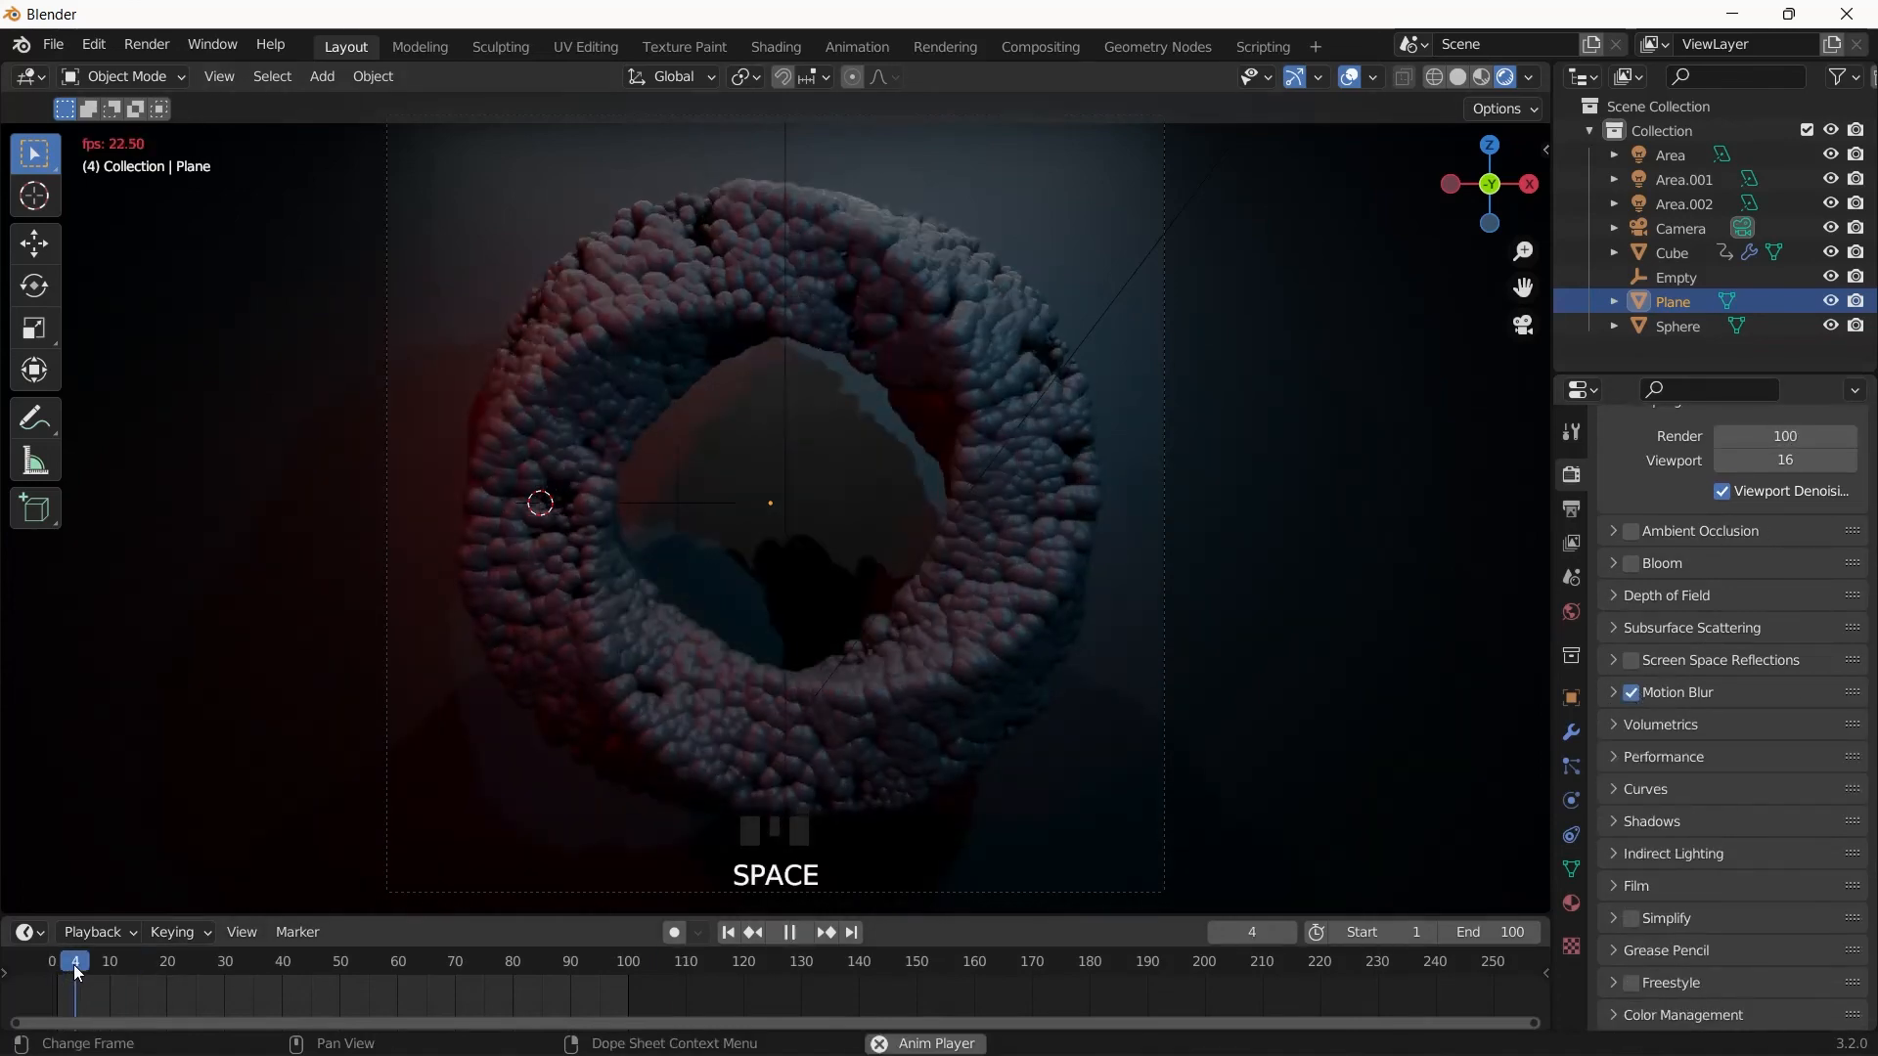
click(1631, 661)
click(1631, 661)
click(1631, 661)
click(1631, 661)
key(space)
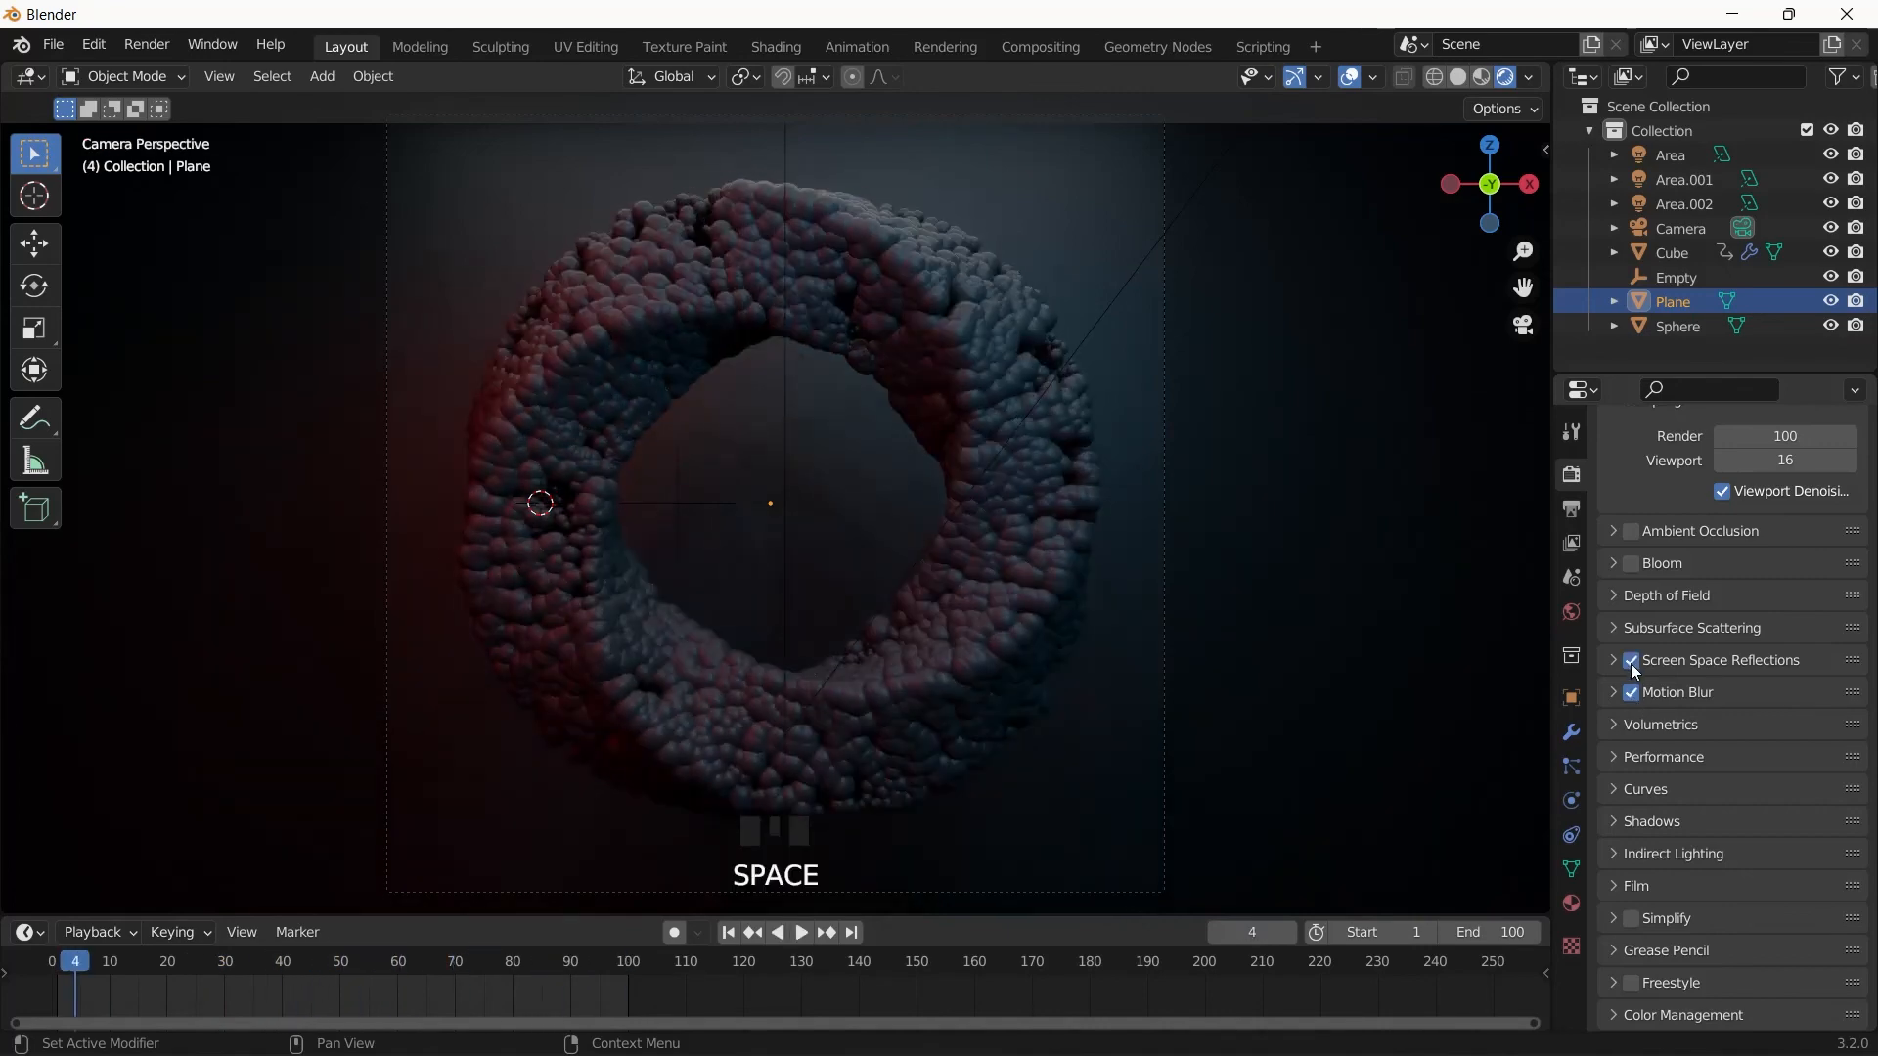
- Preview the animation from around frame 25 and enable Bloom and Ambient Occlusion
click(214, 976)
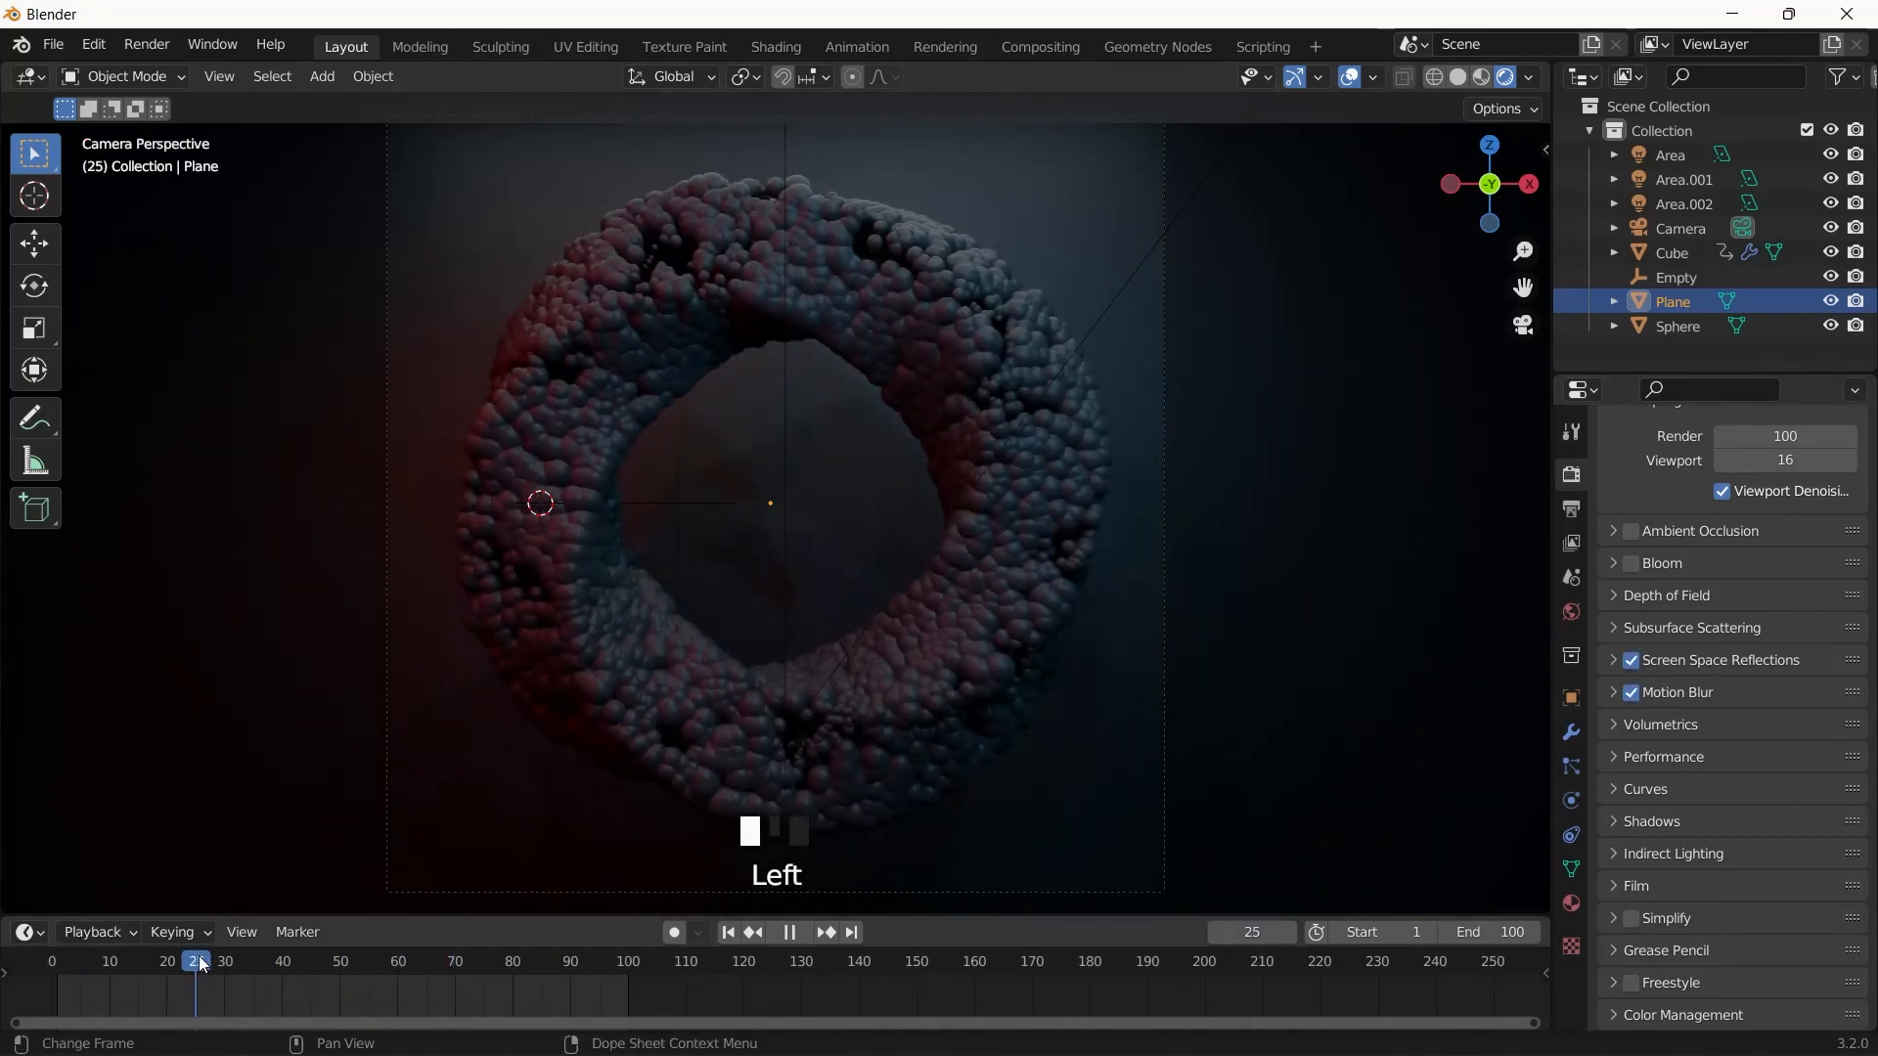
click(1631, 566)
click(1635, 531)
click(1614, 660)
click(1615, 661)
- Hide the viewport overlays and fit the whole camera frame in the view
scroll(1620, 467, up, 7)
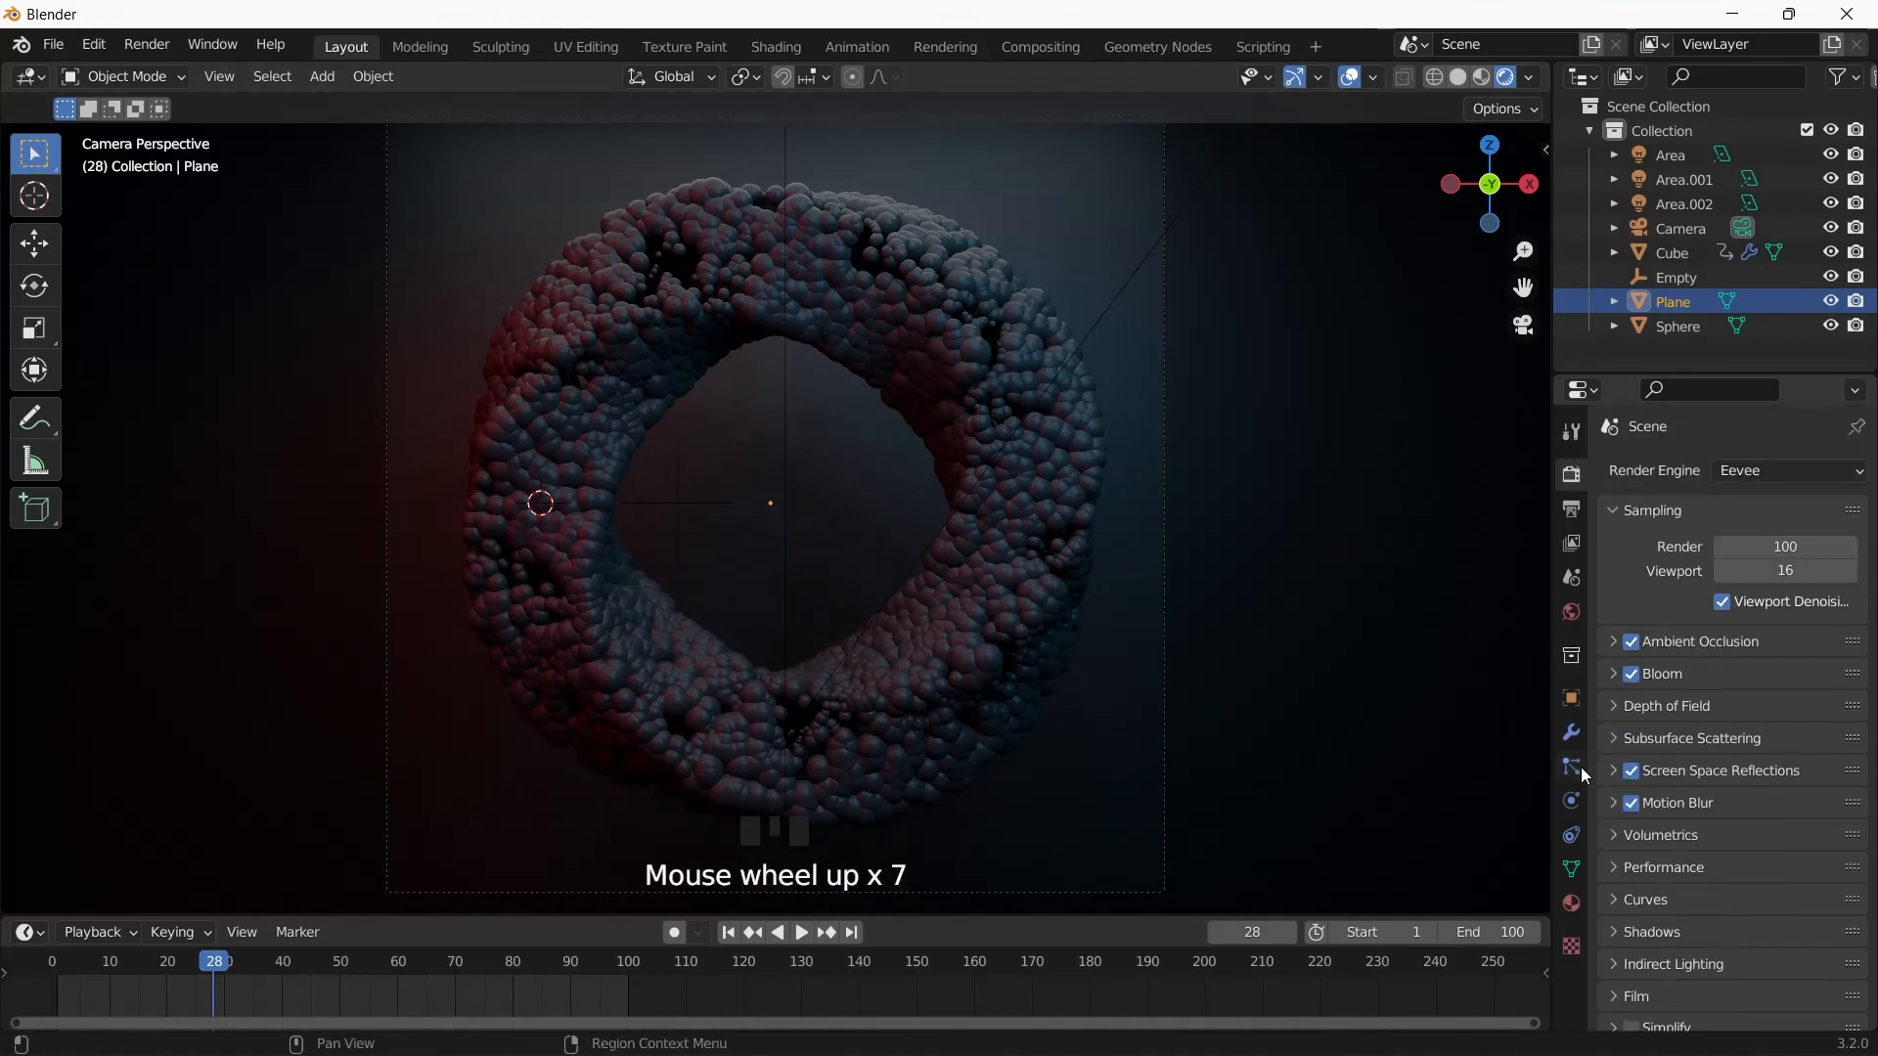
scroll(1305, 649, down, 1)
click(1315, 460)
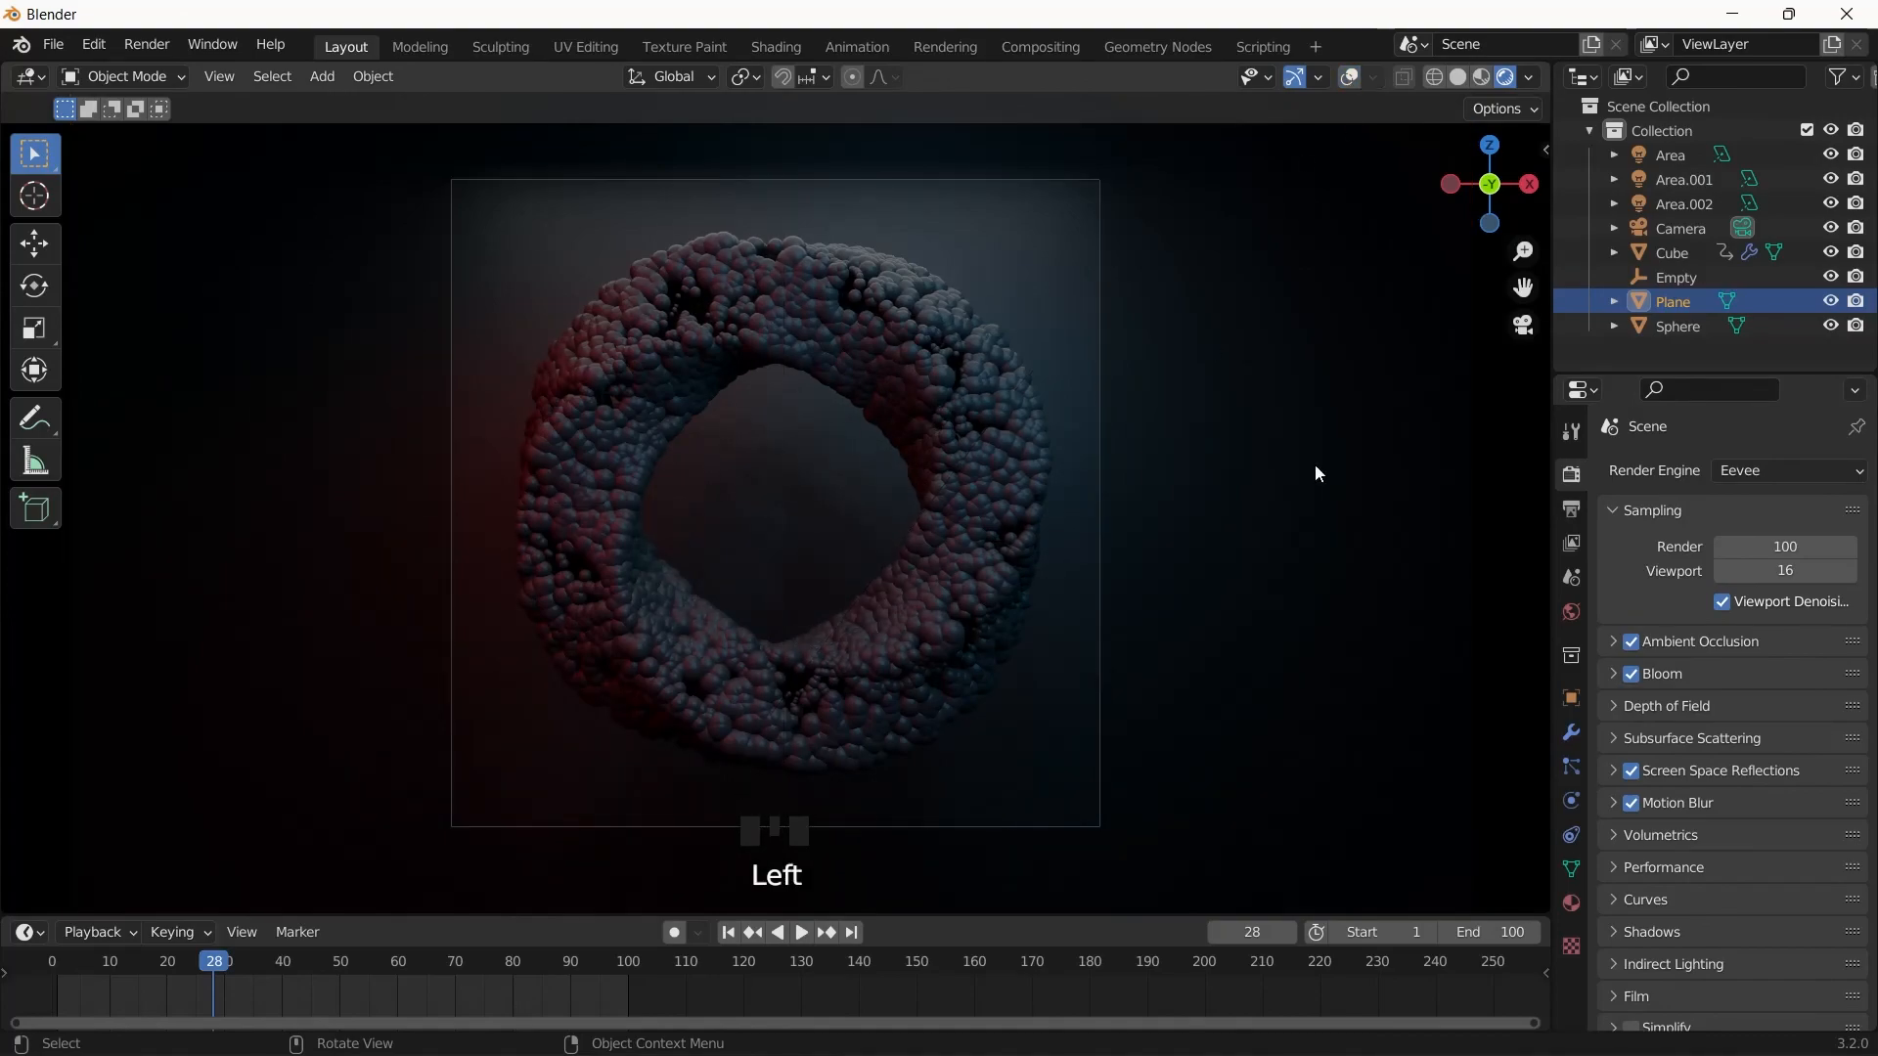